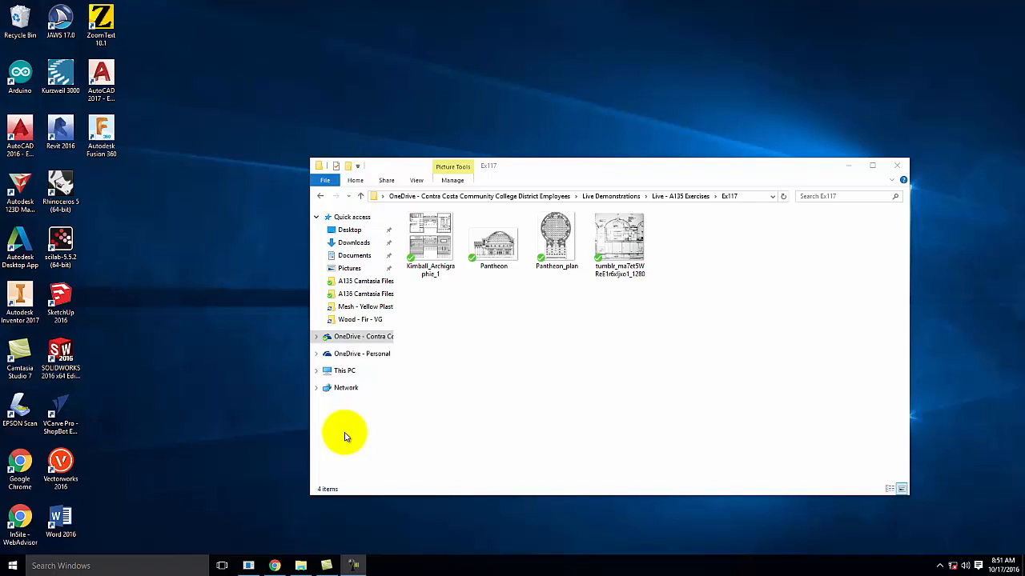
Switch to Chrome and try to open images.google.com in a new tab of the maximized browser window
click(274, 565)
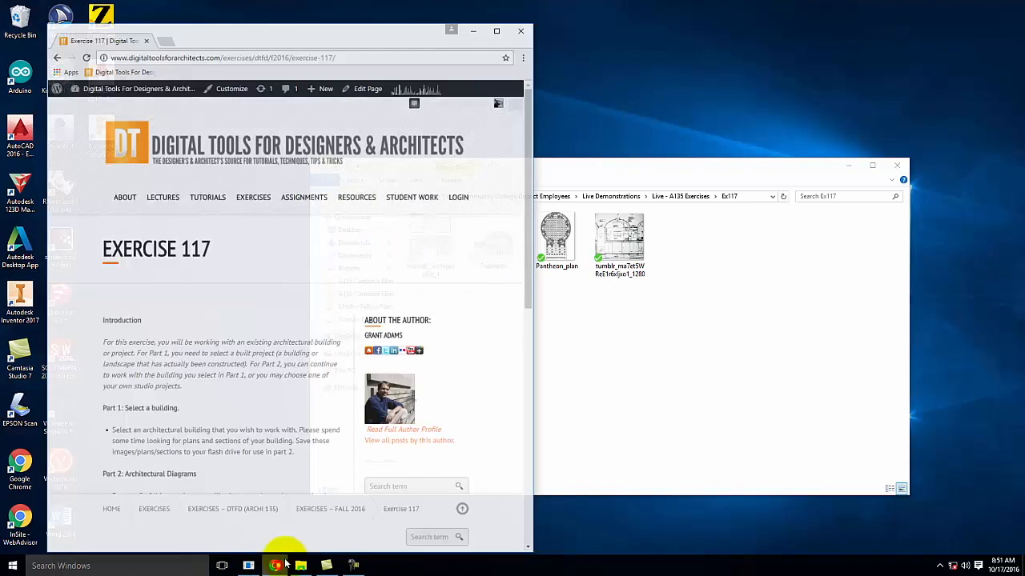
click(163, 27)
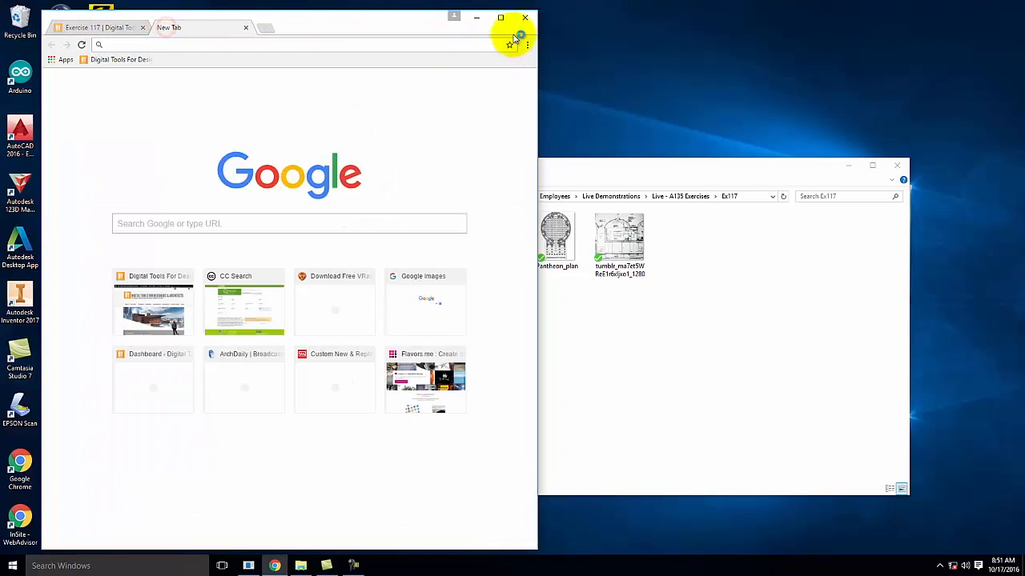
click(500, 17)
text(images.google.com)
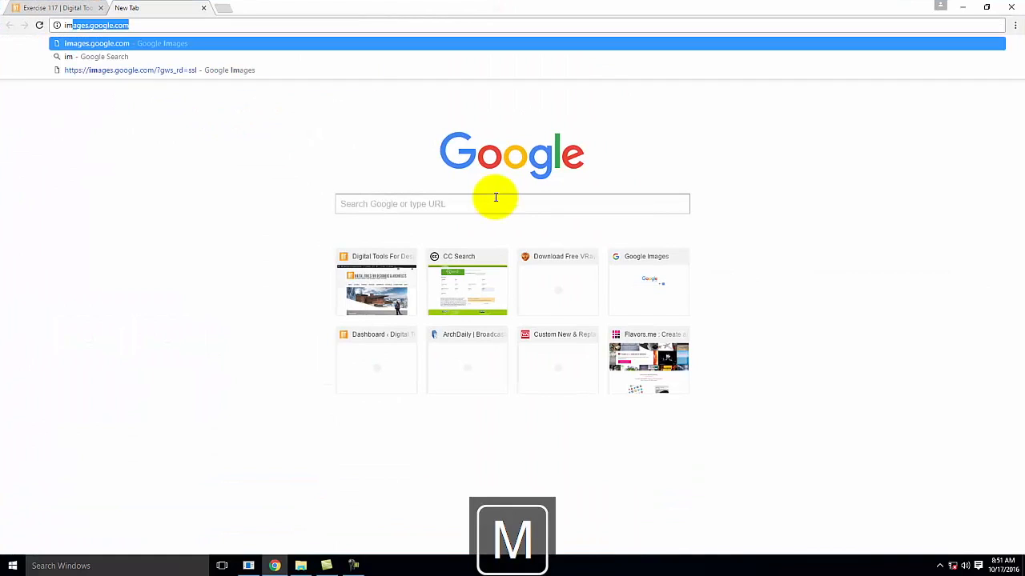
key(Return)
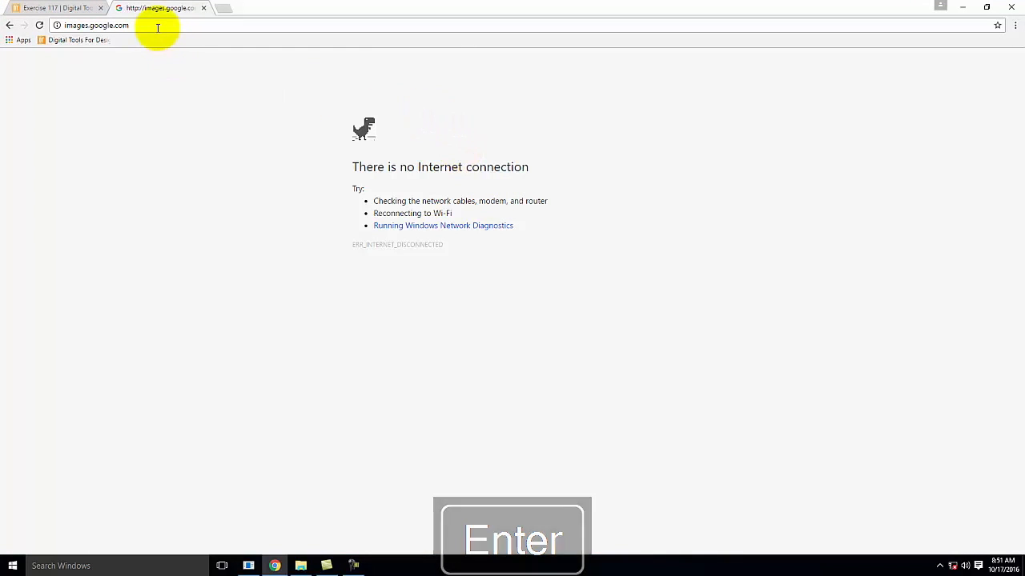
Check the computer's network connection and retry loading images.google.com
click(953, 566)
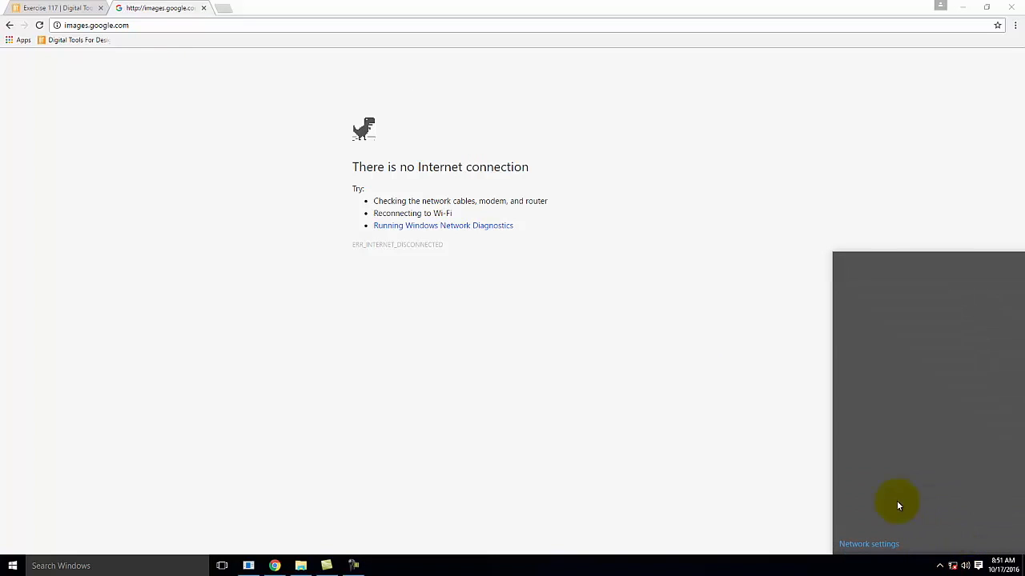
click(709, 439)
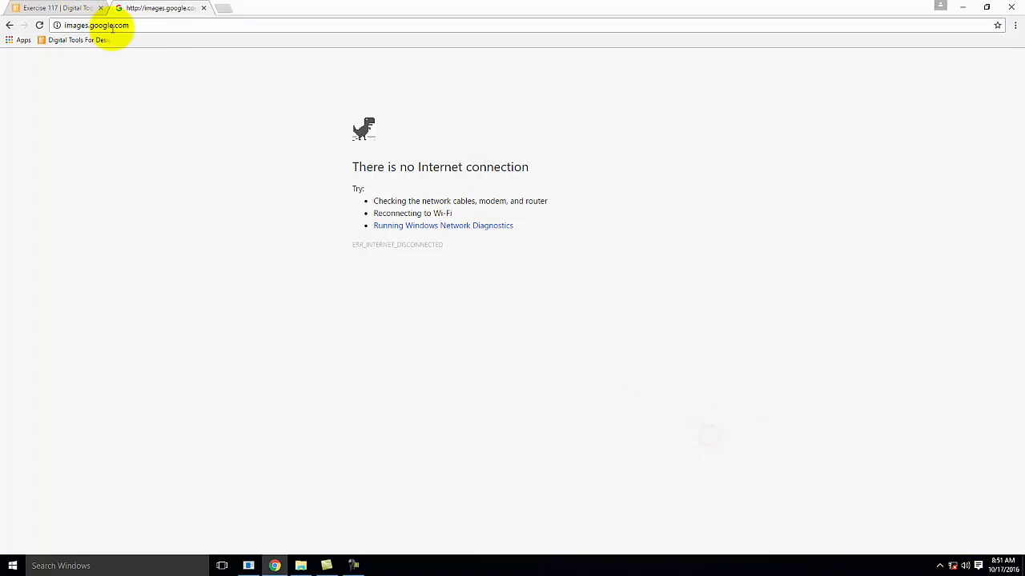
click(137, 27)
key(Return)
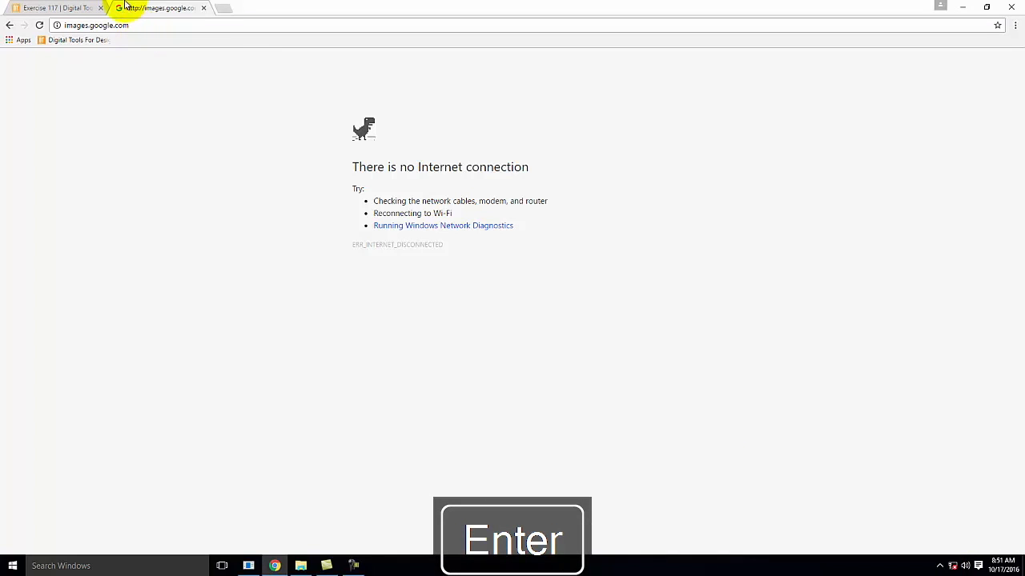
click(166, 20)
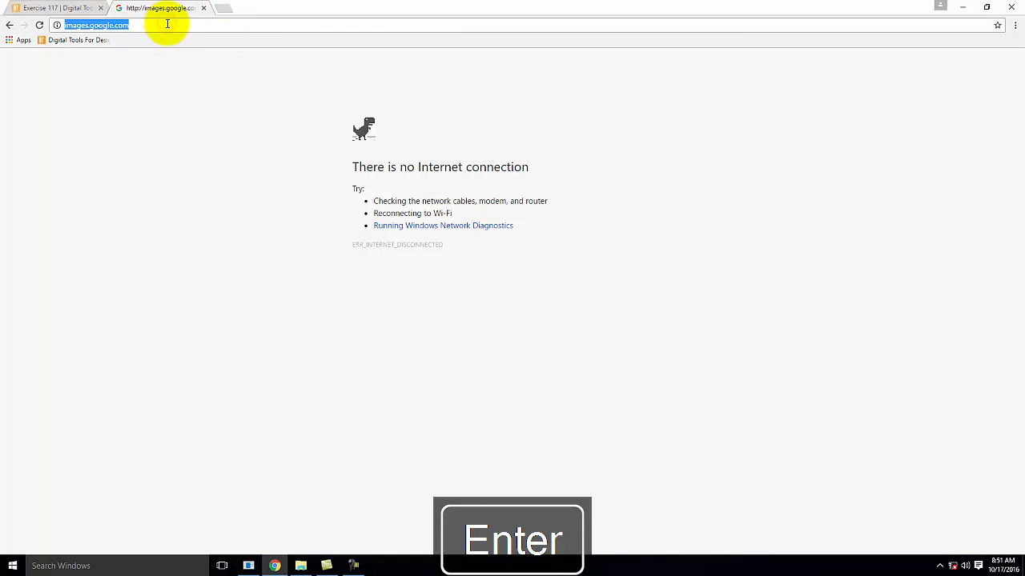
click(953, 566)
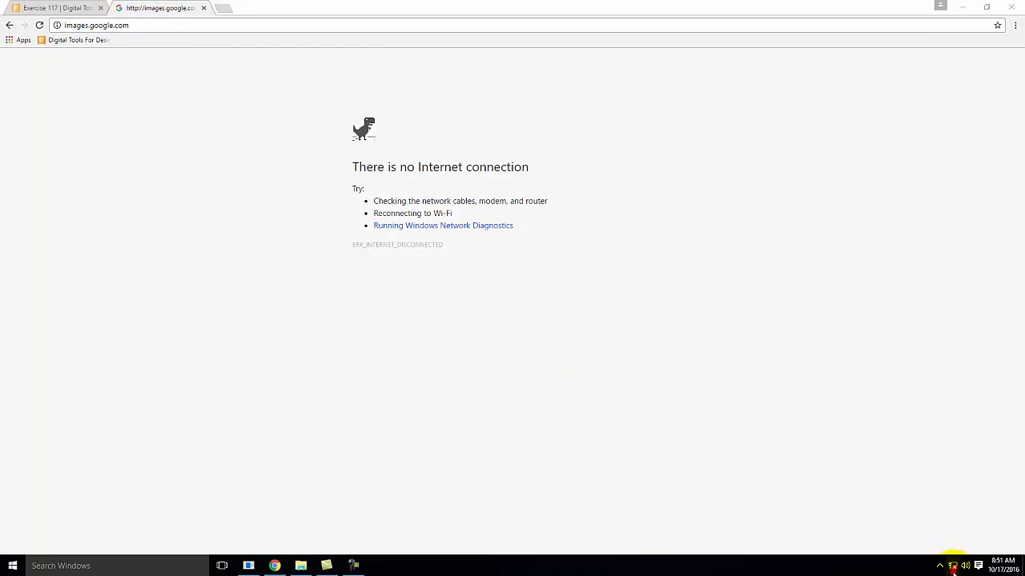
click(758, 464)
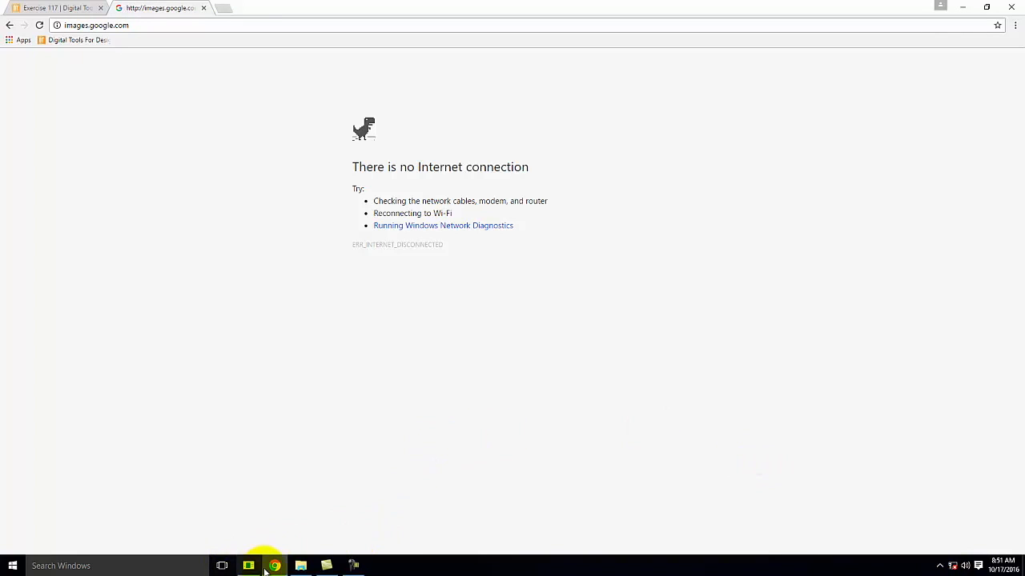
View the tumblr section drawing from the Ex117 folder in Photoshop, then minimize Photoshop
mouse_move(301, 570)
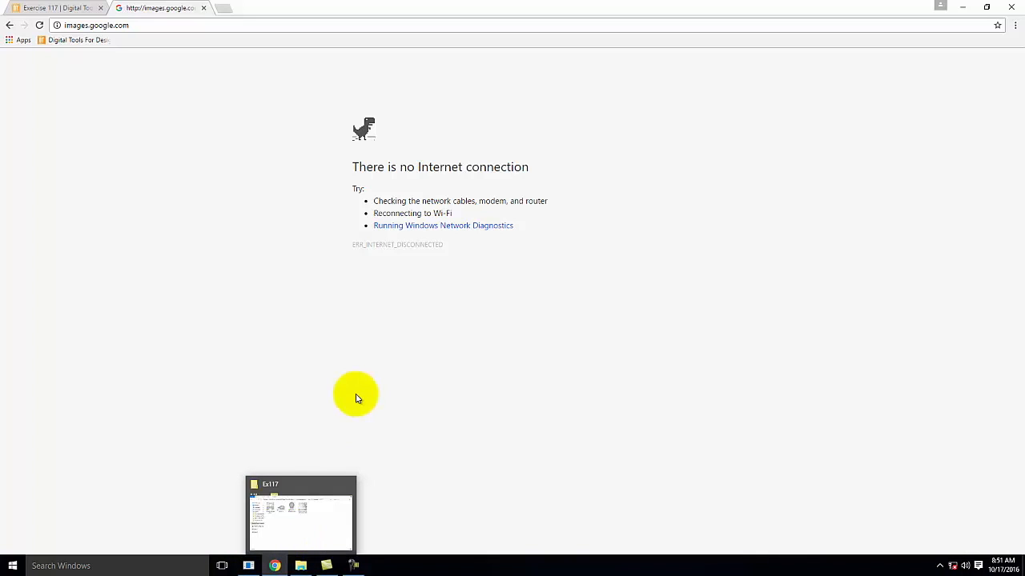
click(300, 567)
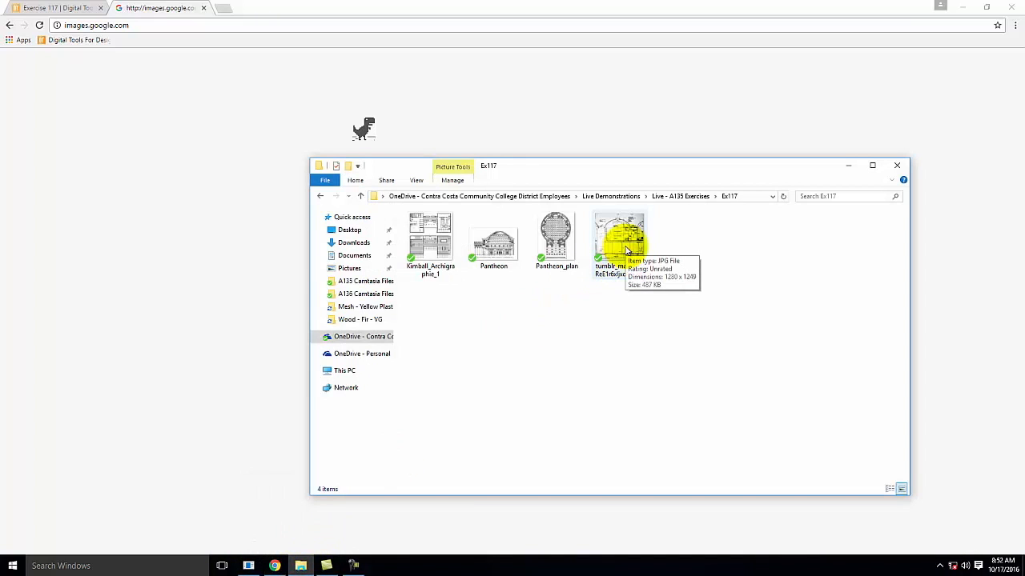
double_click(627, 250)
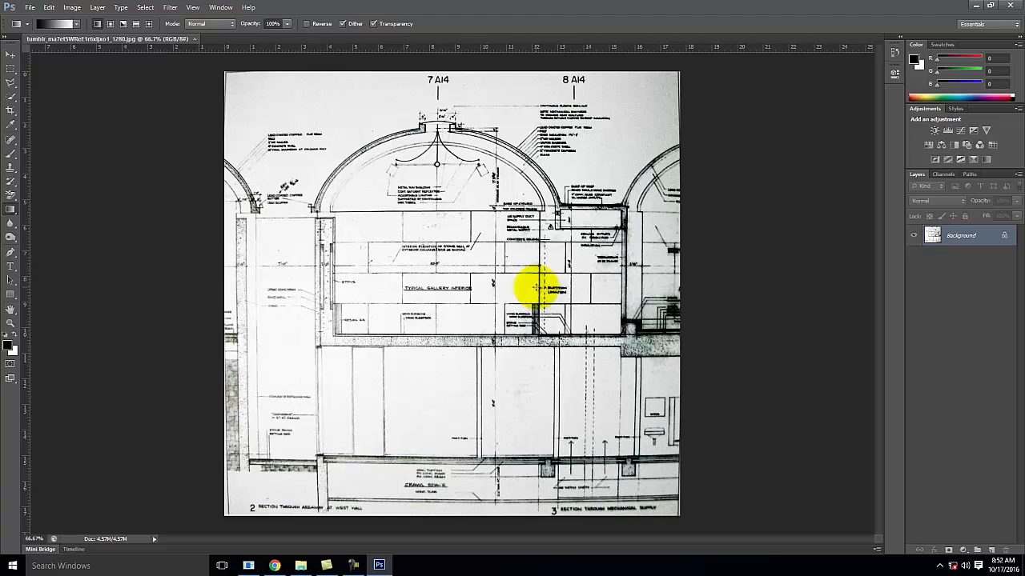
click(977, 8)
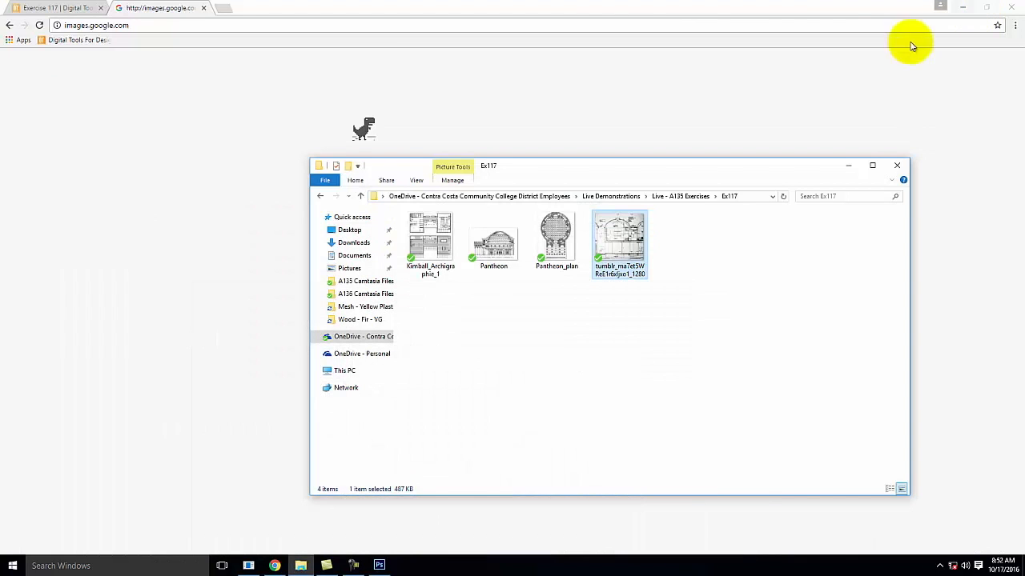
Minimize the Ex117 folder window and try once more to load images.google.com in Chrome
click(850, 165)
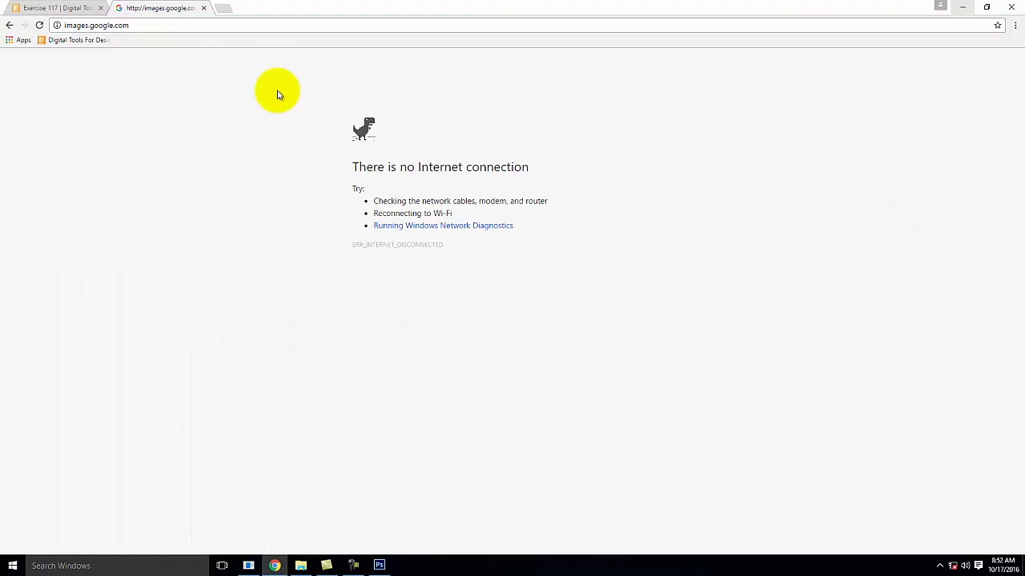
click(214, 29)
key(Return)
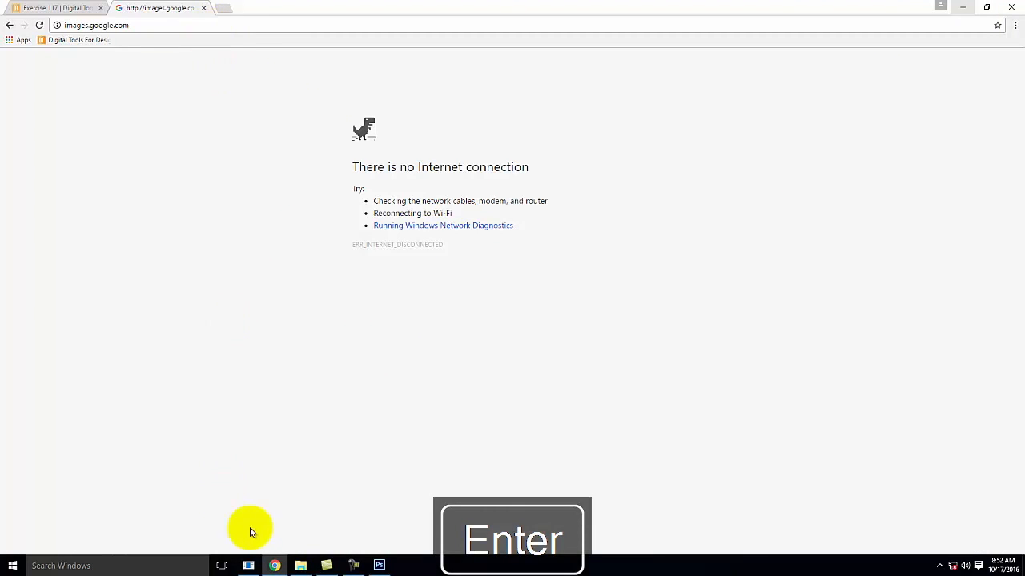
Start Adobe Illustrator and create a new Letter-size document with landscape orientation and RGB color mode
click(12, 565)
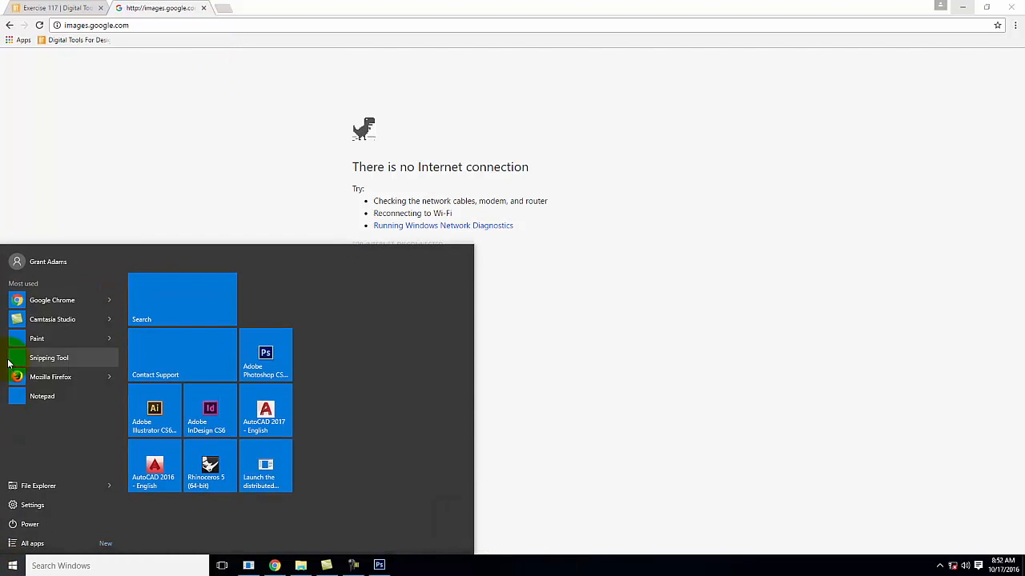
click(145, 410)
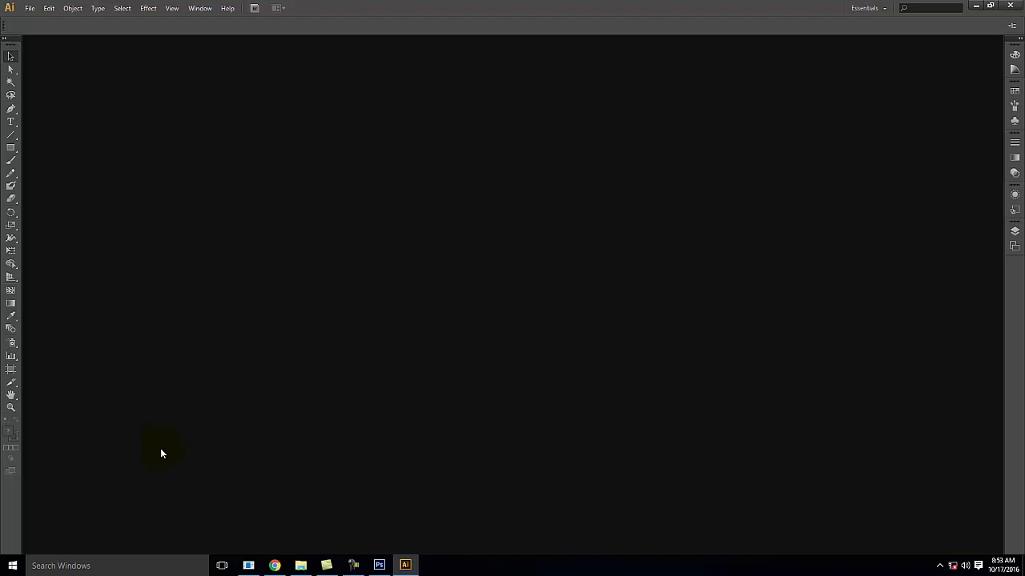
click(28, 8)
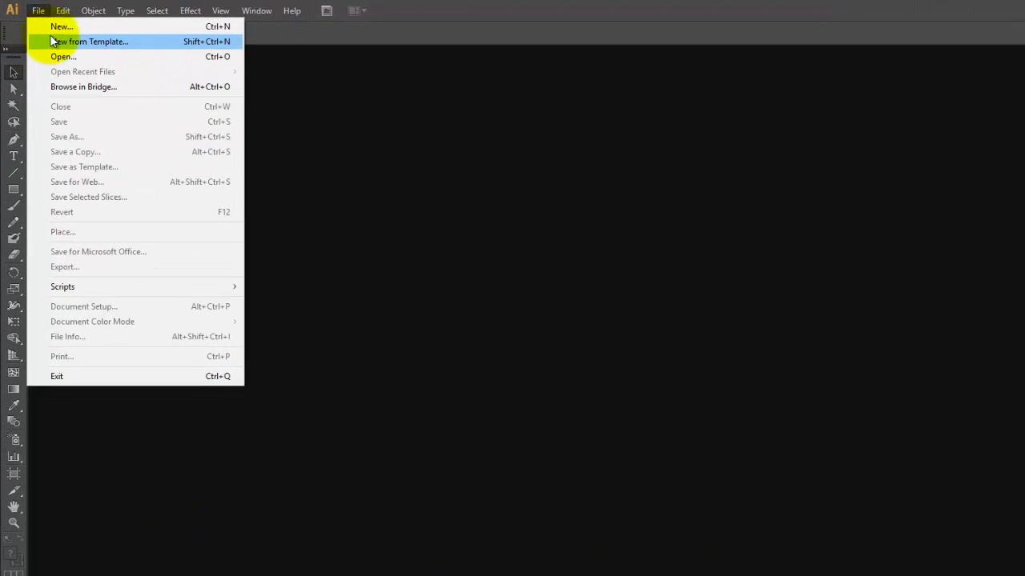
click(42, 21)
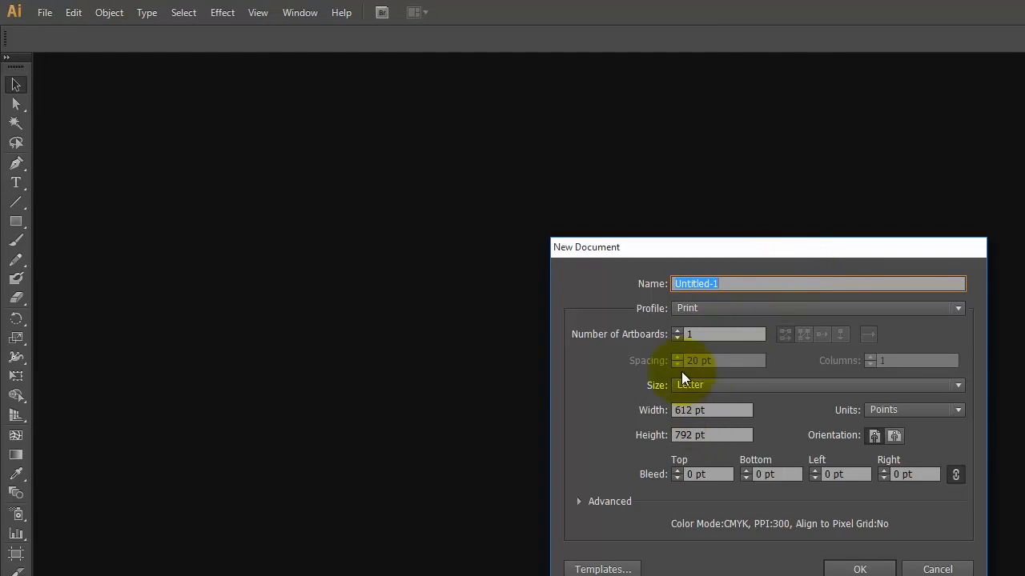
click(894, 436)
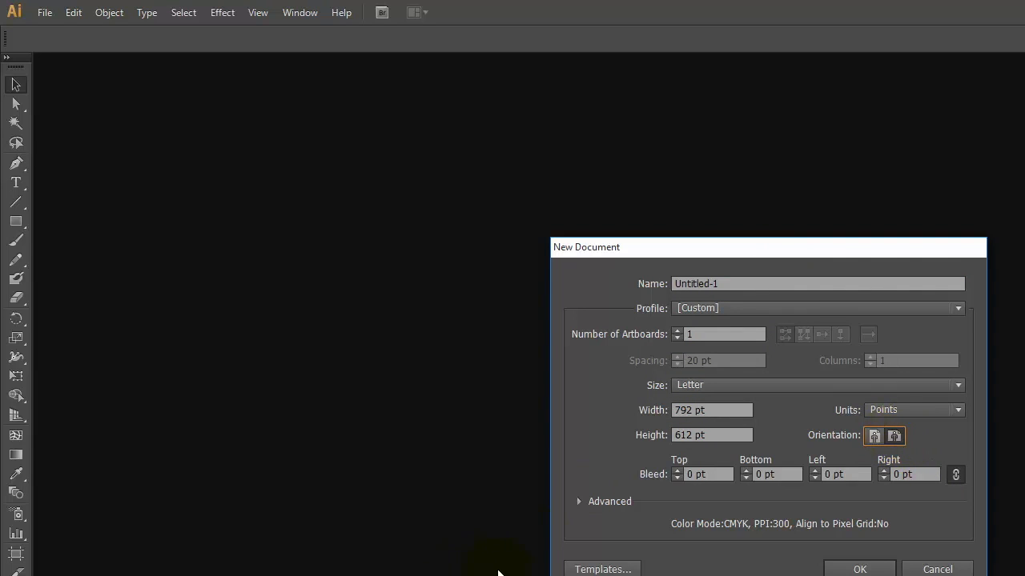
click(578, 502)
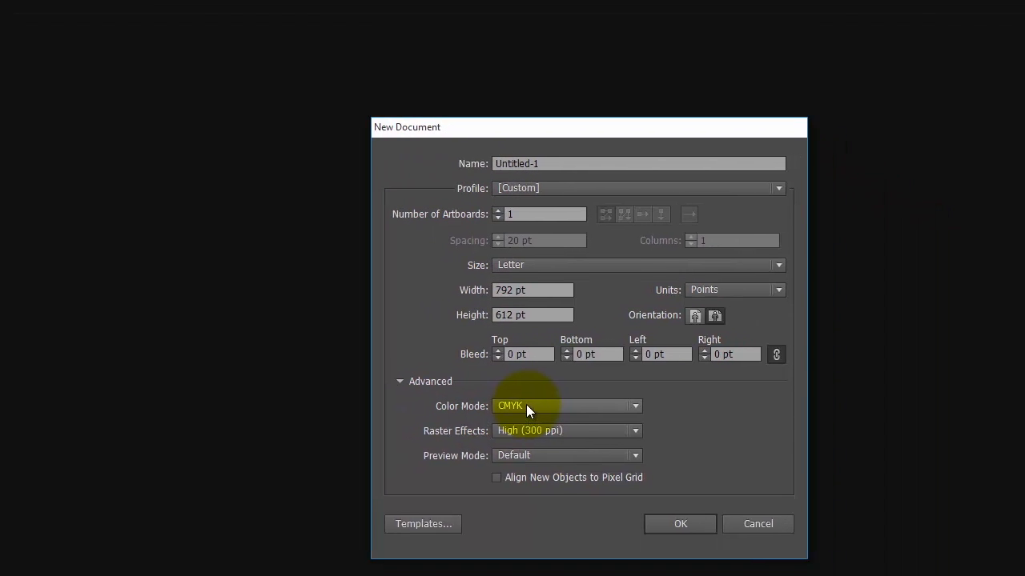
click(705, 526)
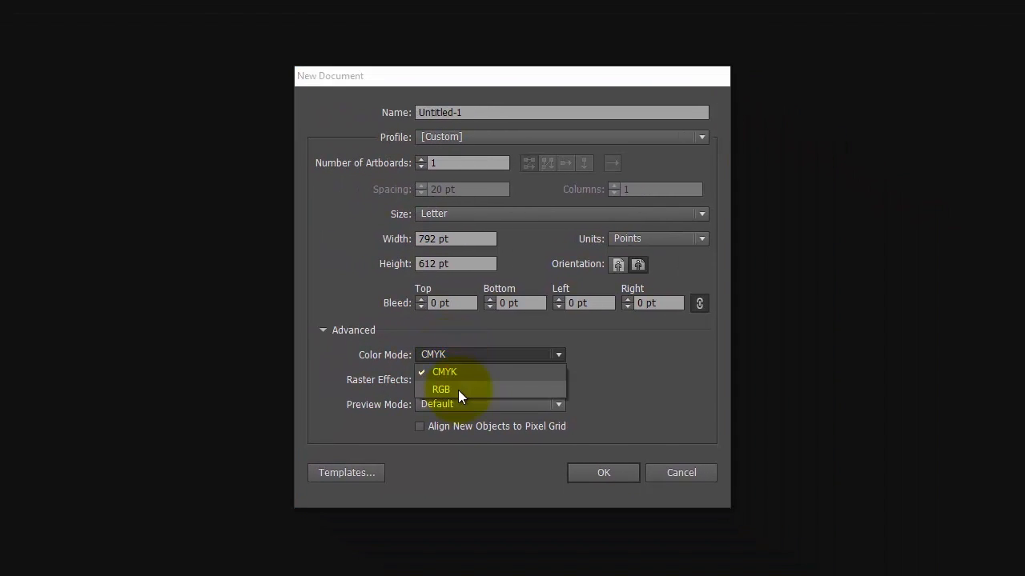
click(458, 390)
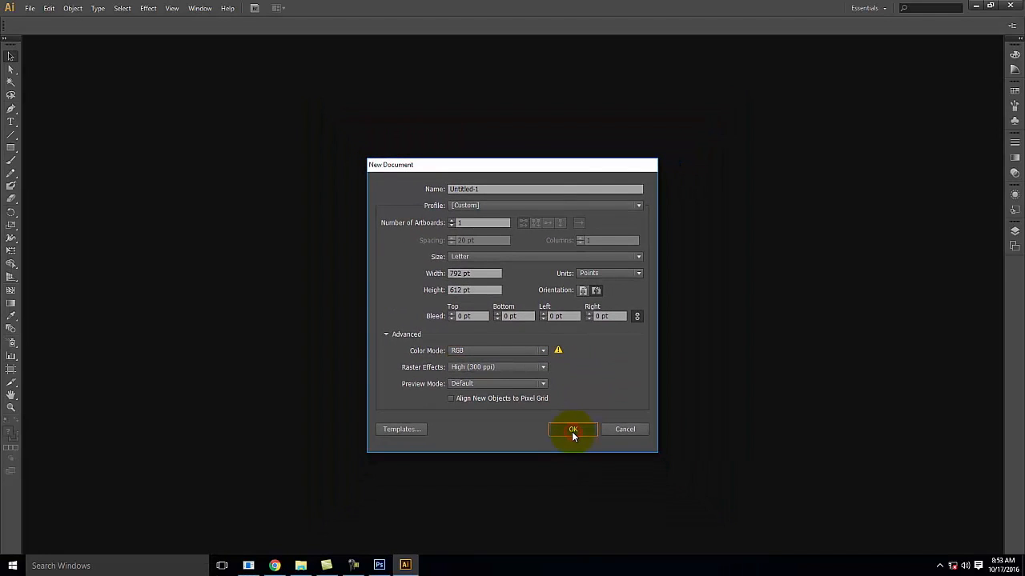
click(572, 430)
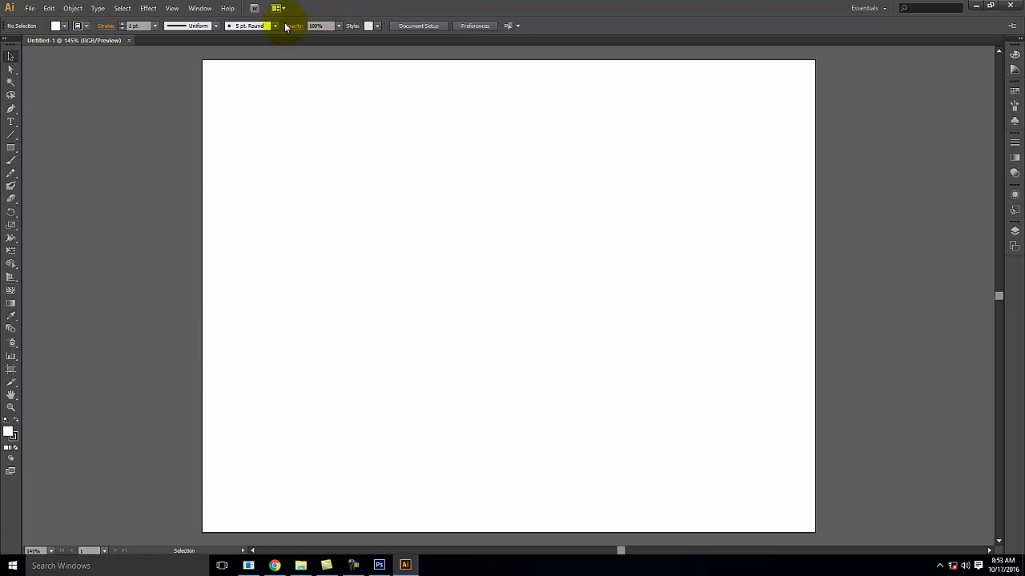
Place the tumblr section drawing into the document from the Ex117 folder under OneDrive, Live Demonstrations, Live - A135 Exercises
click(30, 10)
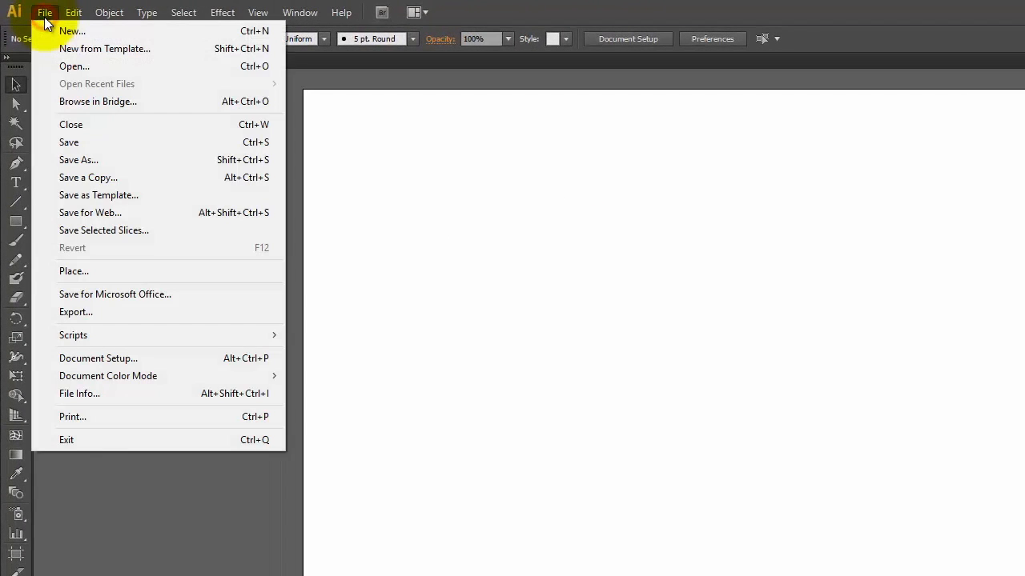
click(73, 271)
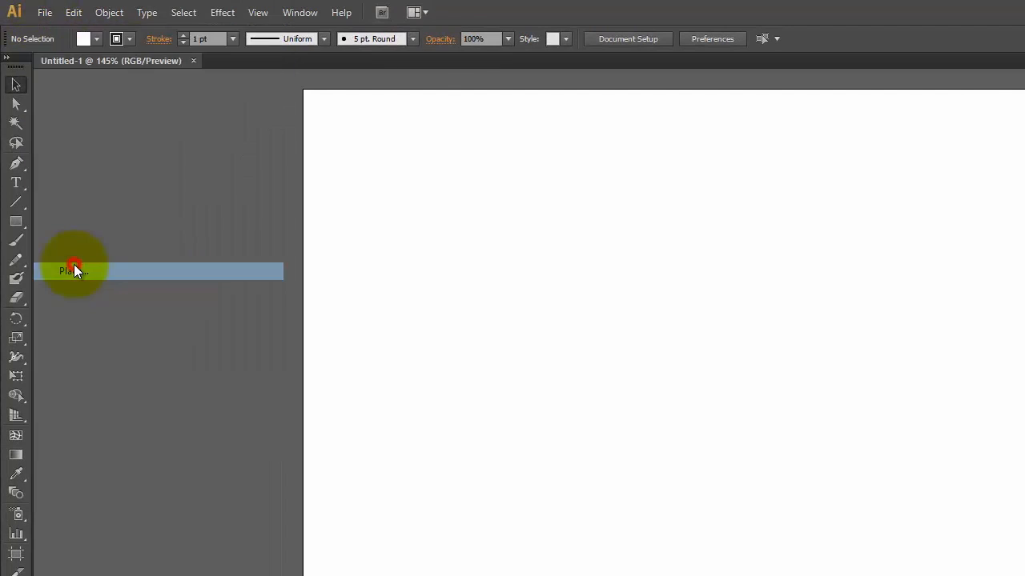
click(147, 40)
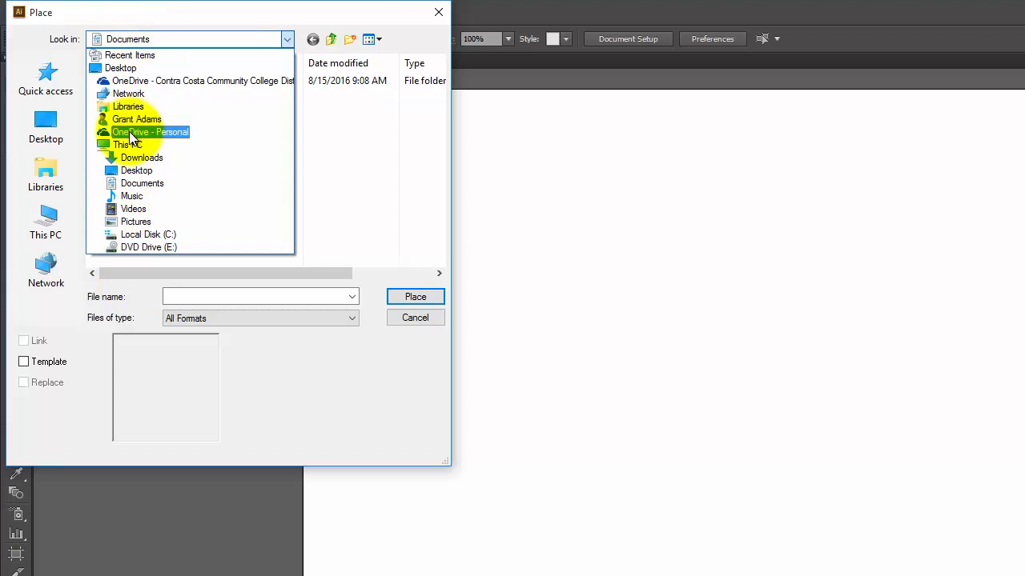
click(137, 82)
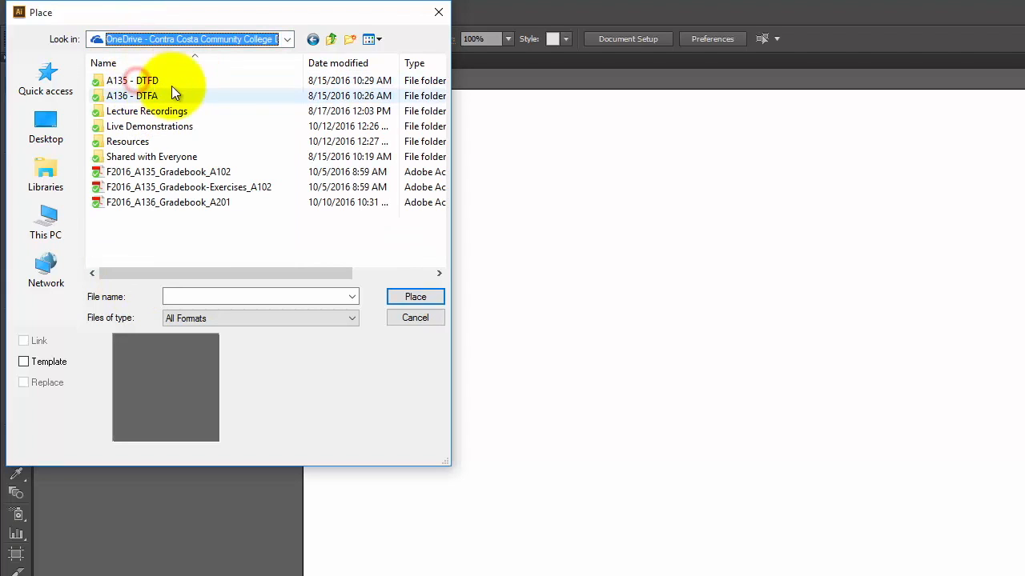
double_click(136, 127)
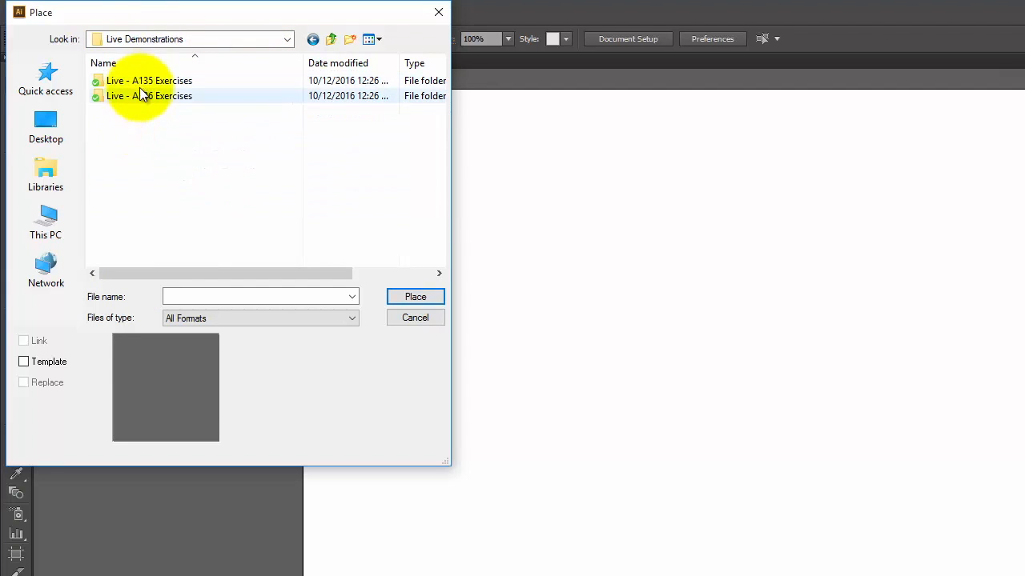
double_click(141, 81)
scroll(128, 237, down, 1)
scroll(128, 237, down, 2)
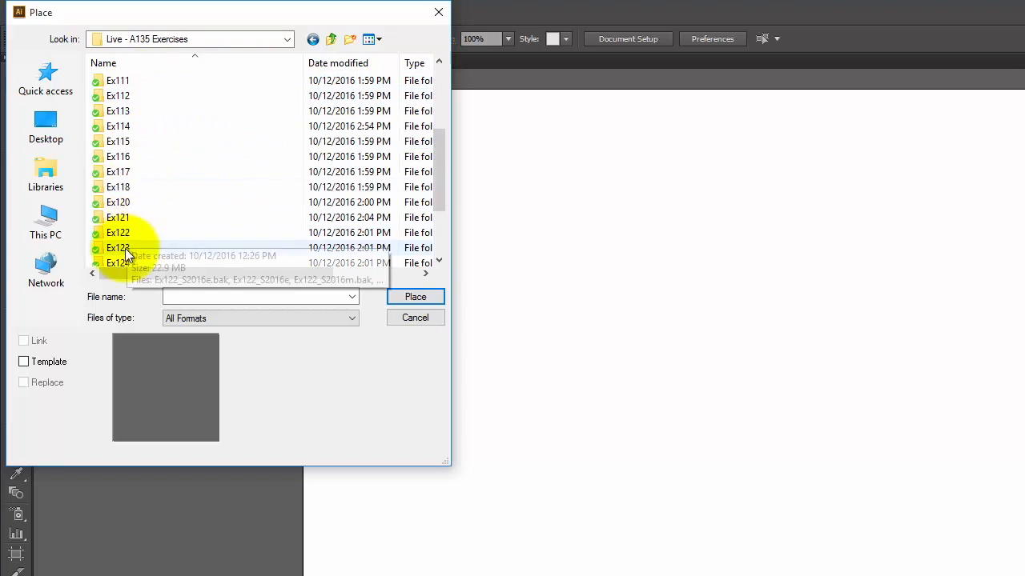
double_click(120, 168)
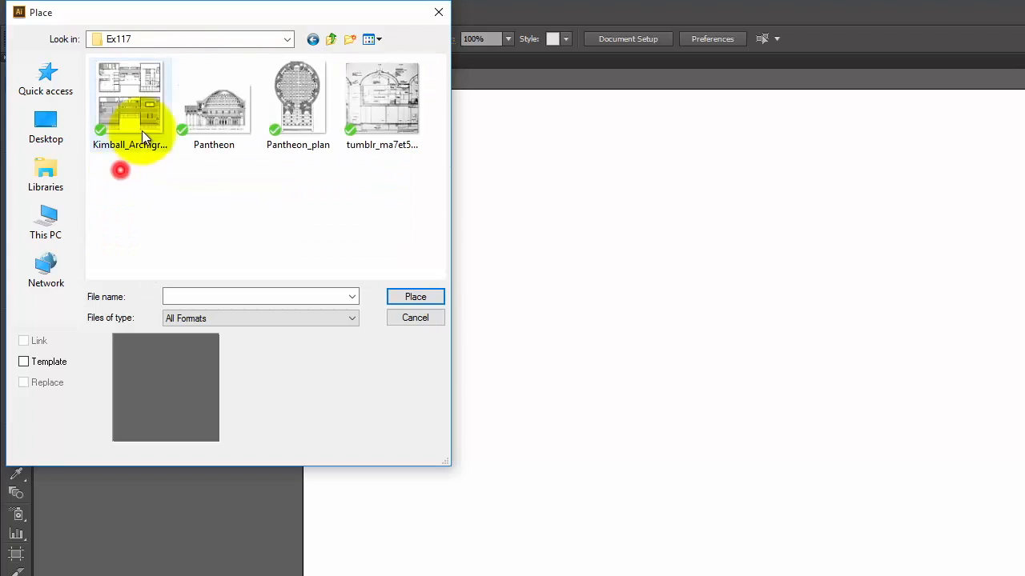
click(366, 103)
click(422, 297)
Scale the placed section drawing down proportionally to about 971 by 948 pt with Free Transform and reposition it over the artboard
key(ctrl+minus)
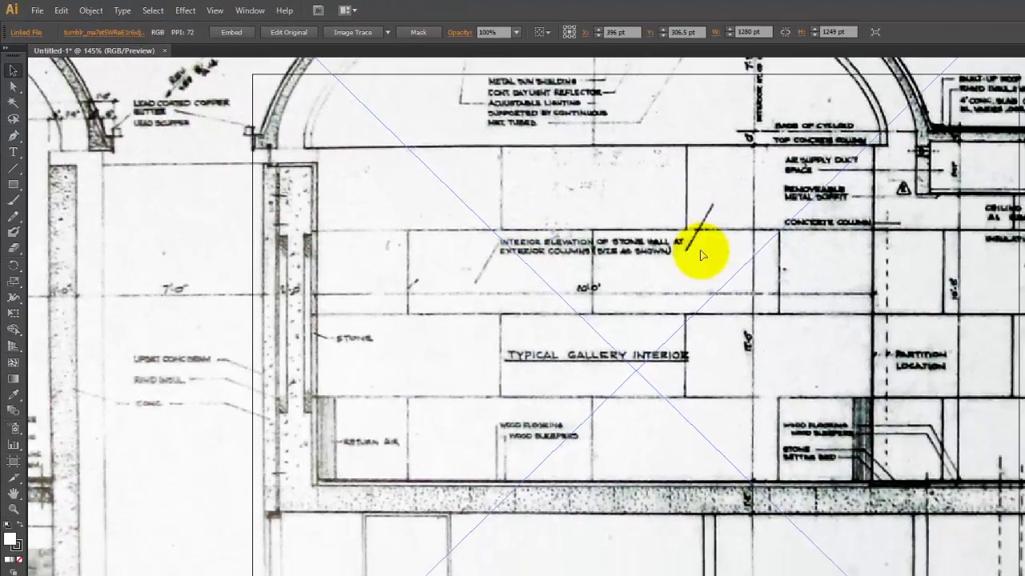
key(ctrl+minus)
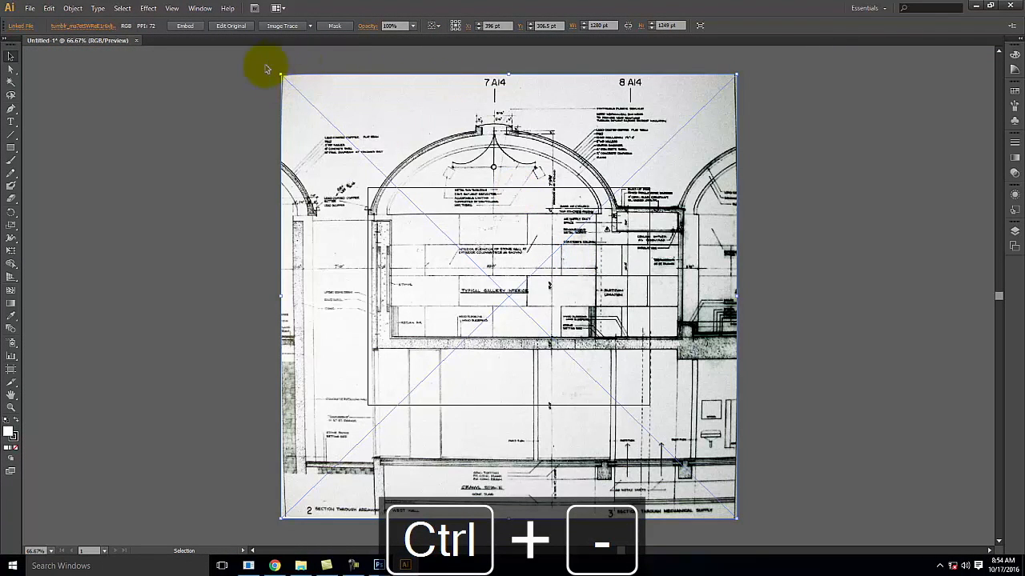
click(10, 252)
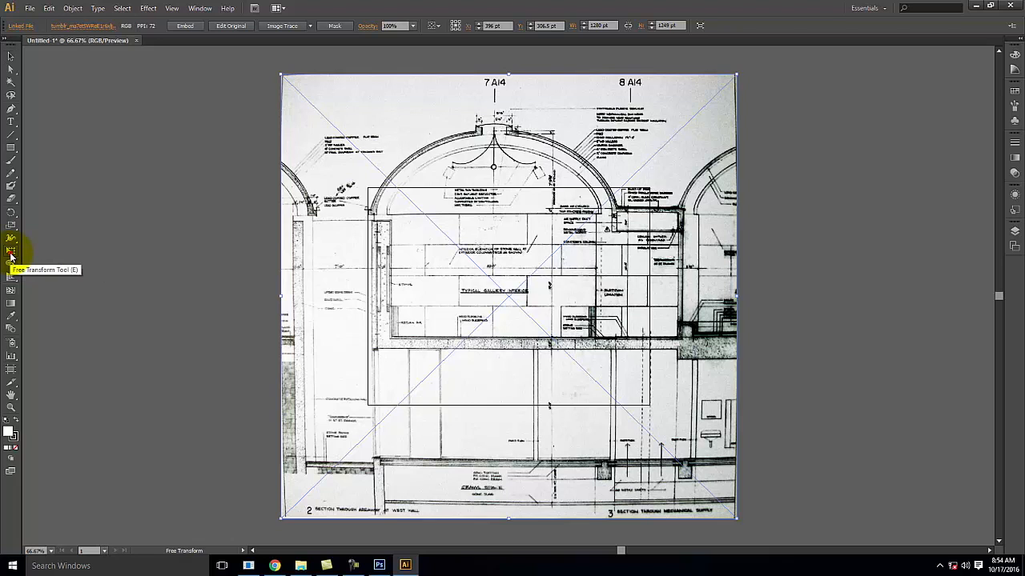
drag(281, 75, 512, 115)
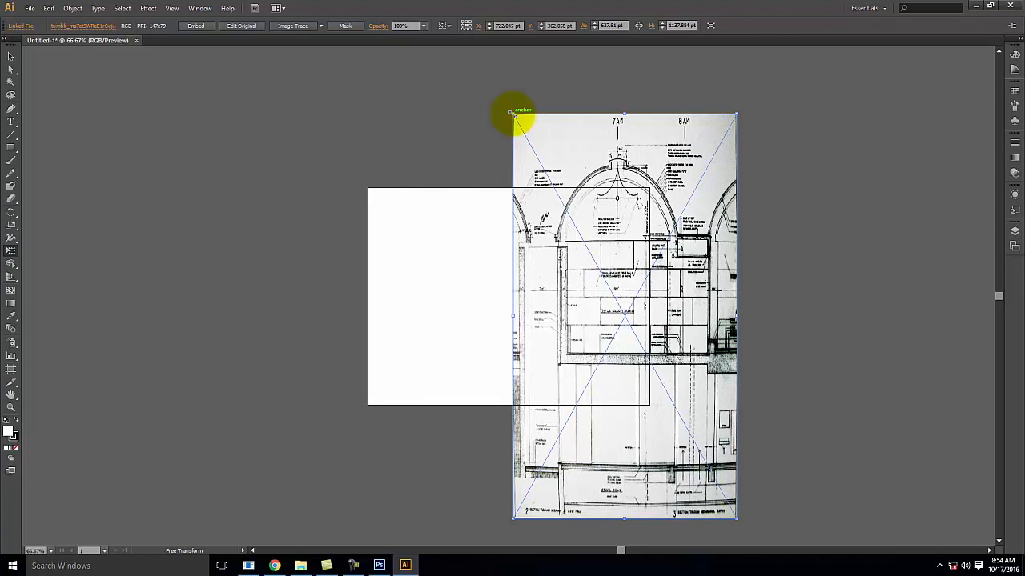
key(ctrl+z)
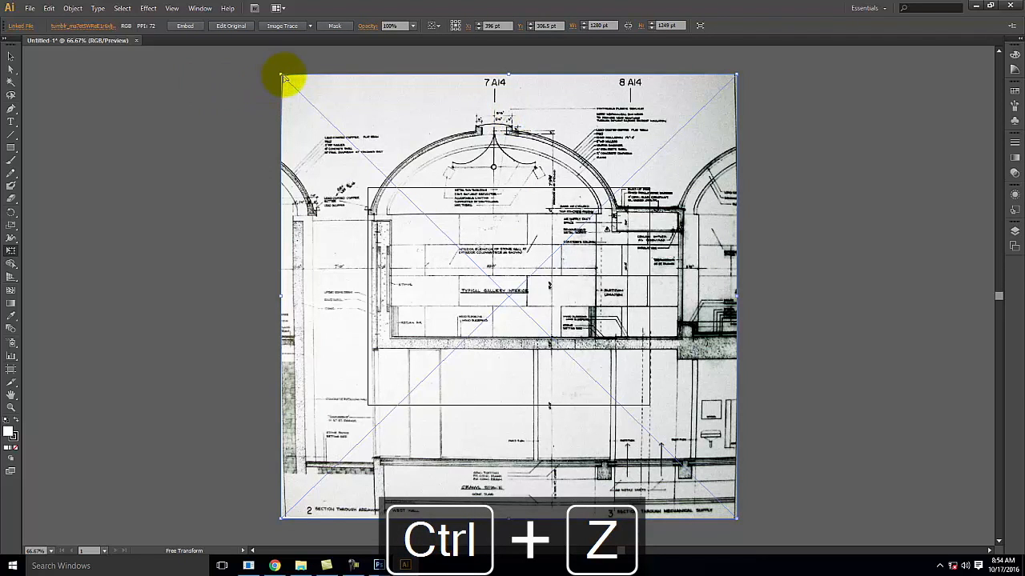
drag(280, 73, 391, 181)
drag(599, 253, 532, 240)
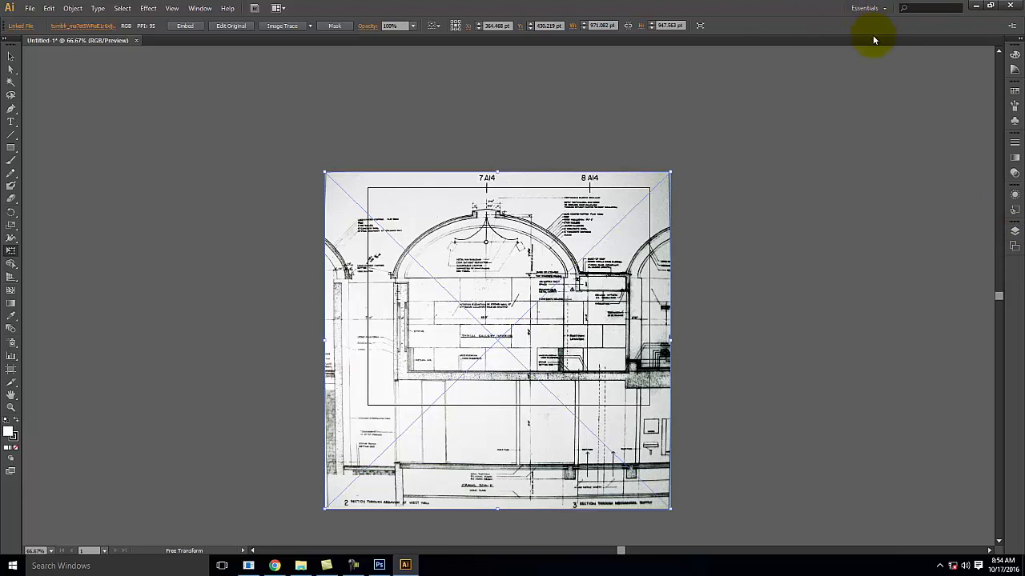
Rename Layer 1, which holds the linked section drawing, as Base Drawing
click(868, 8)
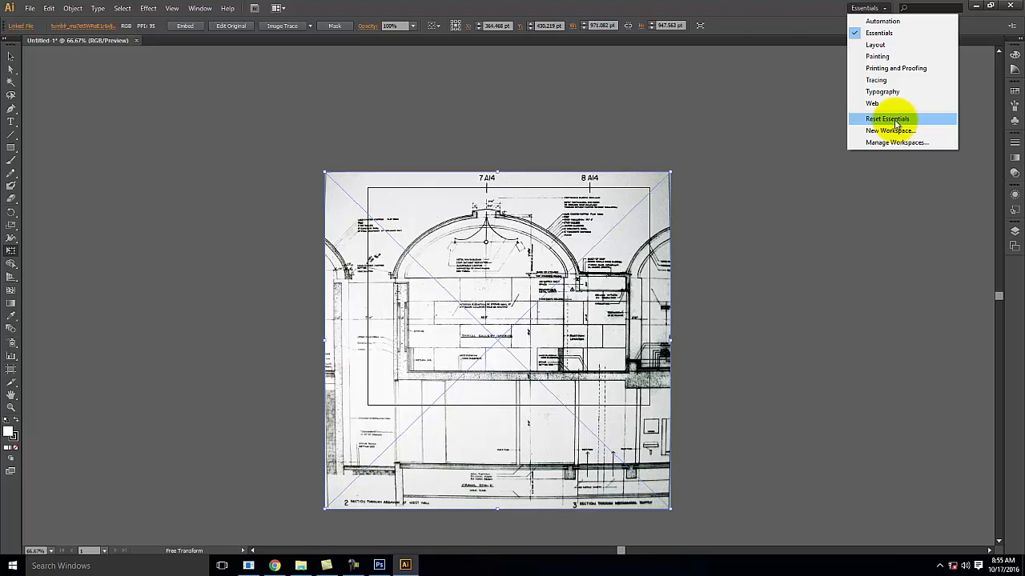
click(900, 232)
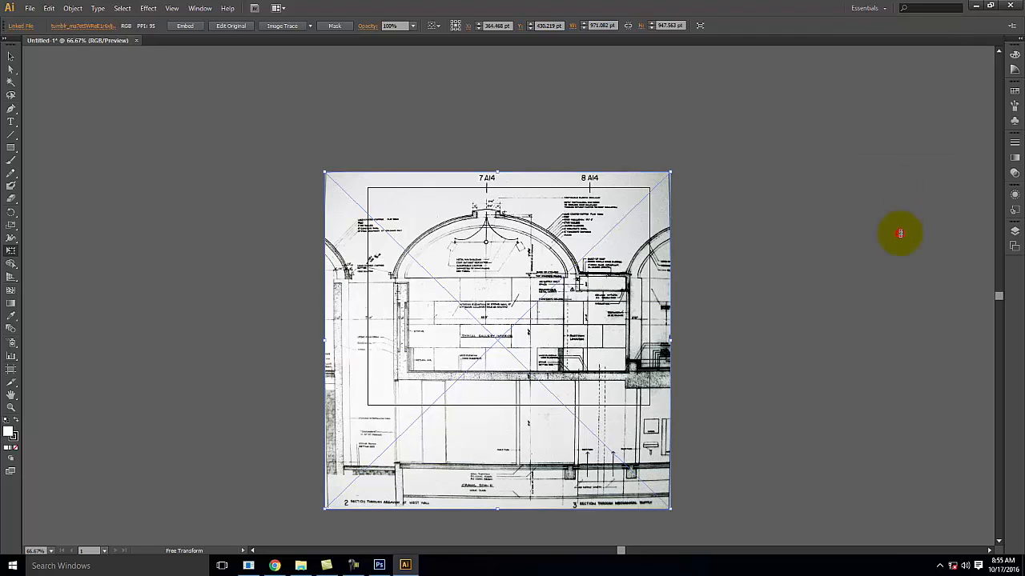
click(1015, 231)
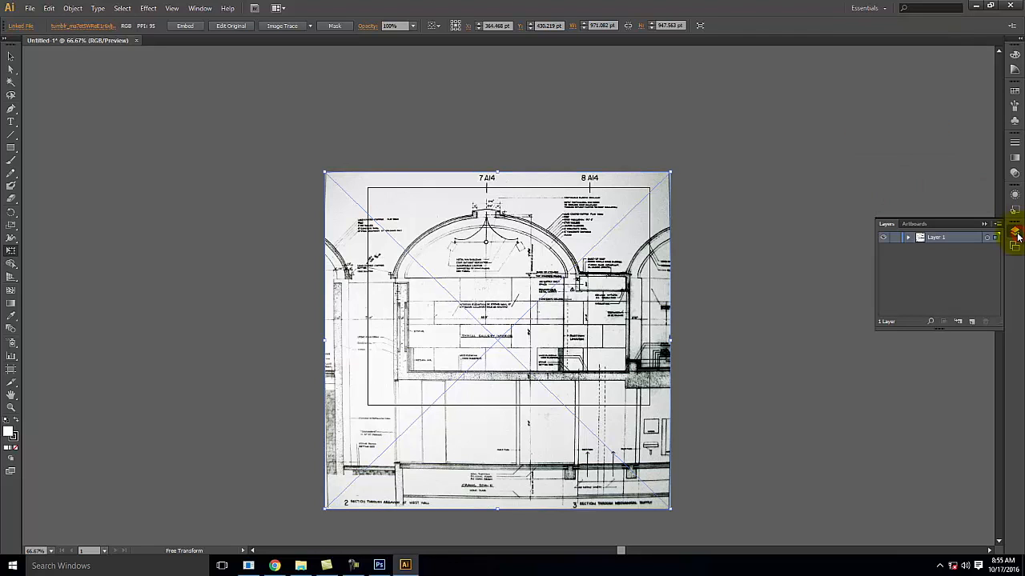
click(908, 239)
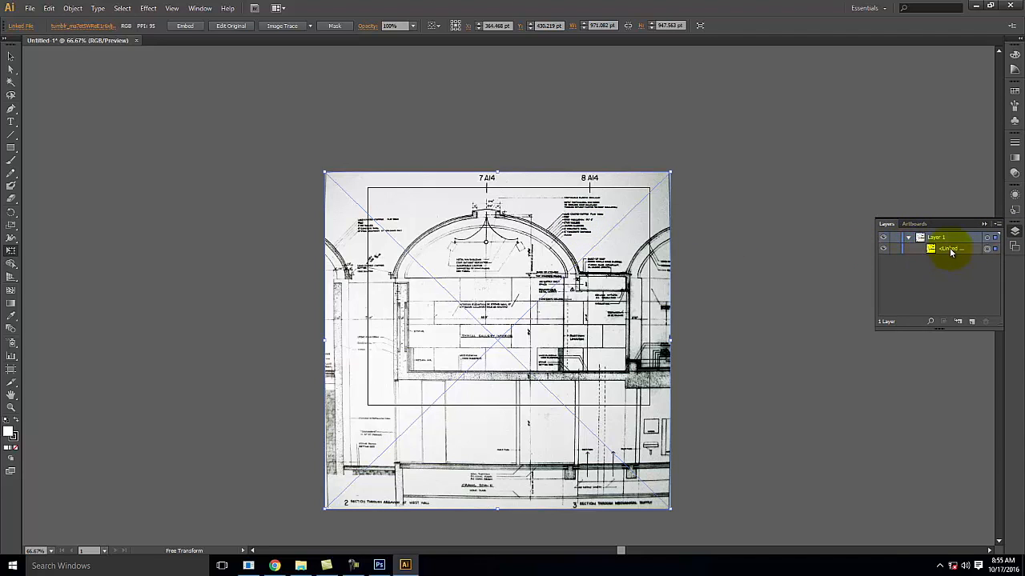
click(949, 248)
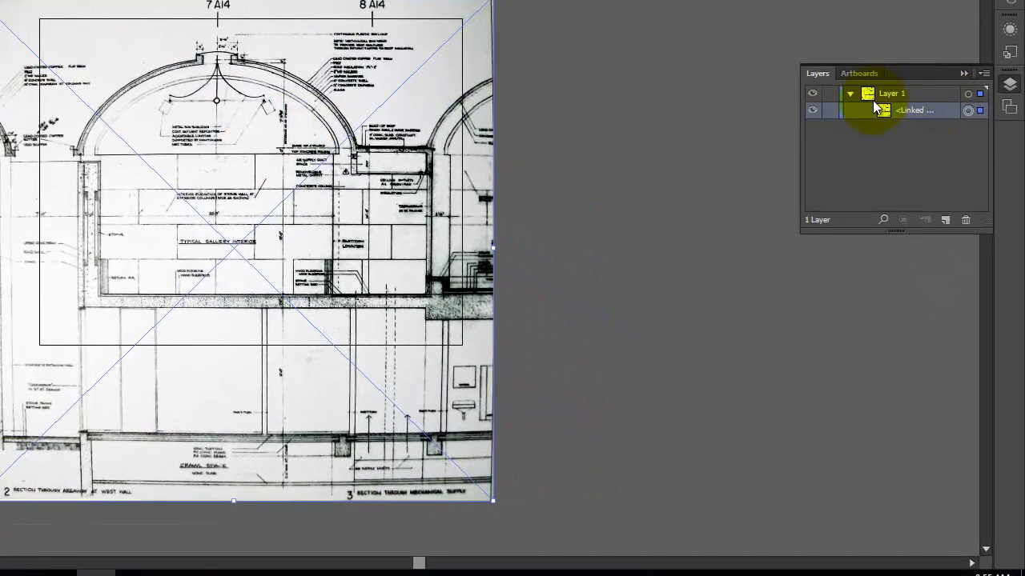
click(848, 94)
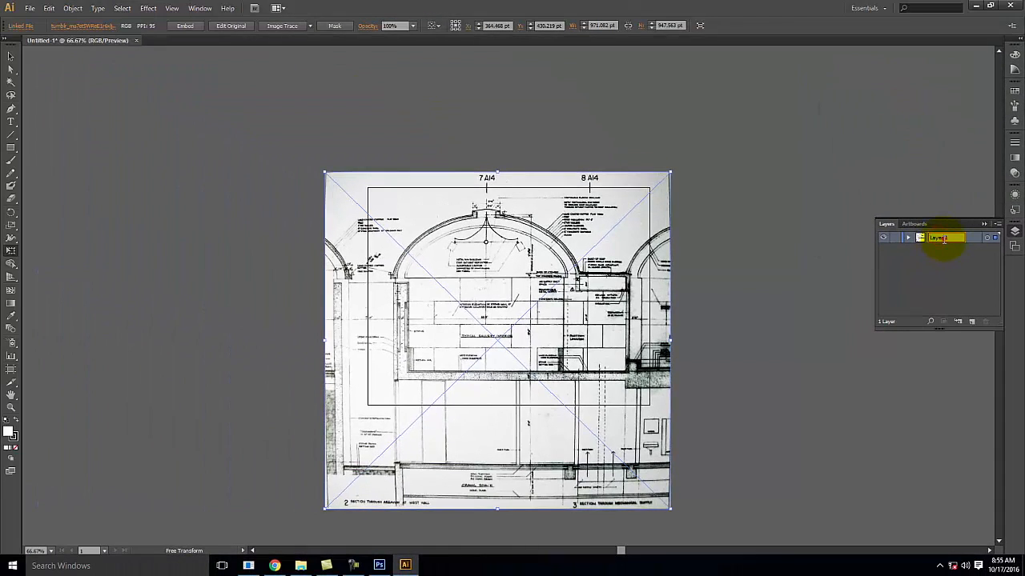
double_click(909, 98)
click(952, 238)
double_click(936, 240)
click(951, 275)
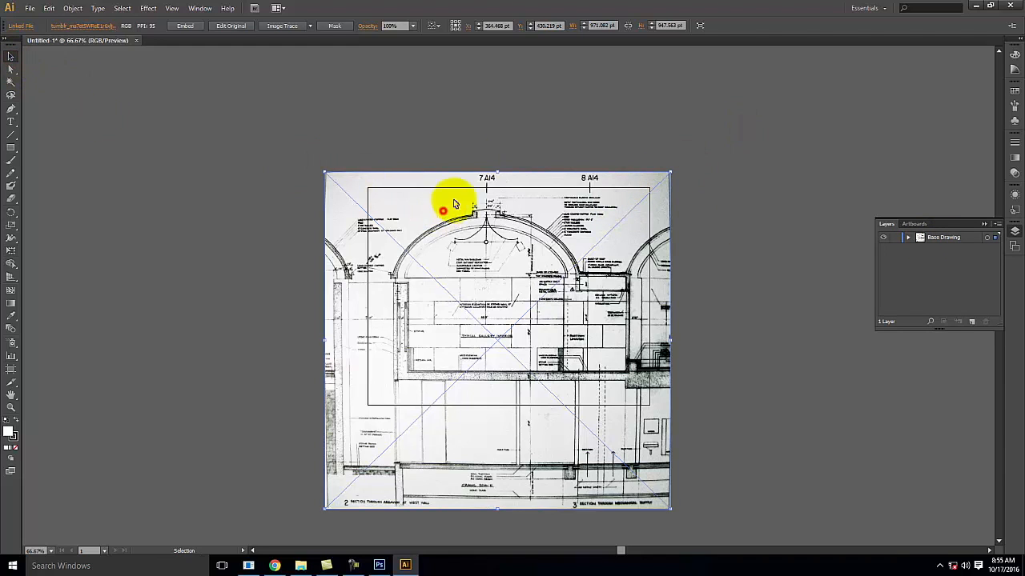
Set the opacity of the placed section drawing to 40%
click(481, 152)
click(485, 231)
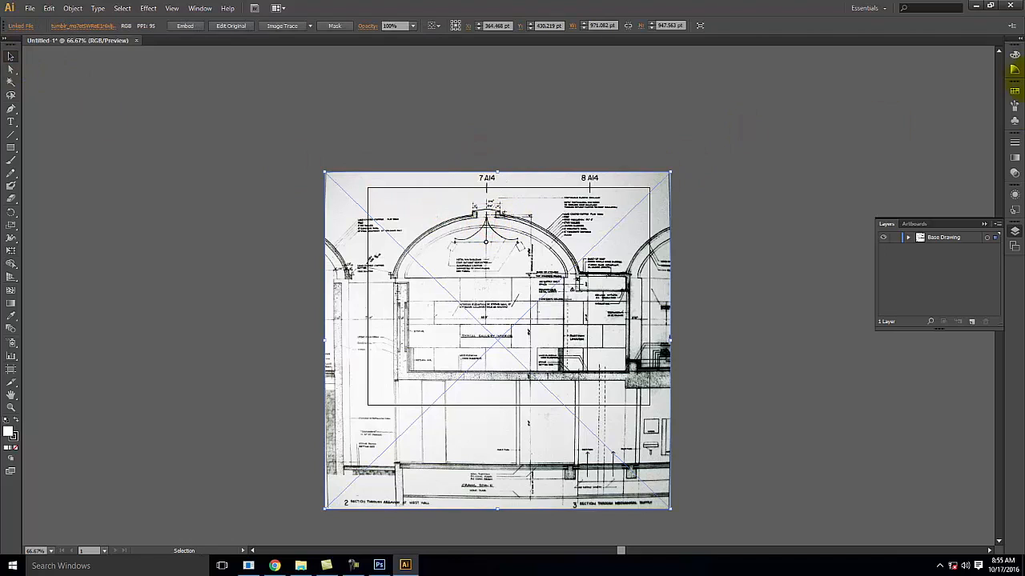
click(1015, 175)
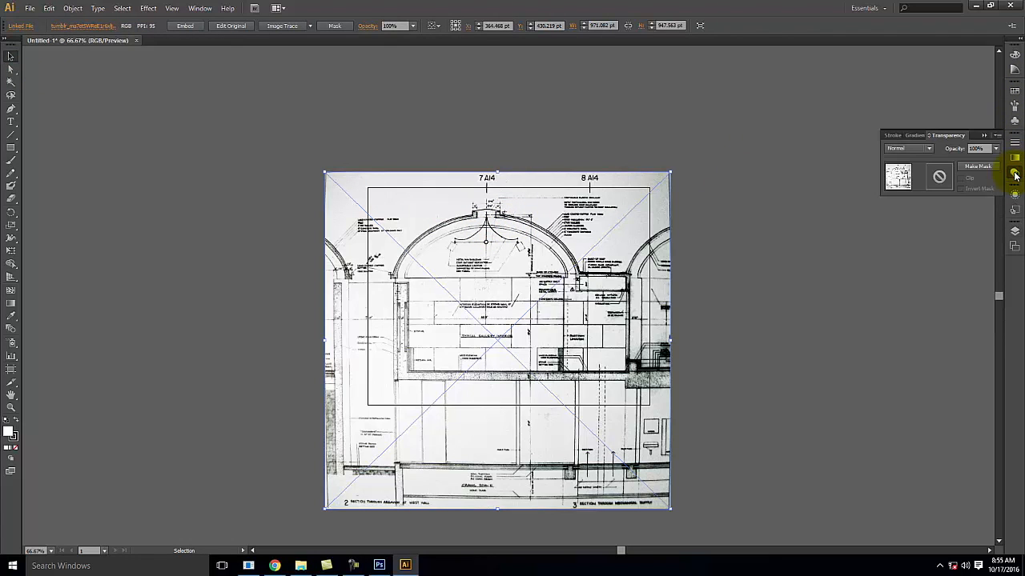
click(929, 149)
click(942, 146)
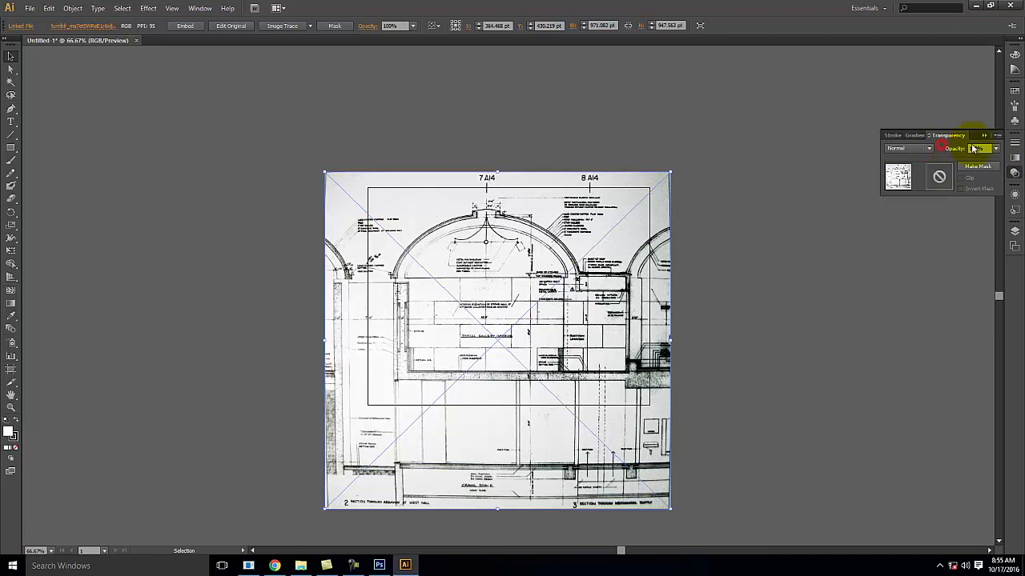
click(994, 149)
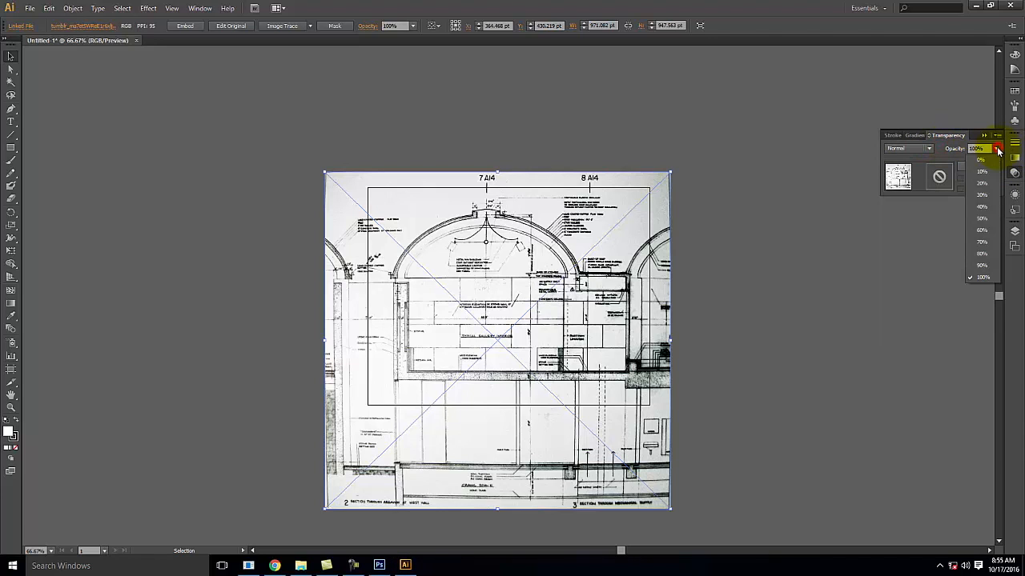
click(989, 216)
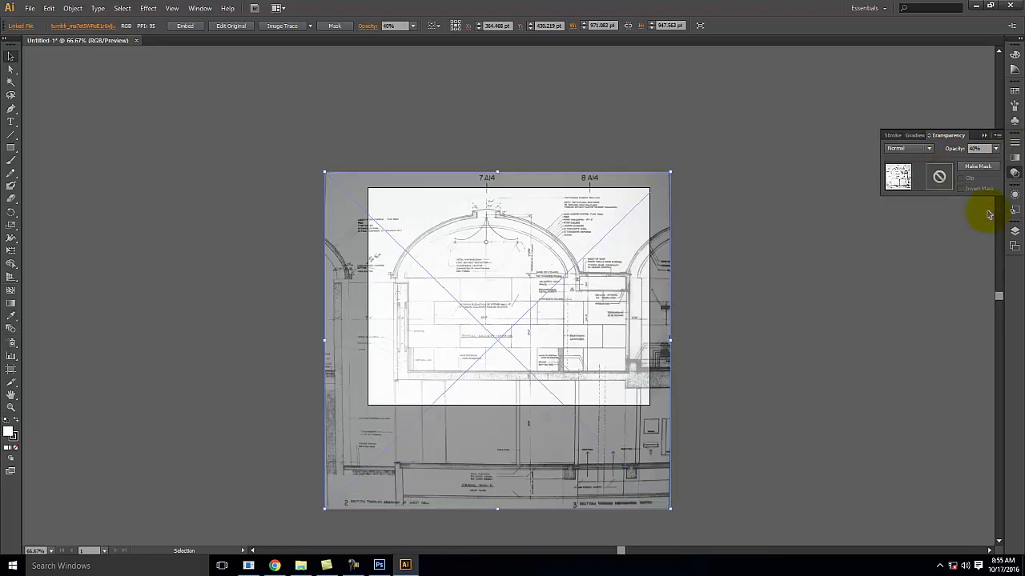
click(985, 136)
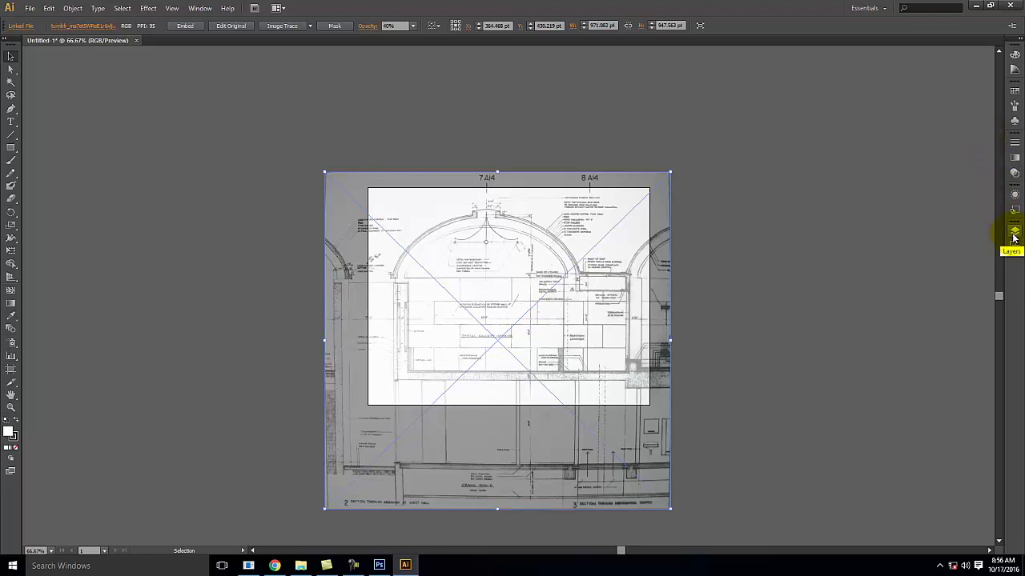
Lock the Base Drawing layer
click(1015, 229)
click(1015, 227)
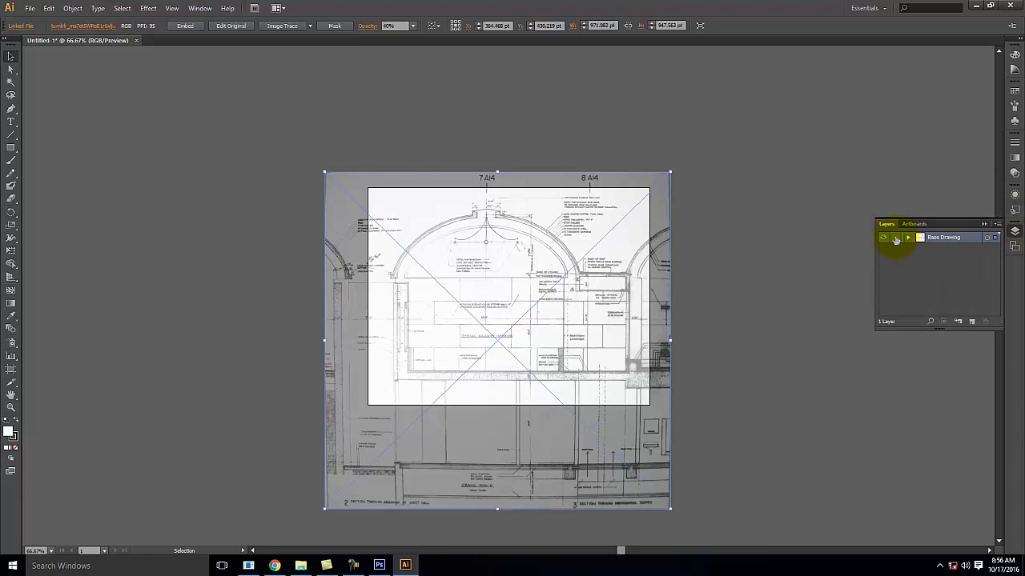
click(896, 239)
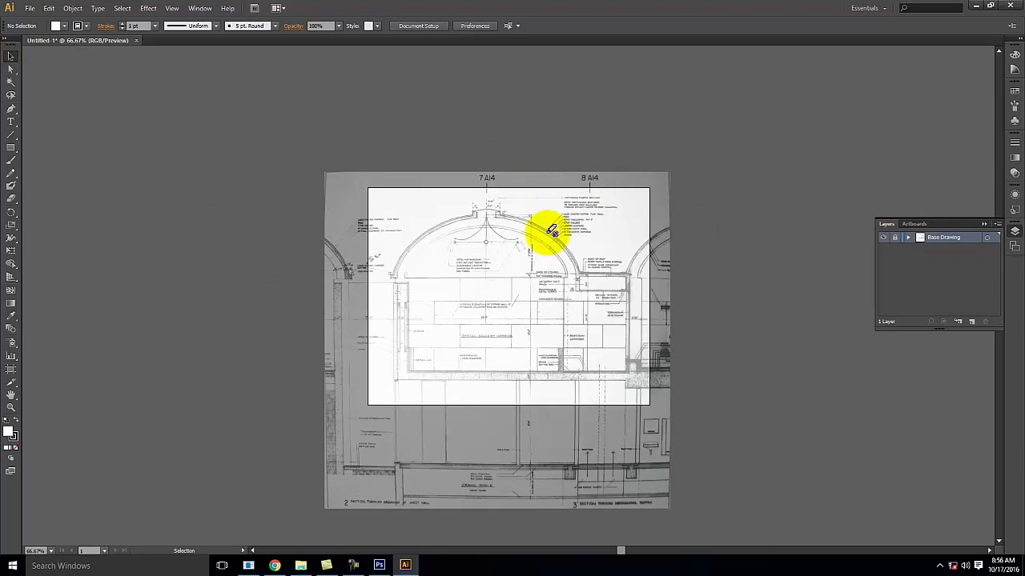
Add a new layer above Base Drawing and name it Diagram 1
click(971, 323)
double_click(934, 238)
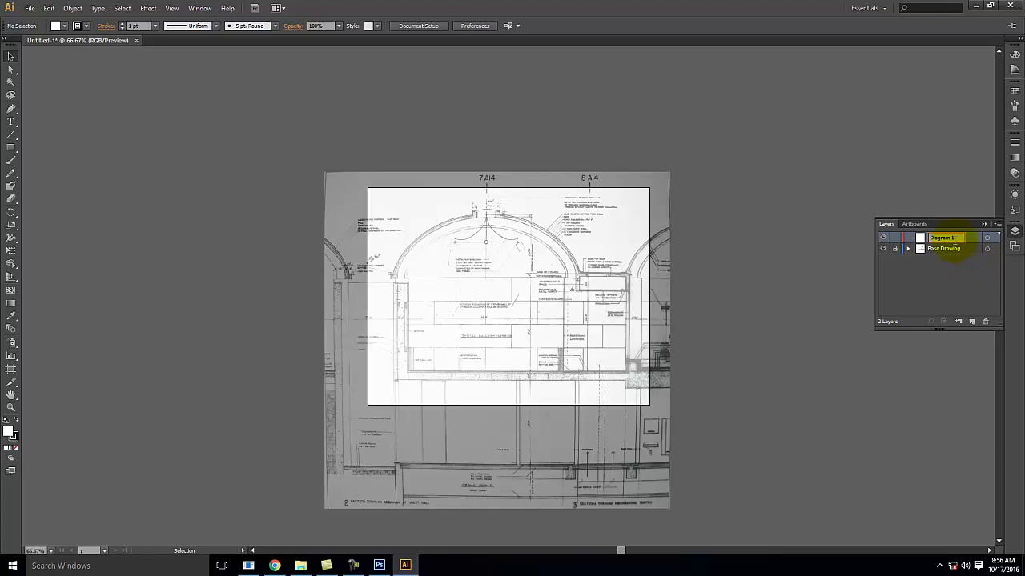
click(945, 276)
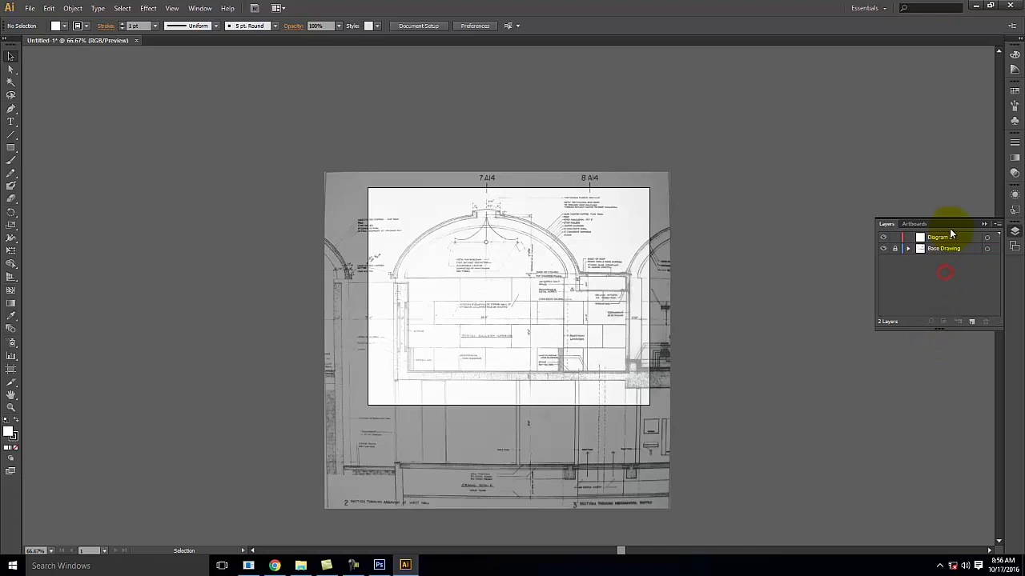
click(945, 240)
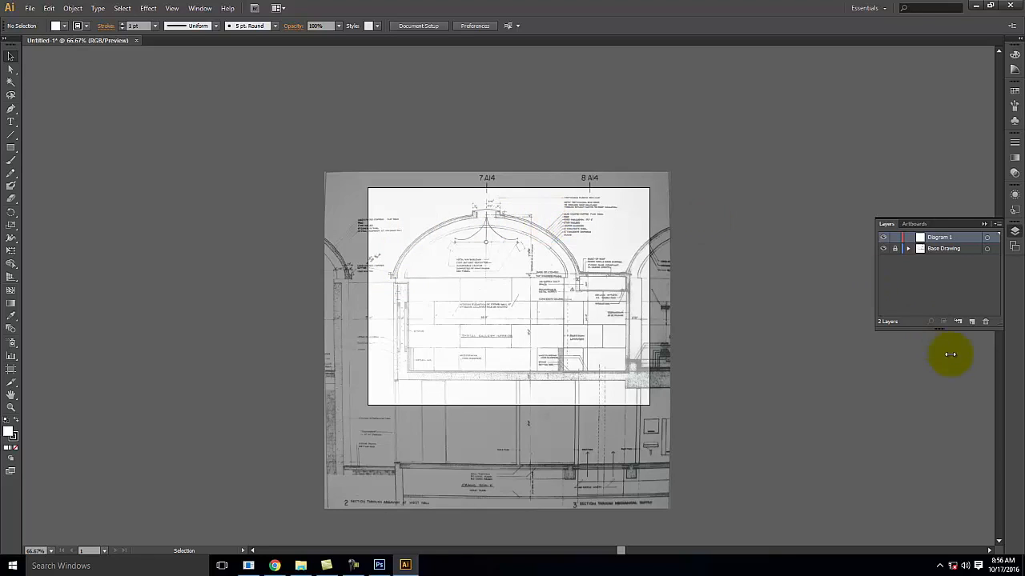
Add a layer named Building and place it between Diagram 1 and Base Drawing as the active layer
click(971, 321)
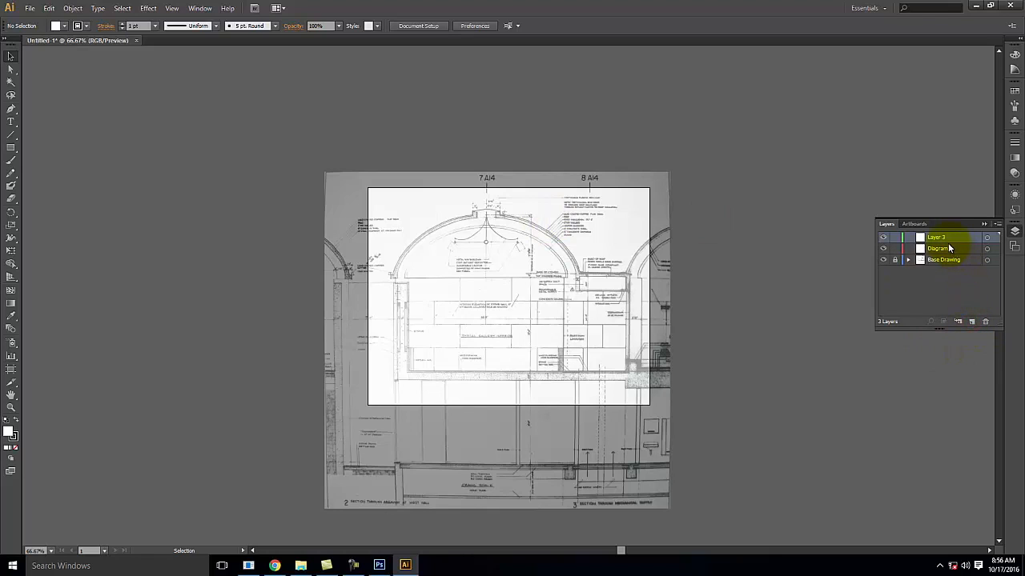
double_click(936, 238)
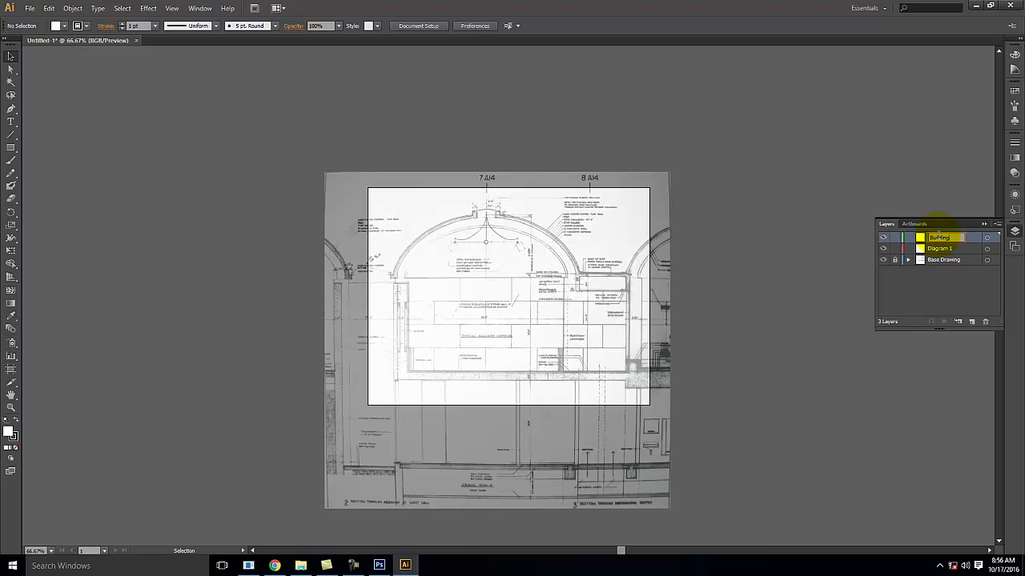
key(Return)
drag(968, 253, 962, 256)
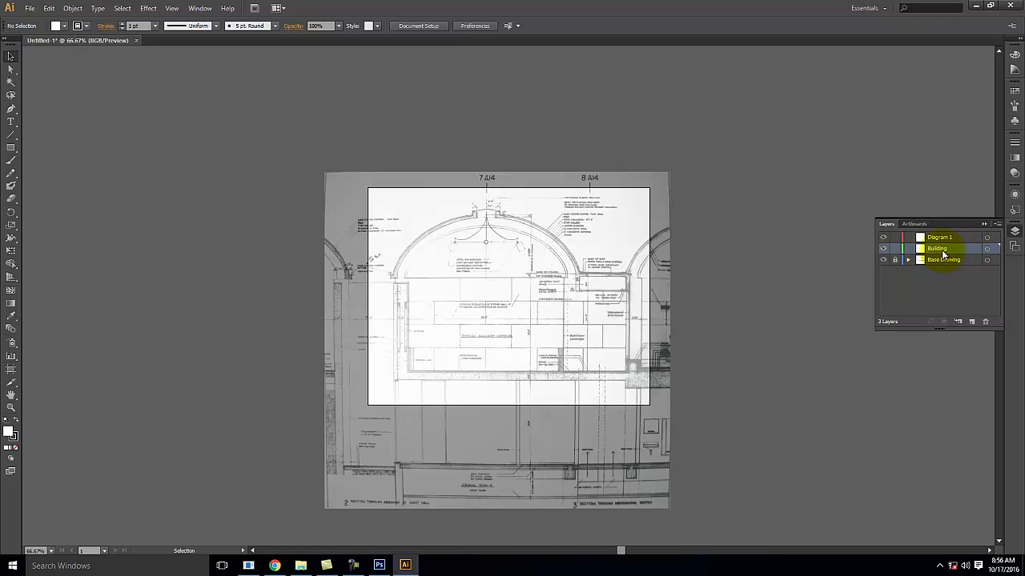
click(947, 253)
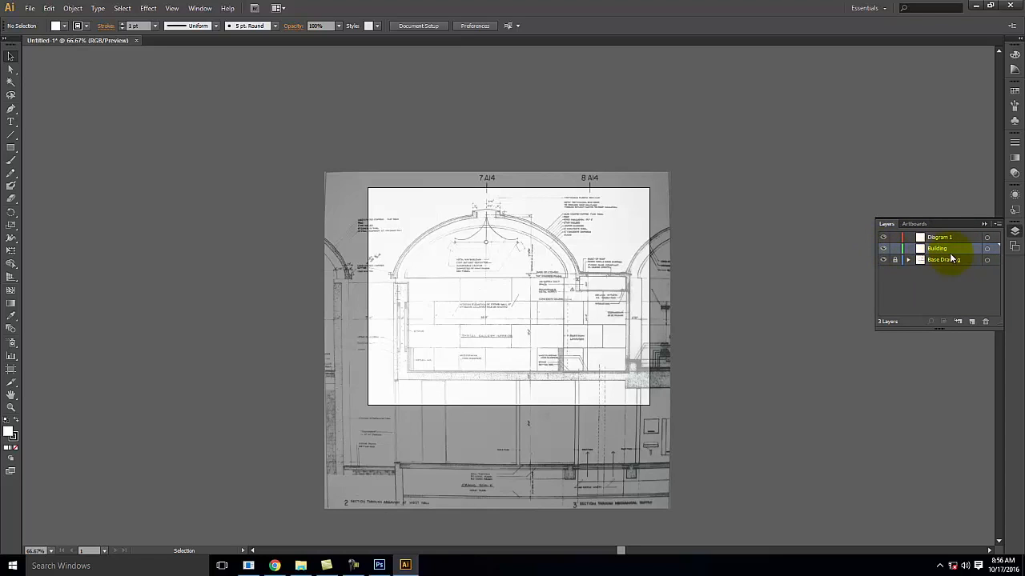
Use the Pen tool on the Building layer to trace the left skylight curb at the vault's crown
click(10, 108)
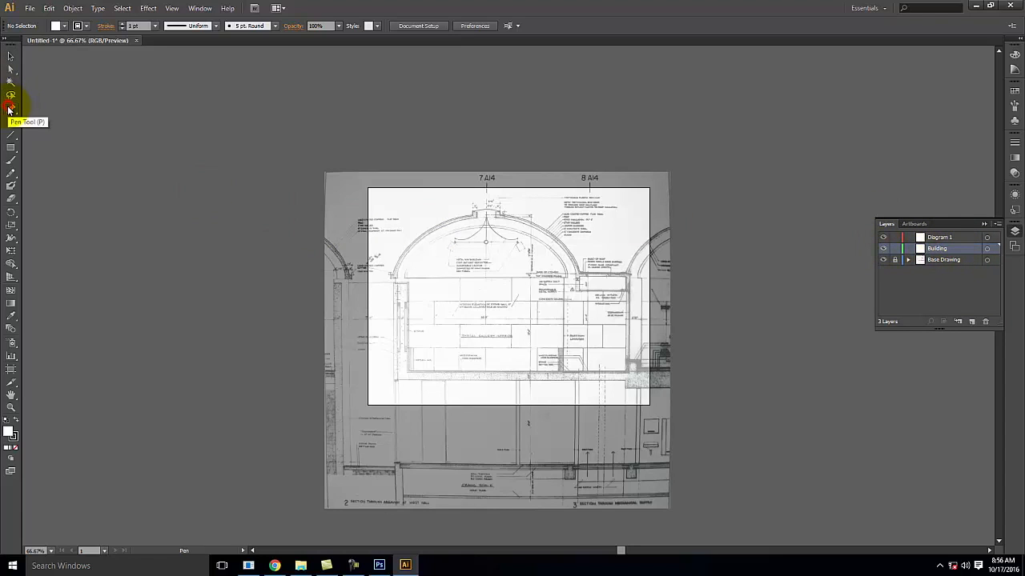
key(ctrl+equal)
key(ctrl+equal)
key(ctrl+equal)
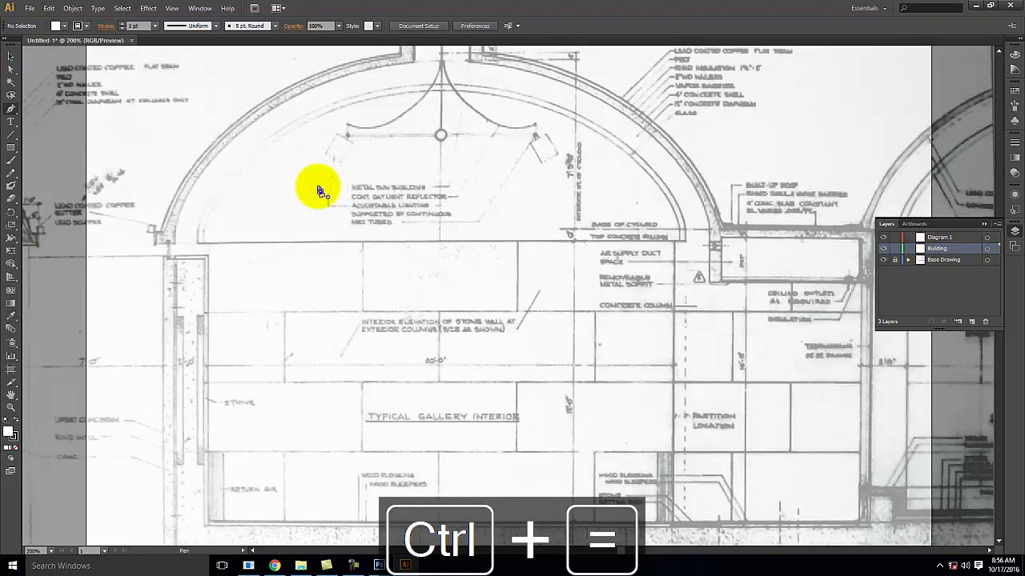
key(space)
drag(376, 169, 384, 292)
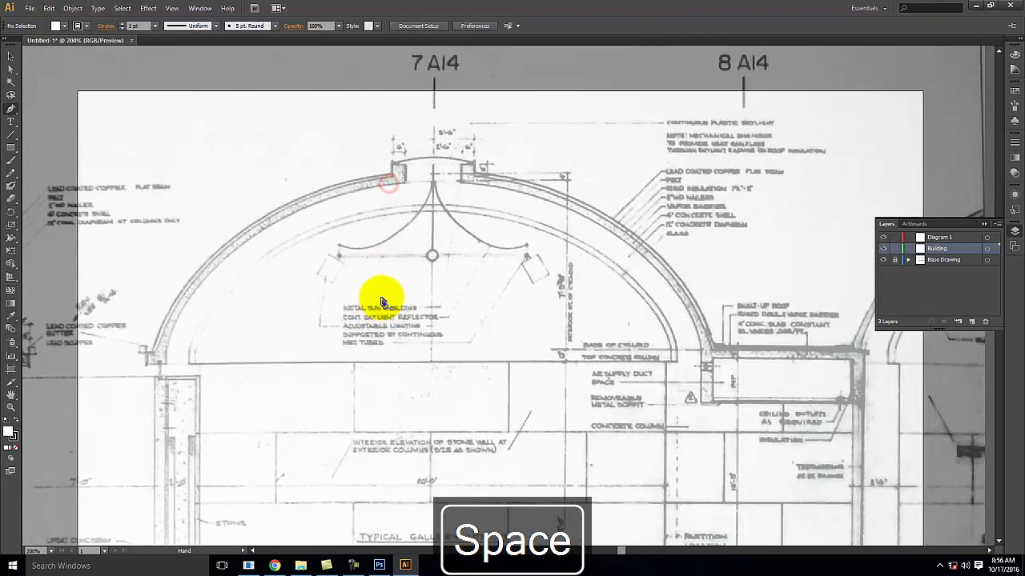
click(393, 165)
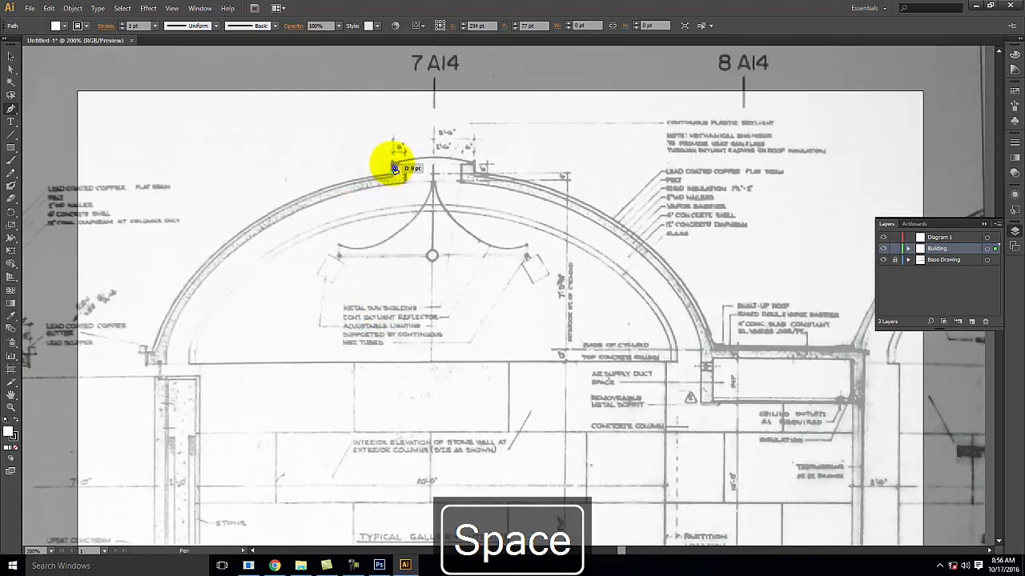
drag(393, 165, 406, 168)
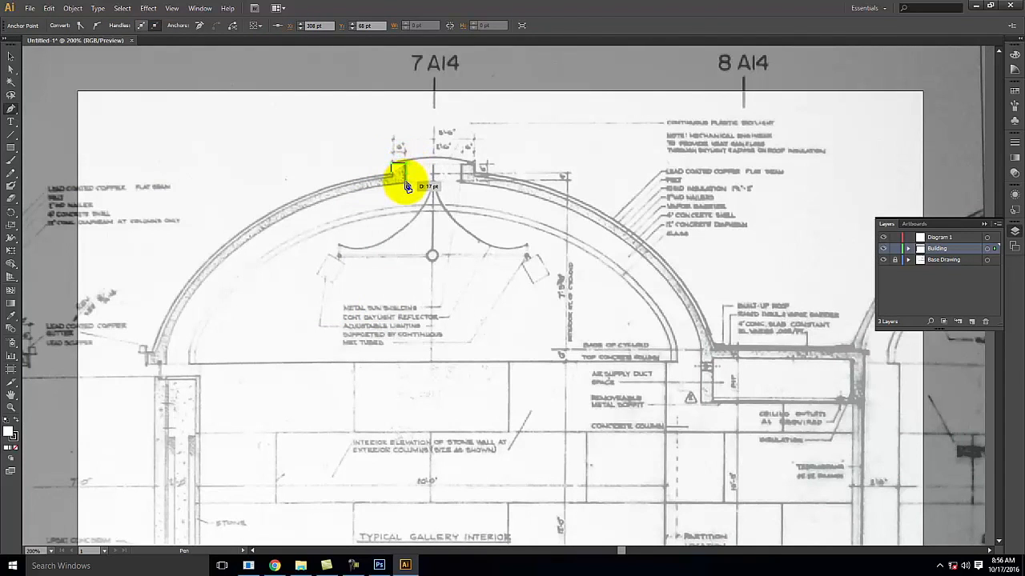
Continue the path along the left vault's inner curve and around the gutter block at its base
click(253, 237)
drag(240, 251, 208, 279)
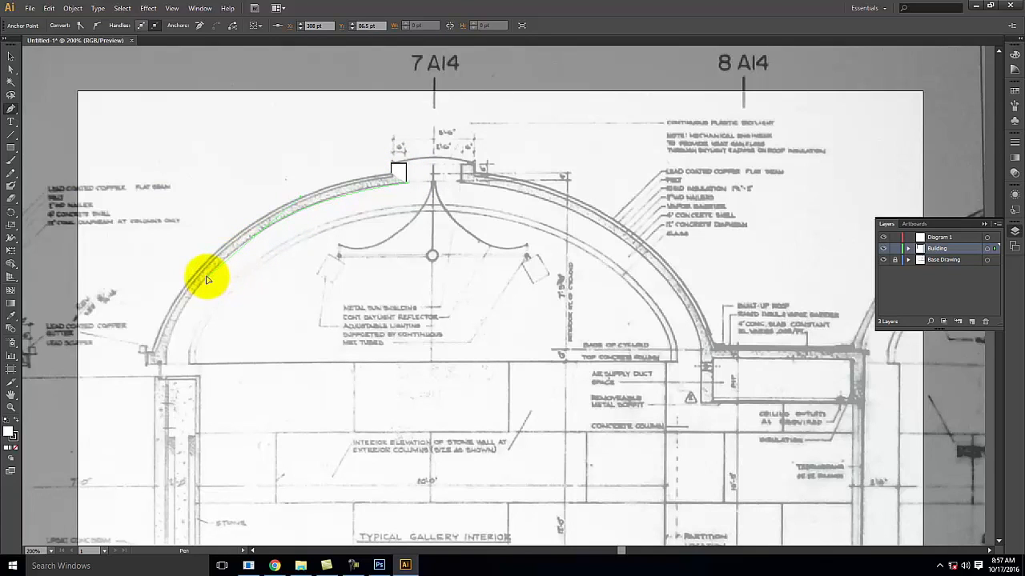
click(167, 354)
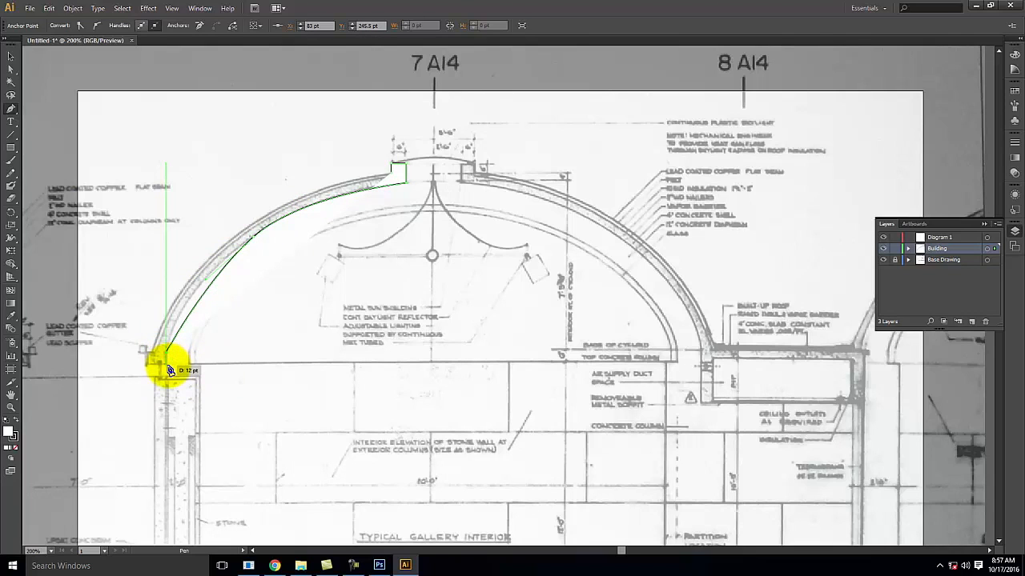
click(166, 366)
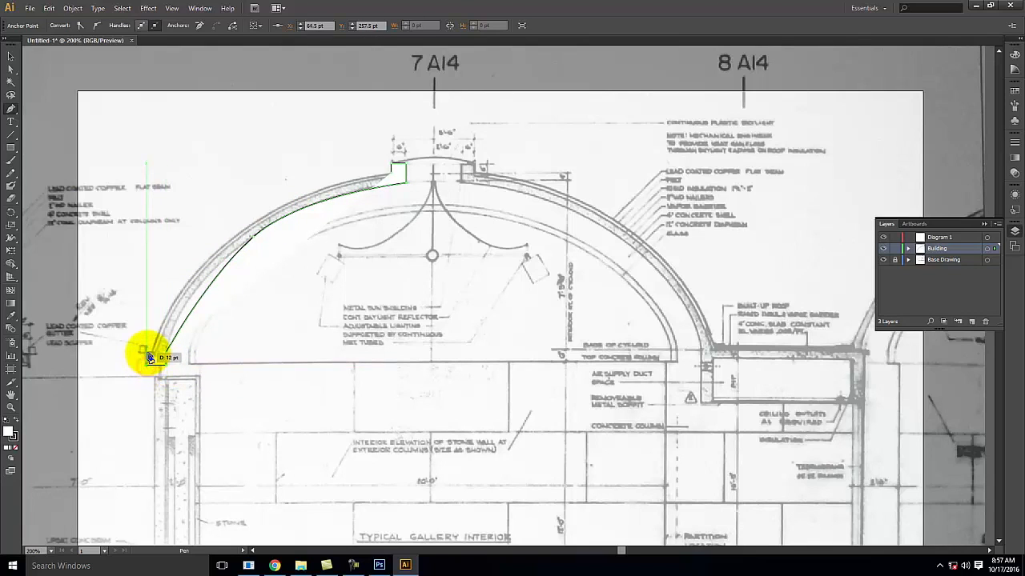
click(146, 353)
click(155, 355)
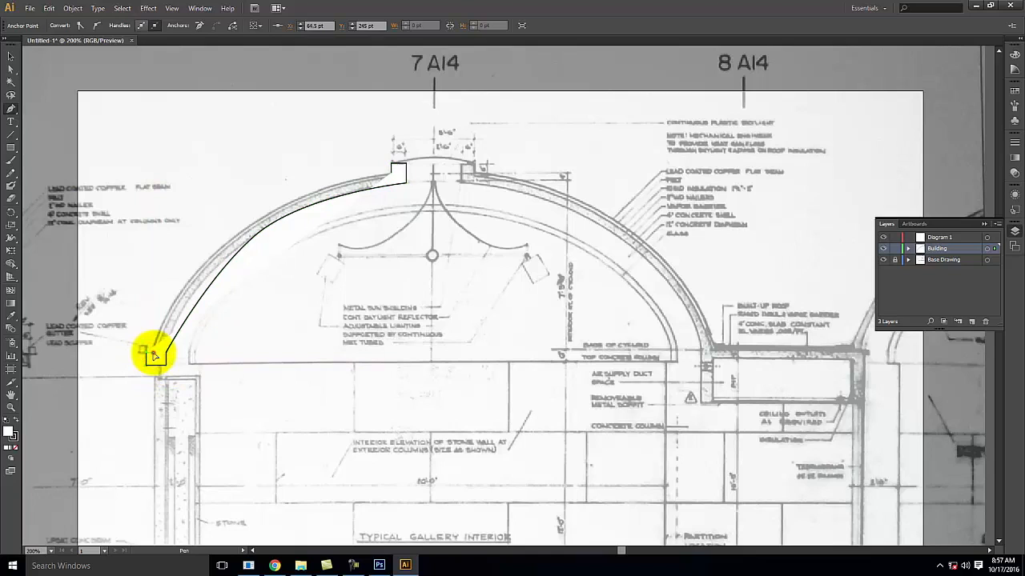
Remove the fill from the path and close it along the left vault's outer curve at the skylight curb
click(18, 451)
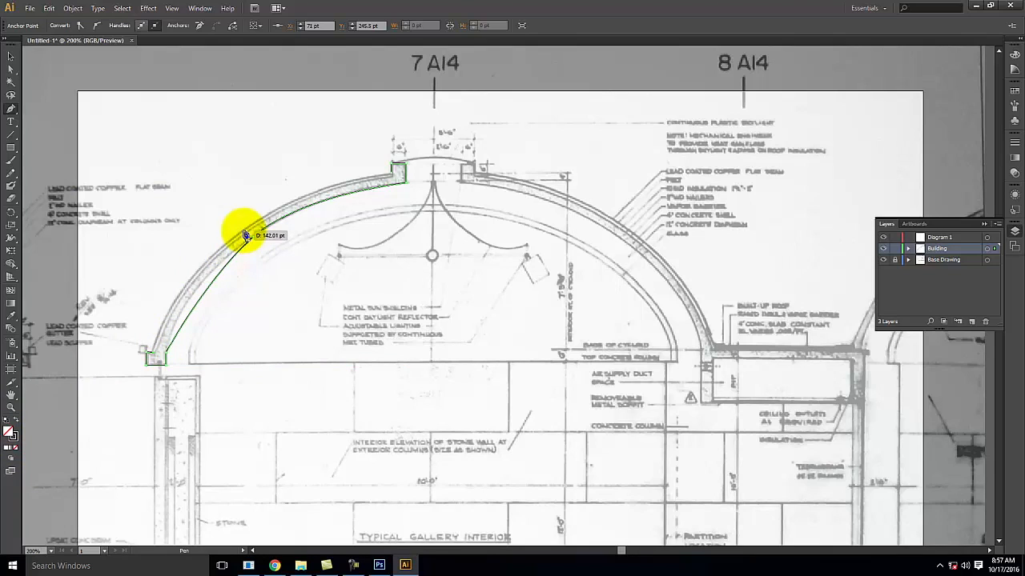
drag(241, 231, 318, 173)
drag(391, 173, 392, 176)
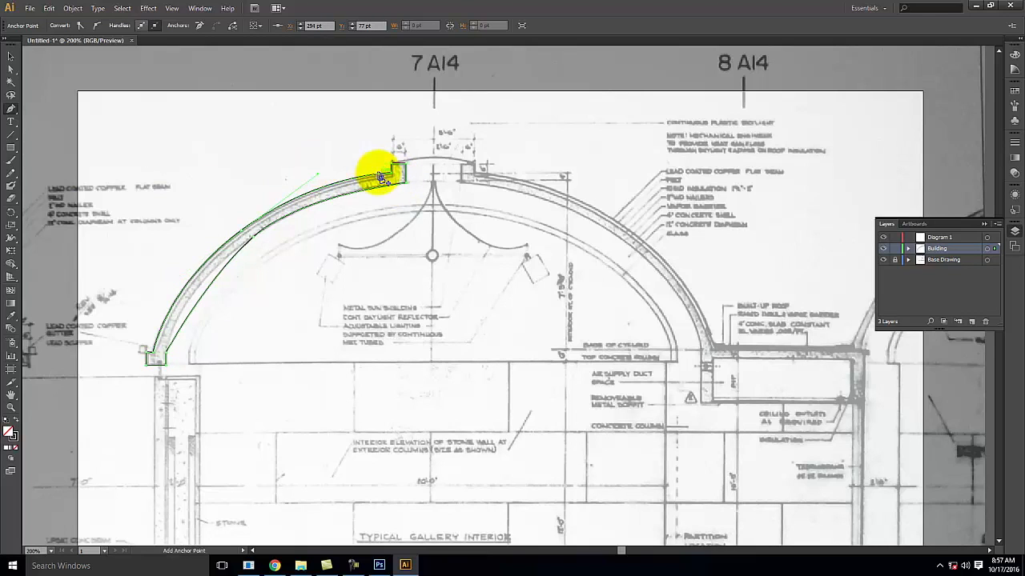
Adjust the direction handles of the inner curve's middle anchor with Direct Selection to follow the drawn vault shell
click(10, 68)
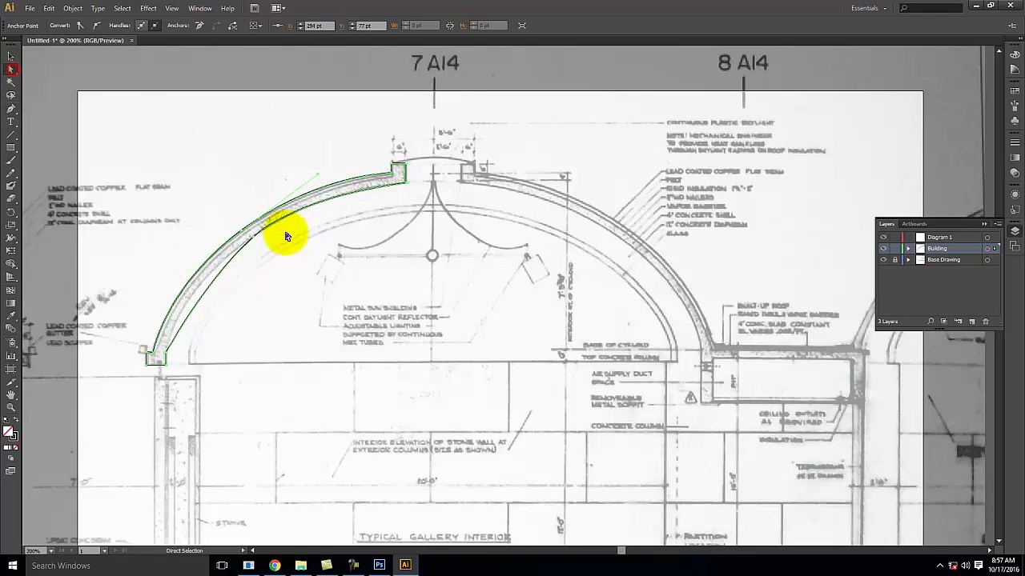
click(289, 233)
click(253, 239)
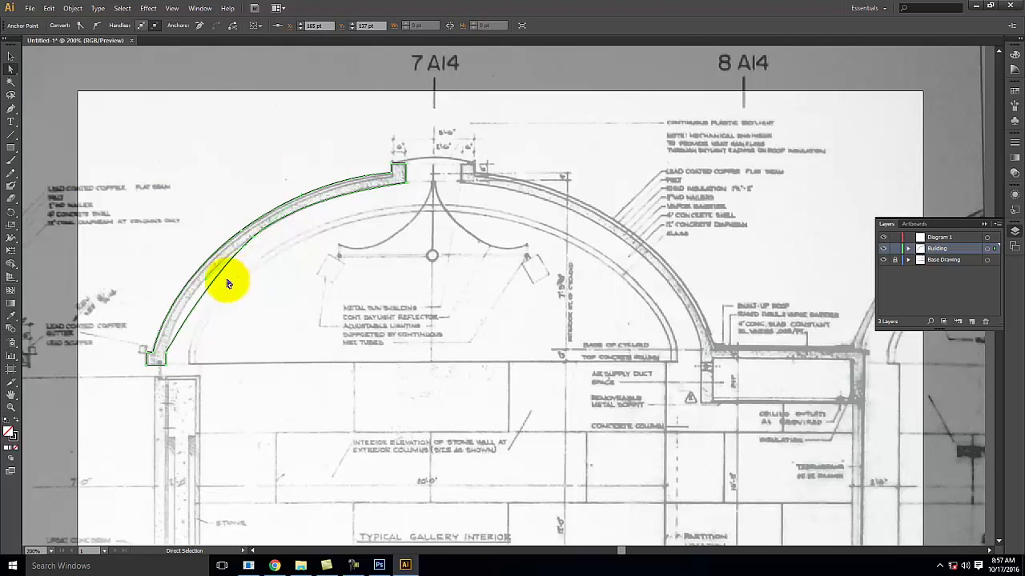
drag(201, 274, 160, 300)
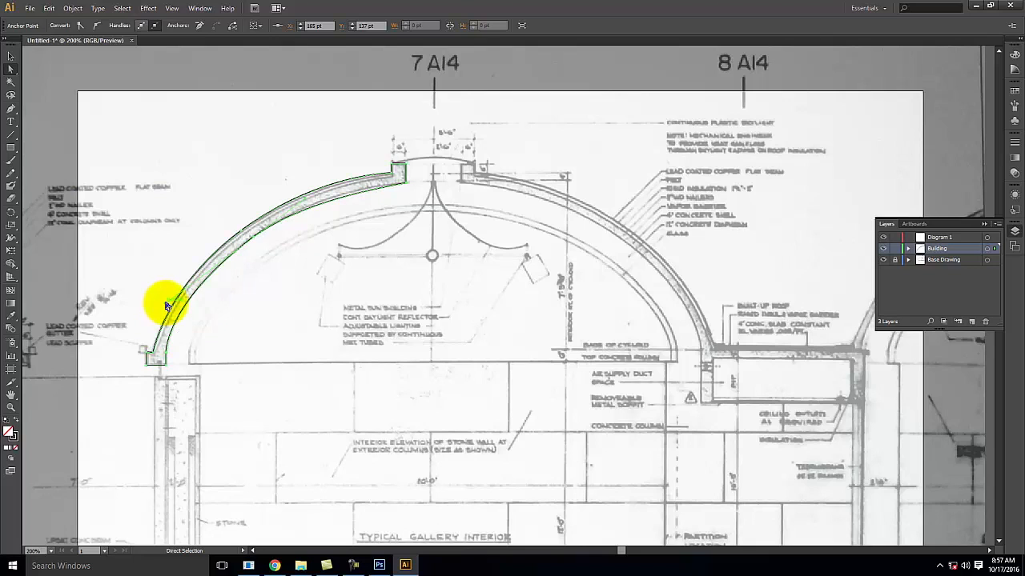
drag(302, 196, 337, 184)
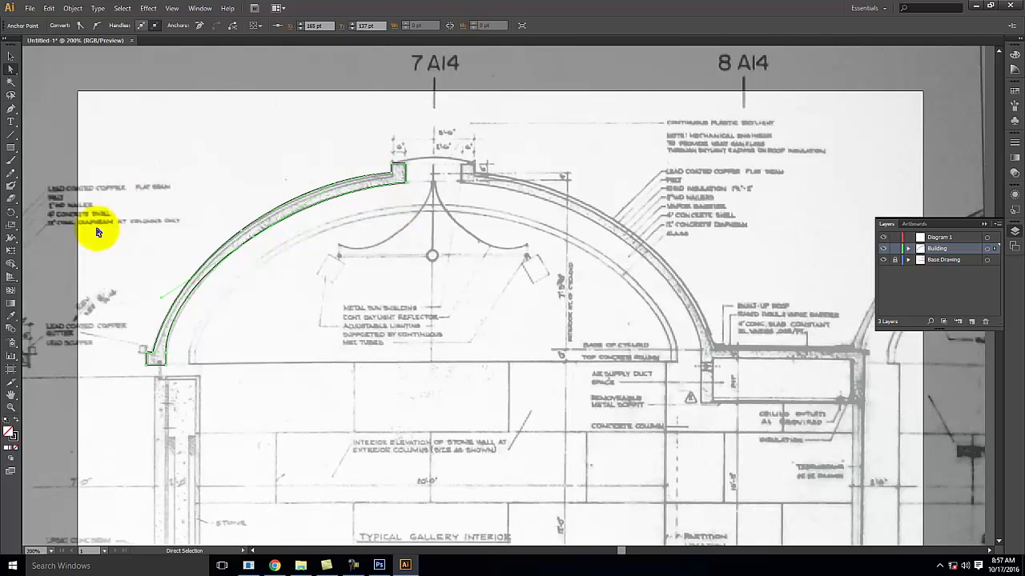
Fill the left vault shell black with no stroke and refine the lower part of its inner curve
click(15, 421)
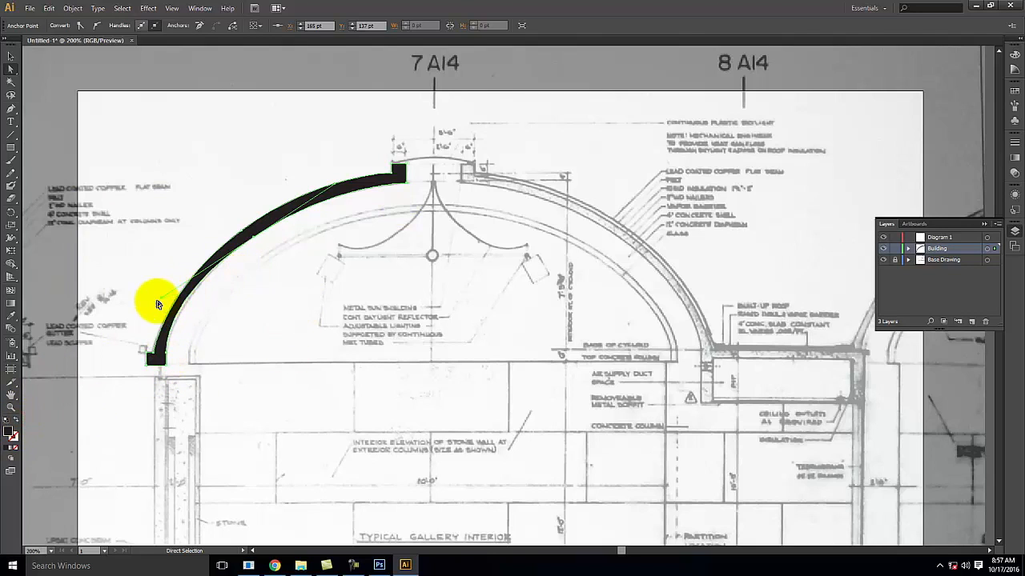
drag(160, 298, 169, 297)
drag(173, 298, 173, 298)
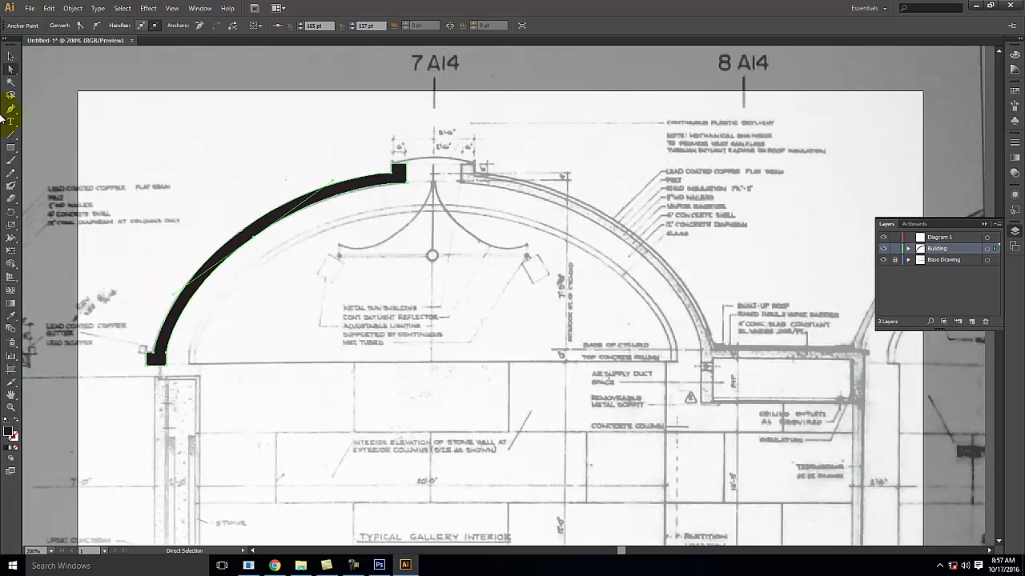
click(12, 56)
click(201, 107)
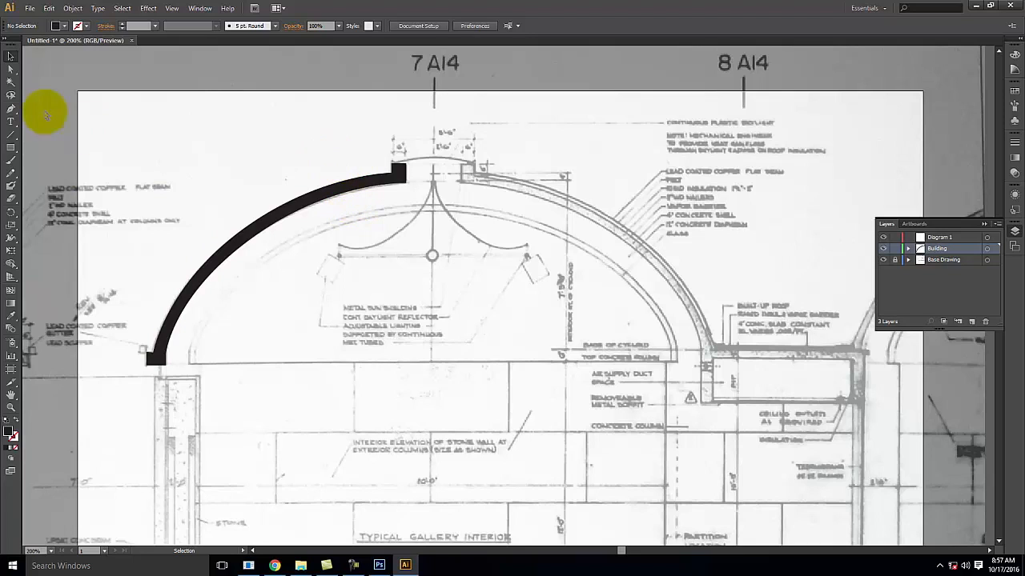
Duplicate the black left vault shell
click(281, 221)
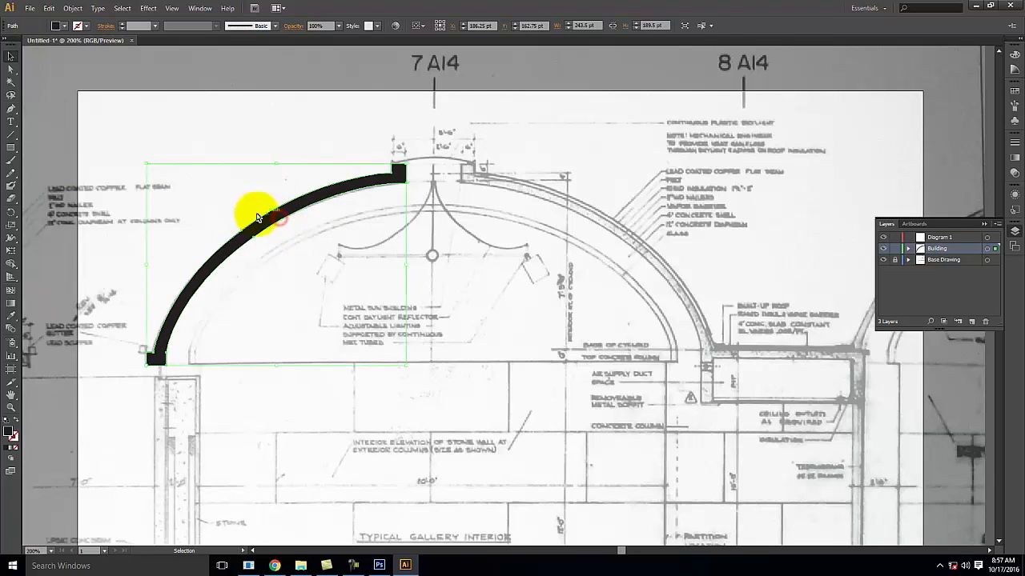
key(ctrl+c)
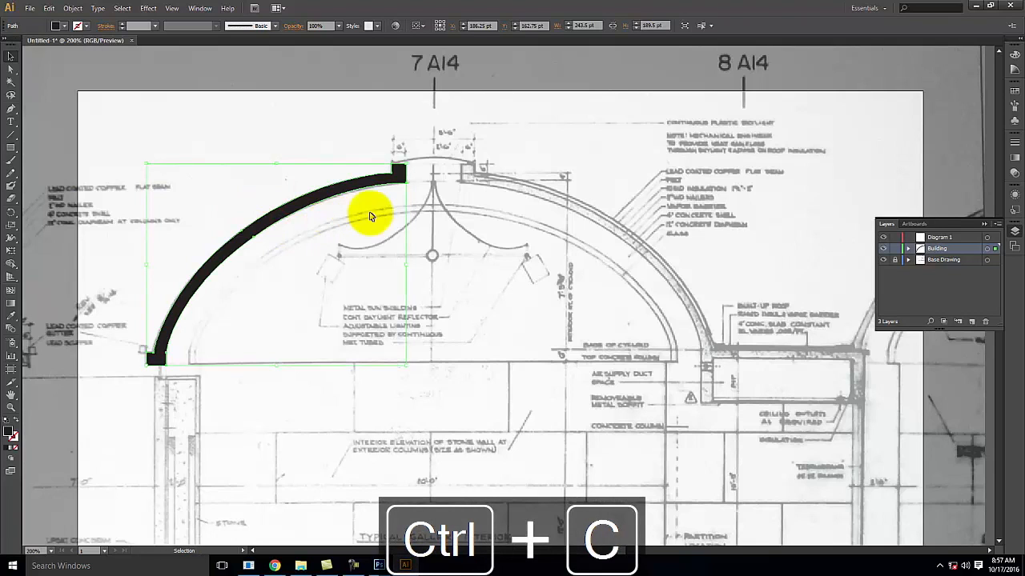
key(ctrl+v)
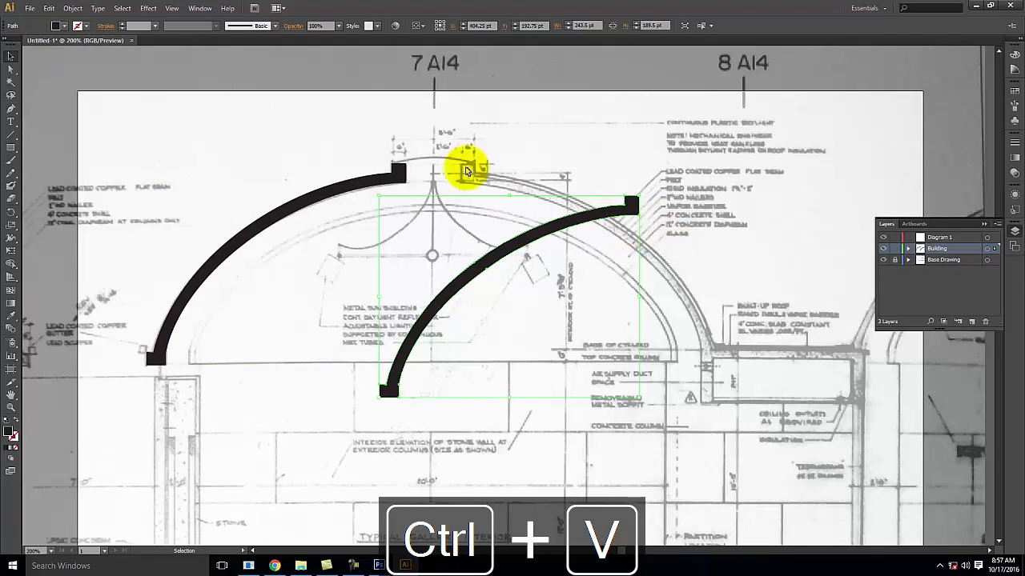
Reflect the copied vault shell across the vertical axis and align it over the right half of the vault
click(72, 8)
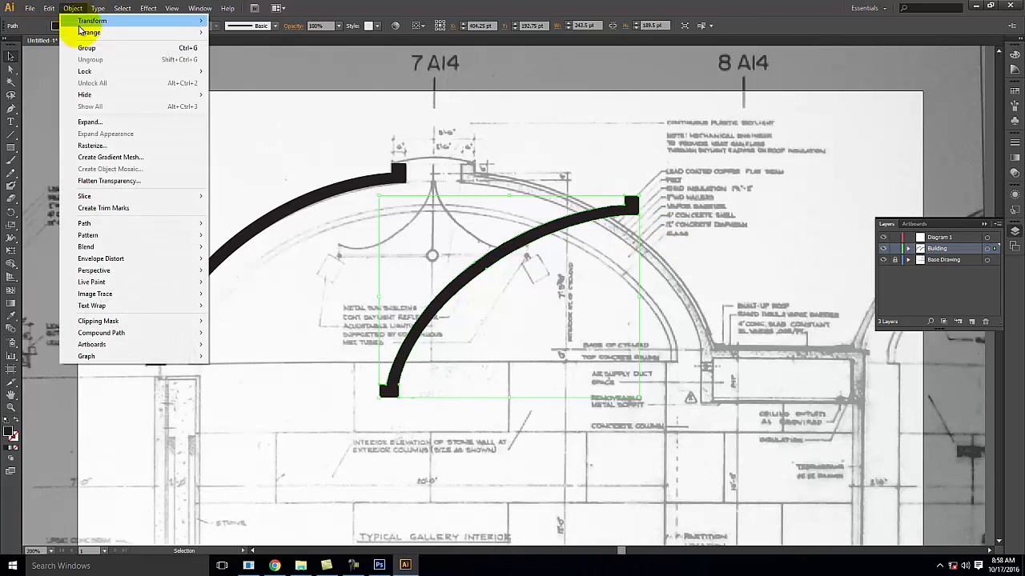
mouse_move(84, 21)
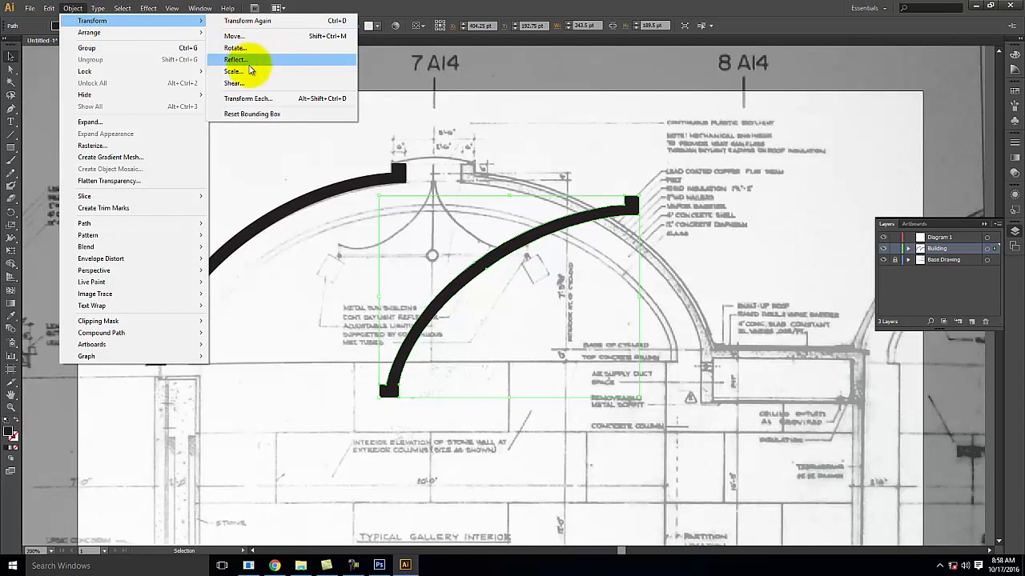
click(249, 59)
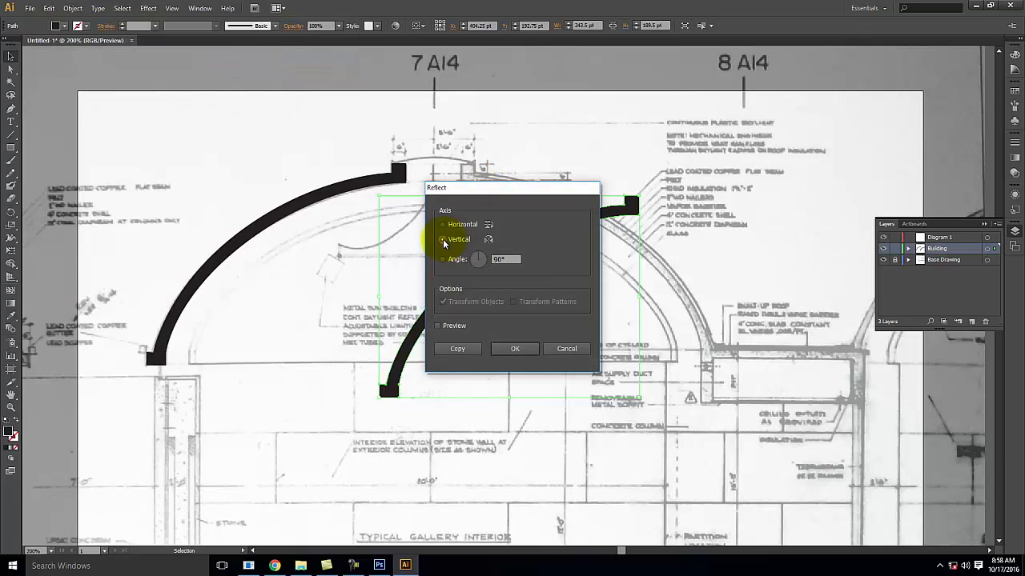
click(515, 349)
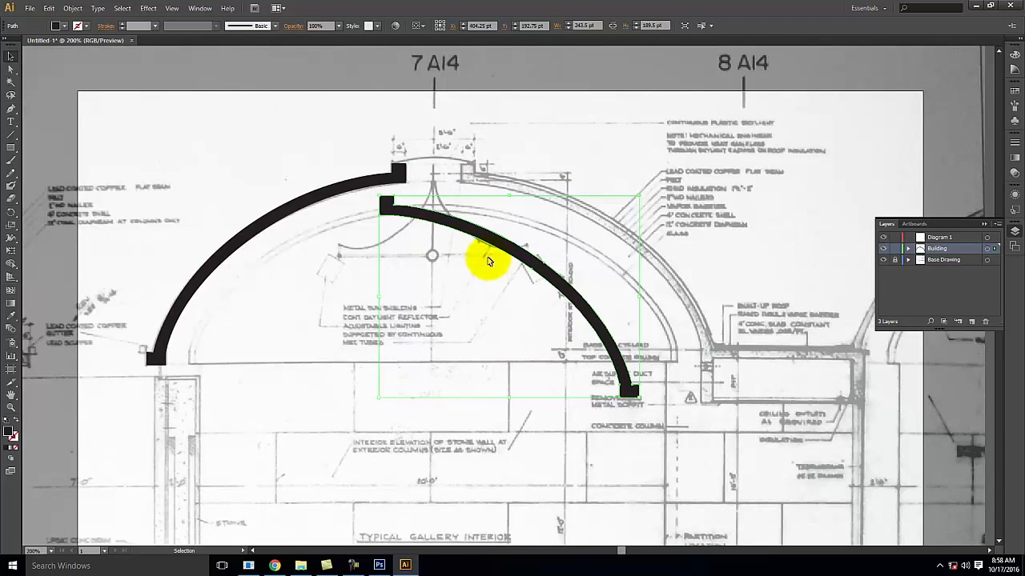
drag(491, 243, 572, 216)
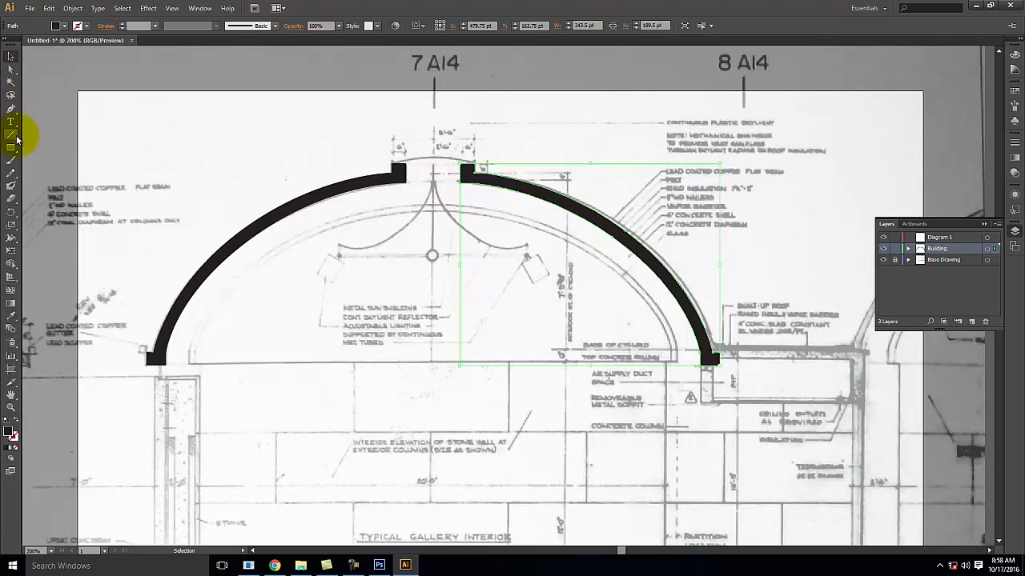
Trace the left daylight reflector curve below the skylight with the Pen tool, using a black stroke and no fill
click(11, 110)
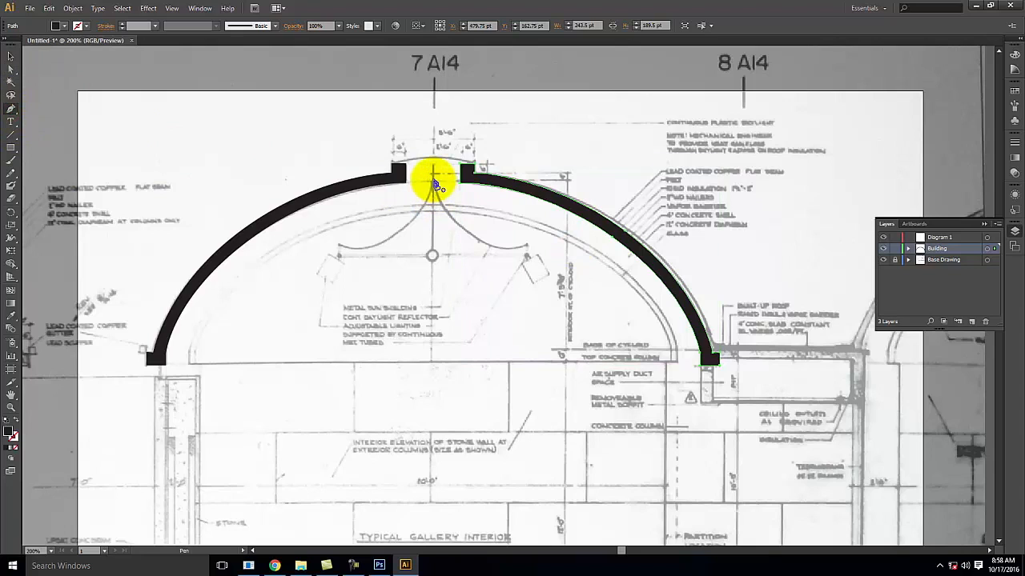
mouse_move(433, 168)
mouse_down()
mouse_move(420, 222)
mouse_move(353, 253)
mouse_move(334, 245)
mouse_move(10, 432)
mouse_move(16, 418)
mouse_up()
click(16, 419)
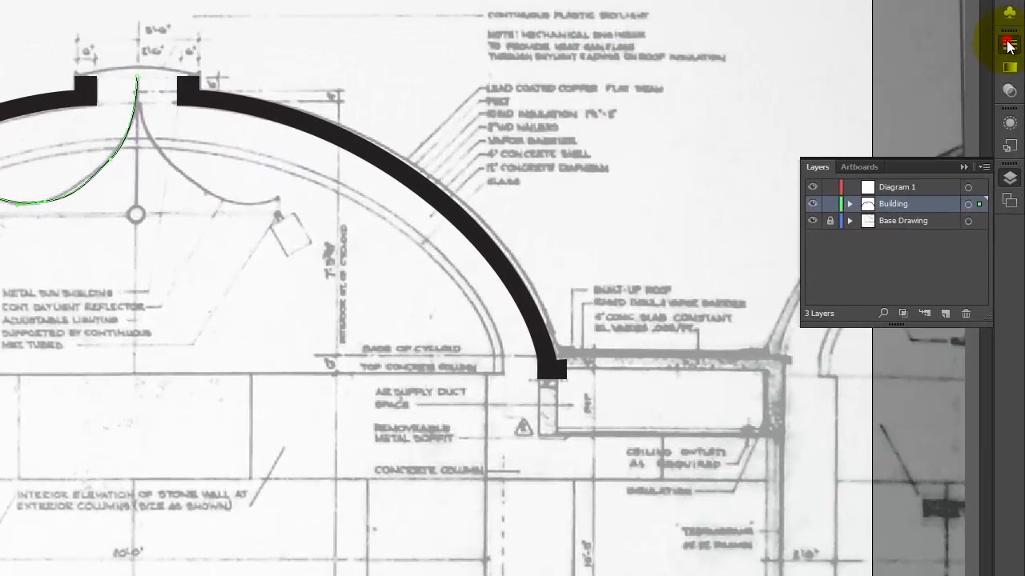
Set the left reflector curve's stroke weight to 4 pt
click(1011, 82)
click(848, 52)
click(848, 52)
click(848, 52)
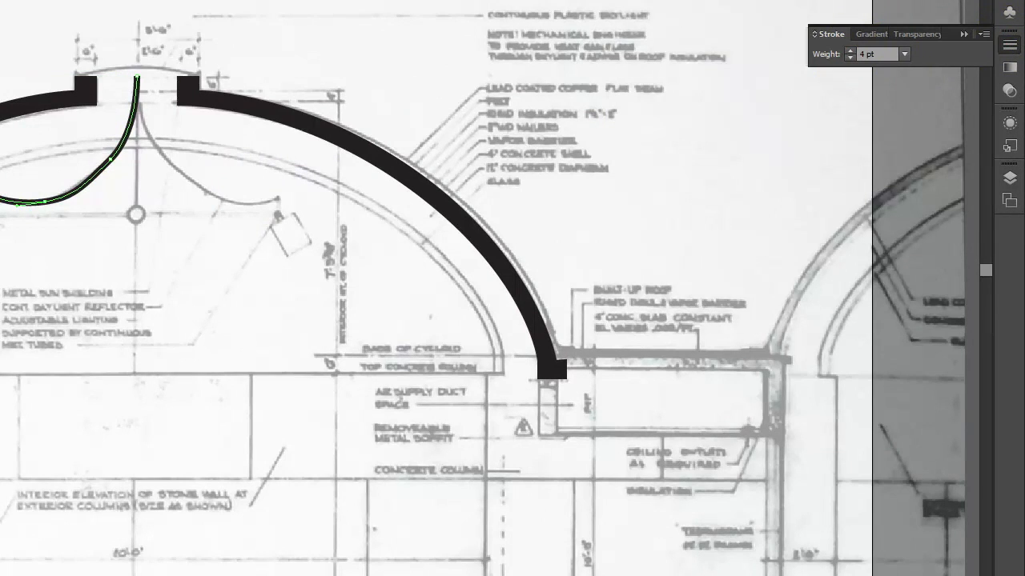
click(215, 232)
click(110, 159)
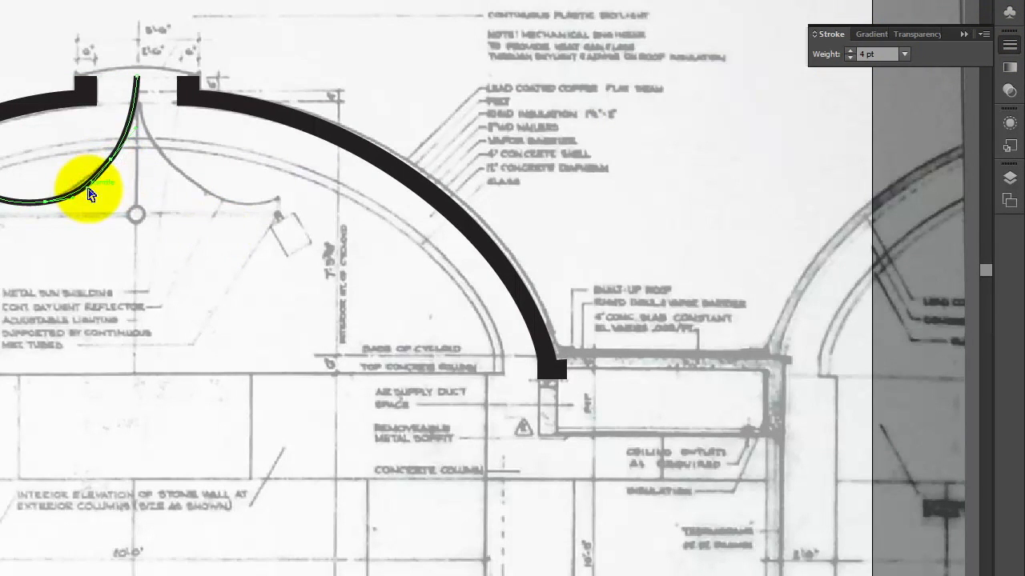
click(169, 206)
click(129, 164)
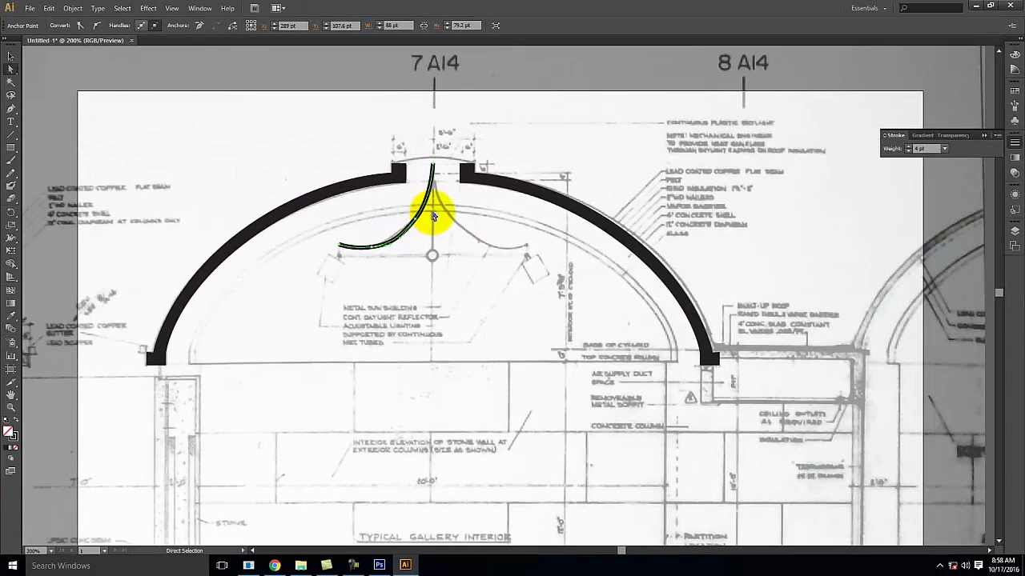
Duplicate the traced left daylight reflector curve
click(11, 56)
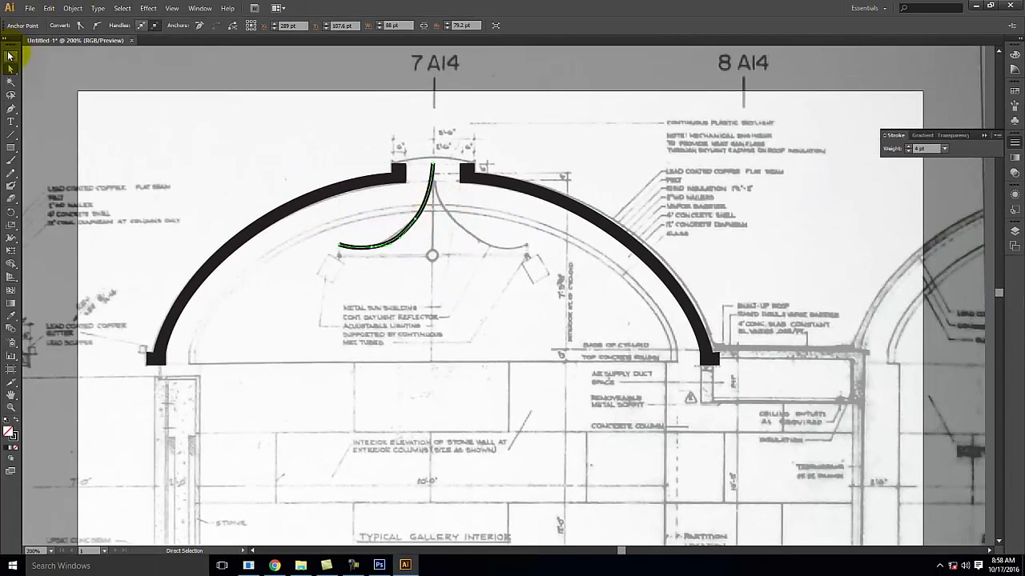
click(488, 302)
click(409, 228)
key(ctrl+c)
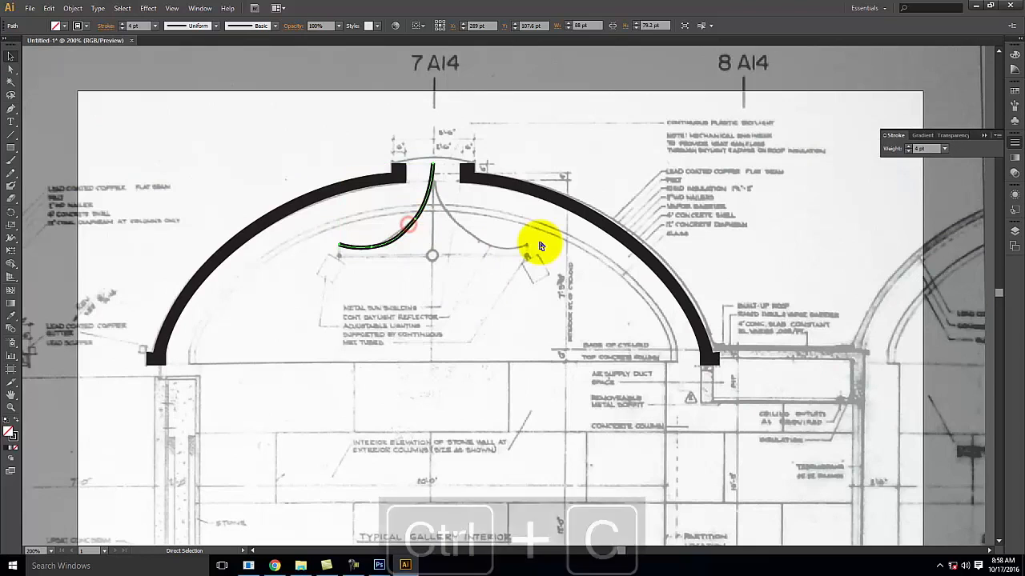
key(ctrl+v)
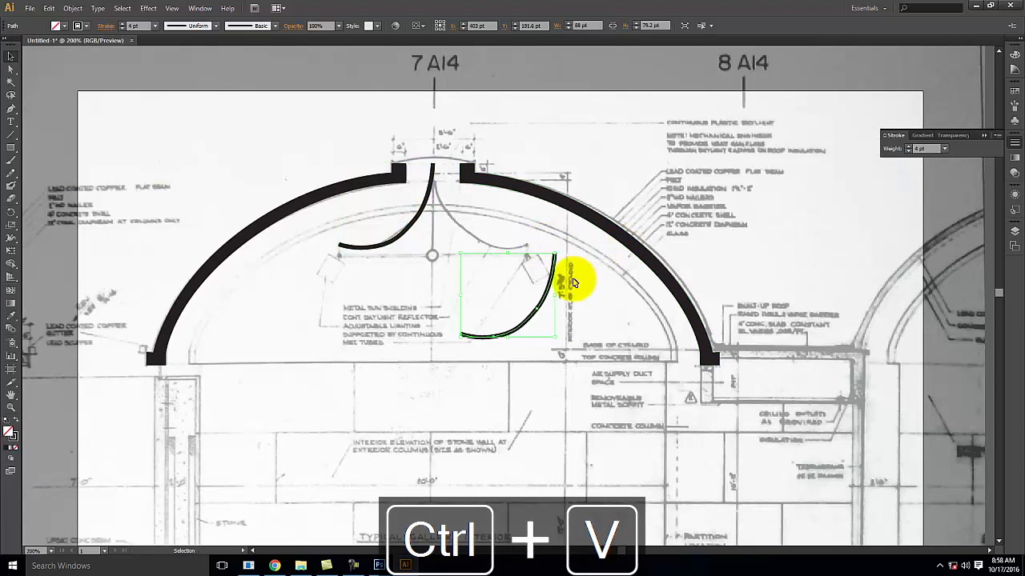
Reflect the copied reflector curve across the vertical axis and align it over the right reflector below the skylight
click(74, 8)
mouse_move(92, 21)
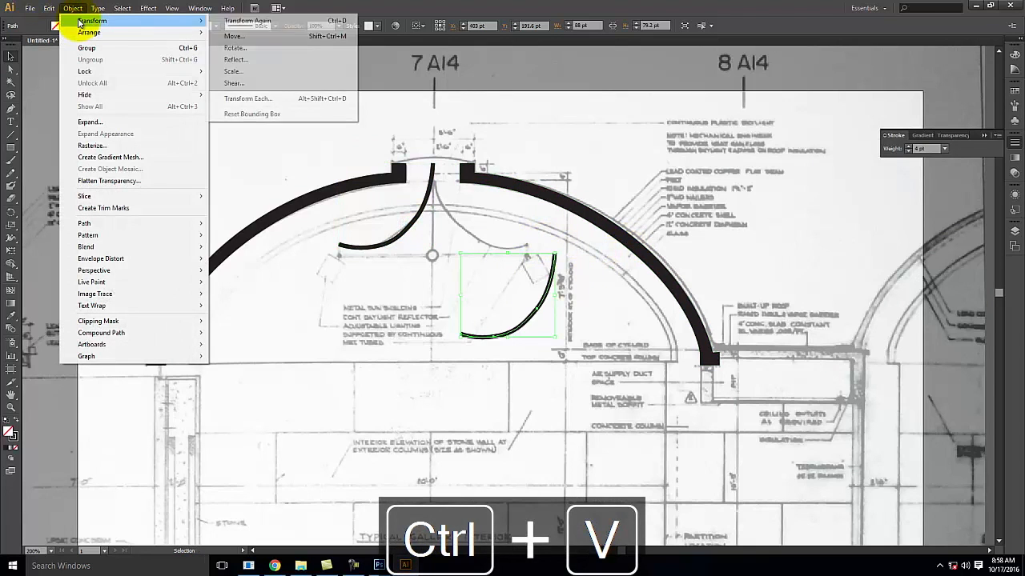
click(236, 59)
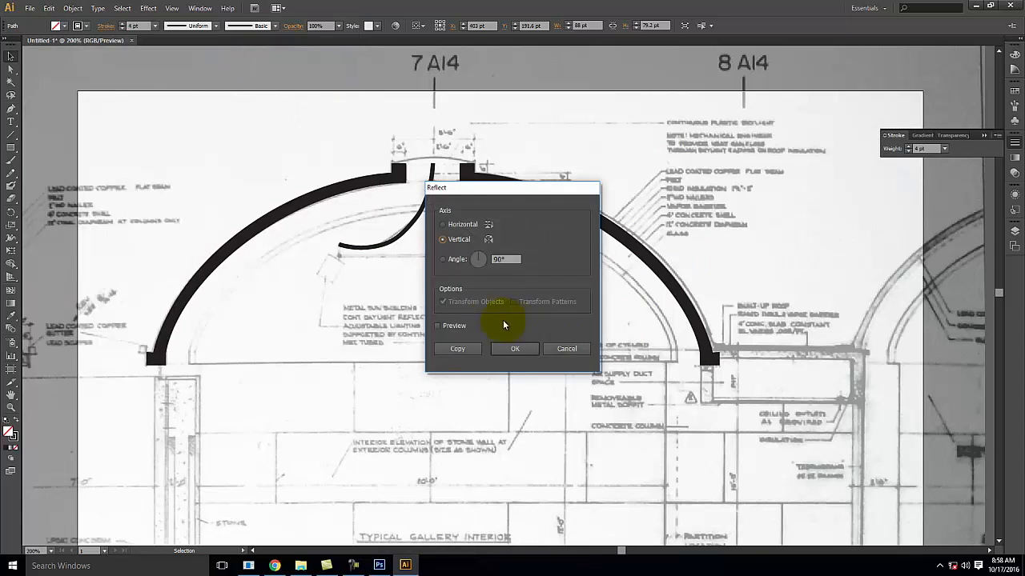
click(516, 348)
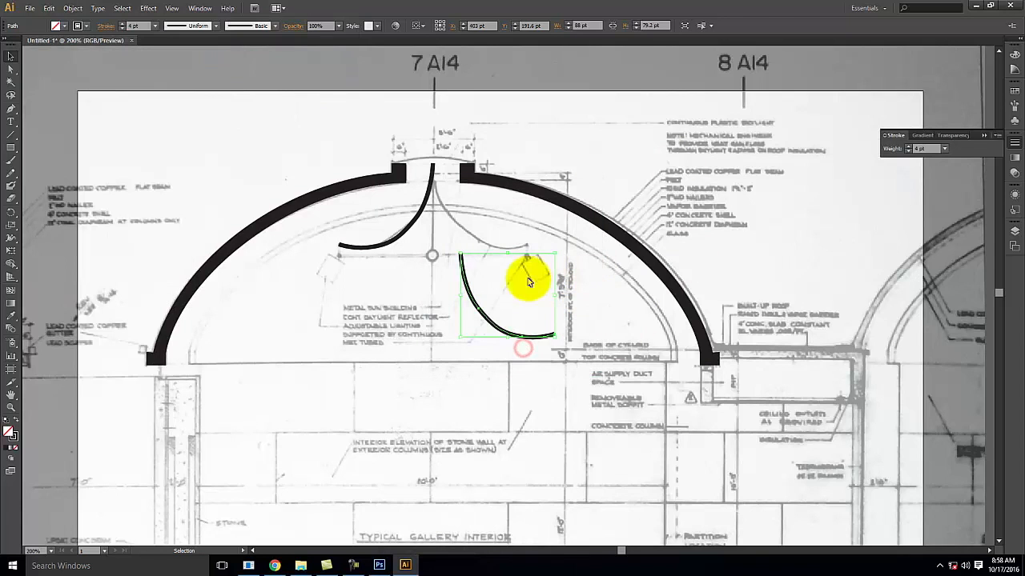
drag(487, 320, 461, 232)
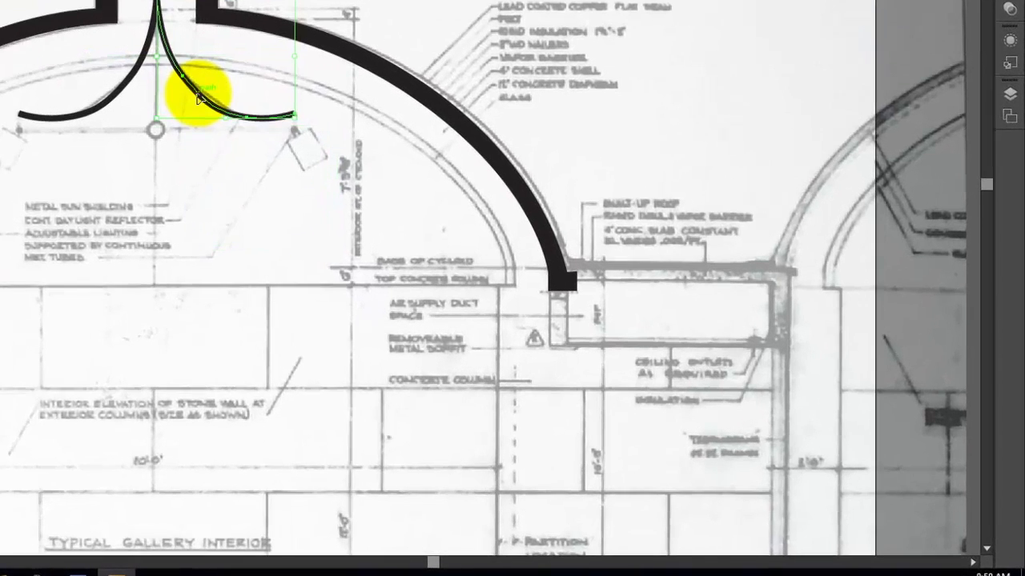
click(365, 200)
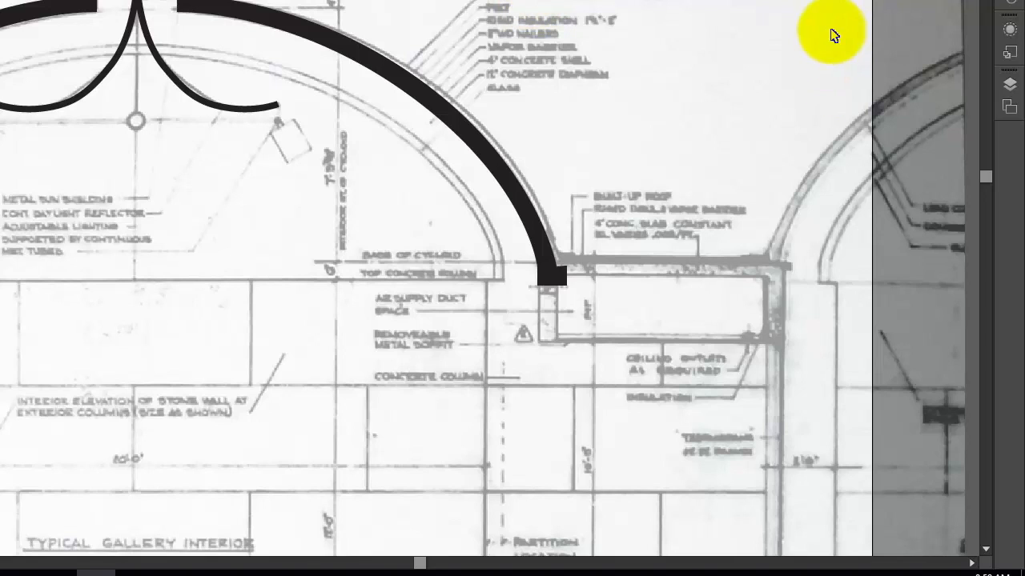
Hide and show the Base Drawing layer to examine the traced vault and reflectors alone and against the section below
click(1011, 88)
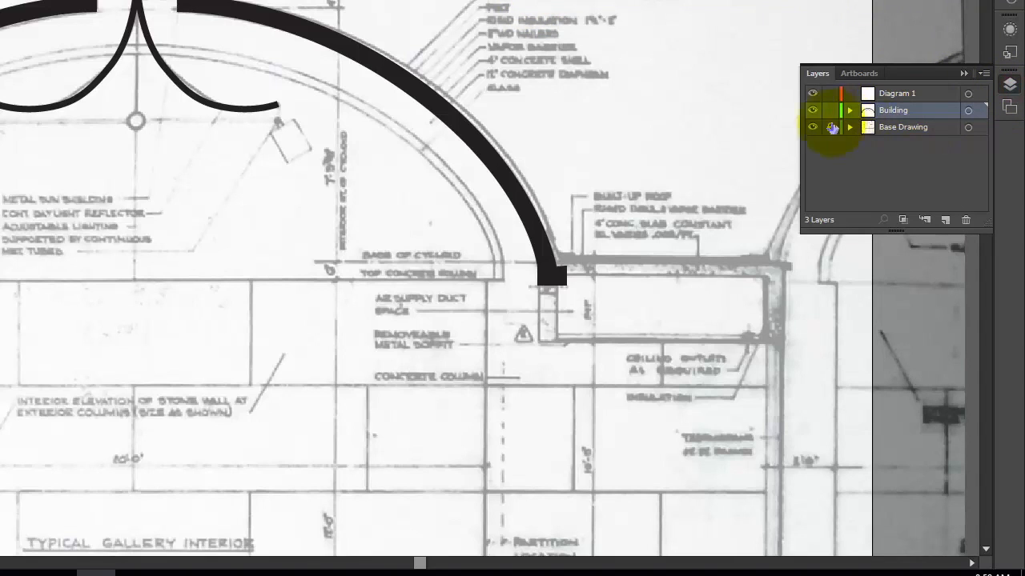
click(812, 128)
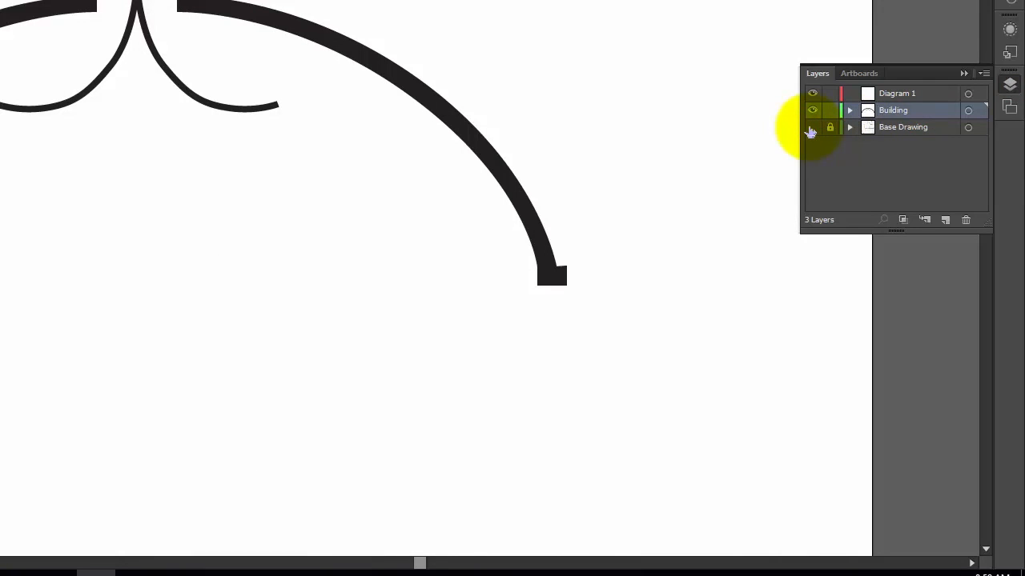
click(812, 128)
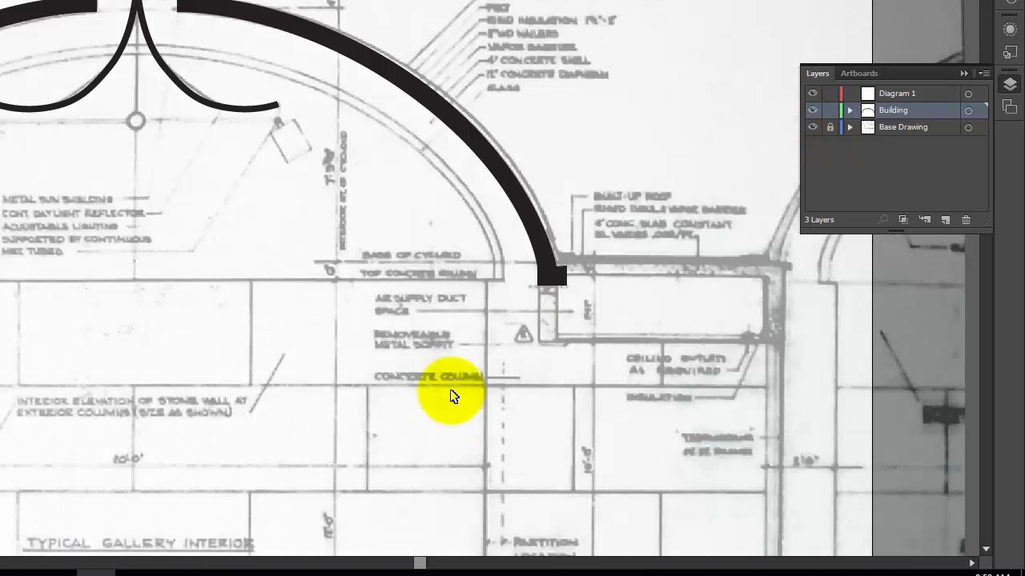
scroll(451, 393, down, 2)
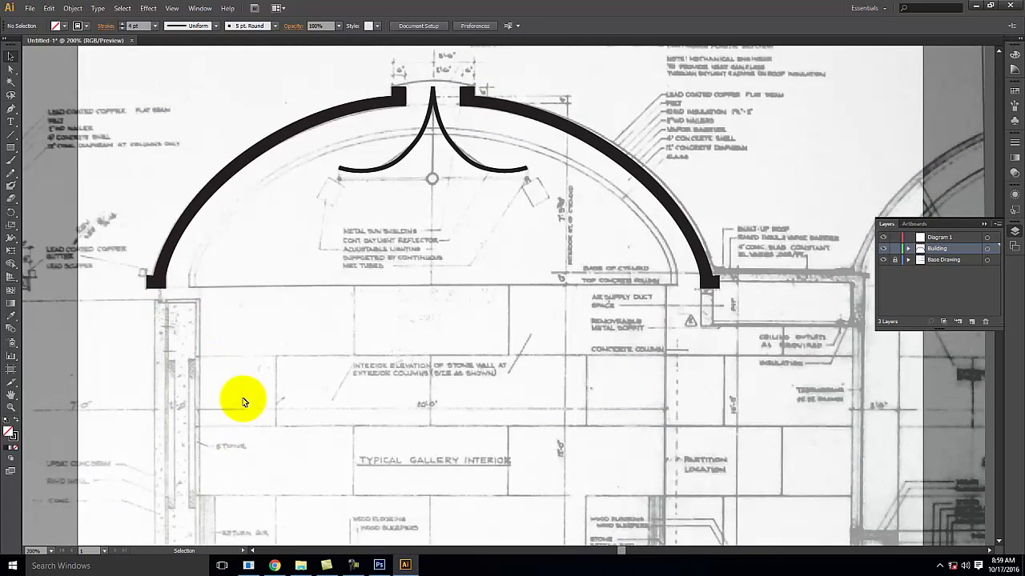
scroll(13, 373, down, 2)
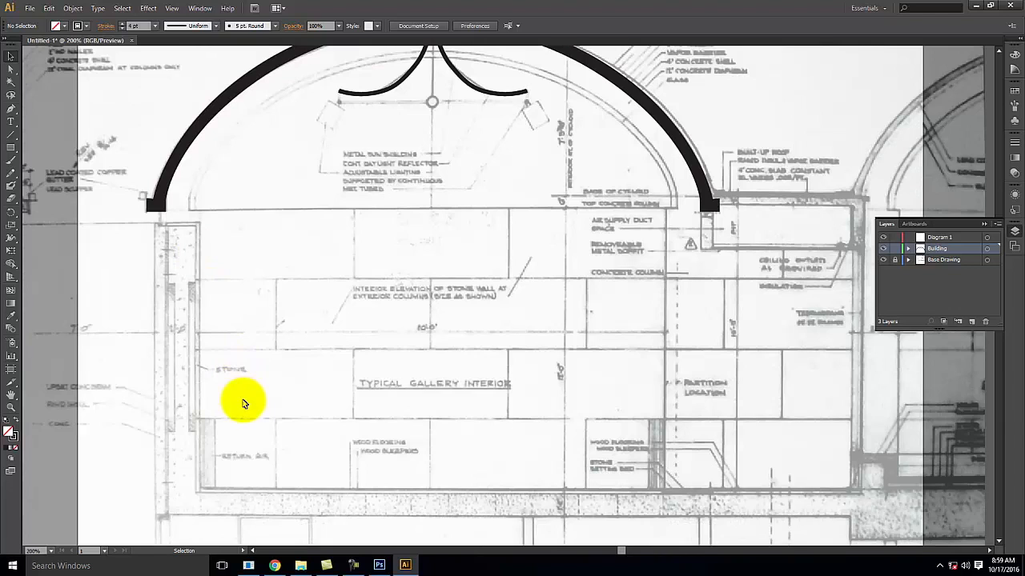
scroll(244, 405, up, 2)
scroll(245, 404, up, 2)
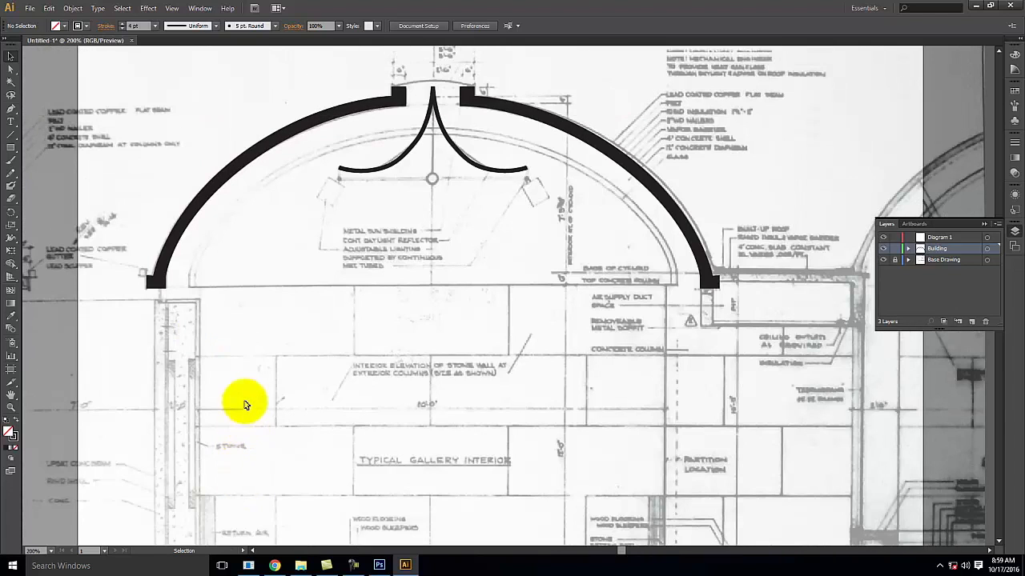
scroll(478, 146, up, 1)
scroll(481, 151, up, 1)
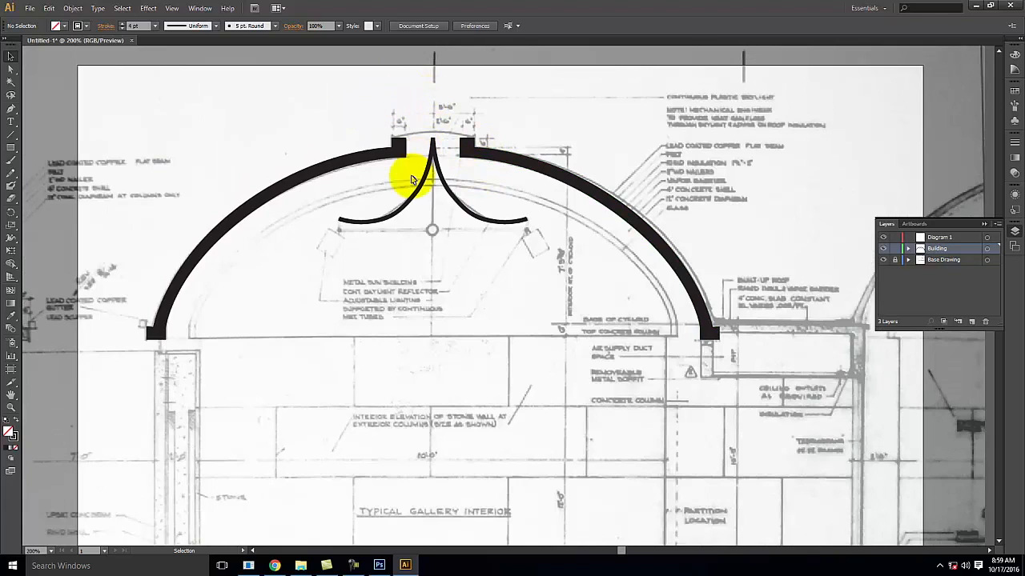
scroll(415, 171, up, 1)
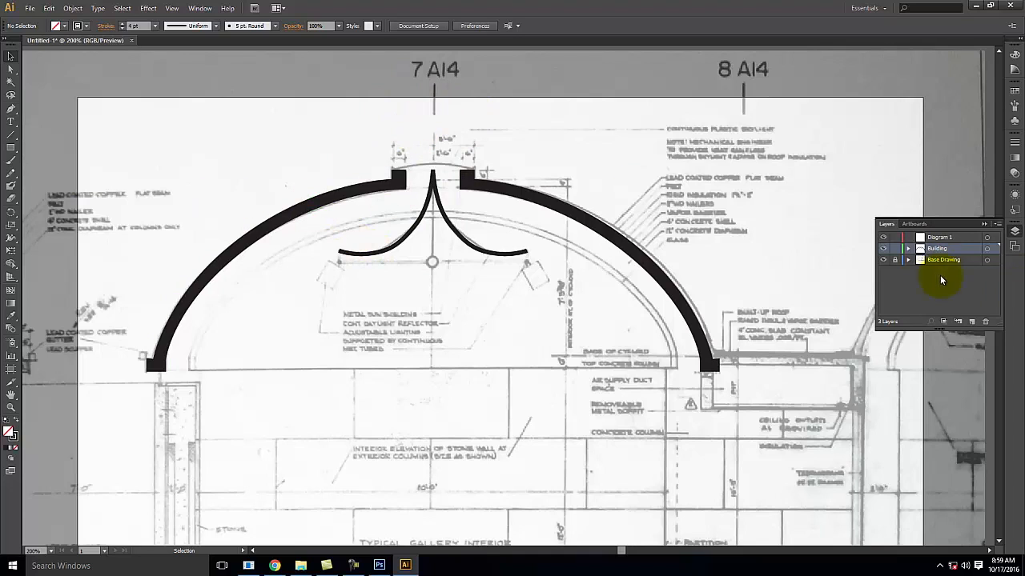
On the Diagram 1 layer, draw a light ray with the Pen tool from above the skylight, off the left reflector and vault, into the gallery
click(955, 238)
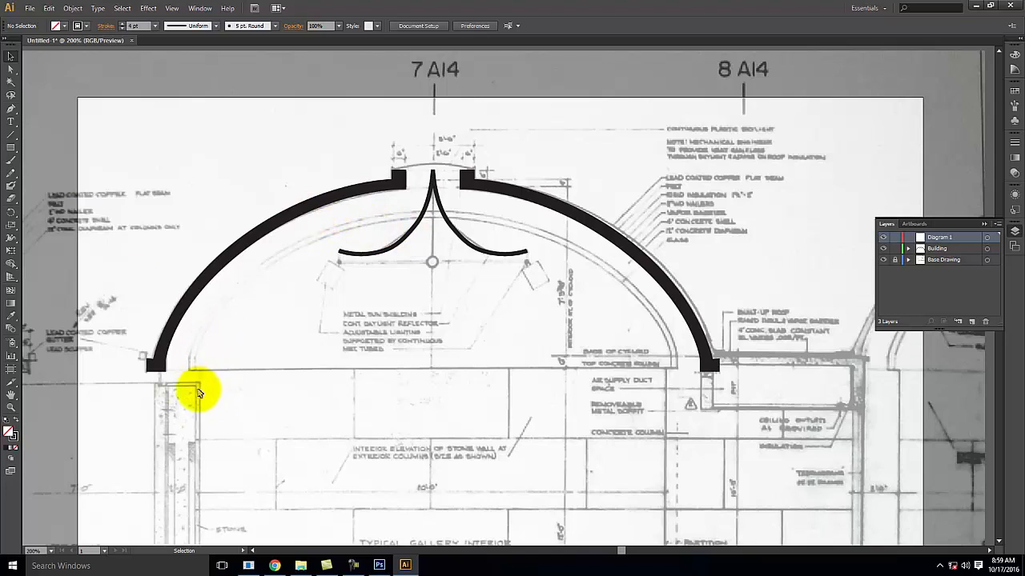
click(10, 111)
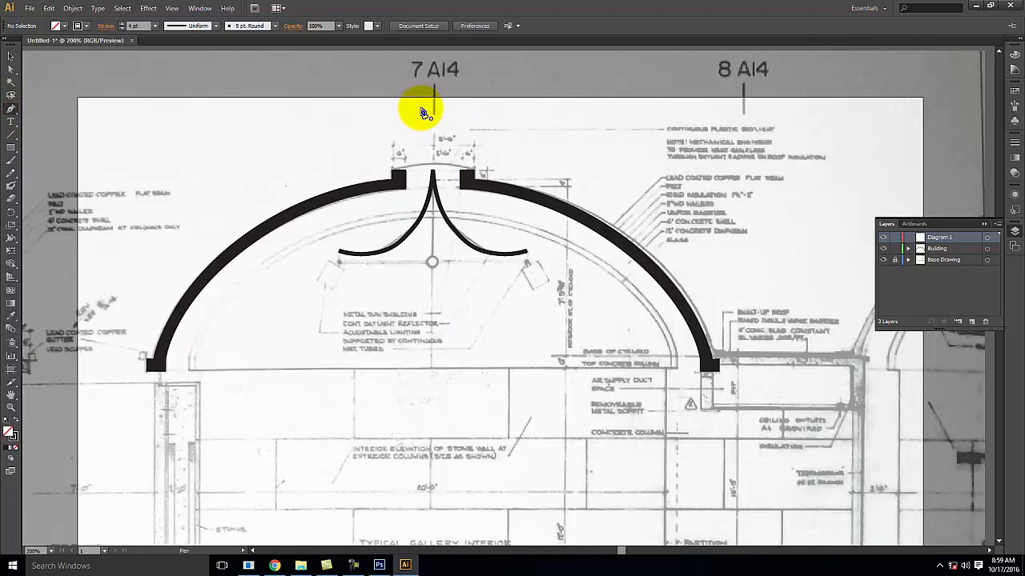
click(419, 107)
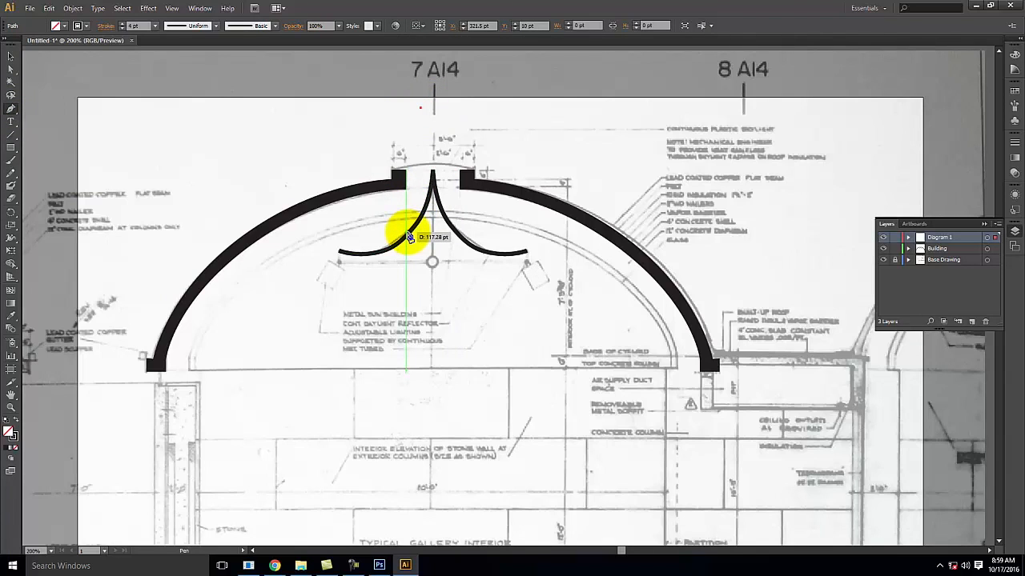
click(406, 235)
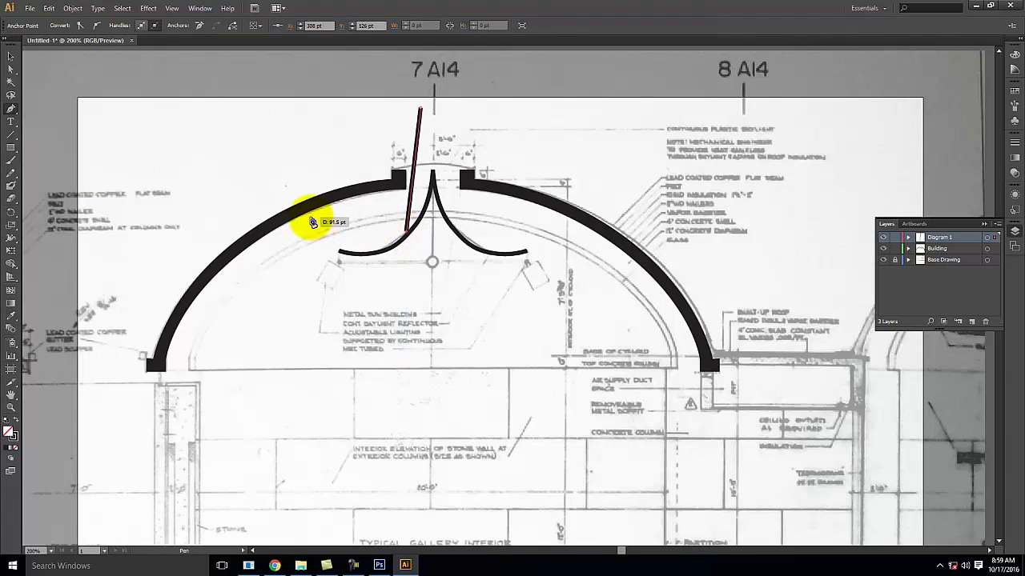
click(303, 216)
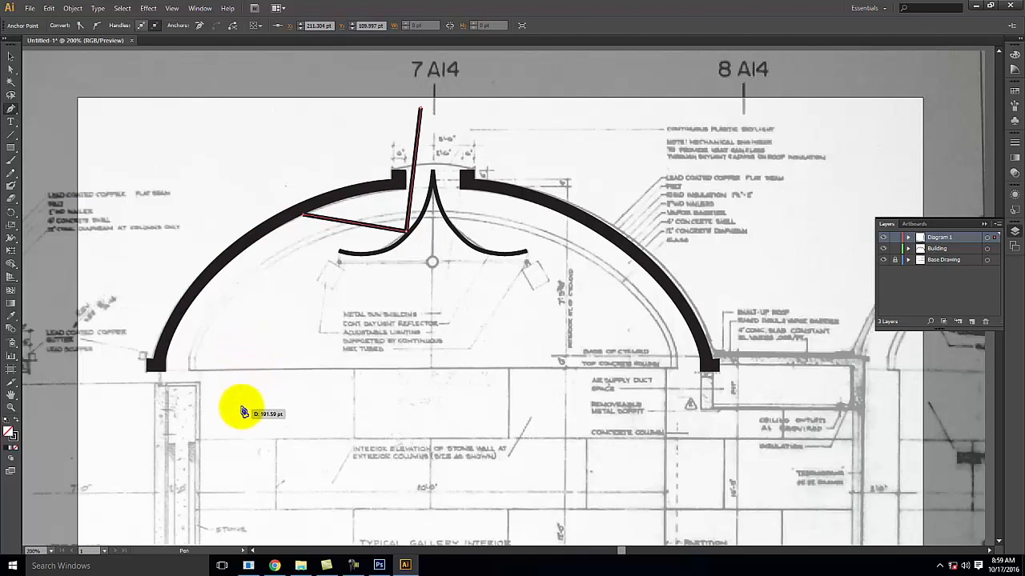
click(240, 422)
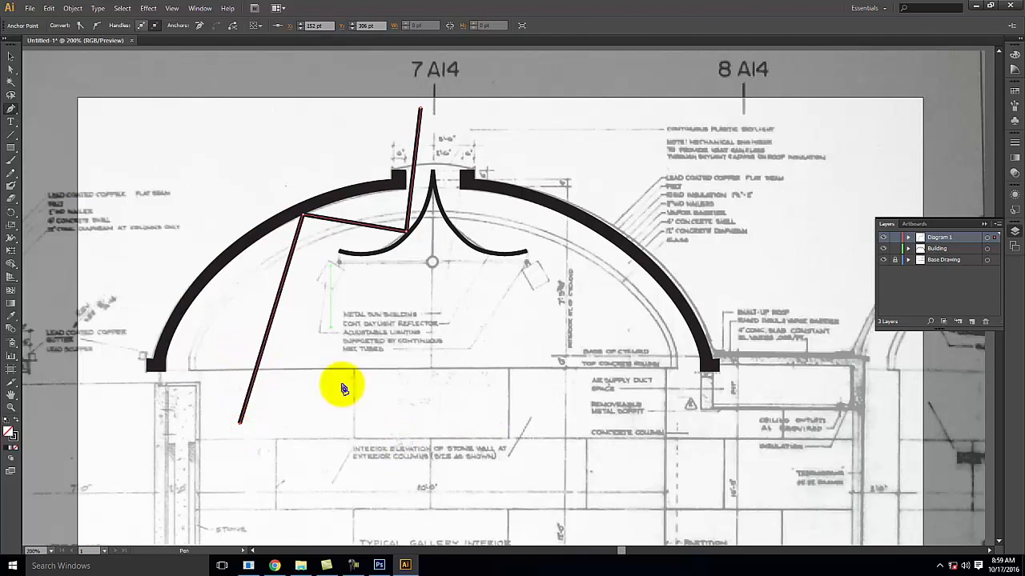
click(10, 56)
click(109, 109)
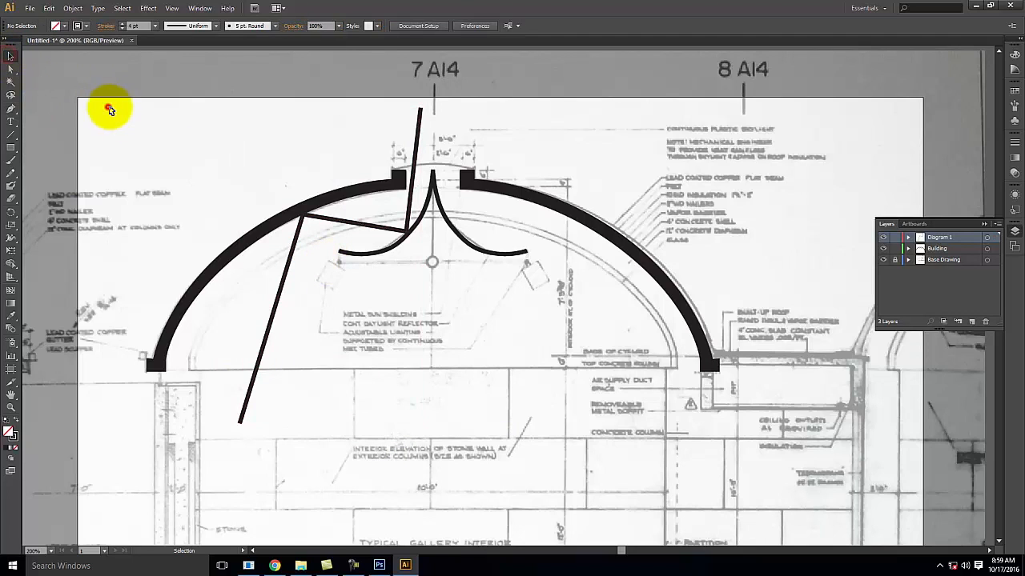
Draw a second Pen tool light ray entering from the skylight's left, bouncing higher on the left reflector and lower on the vault into the gallery
click(10, 108)
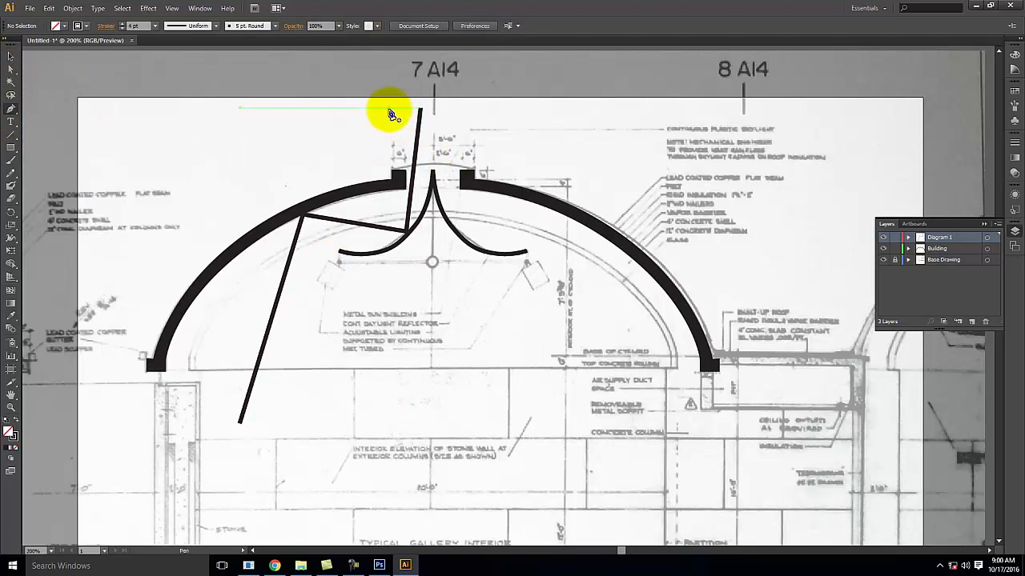
click(392, 111)
click(424, 196)
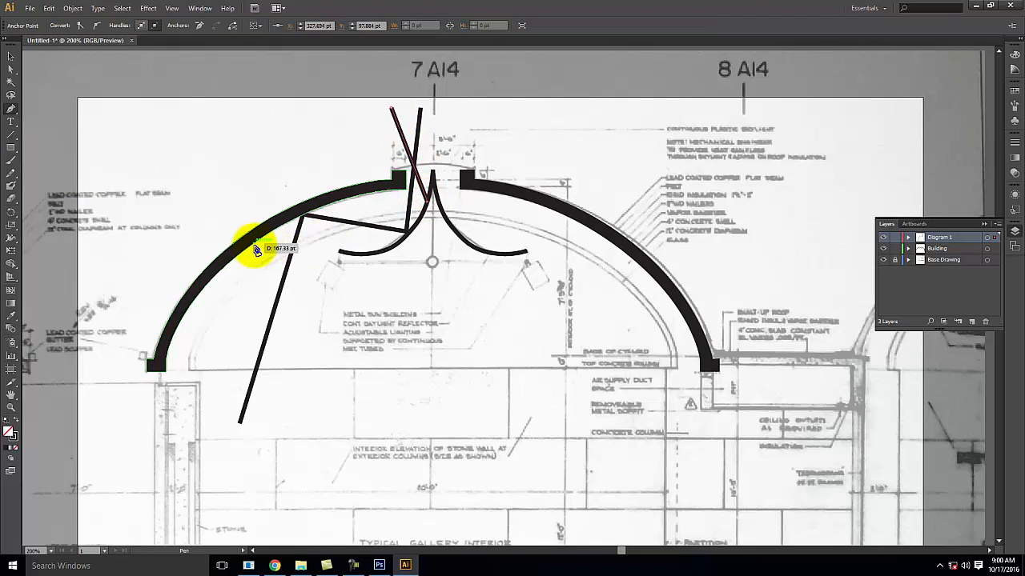
click(255, 245)
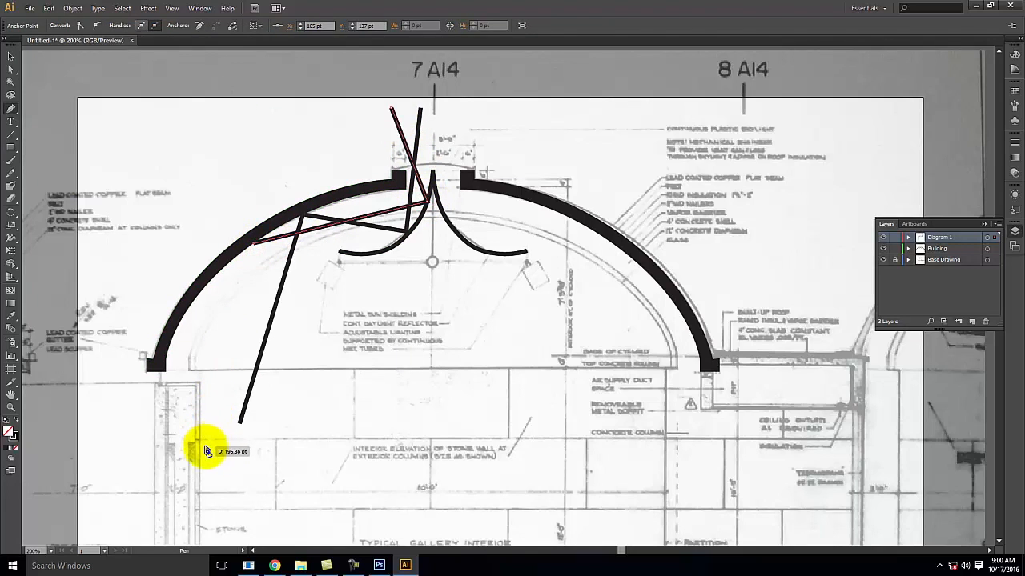
click(206, 450)
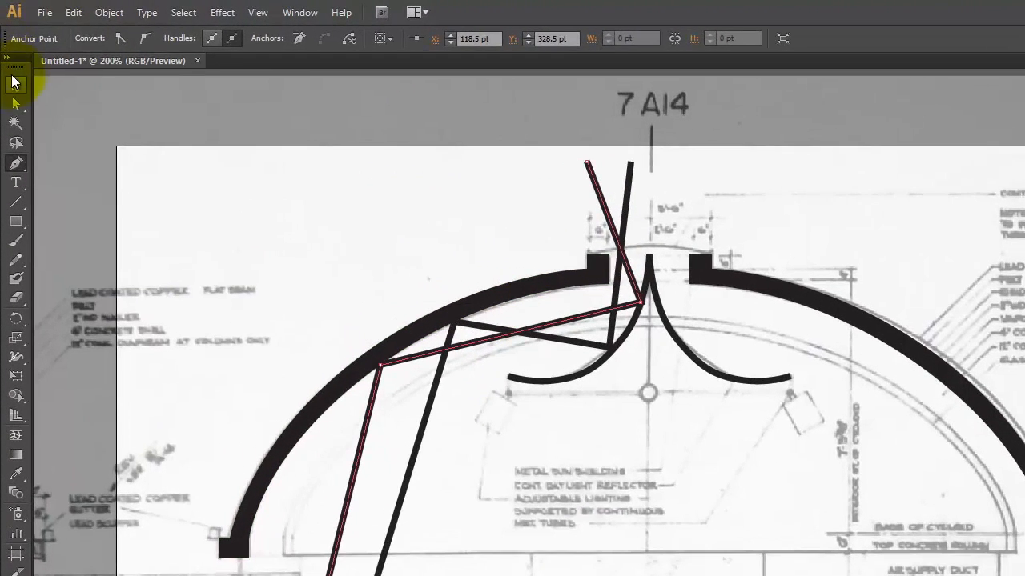
click(10, 56)
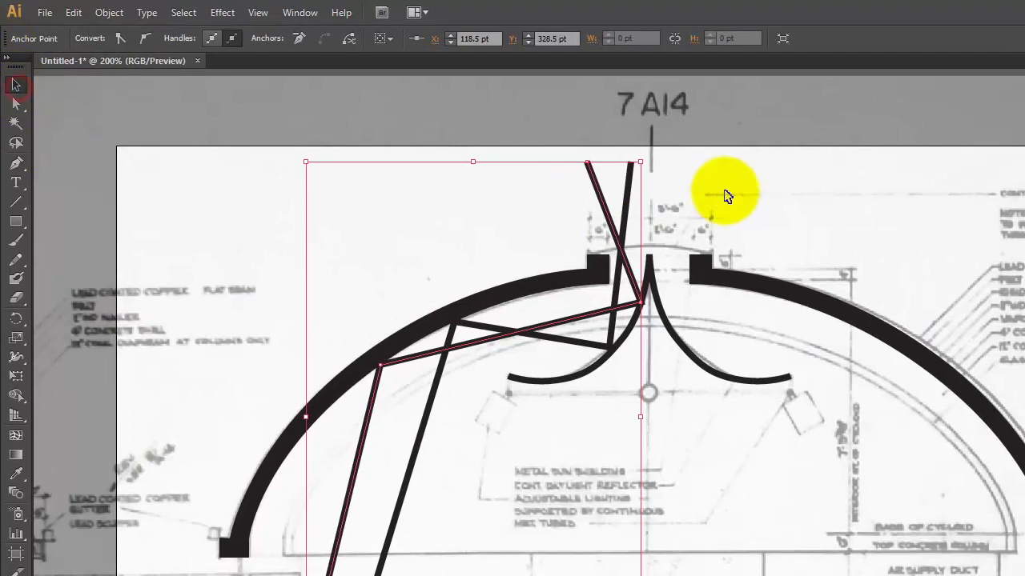
click(755, 119)
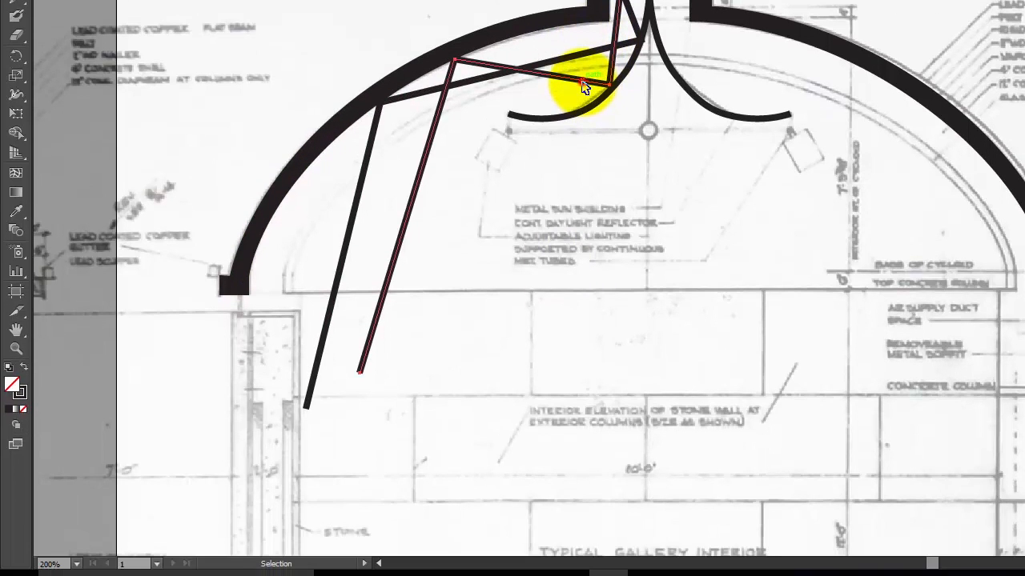
Set the stroke color of both light rays to orange D69513
click(578, 345)
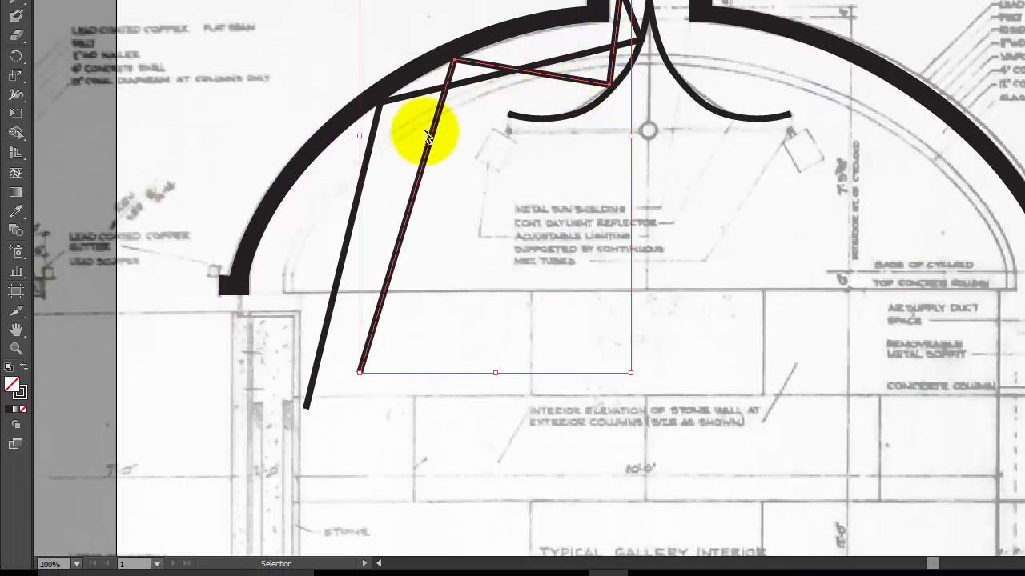
shift+click(345, 265)
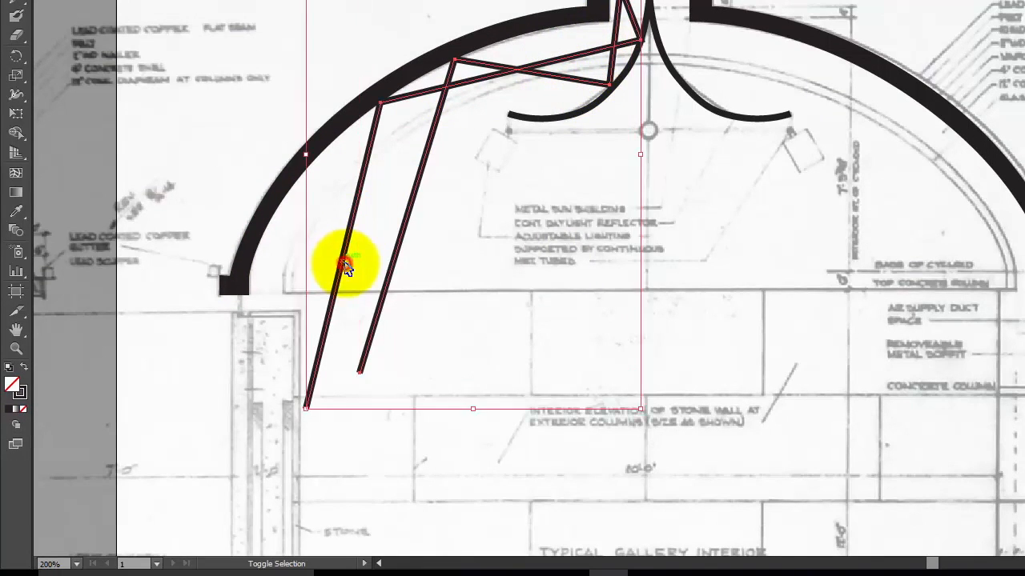
double_click(26, 402)
click(791, 237)
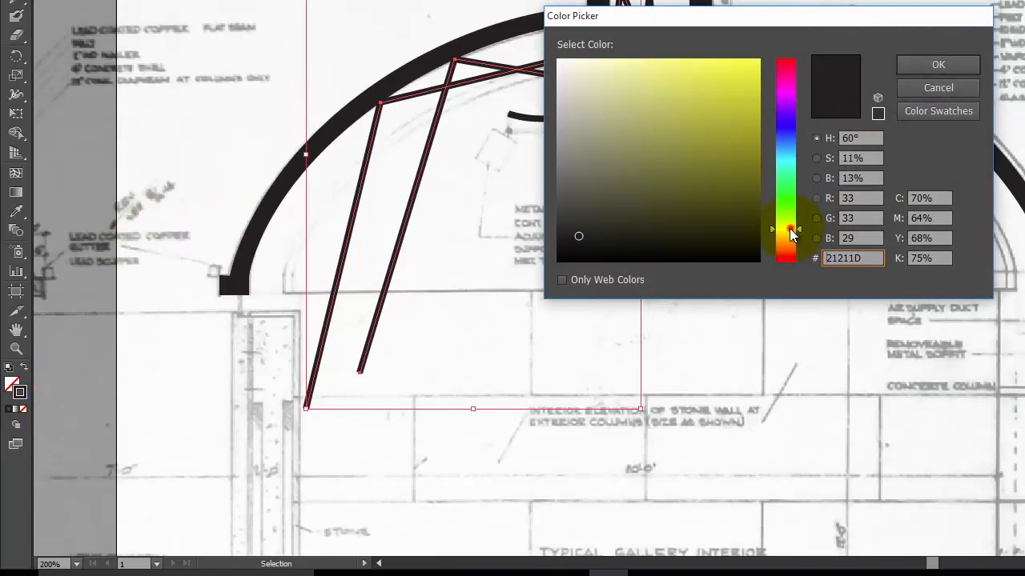
drag(790, 239, 790, 241)
drag(746, 79, 744, 89)
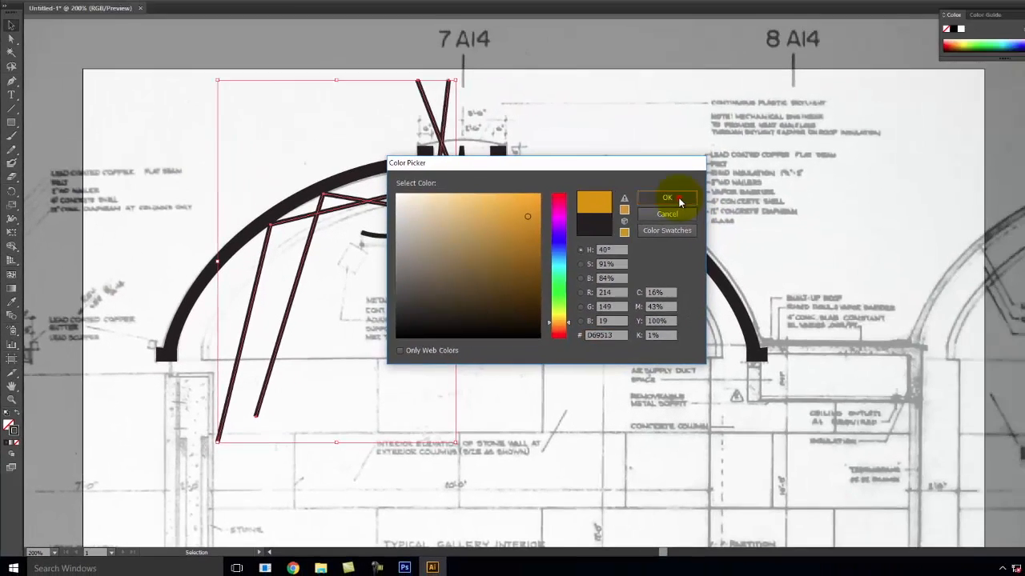
click(937, 64)
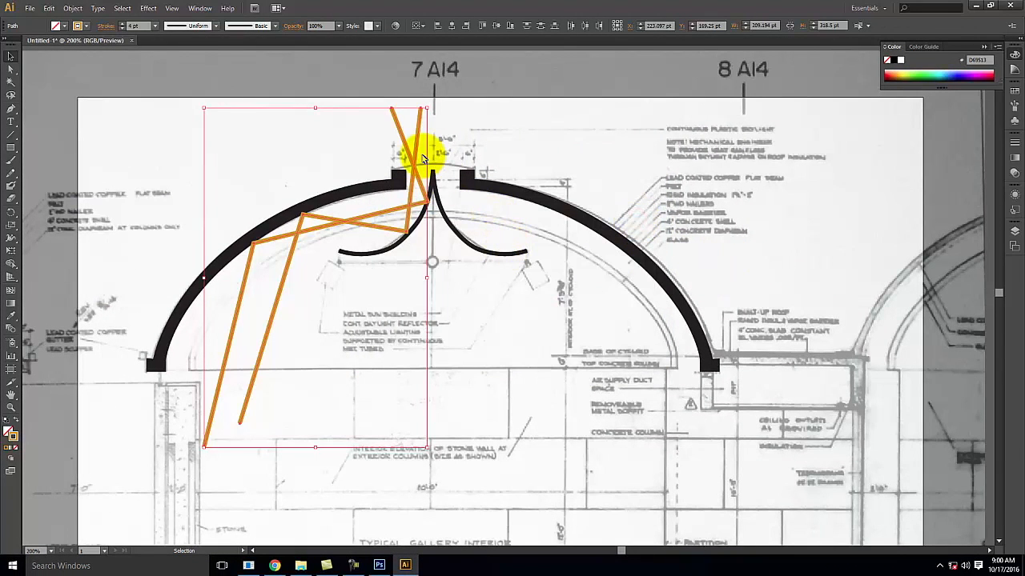
click(553, 144)
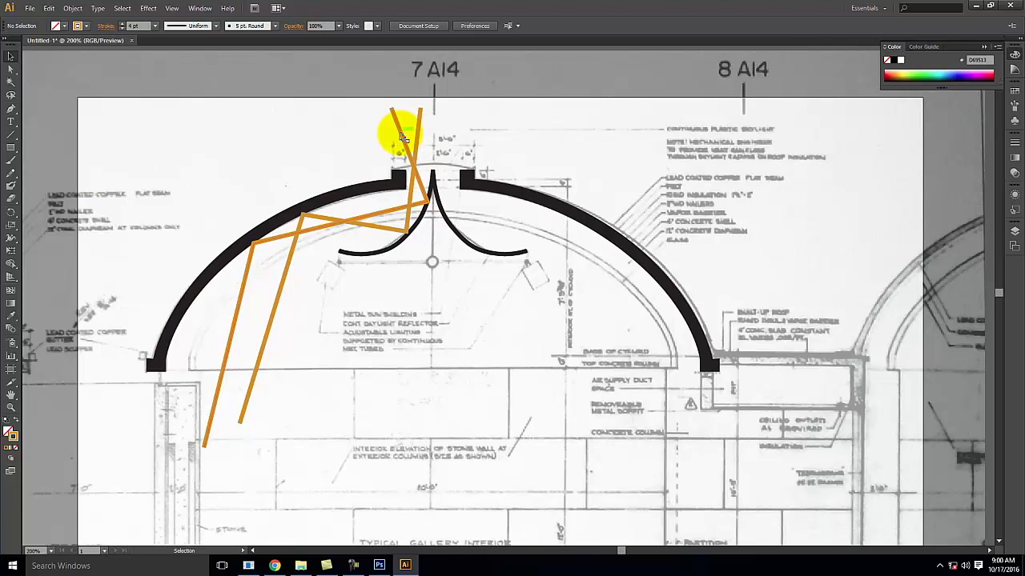
Set the stroke weight of the light ray that bounces higher on the reflector to 7 pt
click(400, 136)
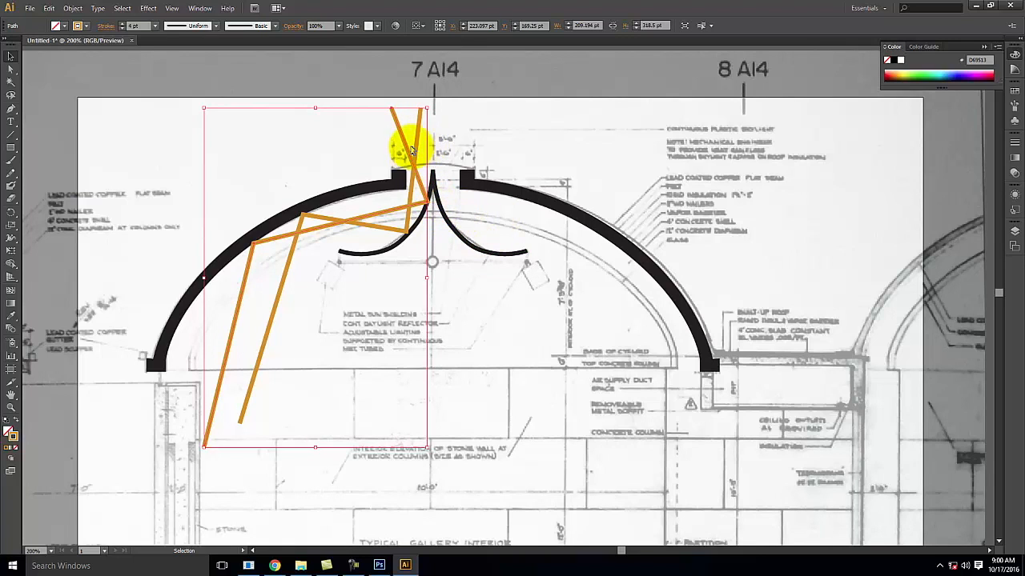
click(1015, 144)
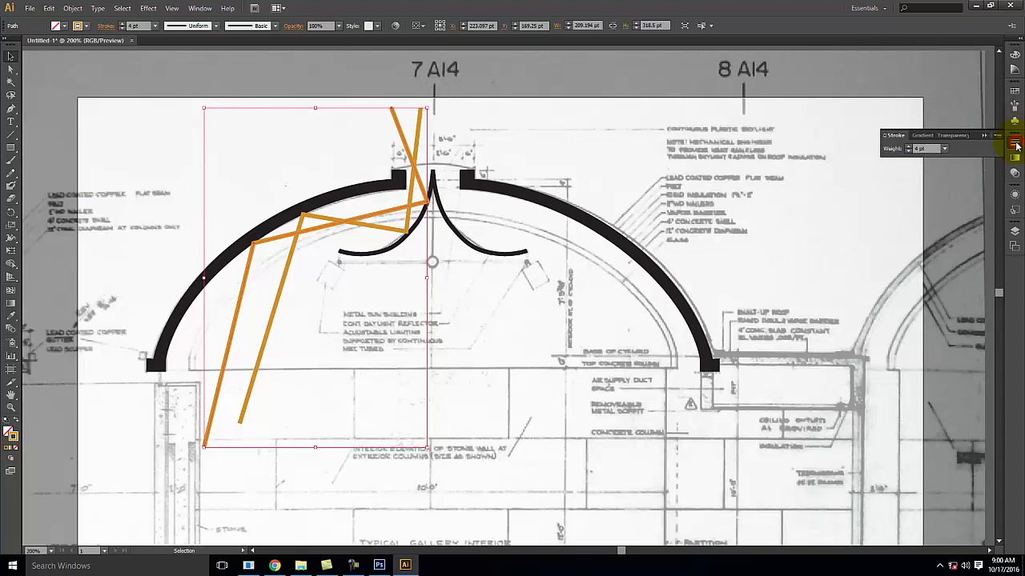
click(910, 148)
click(909, 147)
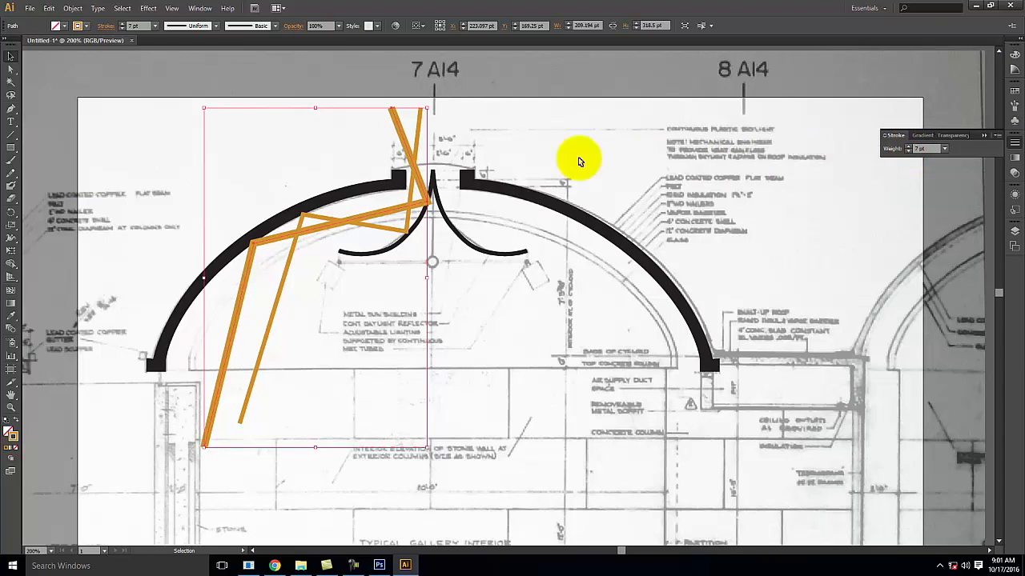
Move the 7 pt ray's bounce anchor point slightly left so the thicker stroke meets the reflector's face
click(11, 69)
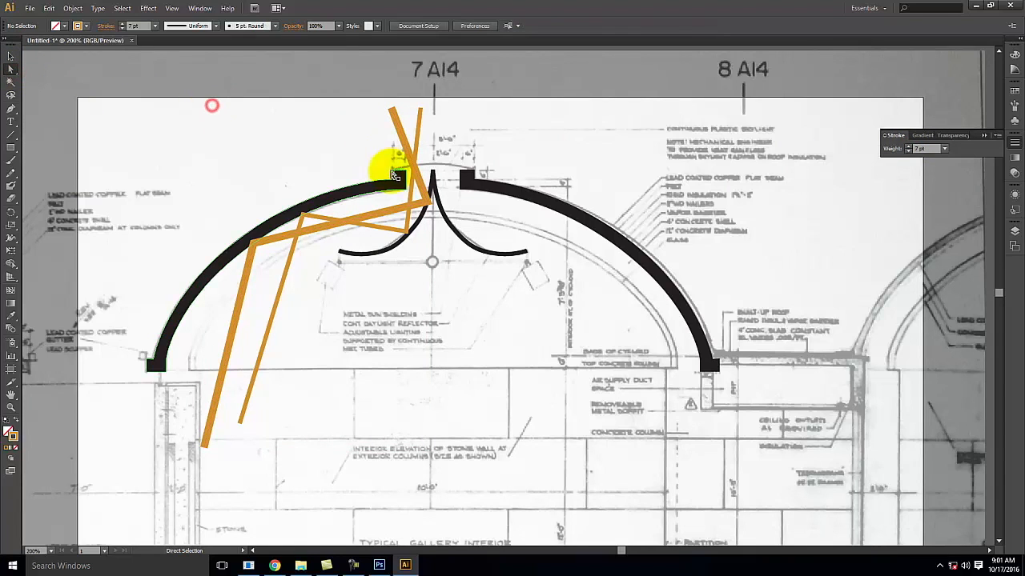
click(426, 201)
drag(427, 202, 422, 200)
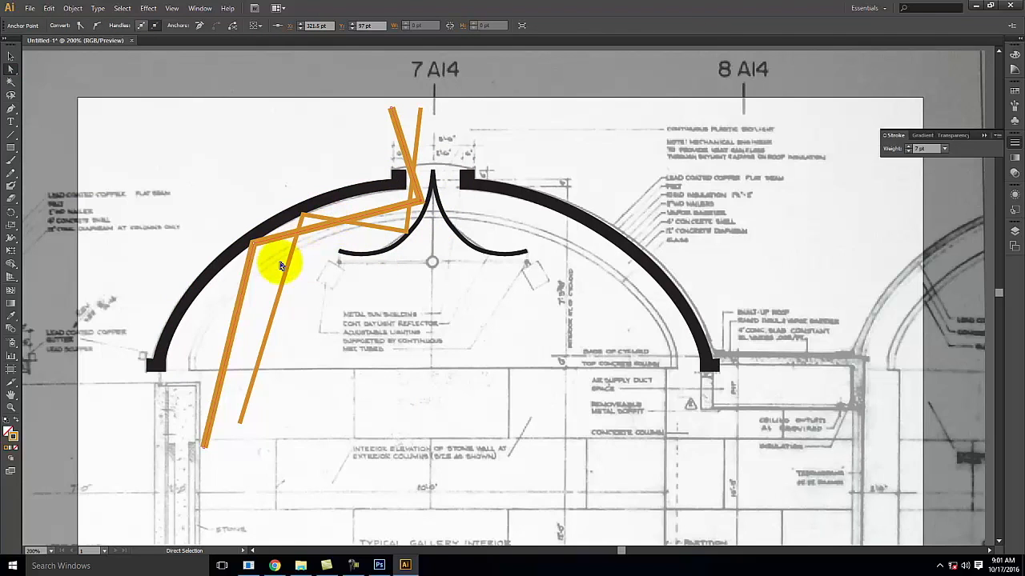
Copy the 7 pt ray's stroke appearance onto the thinner light ray with the Eyedropper
click(246, 200)
click(294, 251)
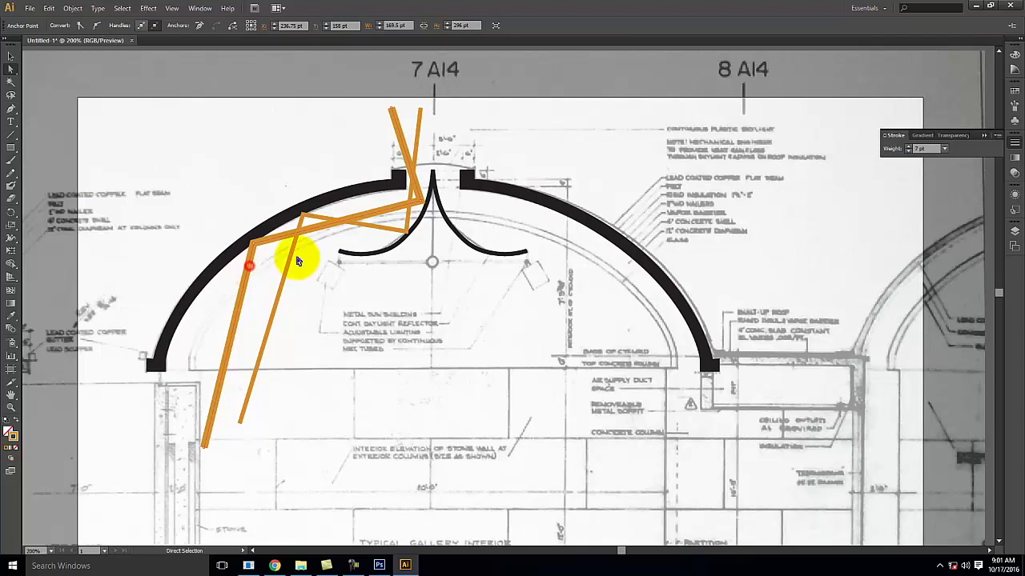
click(292, 273)
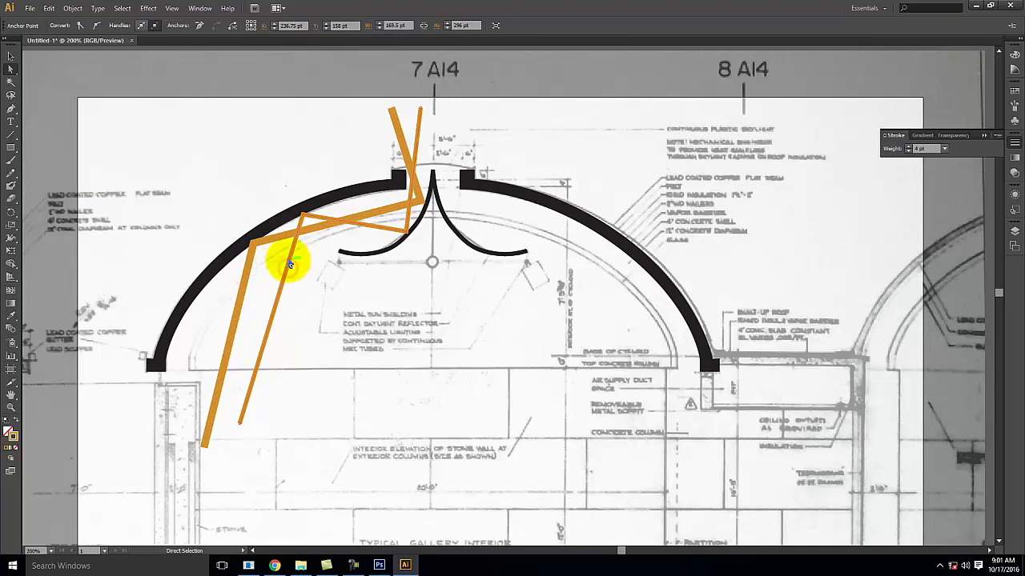
click(11, 57)
click(167, 102)
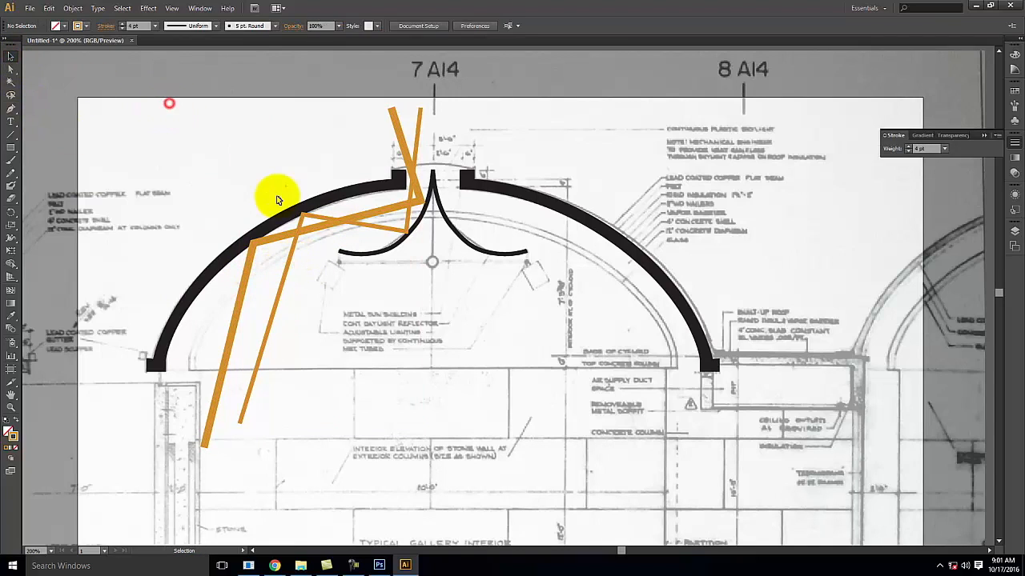
click(293, 254)
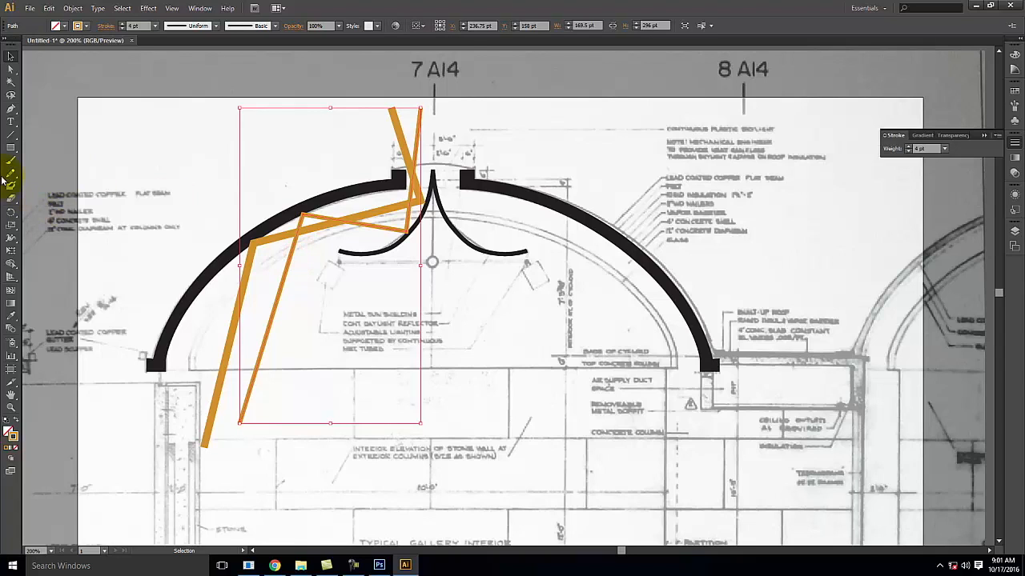
click(11, 316)
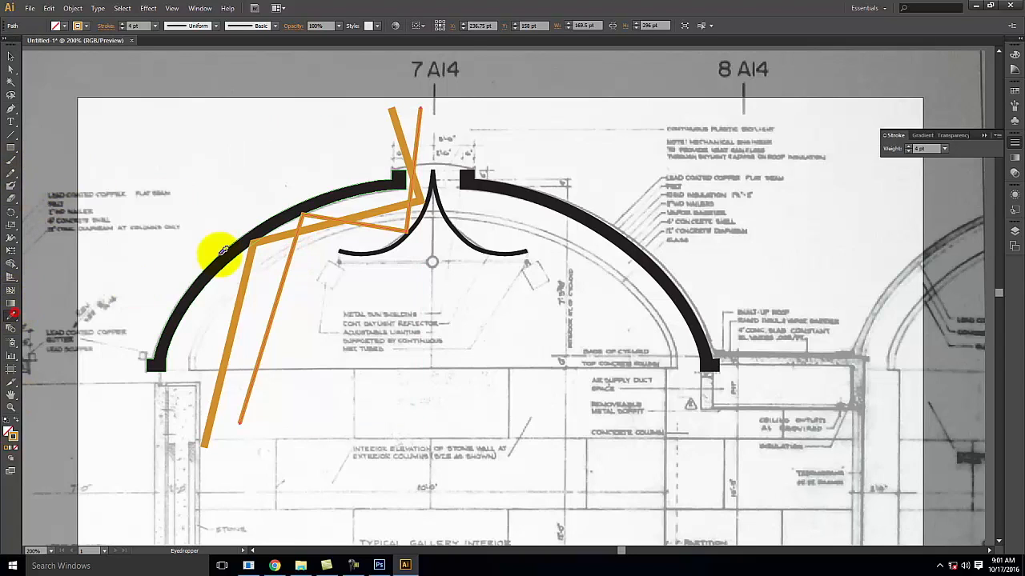
click(253, 259)
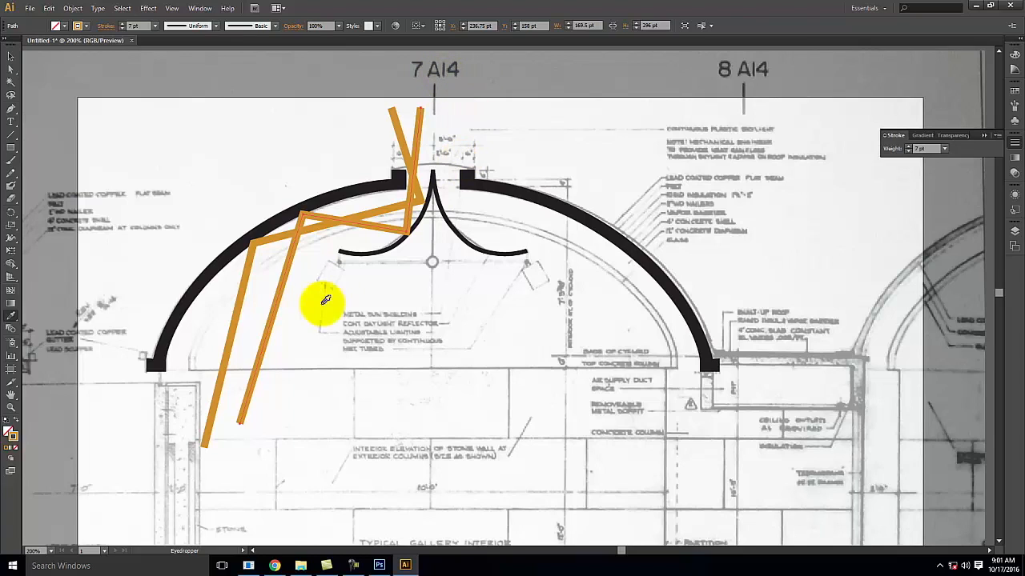
Show the full Stroke options with the outer light ray selected
click(8, 57)
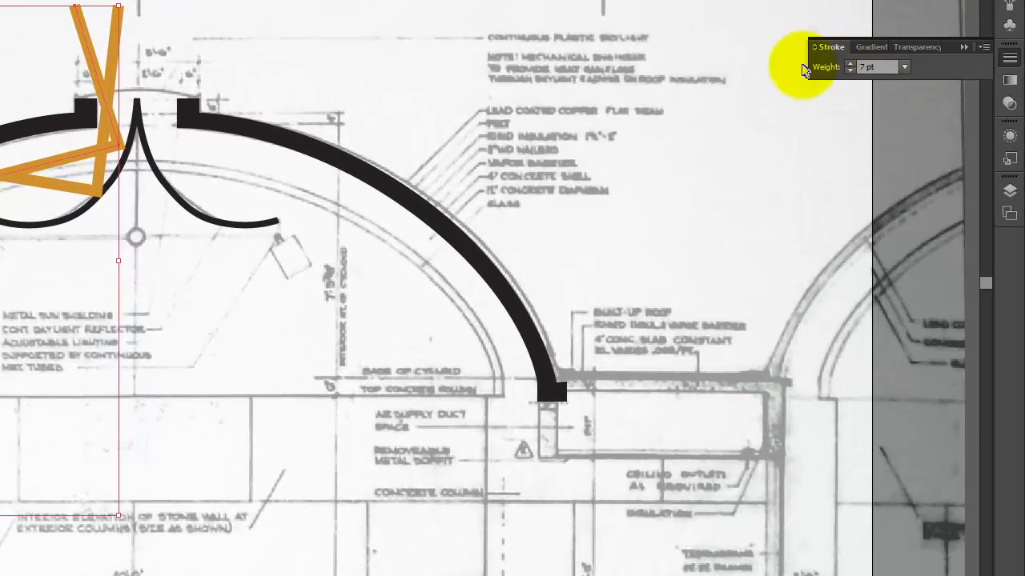
click(984, 48)
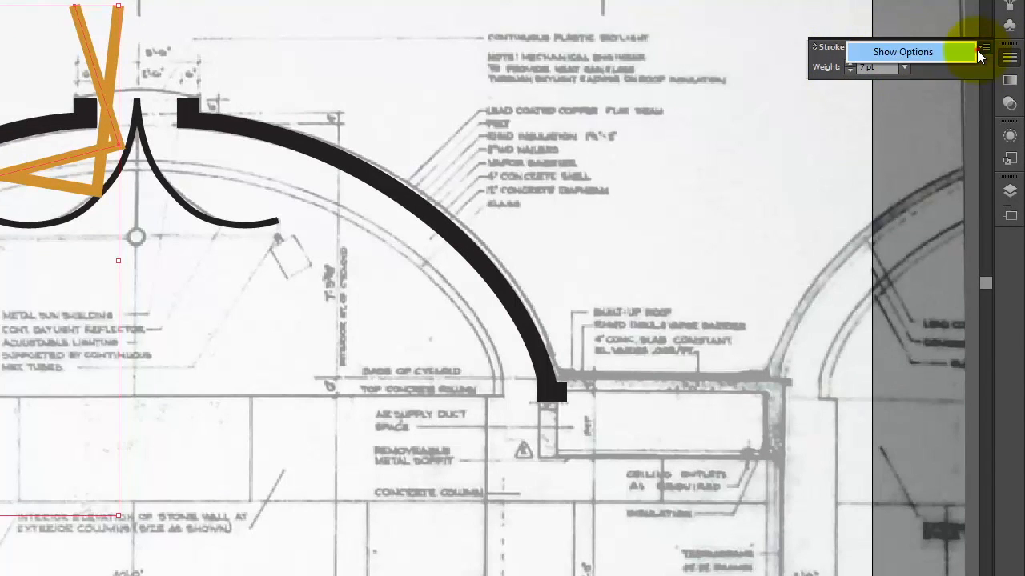
click(900, 49)
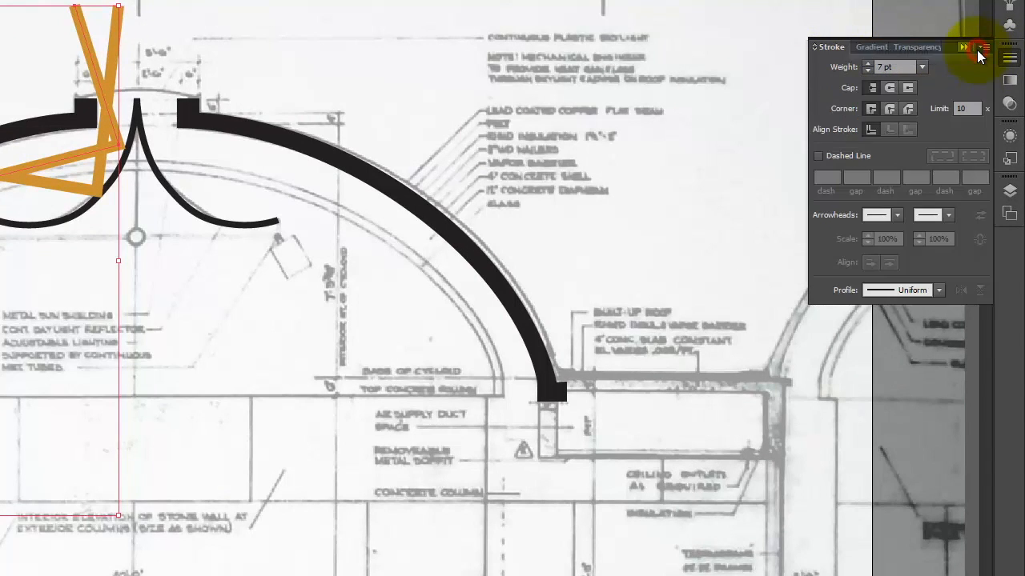
Apply the Arrow 10 arrowhead to the end of the outer light ray
click(946, 215)
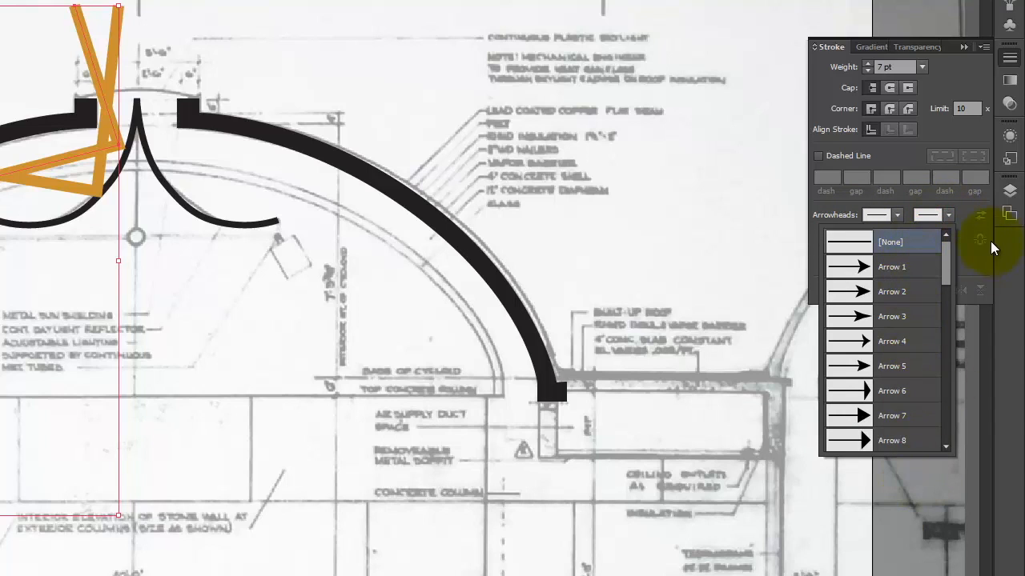
drag(944, 260, 947, 296)
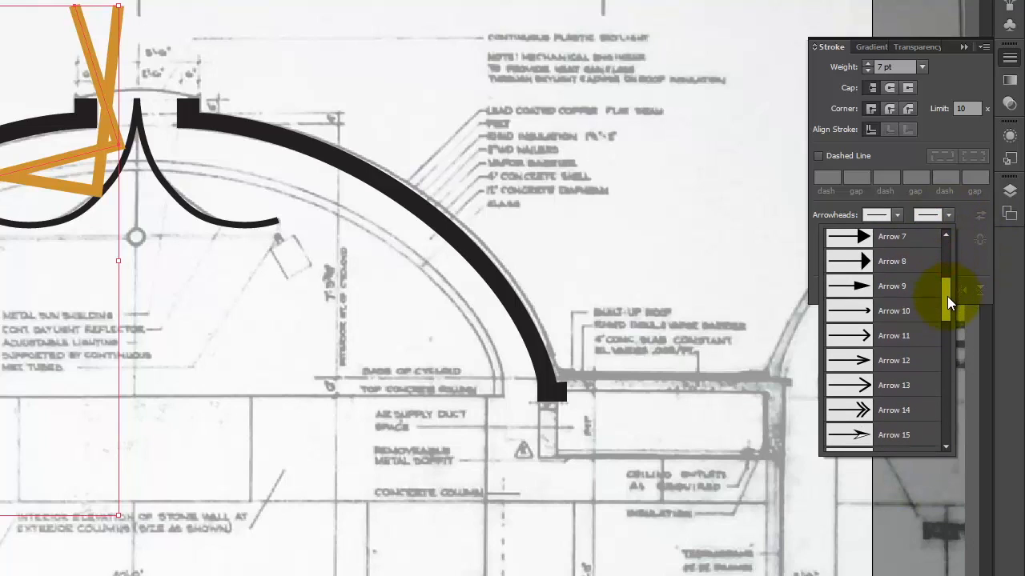
click(904, 316)
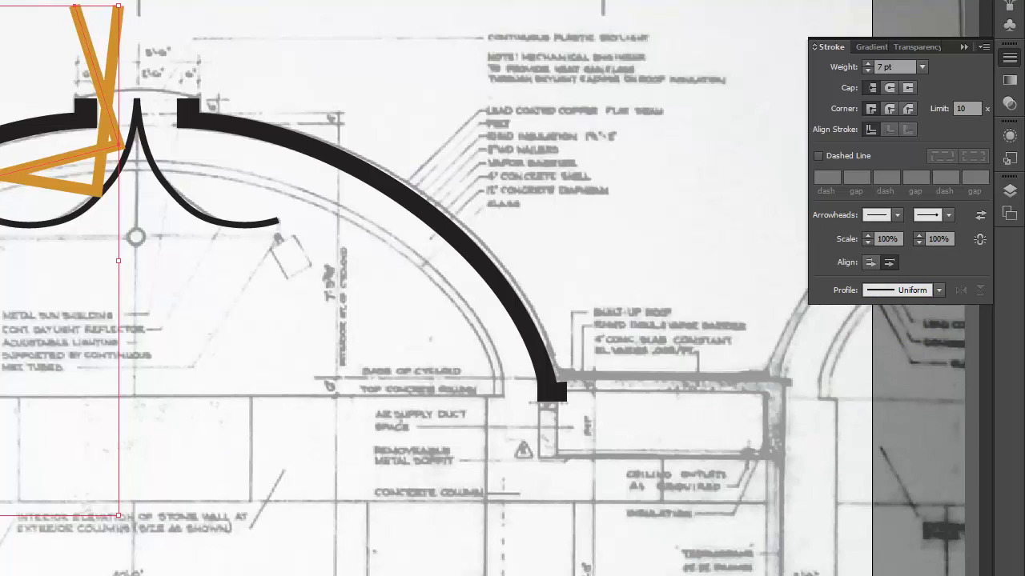
Change the outer ray's end arrowhead to Arrow 1 and set its scale to 50%
click(948, 218)
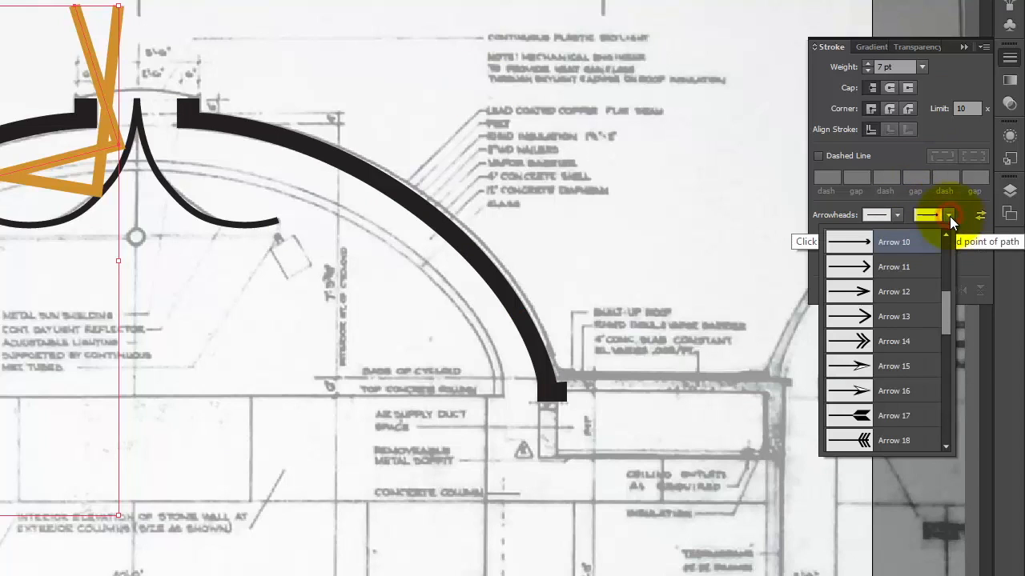
scroll(890, 305, up, 3)
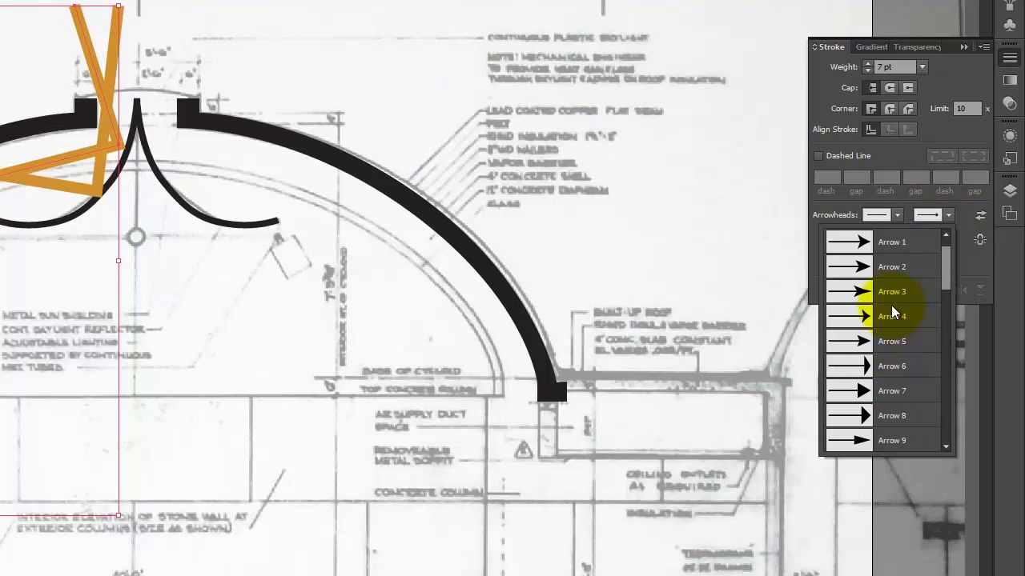
click(900, 246)
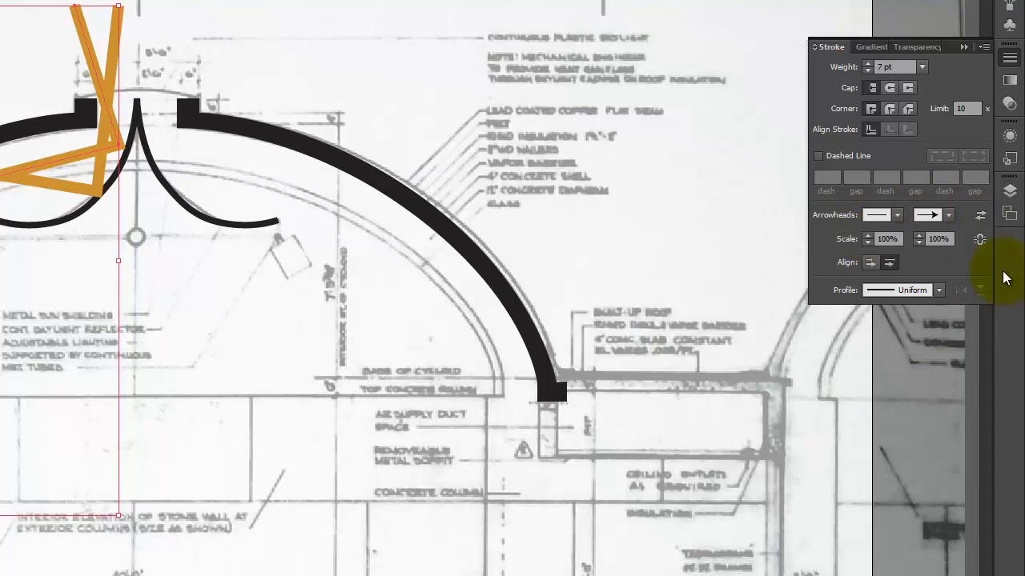
click(947, 238)
text(50)
key(Tab)
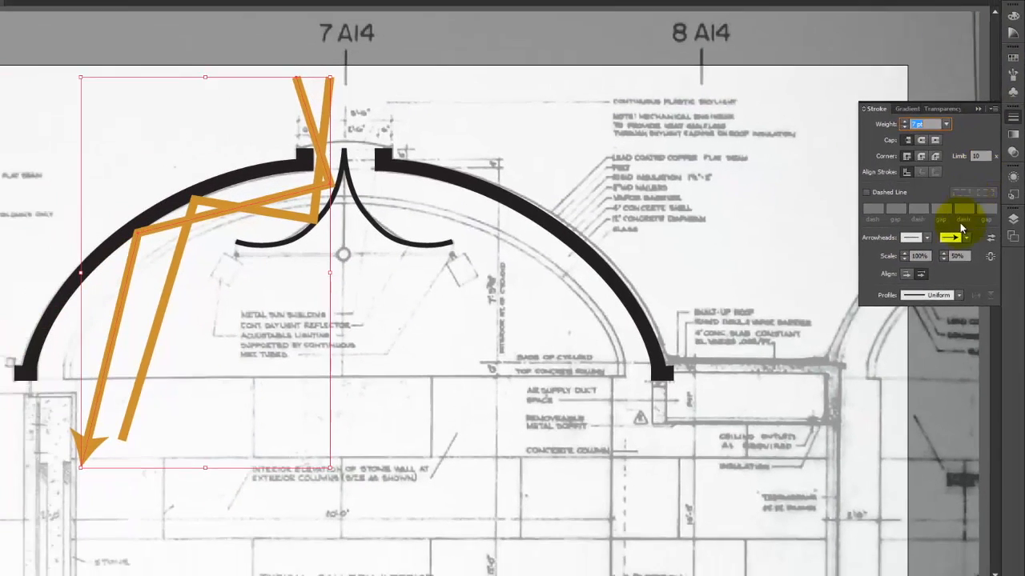
Change the outer ray's end arrowhead to Arrow 13 and set its scale to 100%
click(966, 238)
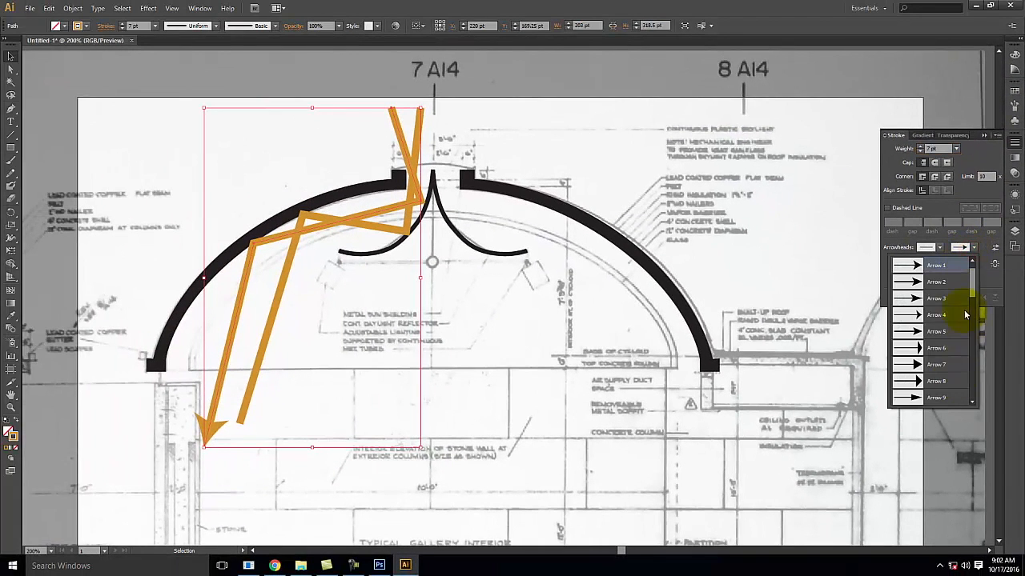
drag(974, 286, 976, 316)
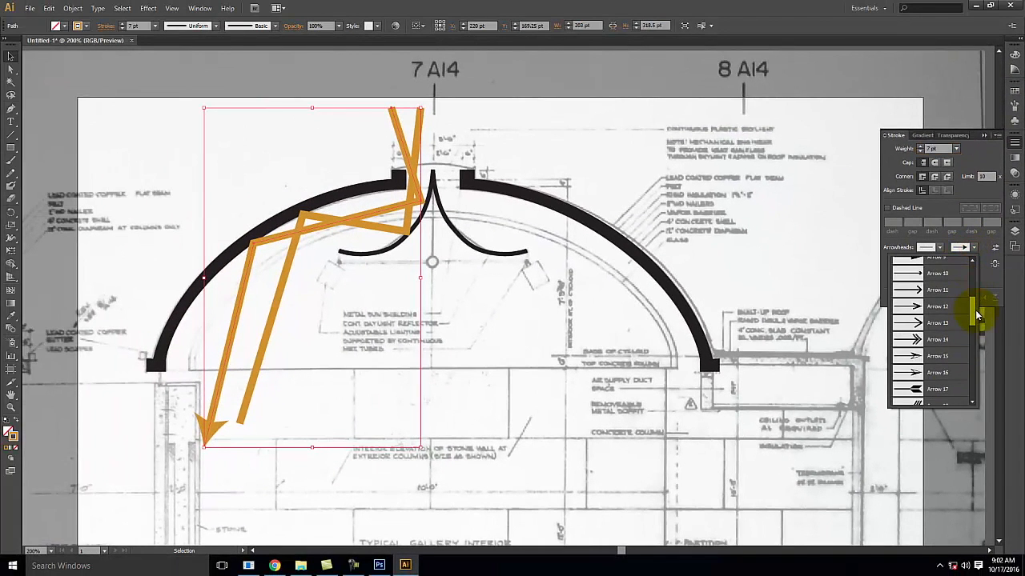
click(938, 325)
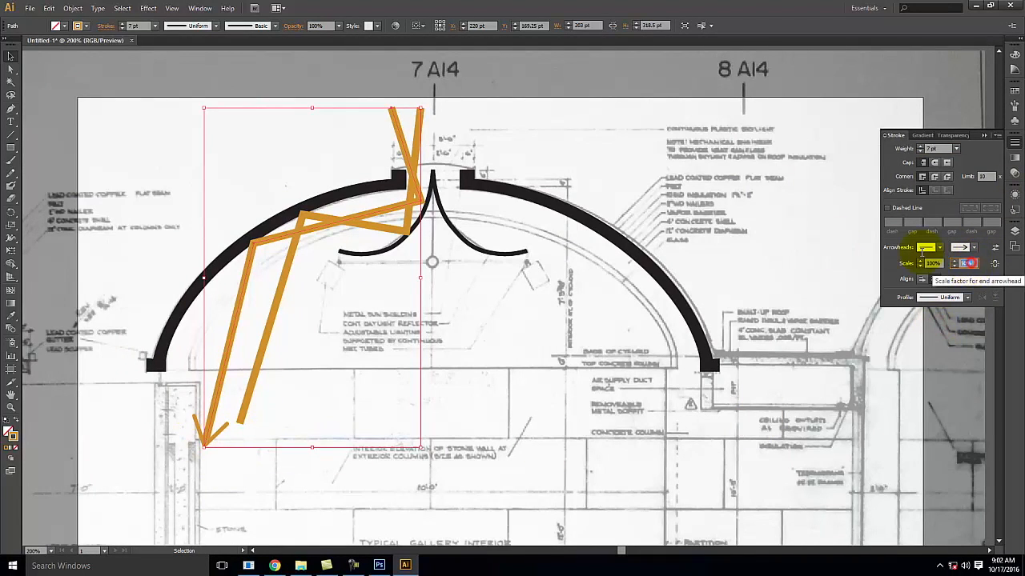
key(Tab)
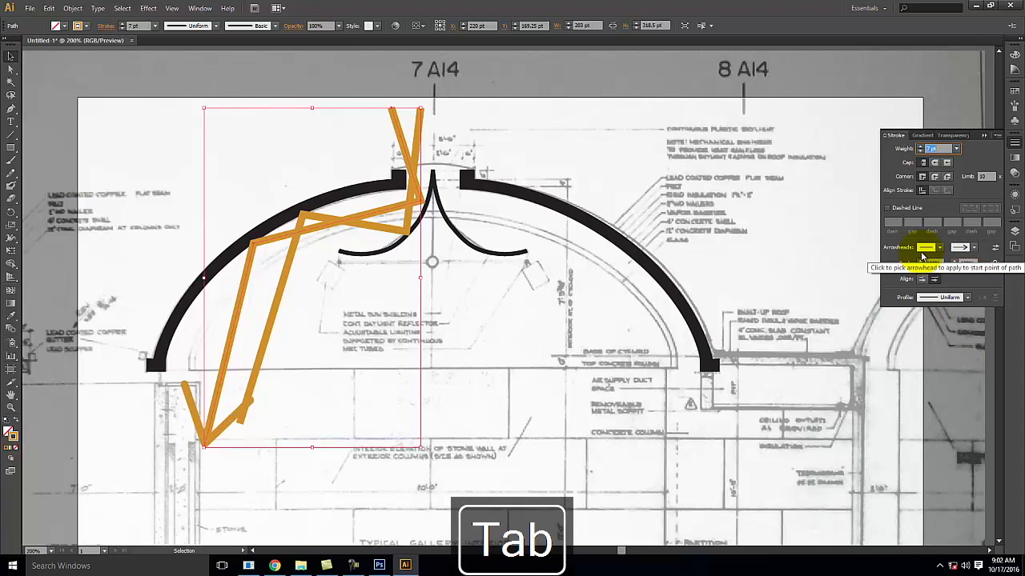
Reselect the outer ray, browse the arrowhead styles and apply the pointing-hand Arrow 35 to its end
click(345, 365)
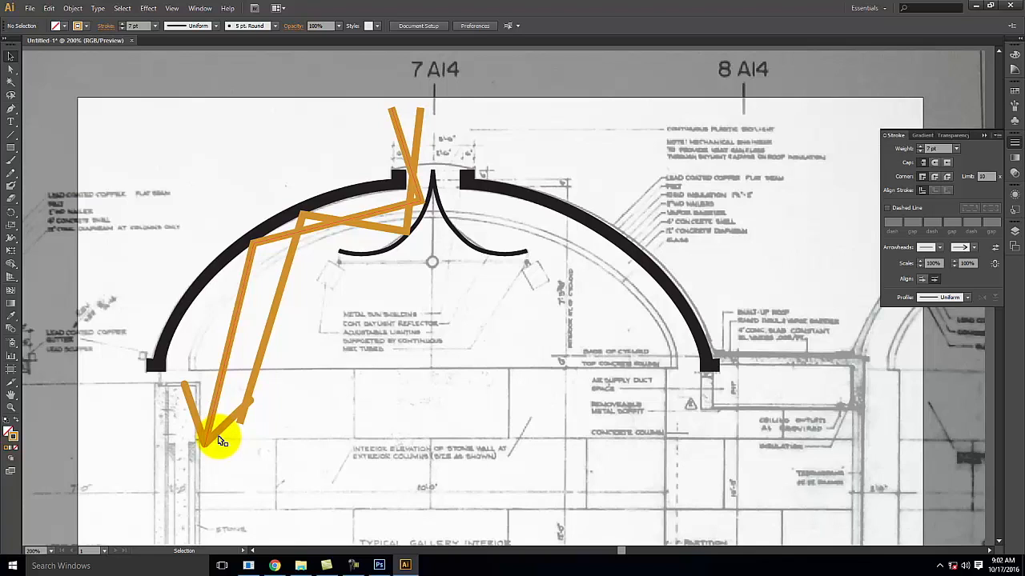
click(218, 408)
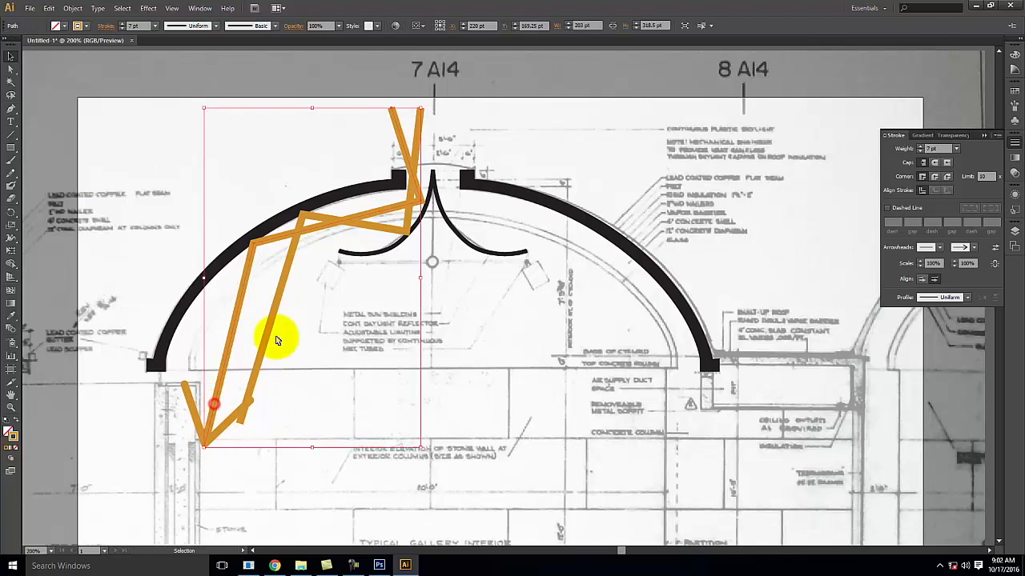
click(10, 57)
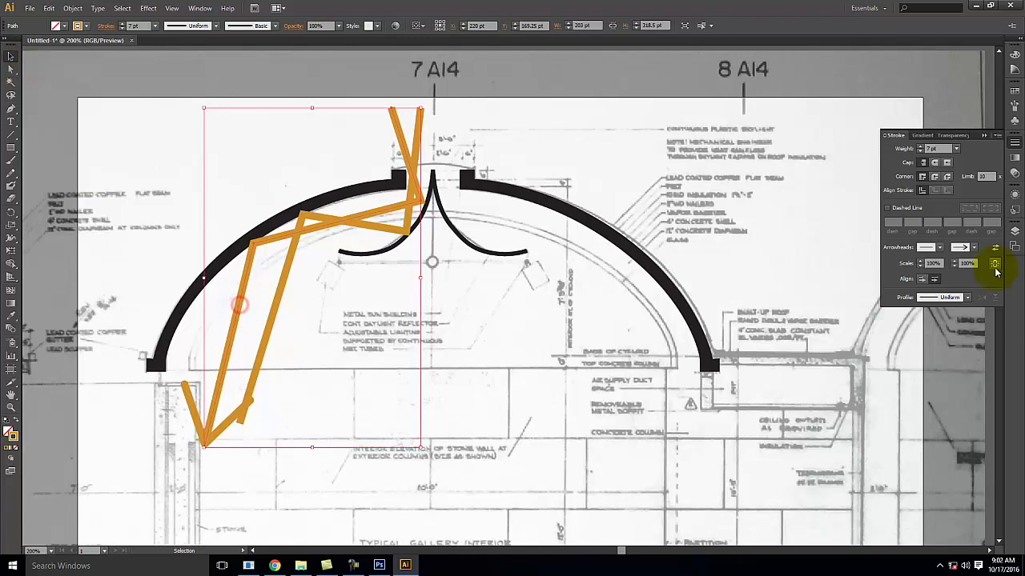
click(975, 249)
scroll(960, 361, down, 4)
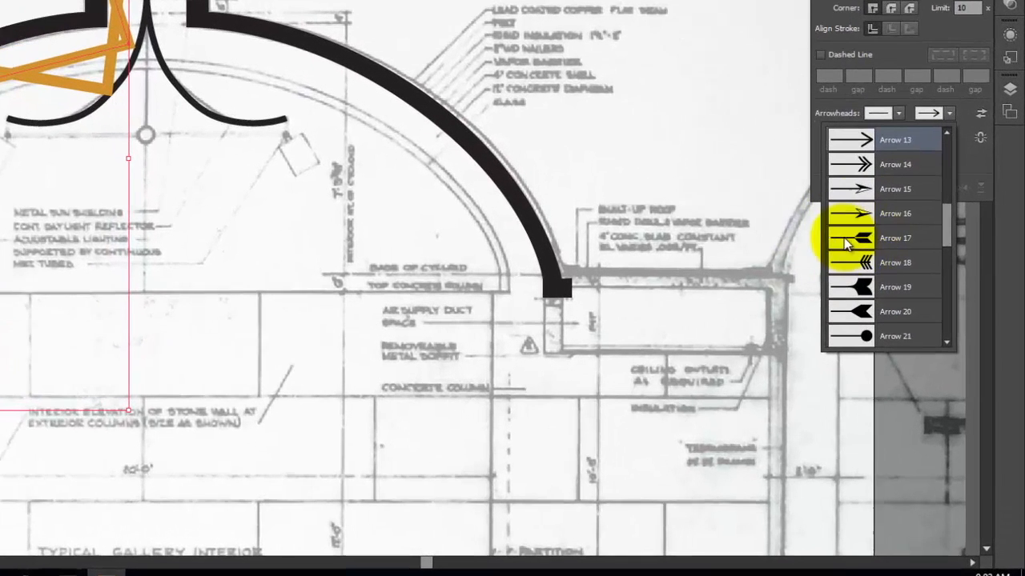
drag(946, 227, 945, 254)
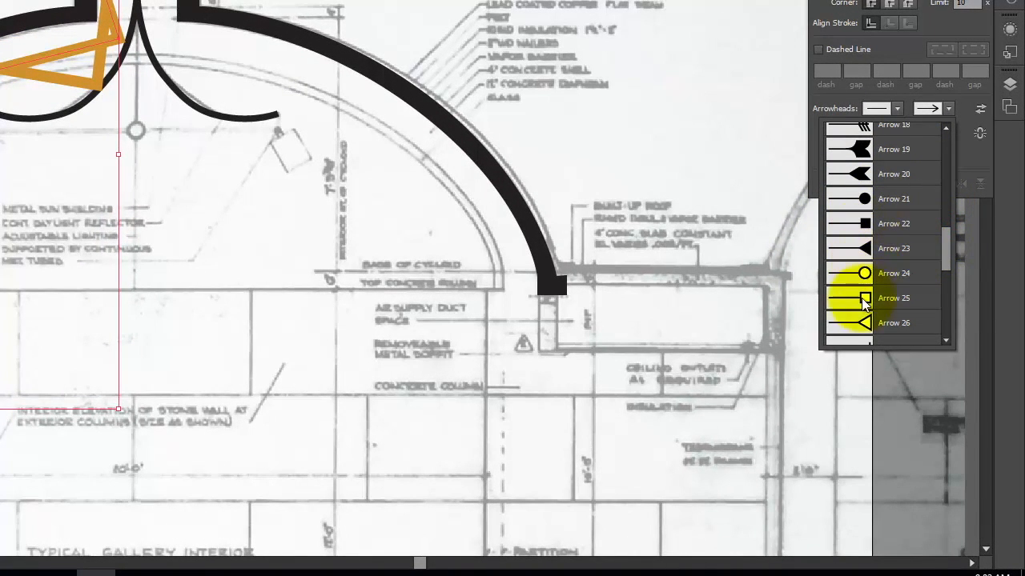
drag(942, 250, 941, 330)
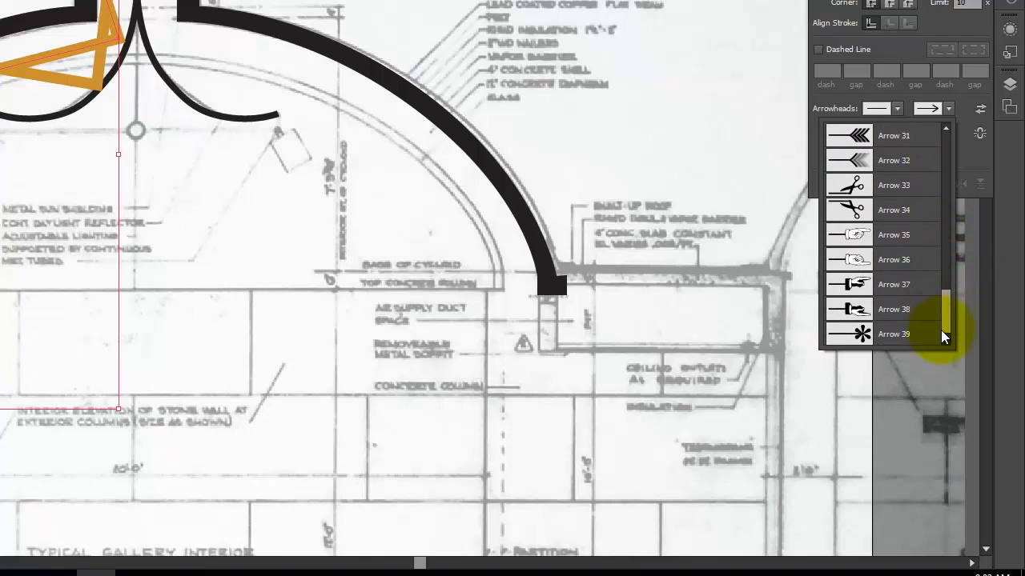
click(849, 236)
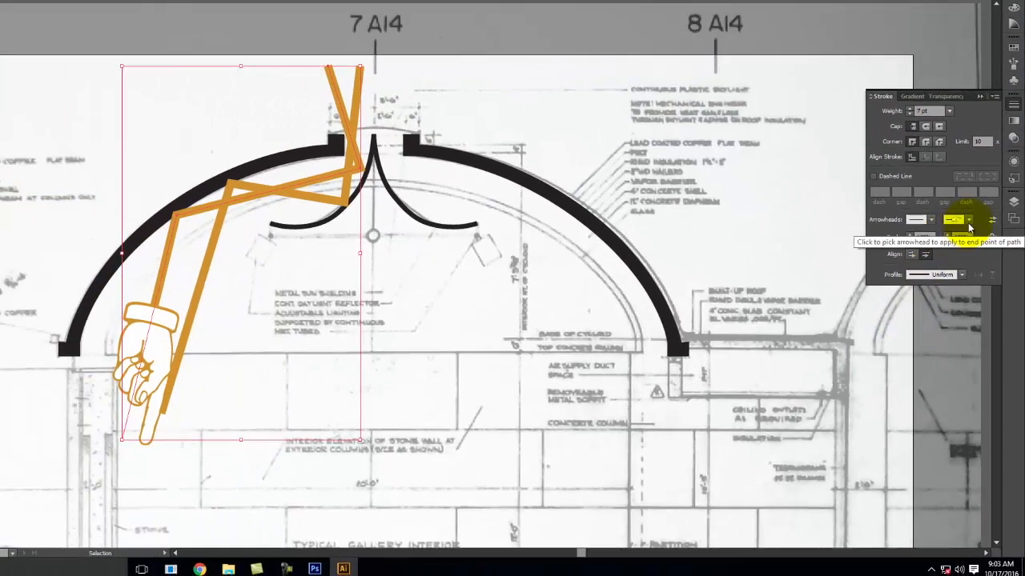
Set the outer ray's end arrowhead to None and deselect the ray
click(948, 109)
scroll(960, 288, up, 10)
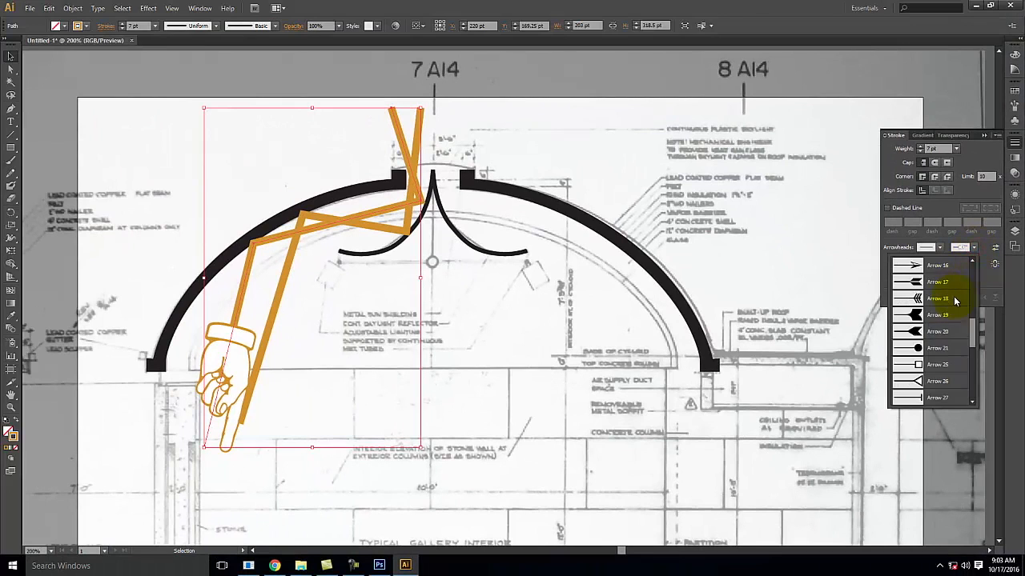
click(947, 269)
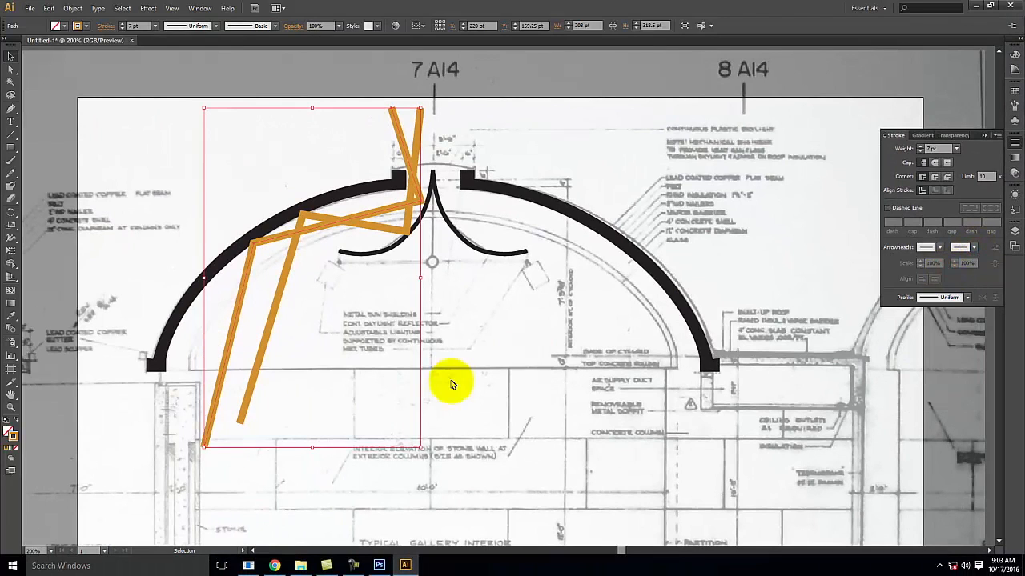
click(465, 329)
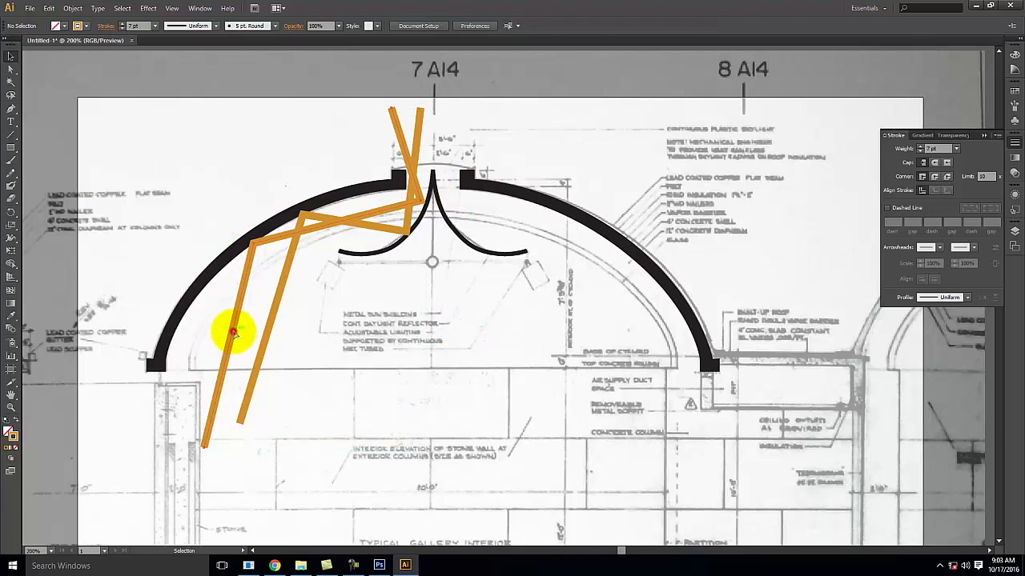
Apply the 5 pt. Round calligraphic brush to the outer daylight ray
click(231, 328)
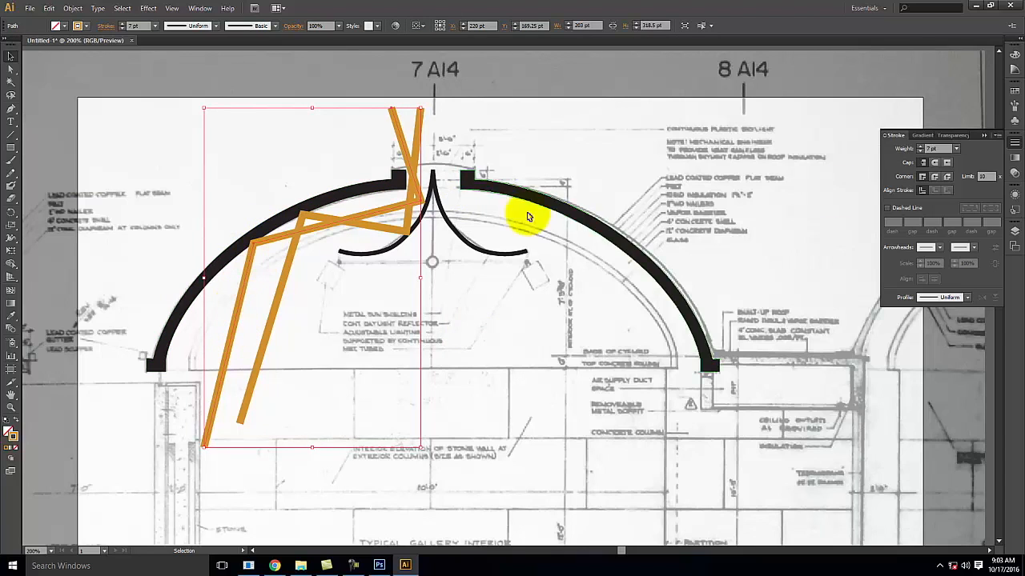
click(1015, 105)
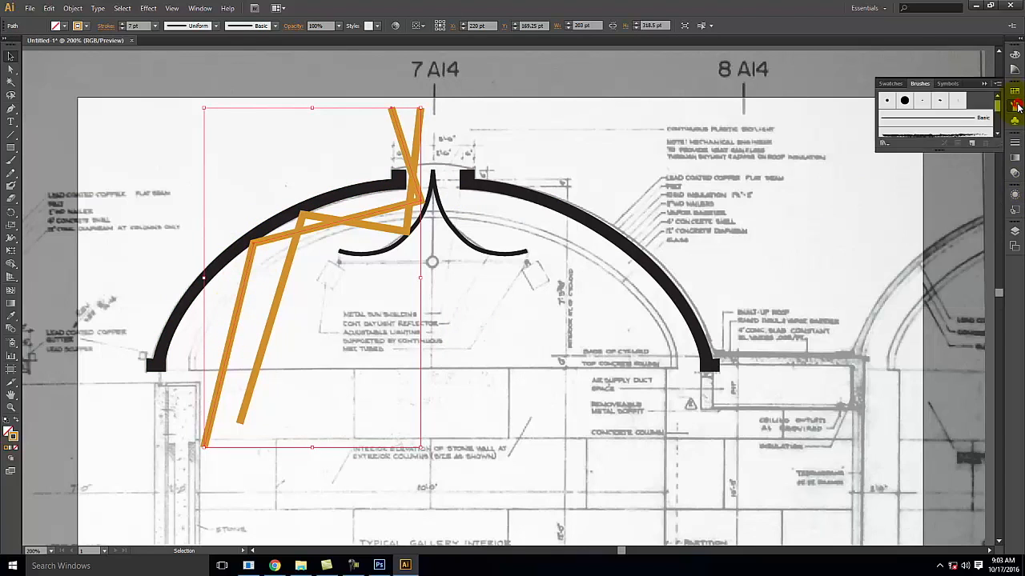
drag(941, 150, 933, 372)
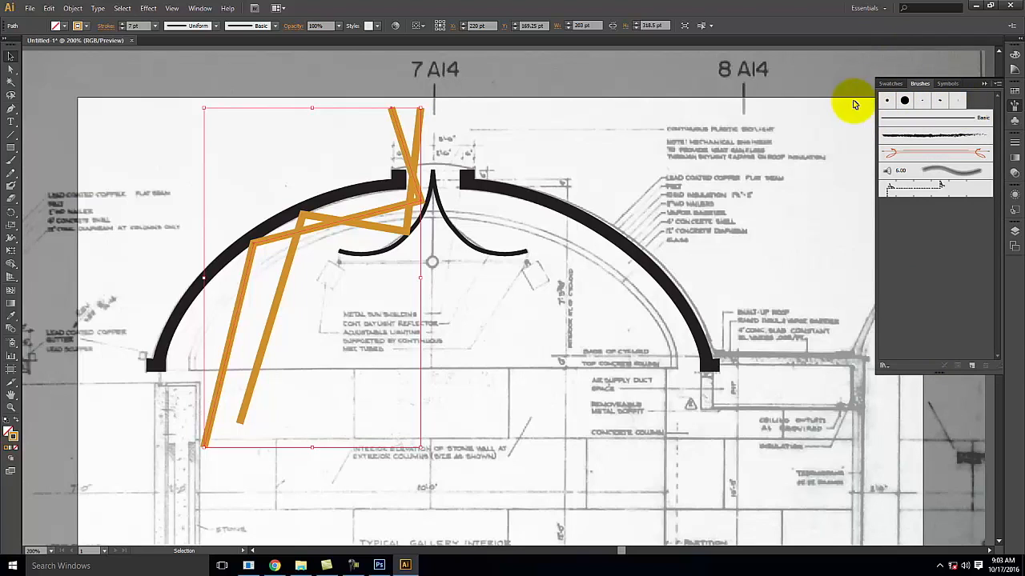
click(886, 102)
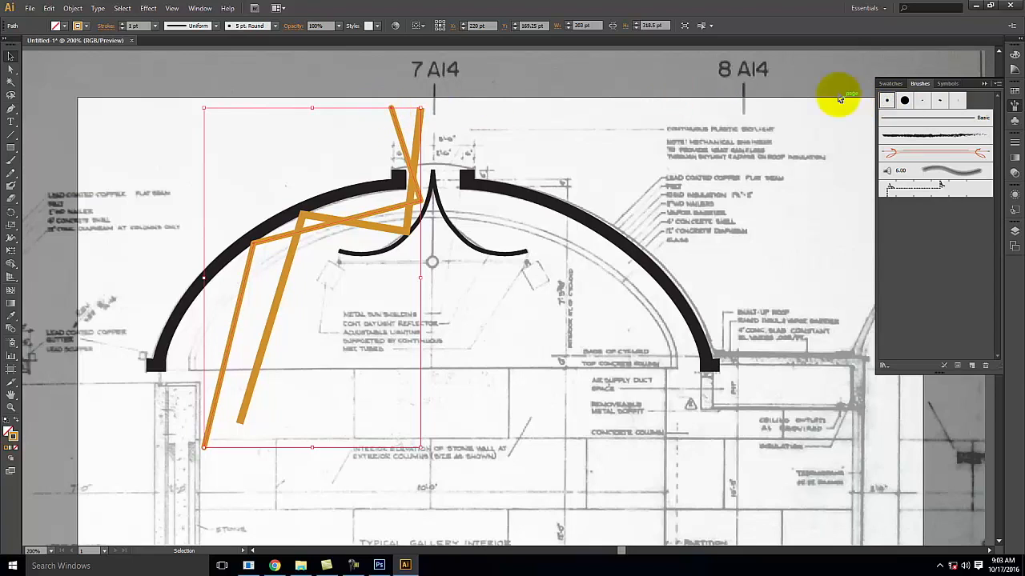
Set the outer ray's stroke weight to 5 pt
click(1014, 142)
click(920, 148)
click(919, 148)
click(920, 148)
click(919, 148)
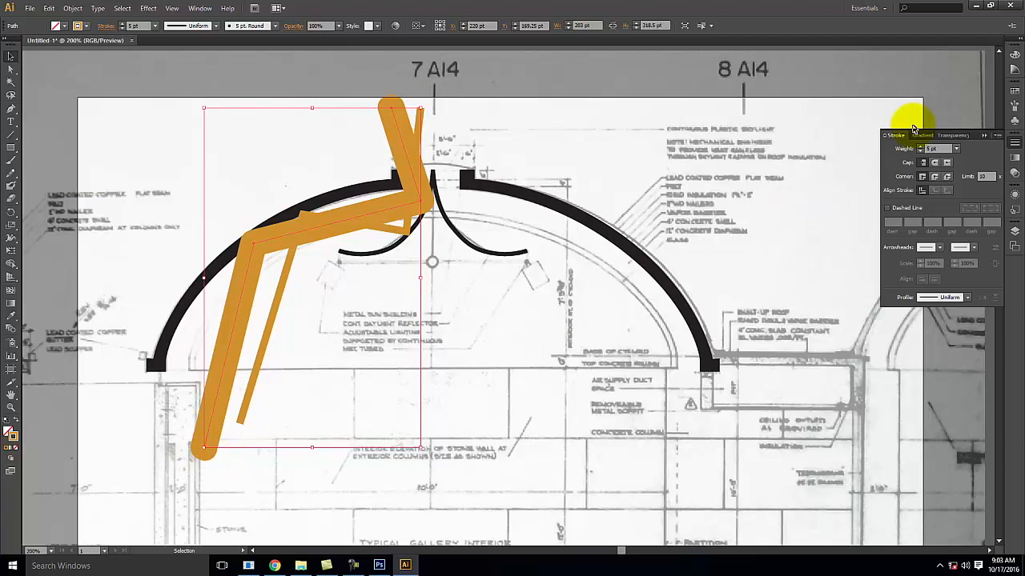
click(919, 136)
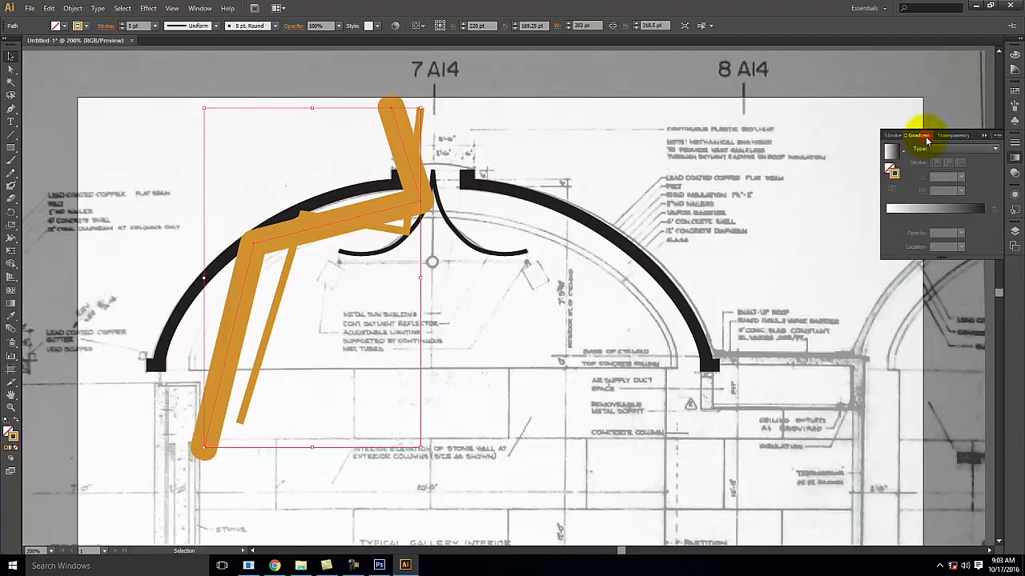
Try the 3 pt. Oval, 5 pt. Oval and 5 pt. Flat calligraphic brushes on the outer ray
click(1013, 105)
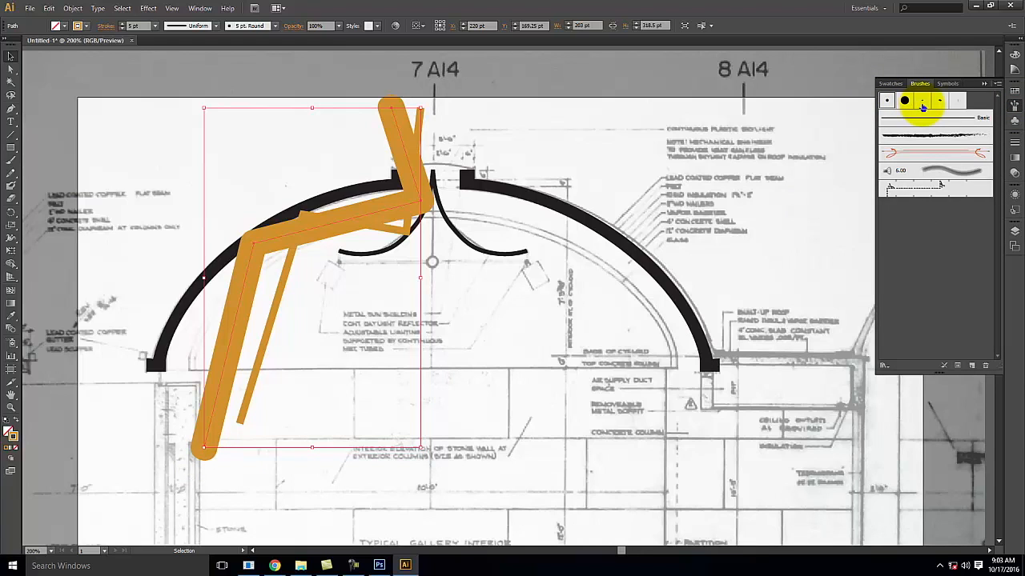
click(922, 104)
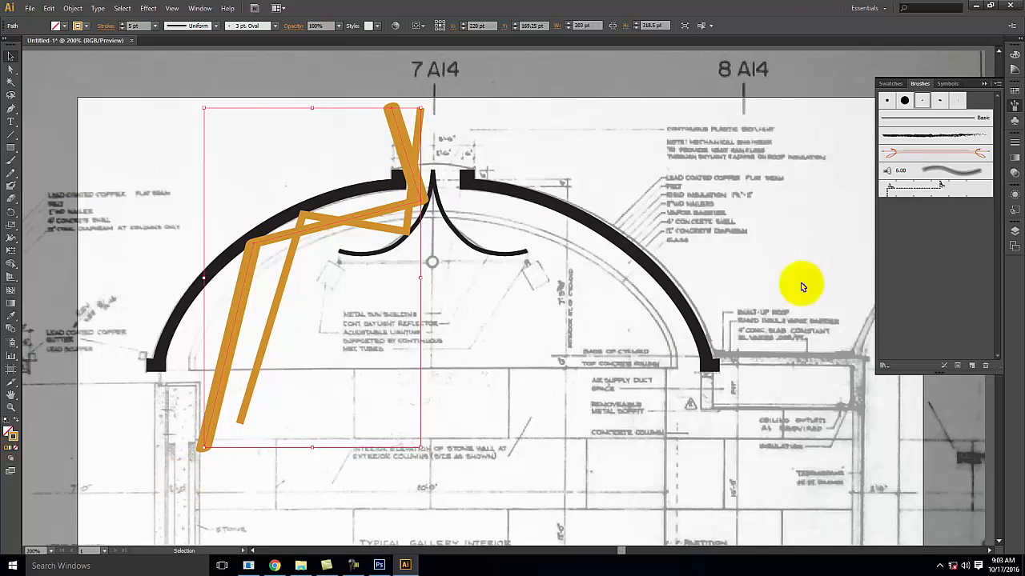
click(941, 99)
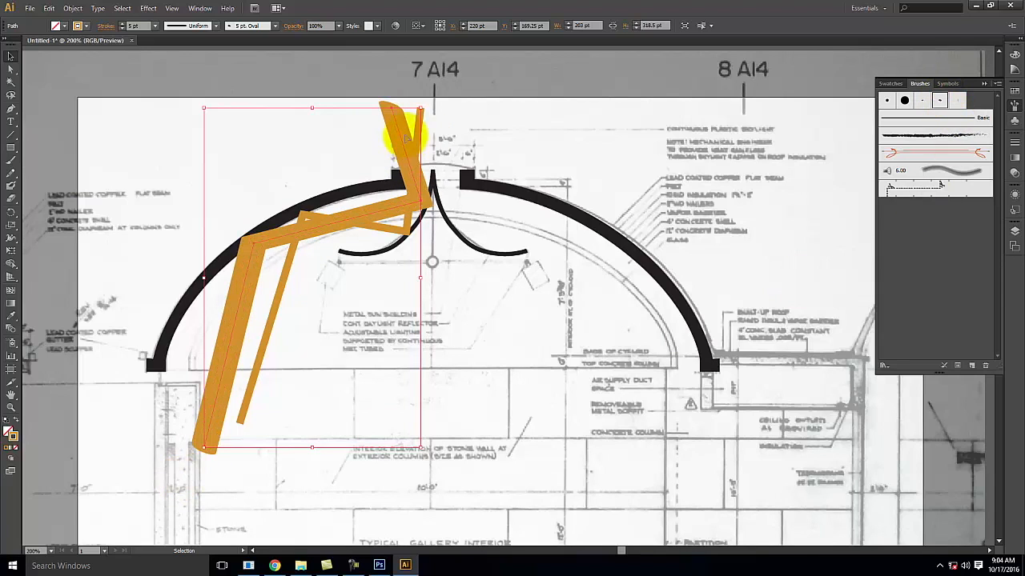
click(961, 100)
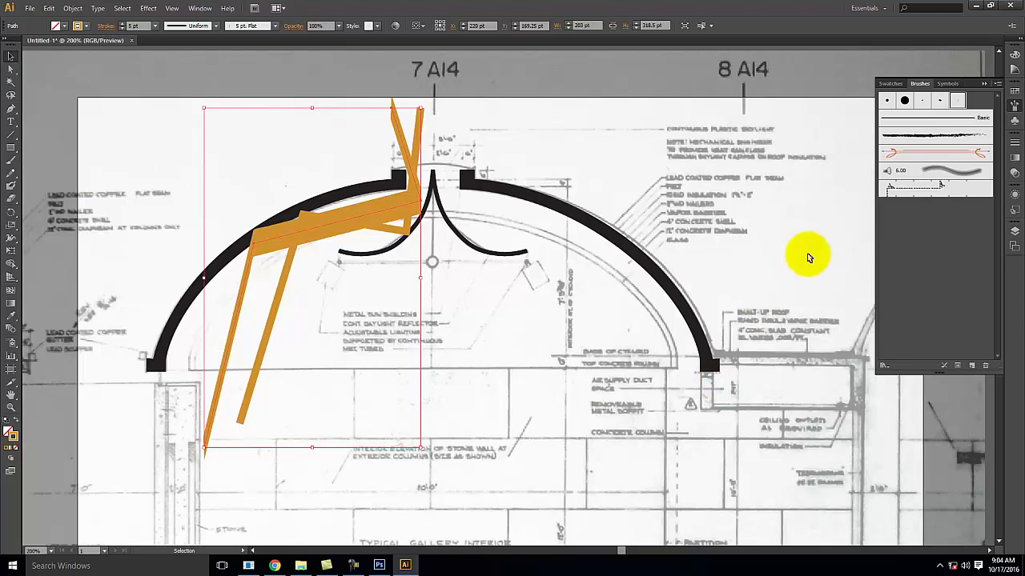
Load the Artistic_ChalkCharcoalPencil brush library, try its thinnest stroke on the outer ray, replace it with the thicker tapered stroke listed next, and deselect
click(998, 86)
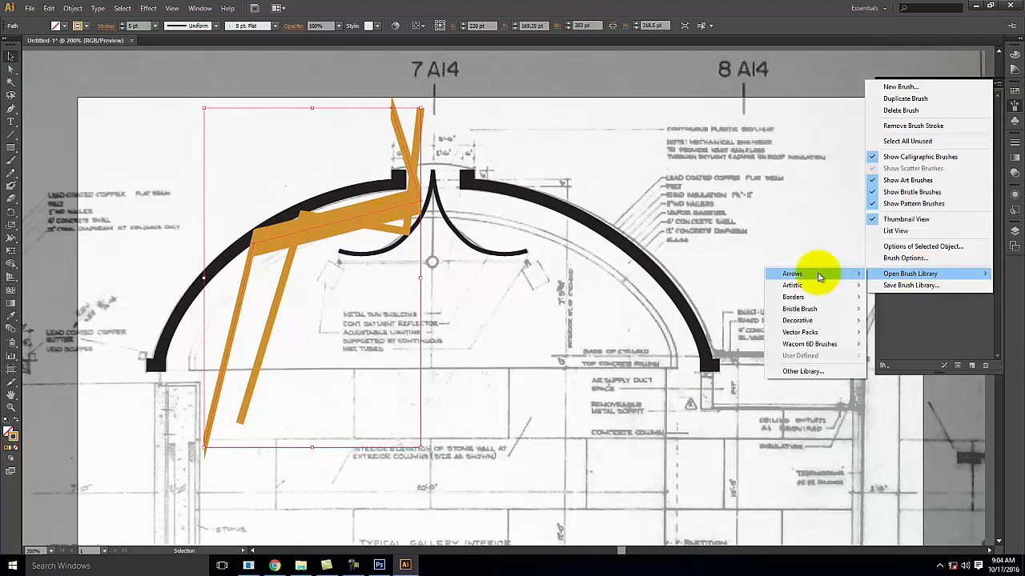
mouse_move(789, 285)
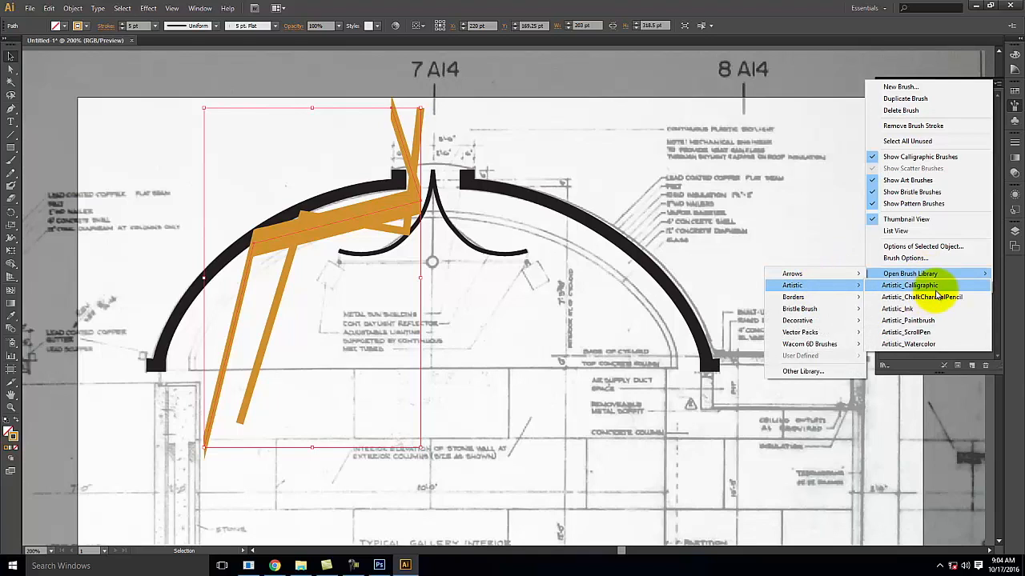
click(934, 298)
mouse_move(521, 327)
mouse_down()
mouse_move(517, 507)
mouse_move(517, 490)
mouse_up()
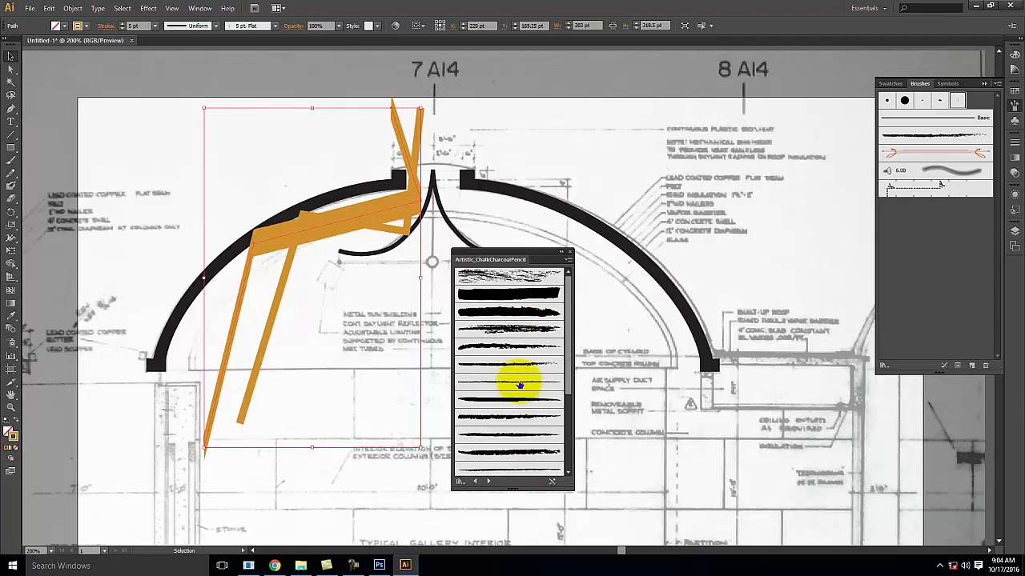
click(519, 385)
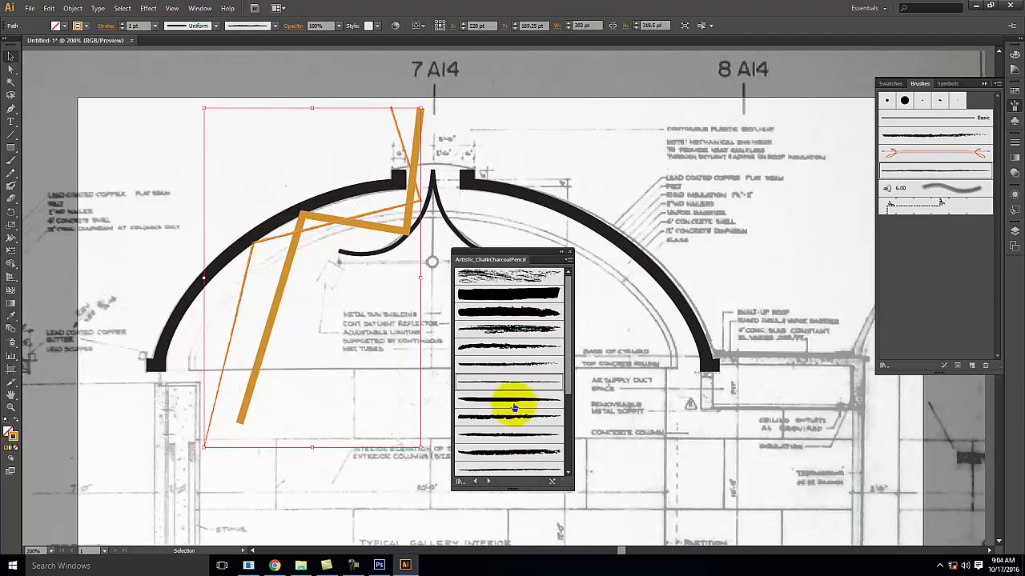
click(524, 404)
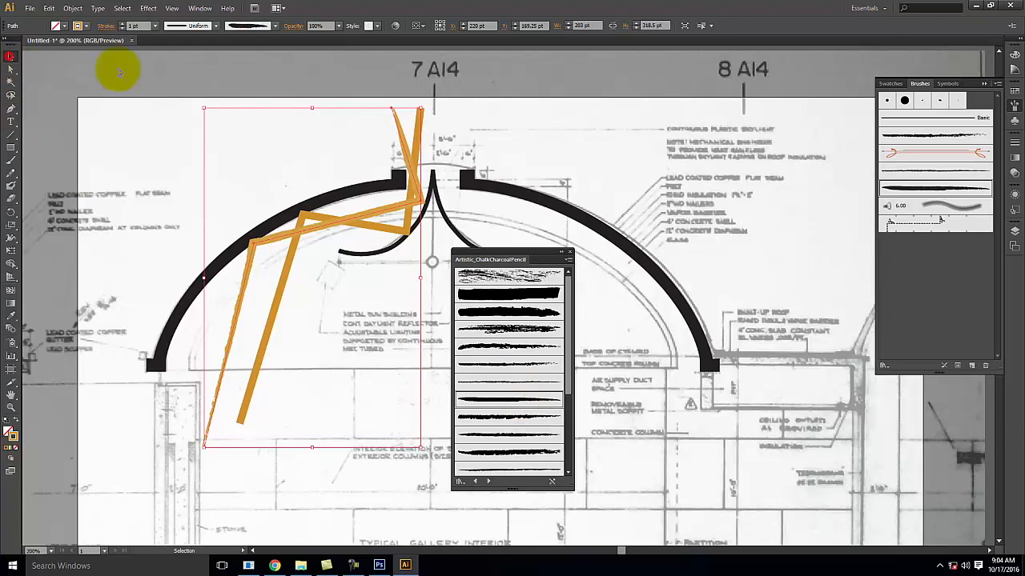
click(175, 90)
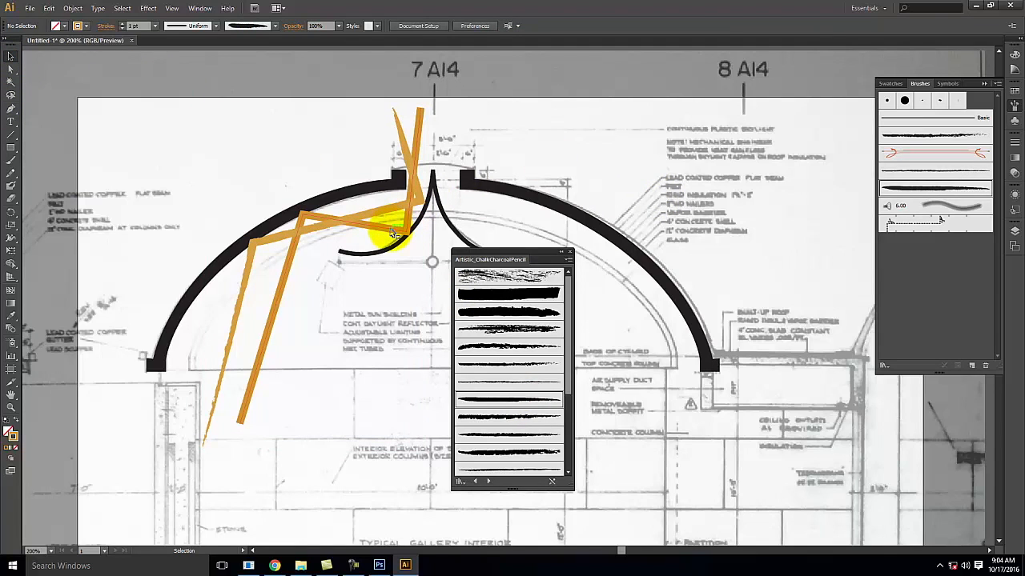
Apply the same thick tapered charcoal brush to the inner daylight ray and deselect it
click(392, 233)
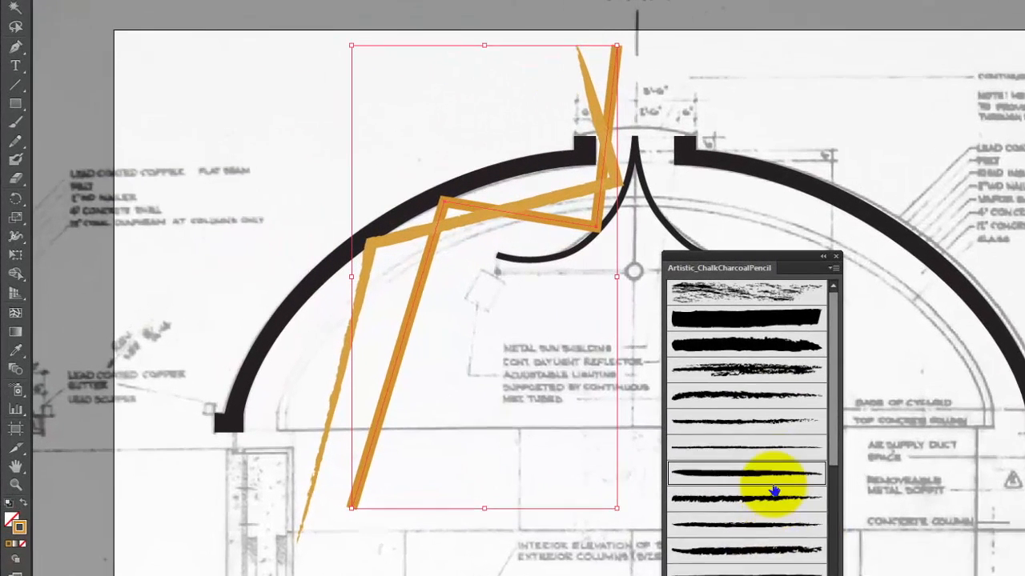
click(527, 400)
click(783, 43)
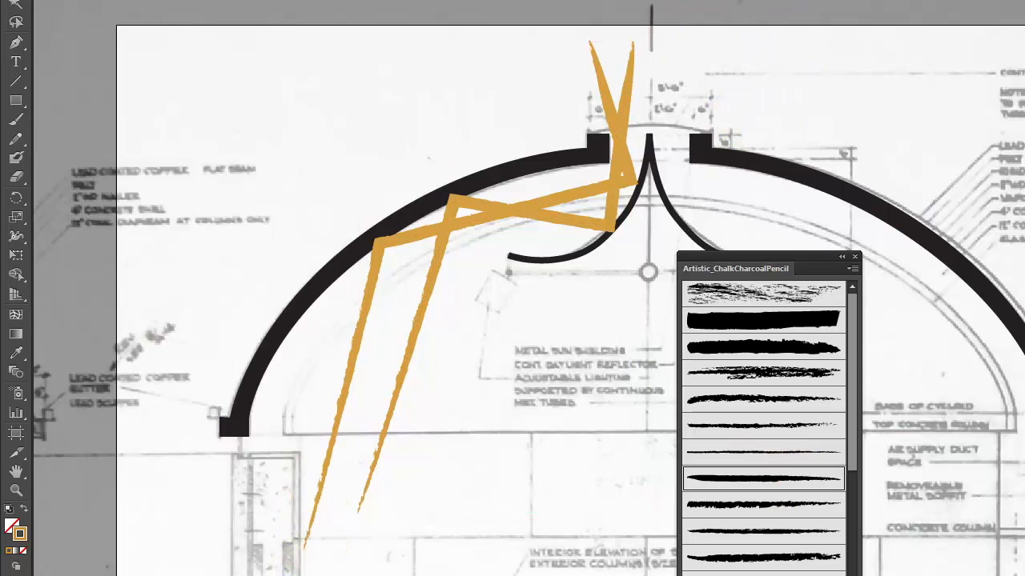
Draw a V-shaped arrowhead with the Pen tool at the outer ray's lower end and shift it slightly up onto the ray's tip
click(16, 41)
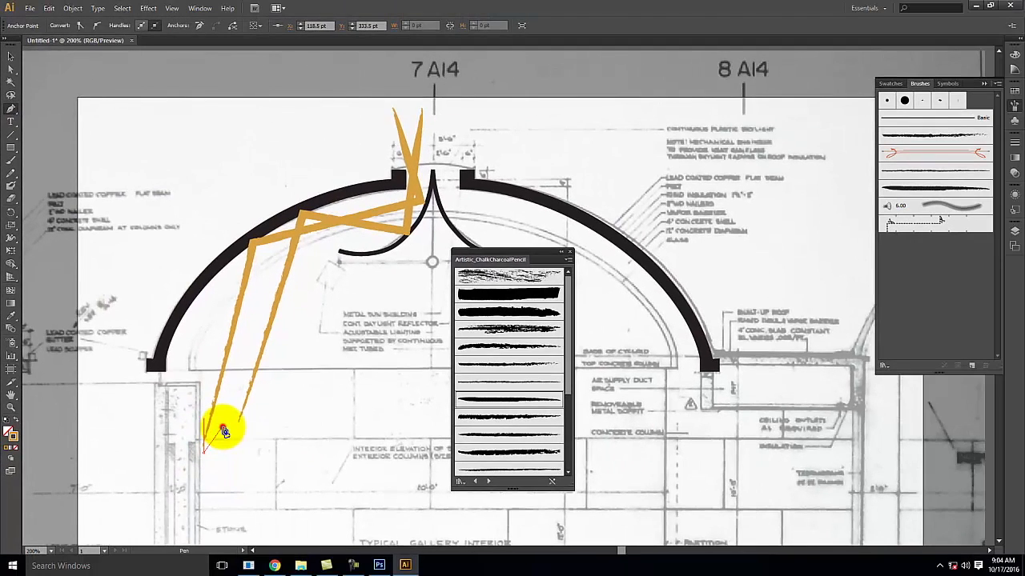
click(332, 522)
click(486, 398)
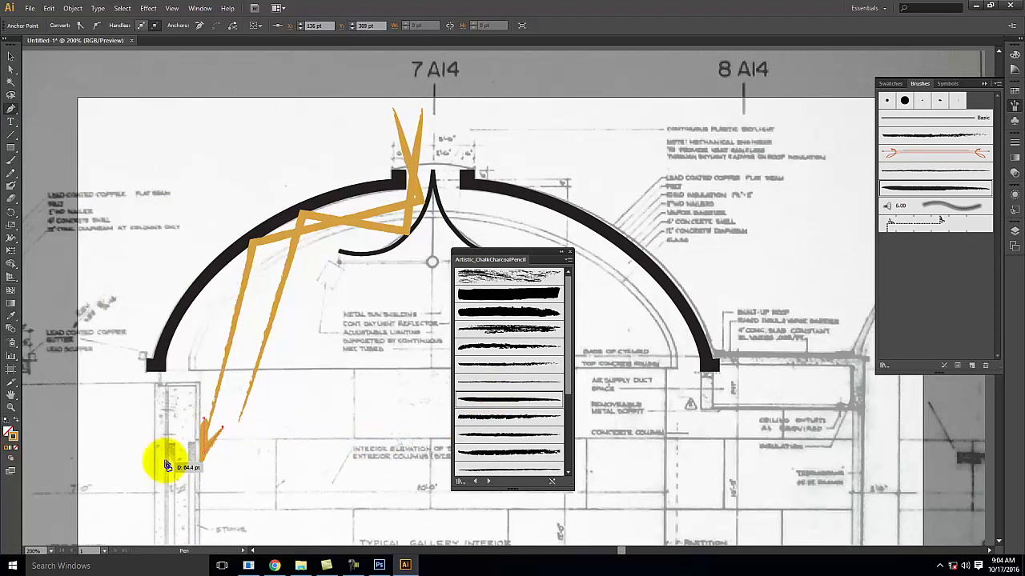
click(11, 58)
click(212, 447)
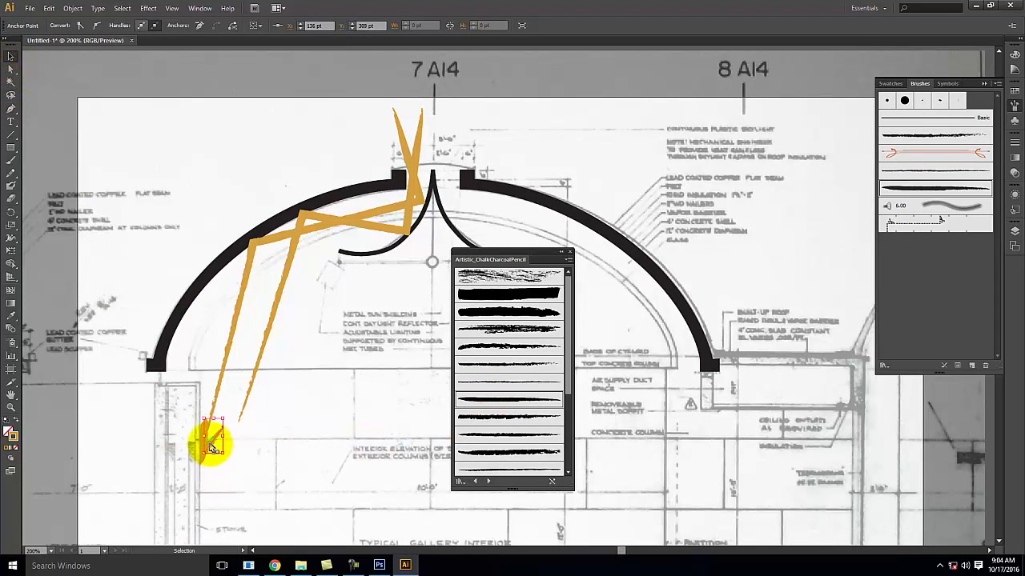
drag(215, 450, 210, 428)
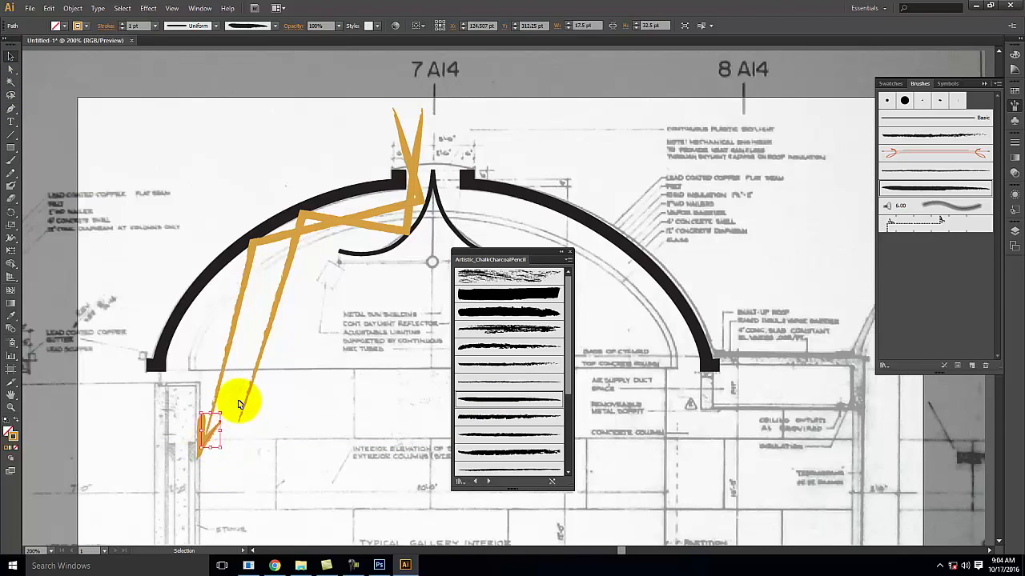
click(248, 390)
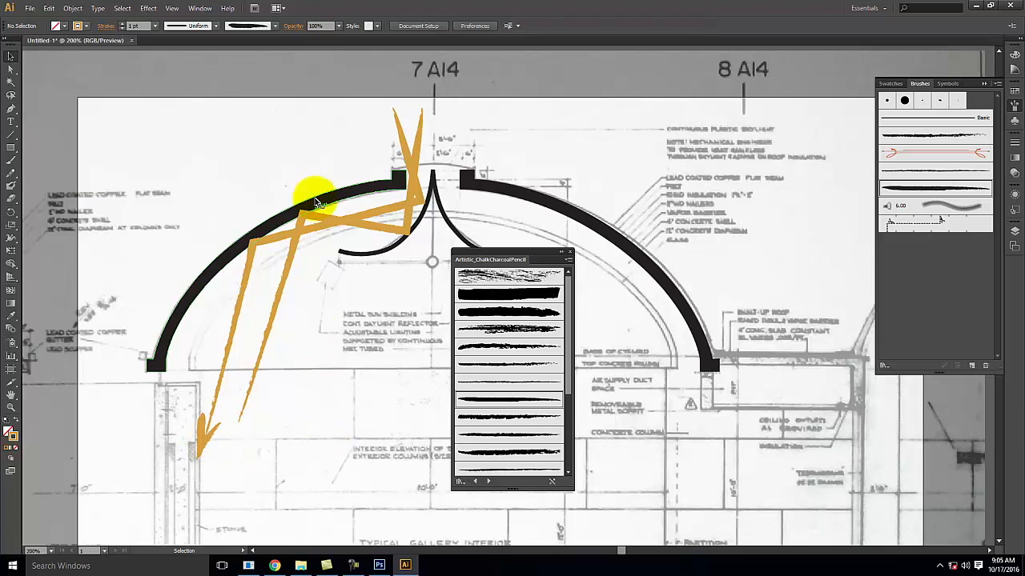
Select both daylight rays, lower their opacity to 70% and deselect them
click(310, 227)
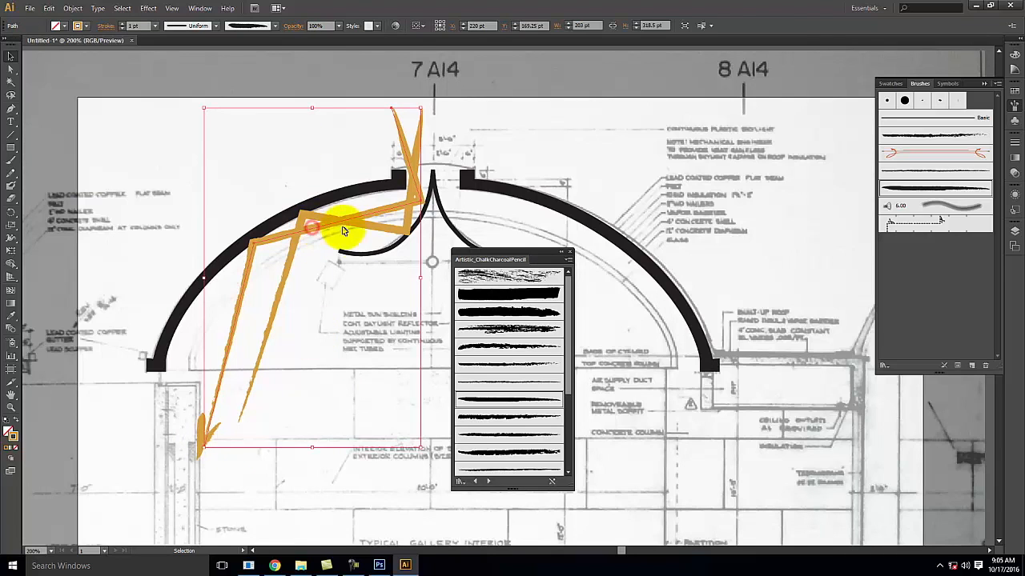
shift+click(385, 230)
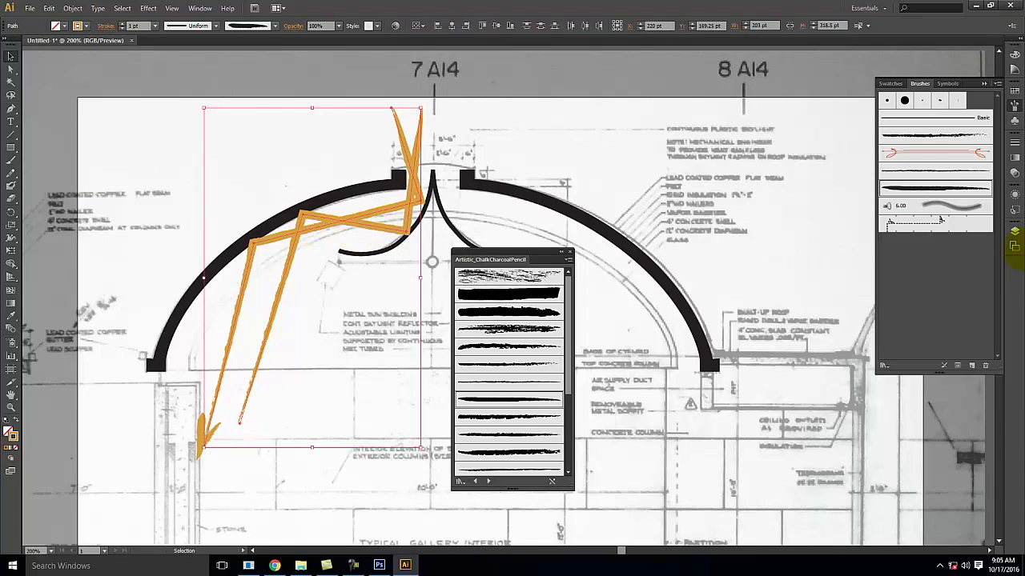
click(1015, 173)
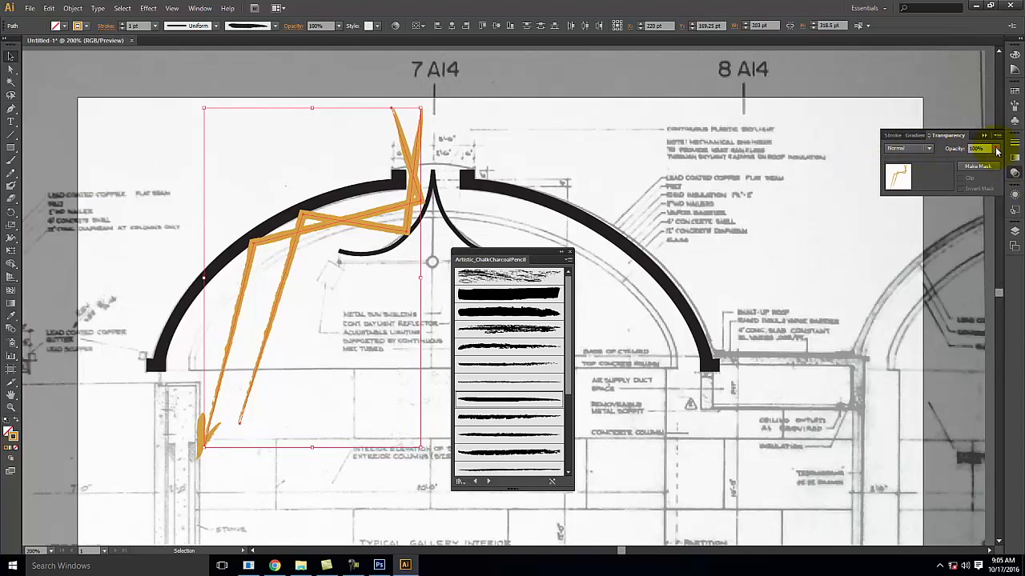
click(997, 150)
click(984, 253)
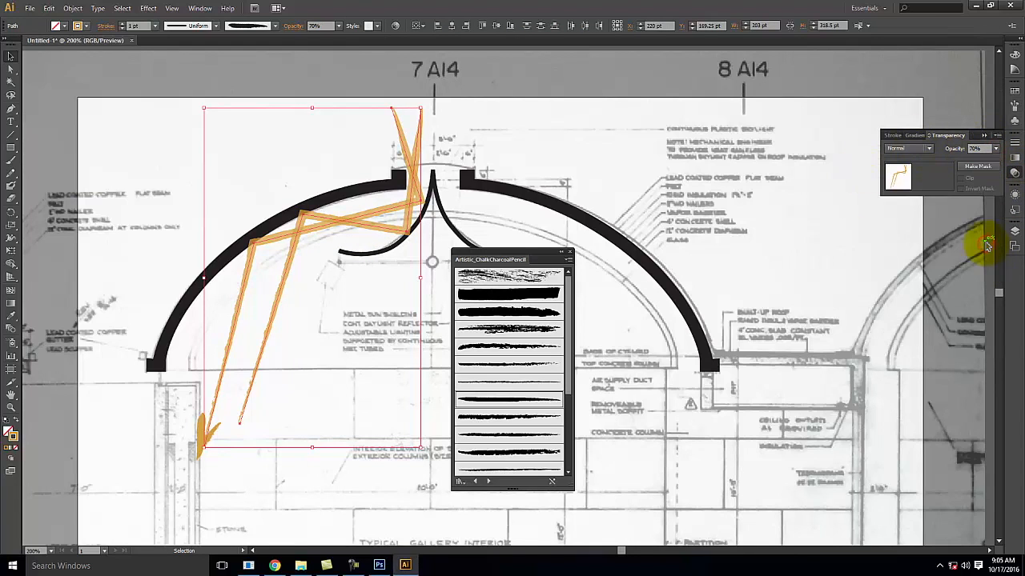
click(524, 154)
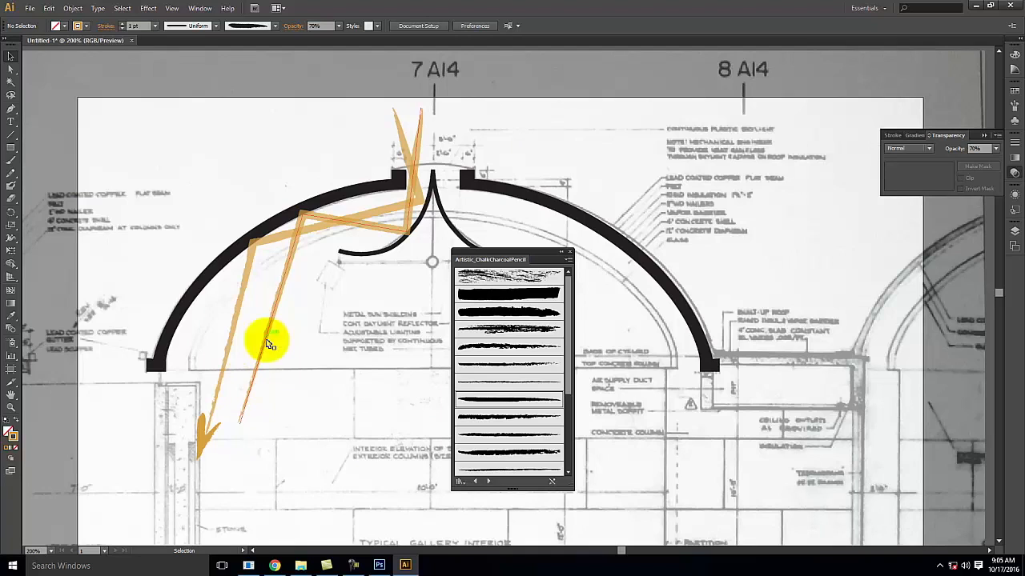
Delete the hand-drawn arrowhead at the outer ray's lower end
click(204, 438)
key(Delete)
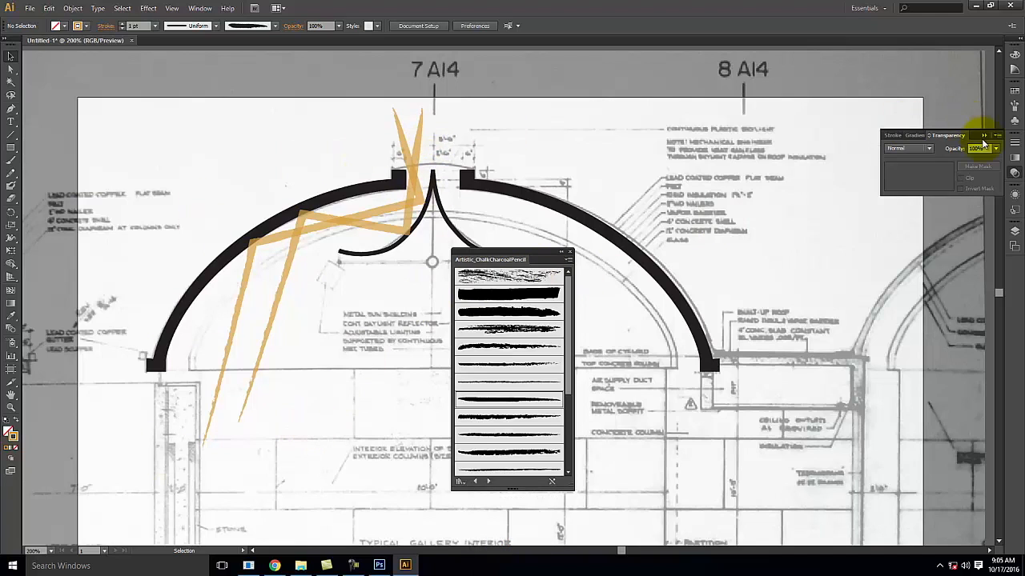
Hide the Diagram 1 layer and add a new layer named Diagram2 above it
click(1015, 232)
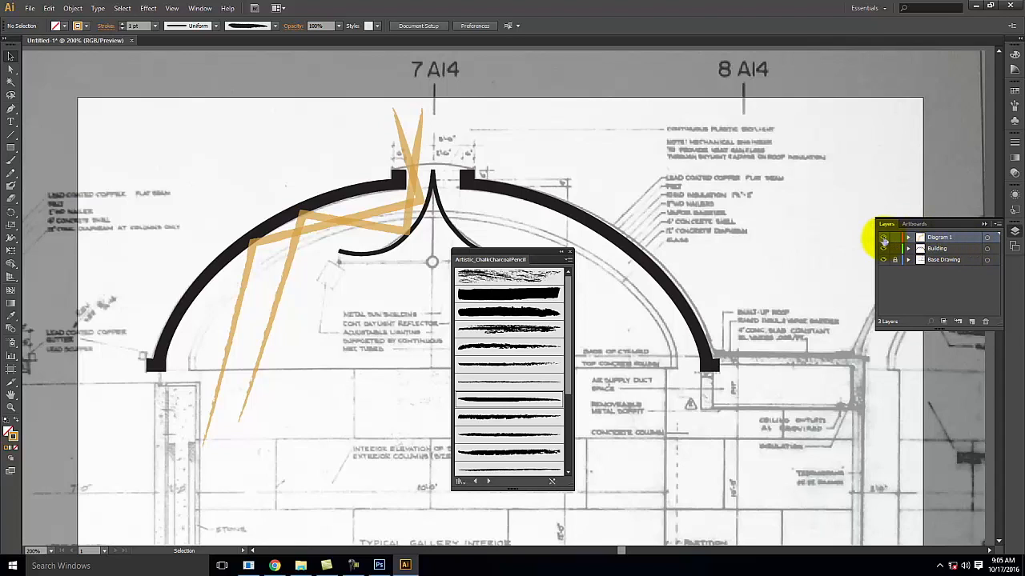
click(884, 238)
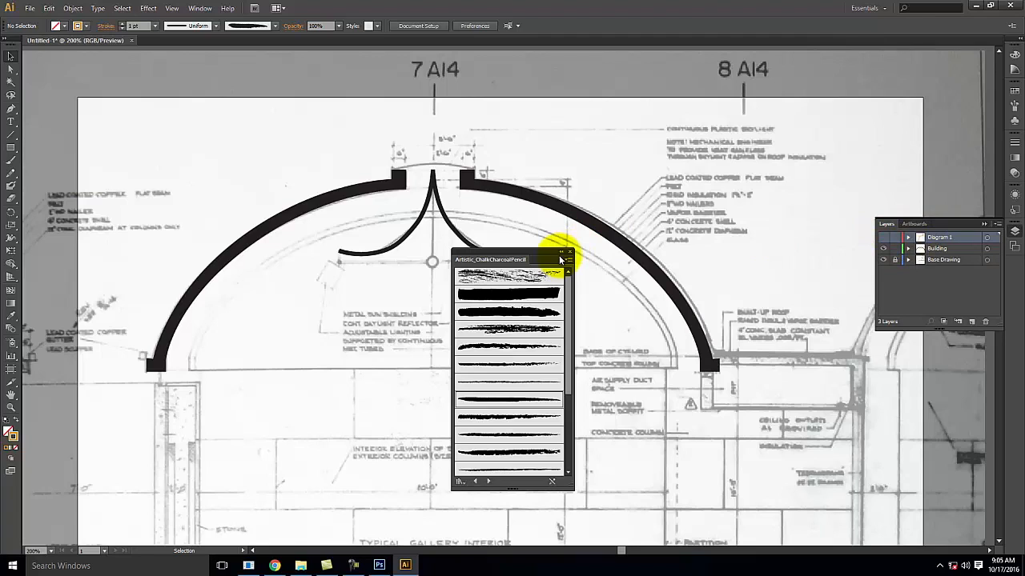
click(971, 323)
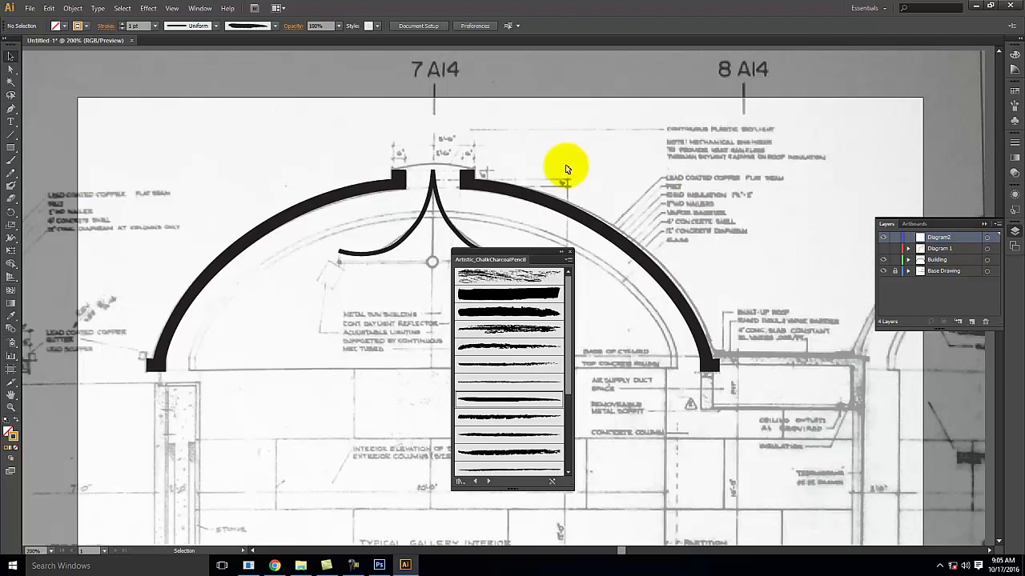
Start an orange-filled light shape with the Pen tool, tracing the left reflector's upper edge from above the skylight to its outer tip
click(560, 254)
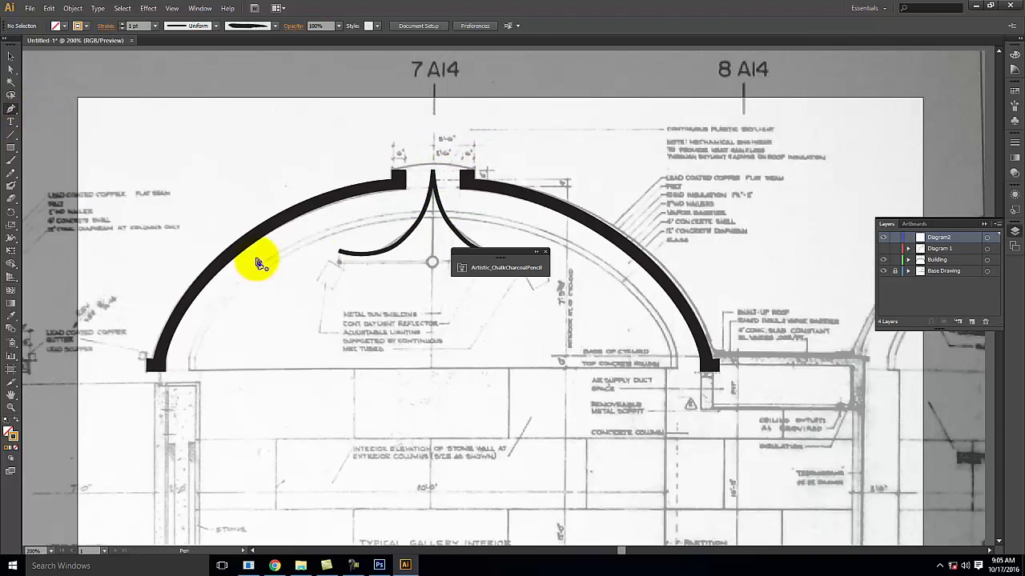
key(ctrl+equal)
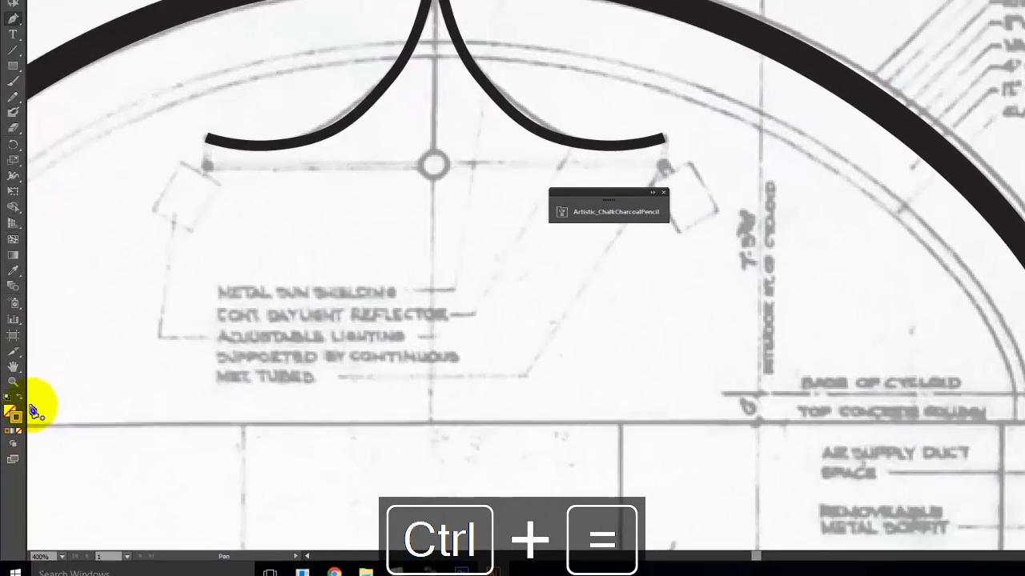
key(space)
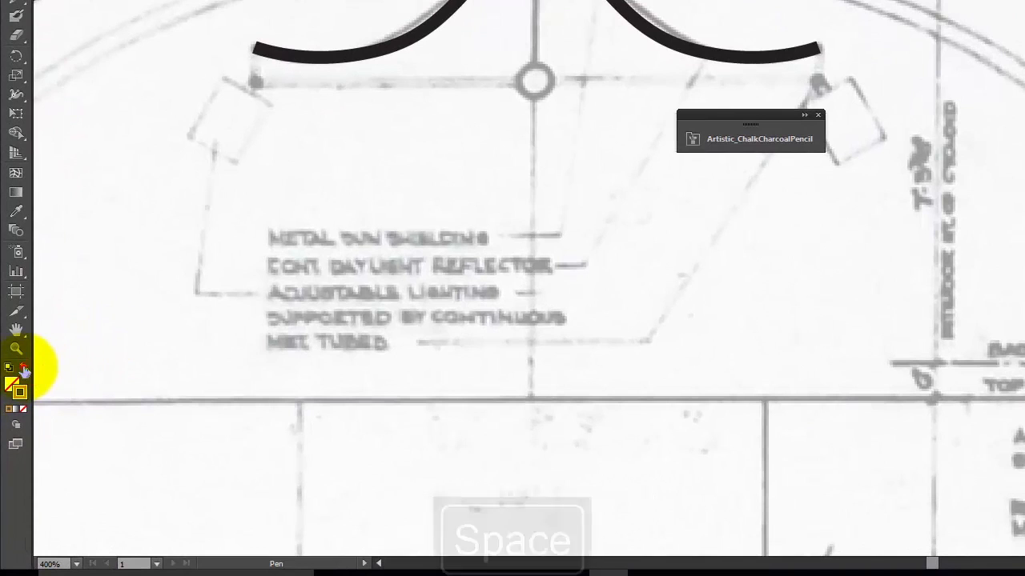
drag(265, 142, 546, 335)
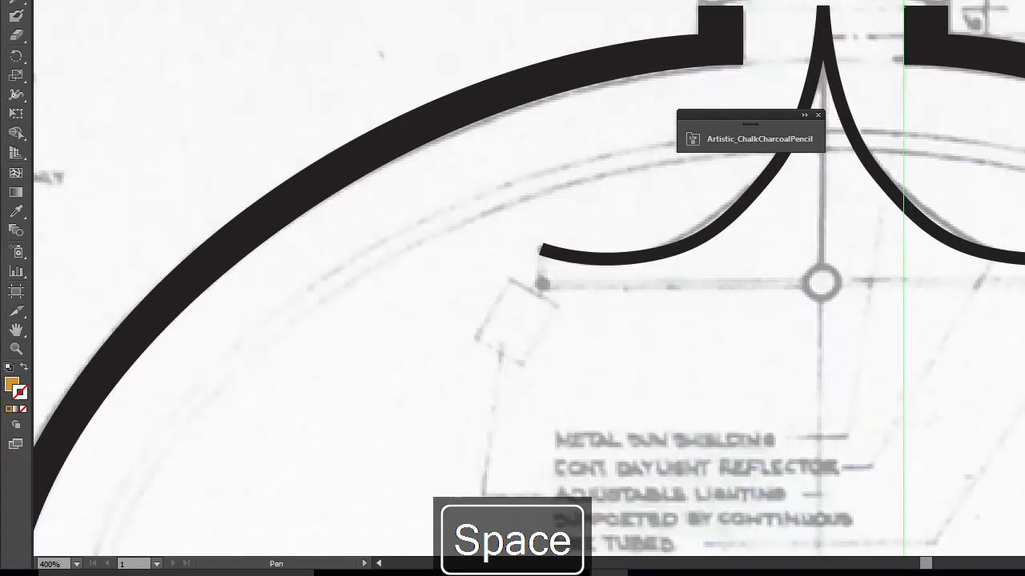
scroll(841, 104, up, 2)
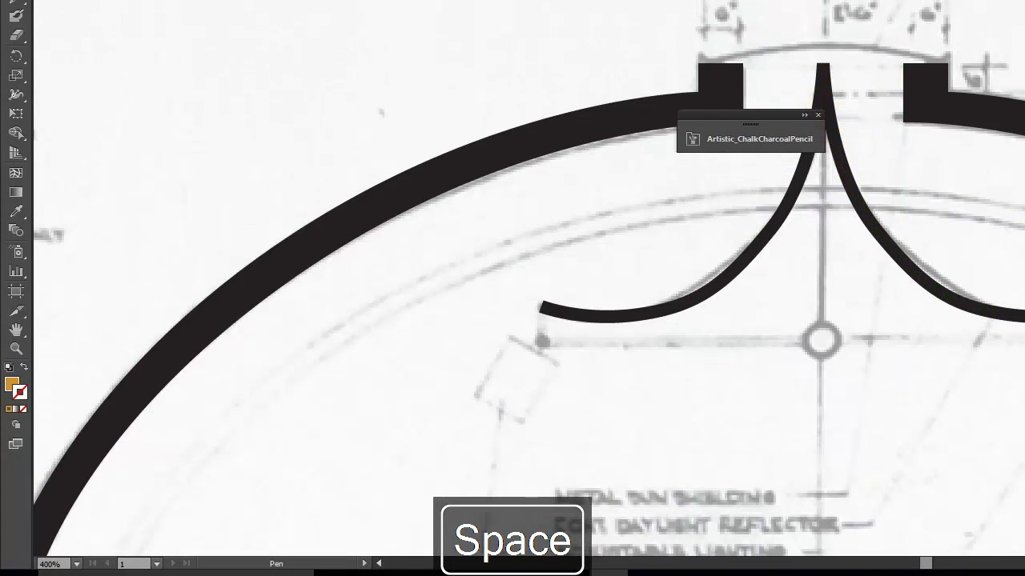
click(820, 70)
drag(820, 70, 544, 299)
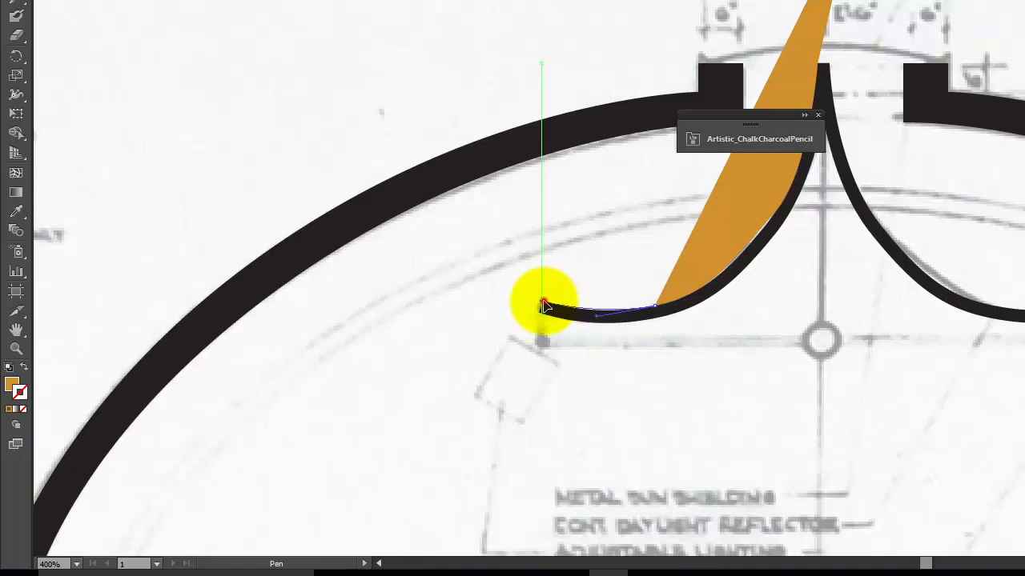
click(542, 303)
Extend the light shape below the reflector tip, across to the vault's inner face and up along its curve
click(498, 459)
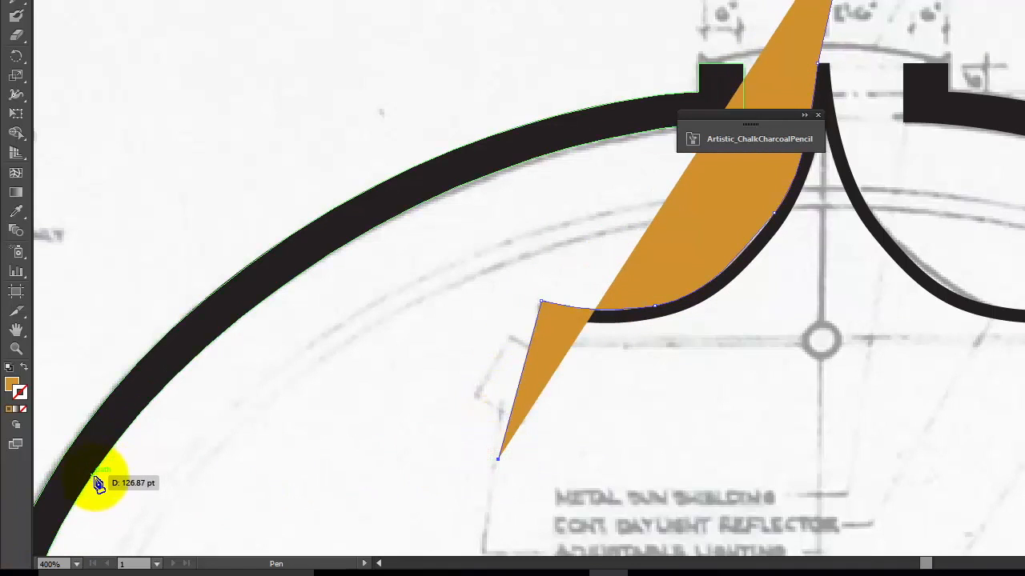
click(103, 461)
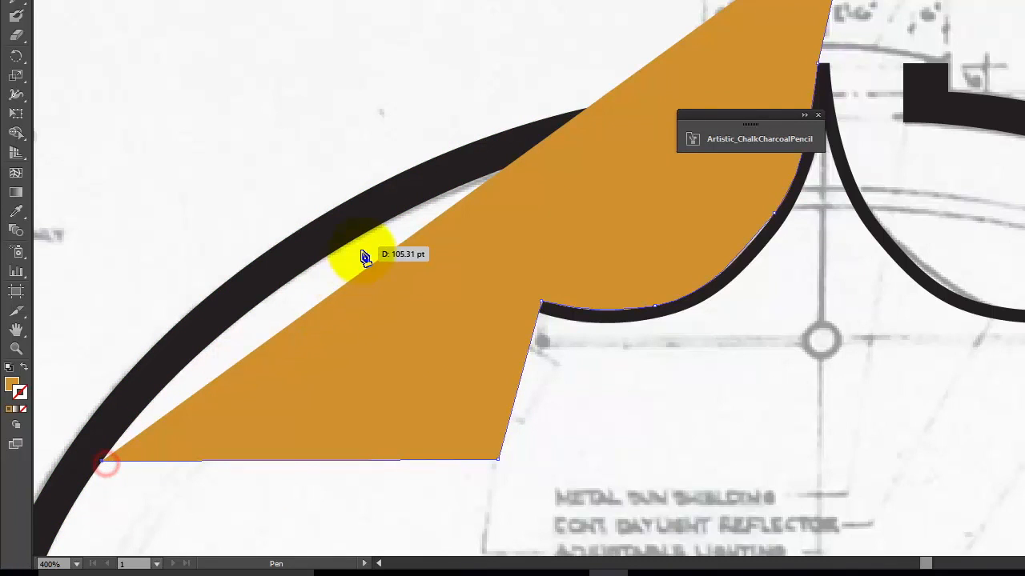
drag(364, 234, 508, 165)
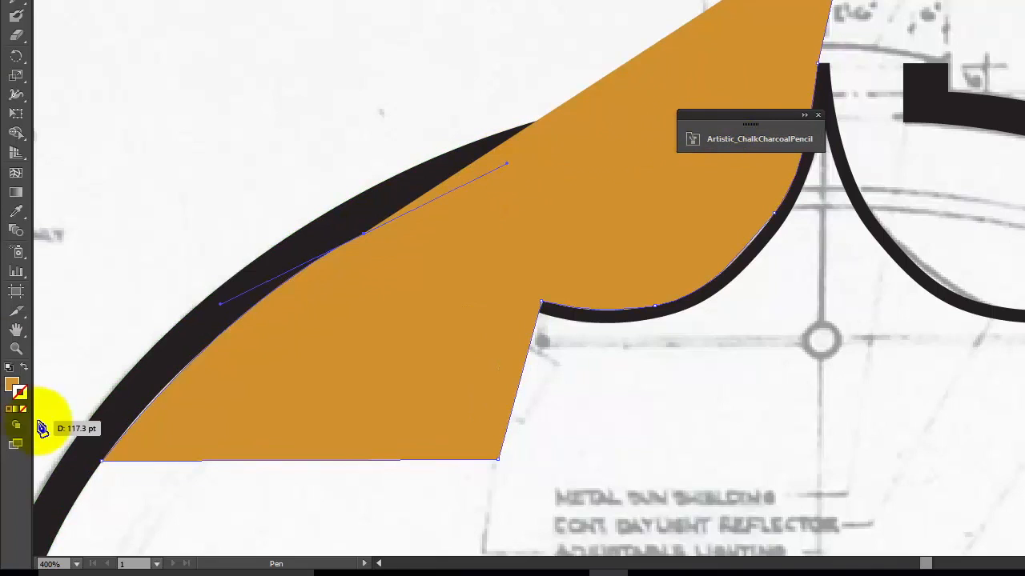
Switch the light shape to outline only, continue it past the left skylight curb and close it above the opening
key(shift+x)
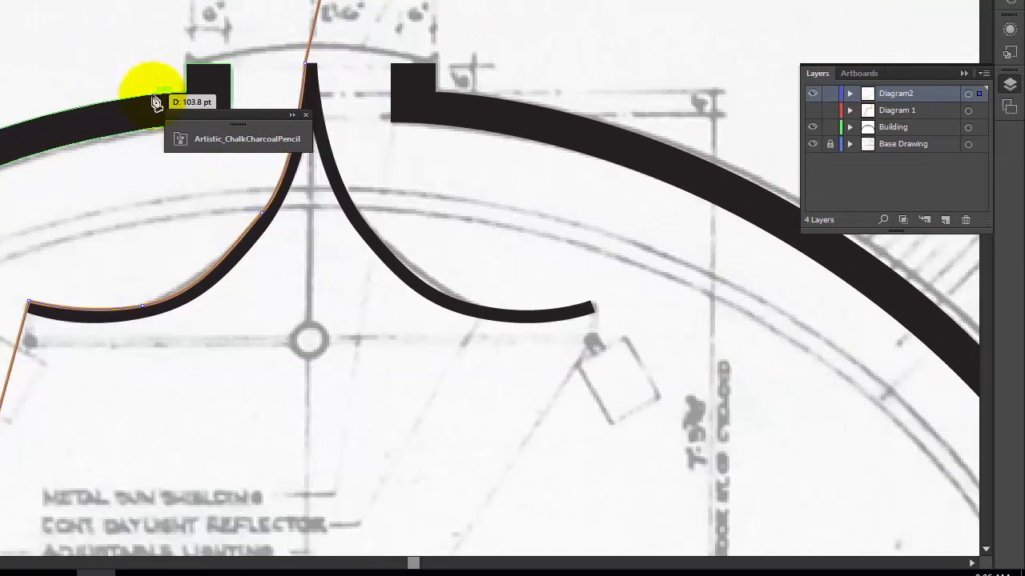
drag(248, 119, 854, 315)
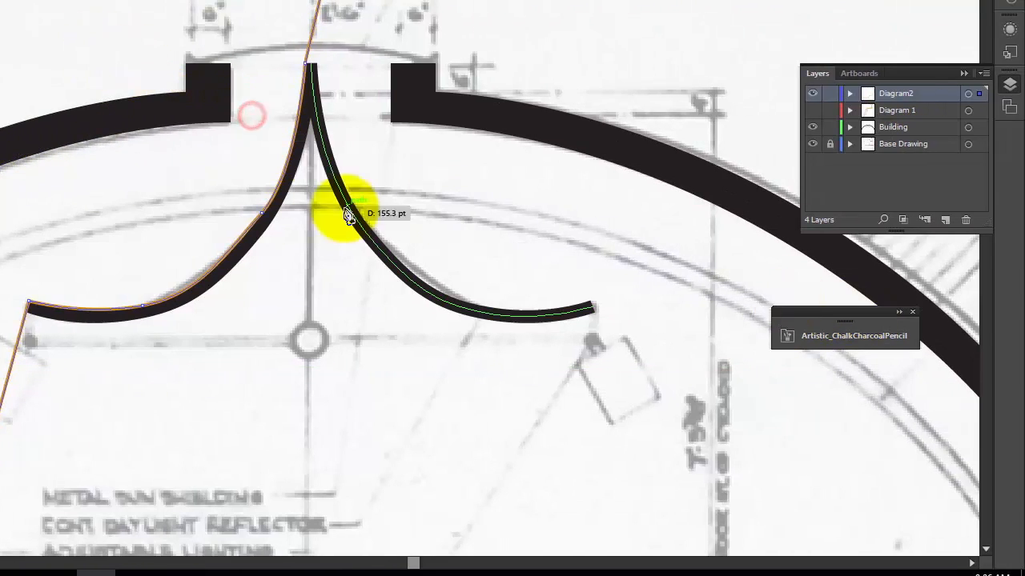
click(230, 124)
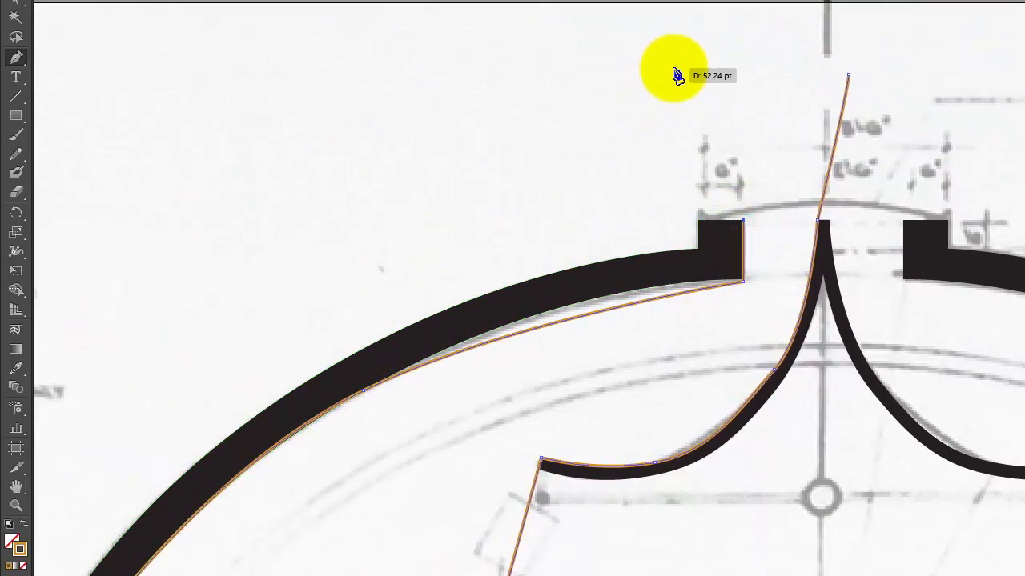
click(673, 75)
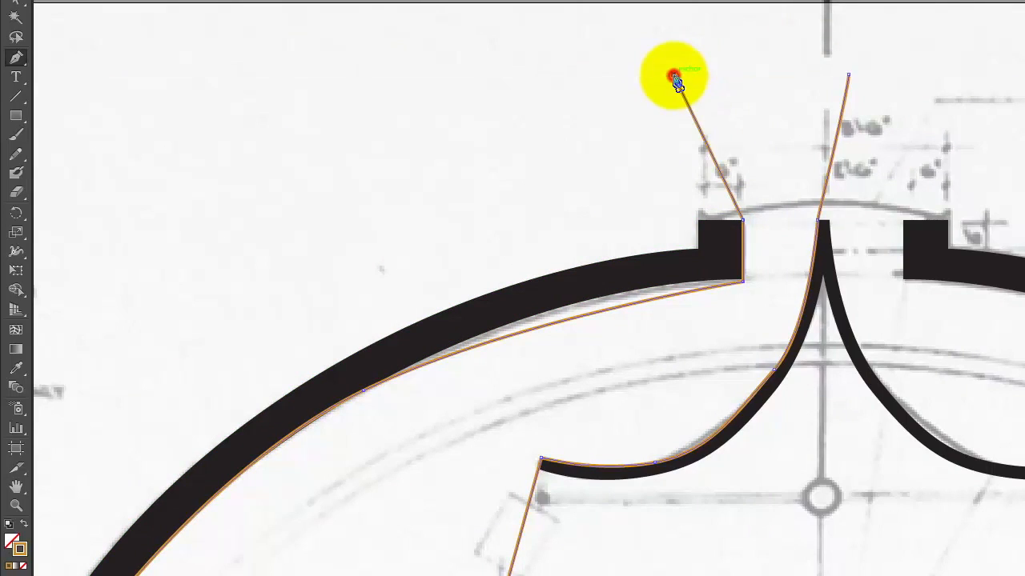
click(849, 76)
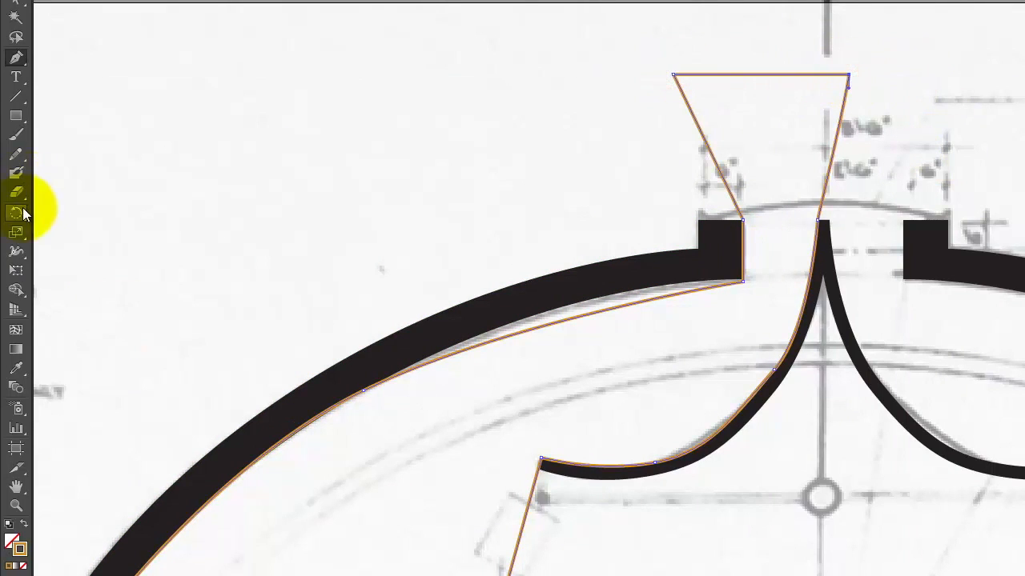
Restore the shape's orange fill and reshape its upper curve to follow the vault's inner face up to the skylight curb
click(23, 523)
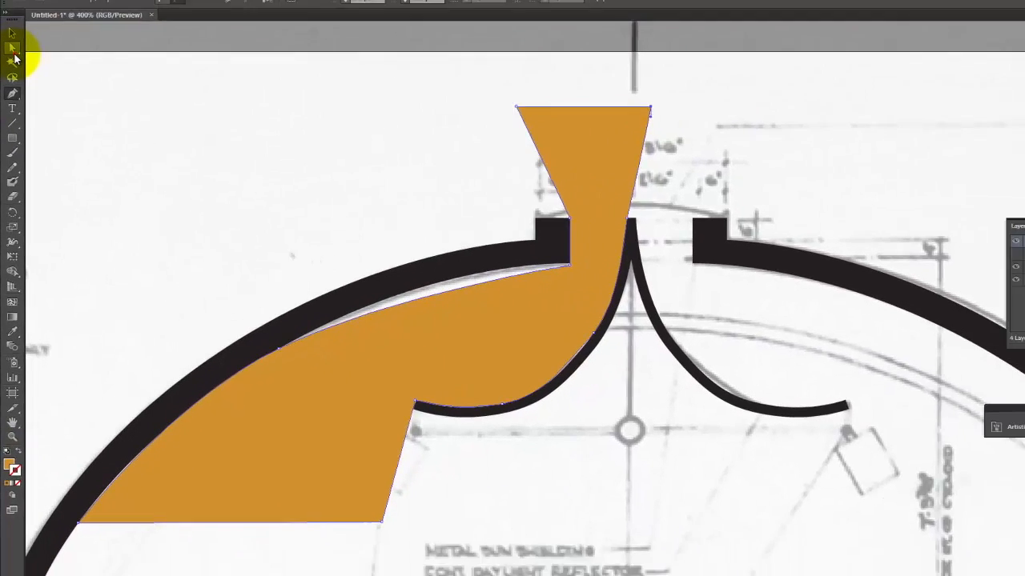
click(15, 1)
click(170, 154)
click(257, 341)
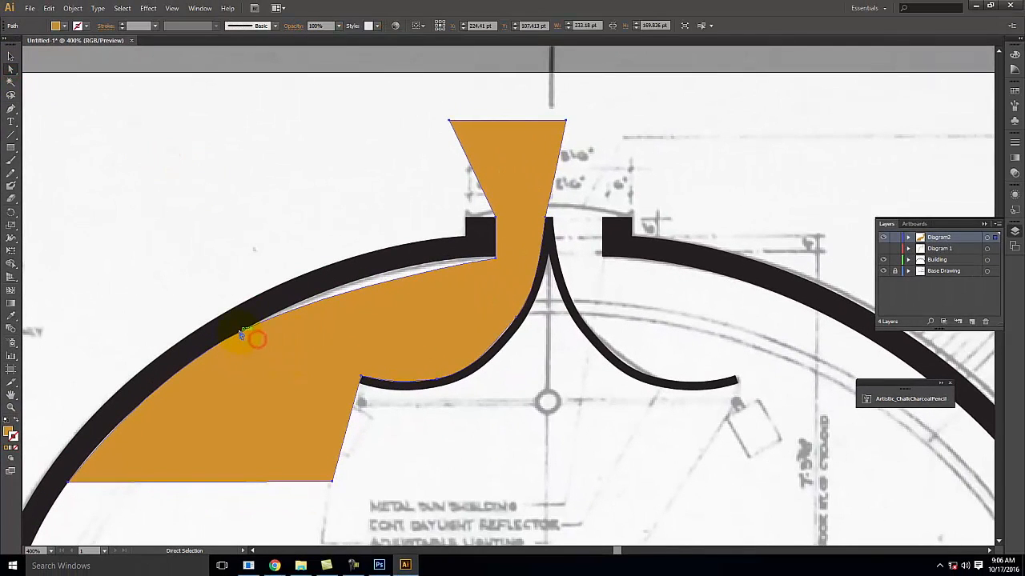
click(247, 338)
drag(376, 279, 404, 249)
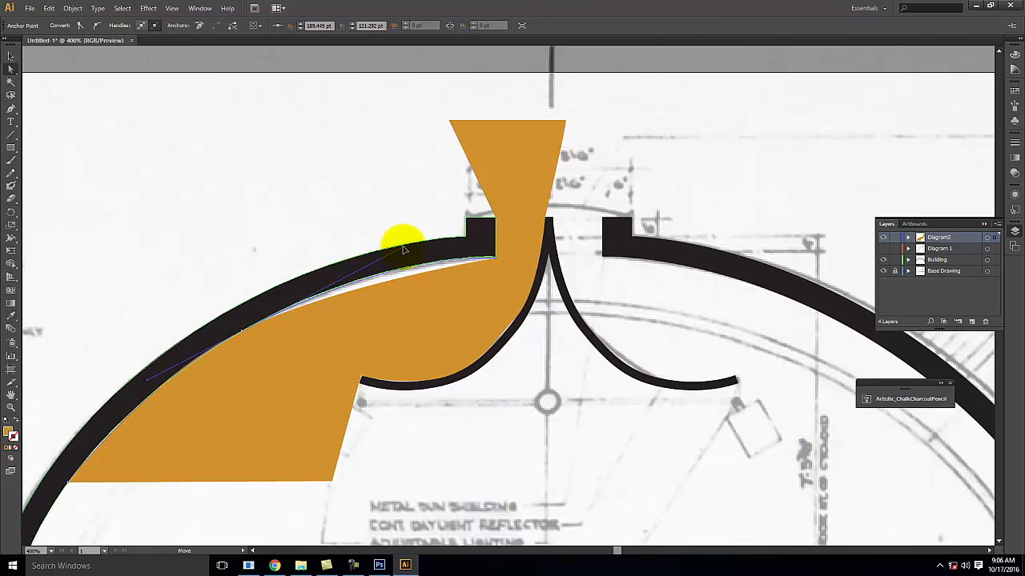
click(361, 165)
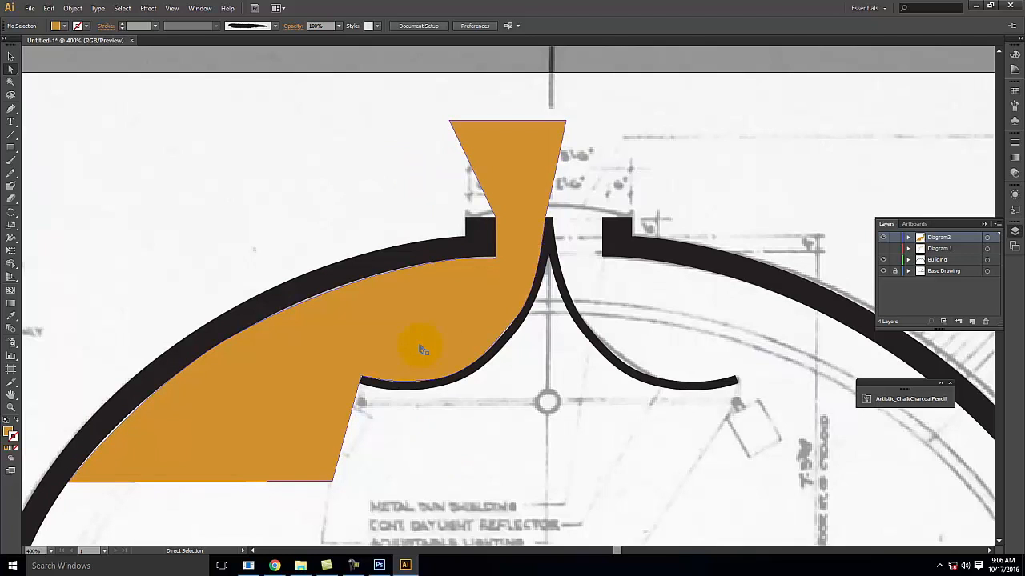
Select the light shape and apply a linear gradient fill with a 90° angle
key(ctrl+minus)
key(ctrl+minus)
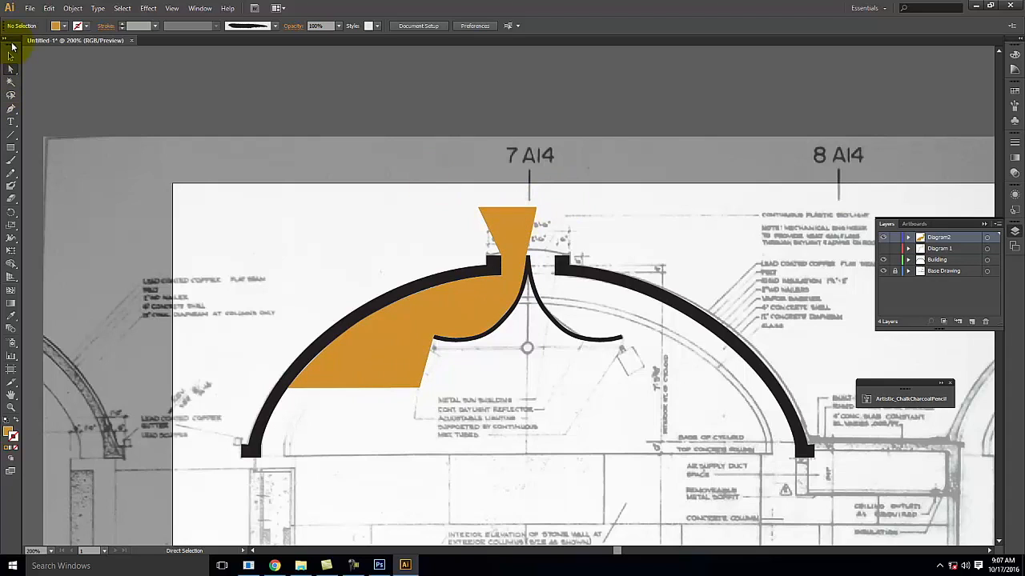
click(526, 222)
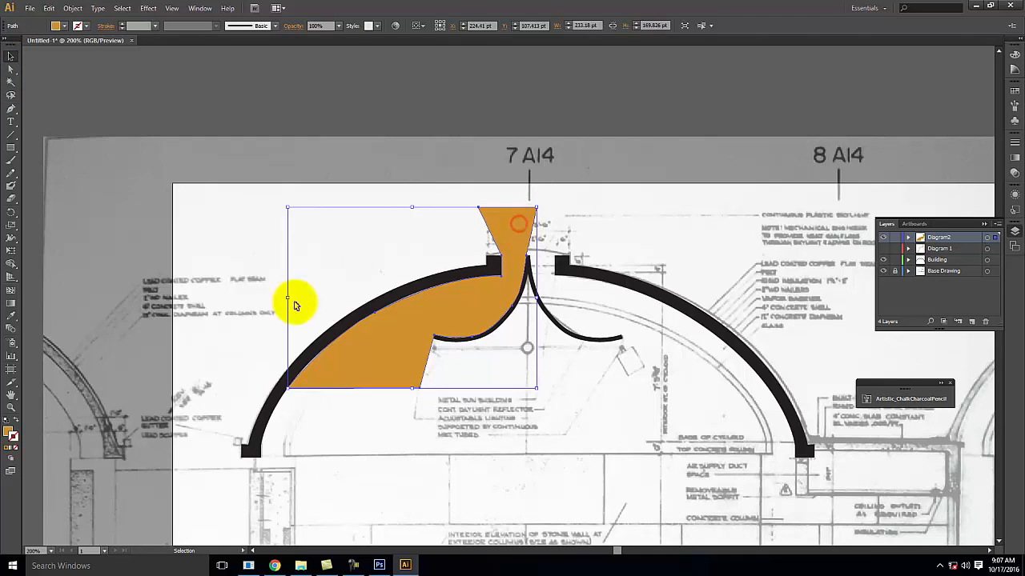
click(10, 433)
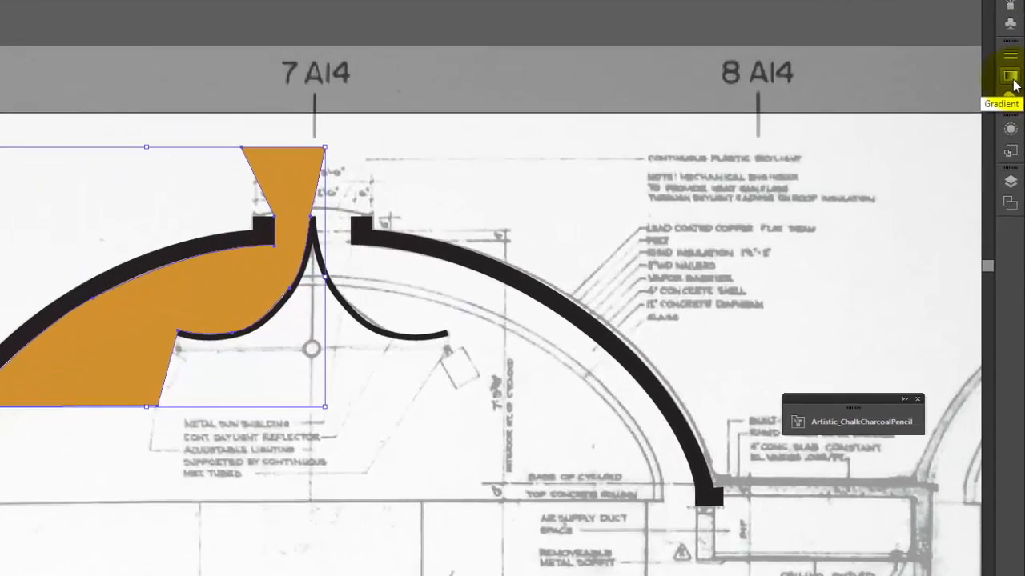
click(1017, 162)
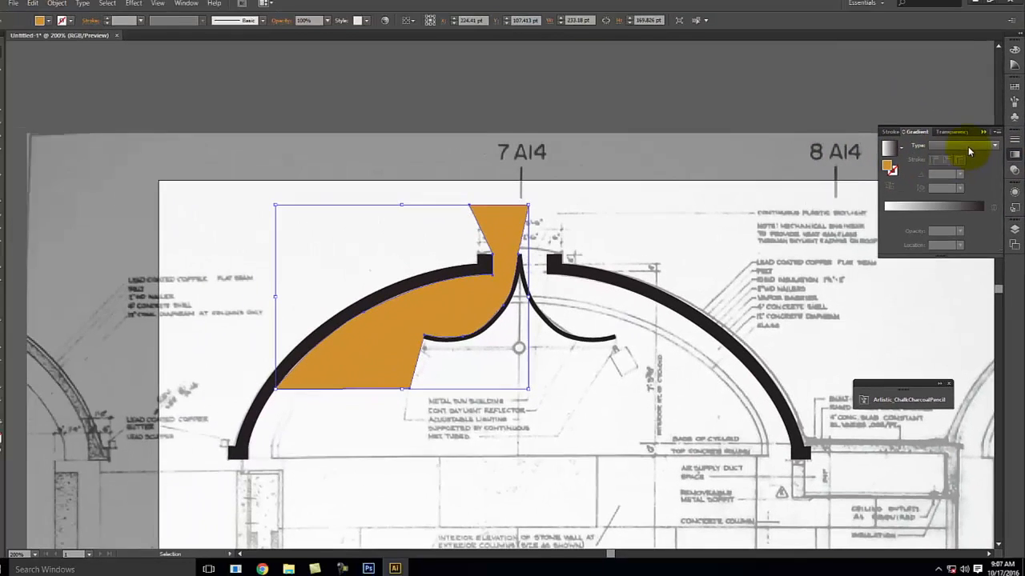
click(943, 51)
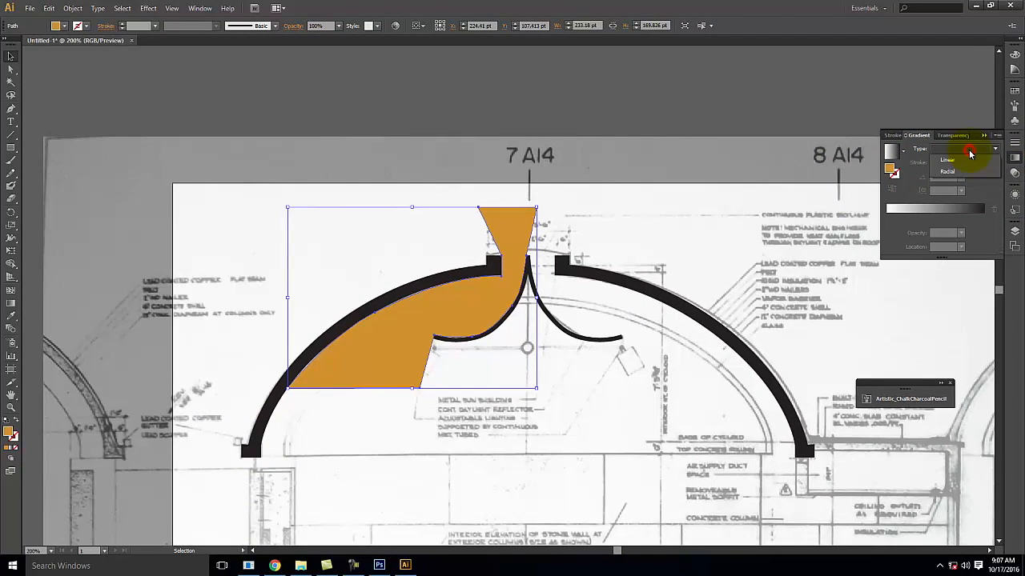
click(961, 165)
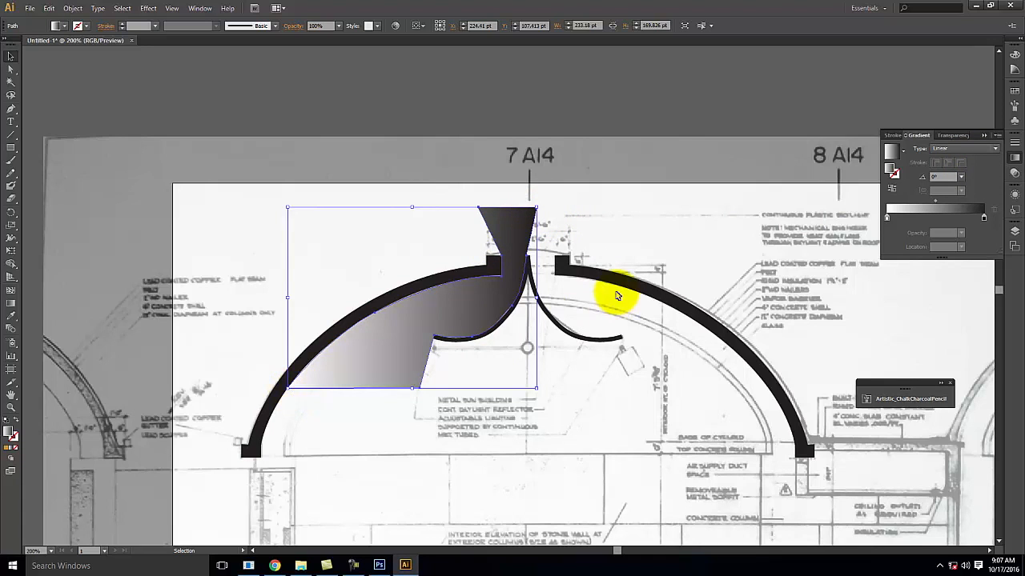
text(90)
key(Return)
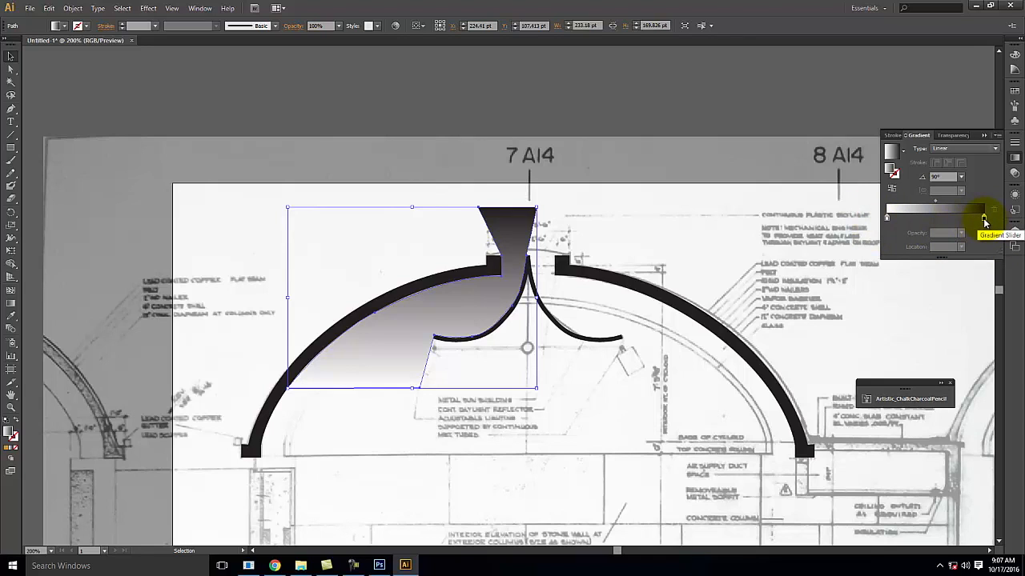
Recolor the gradient's black end stop to bright yellow, FFF42A
double_click(984, 219)
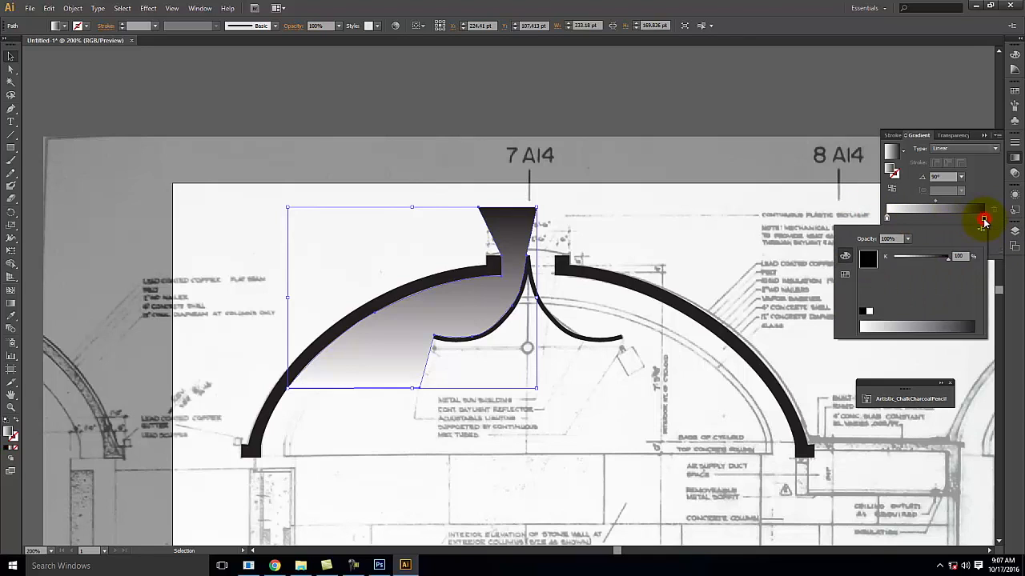
click(845, 276)
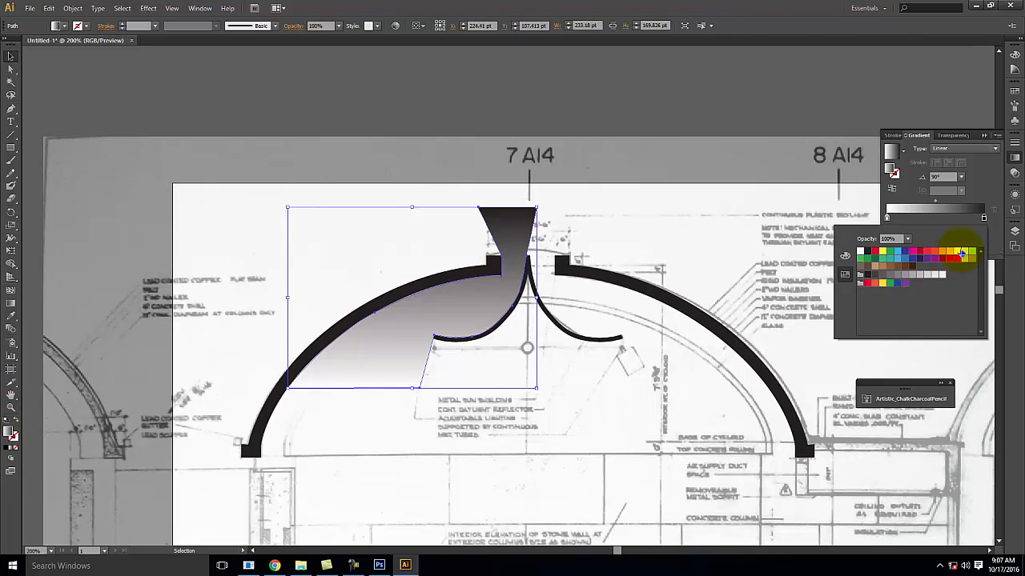
click(959, 253)
click(964, 253)
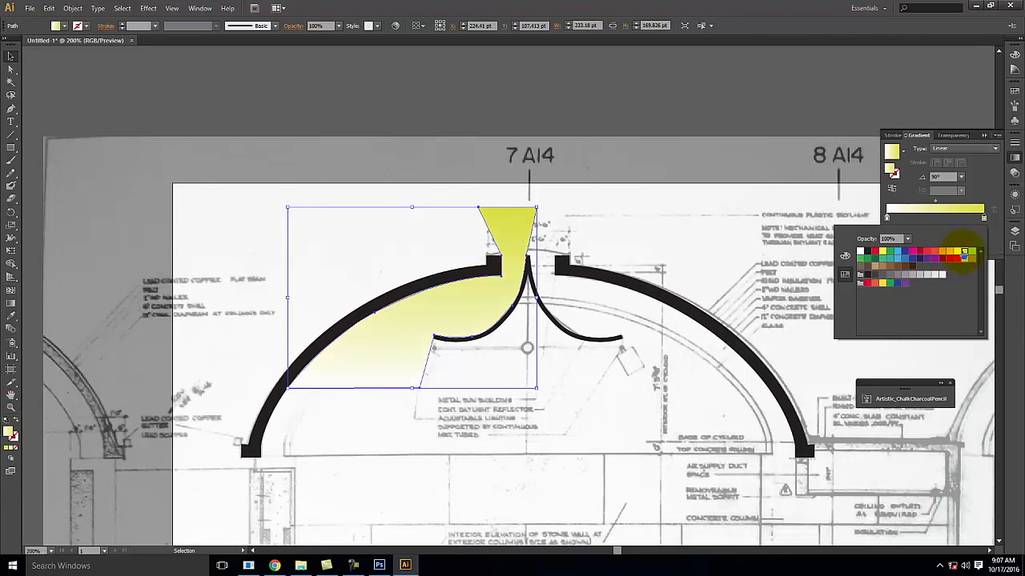
click(950, 253)
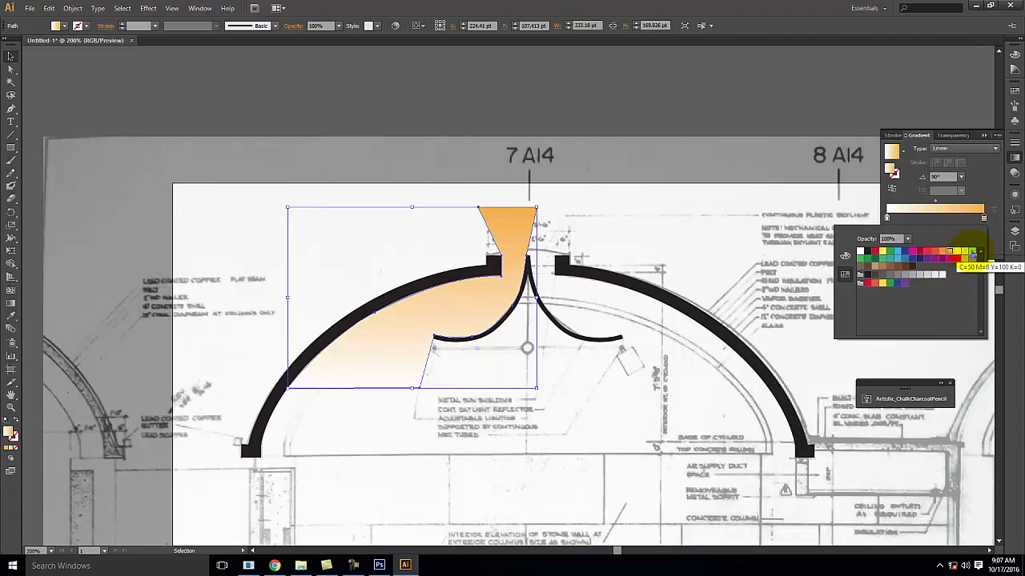
click(845, 255)
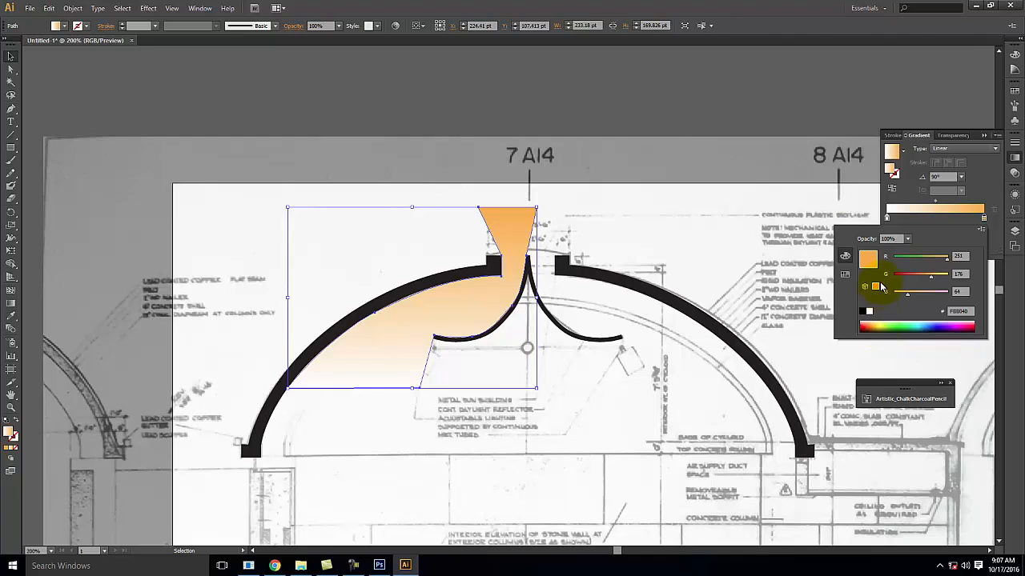
drag(878, 322, 881, 321)
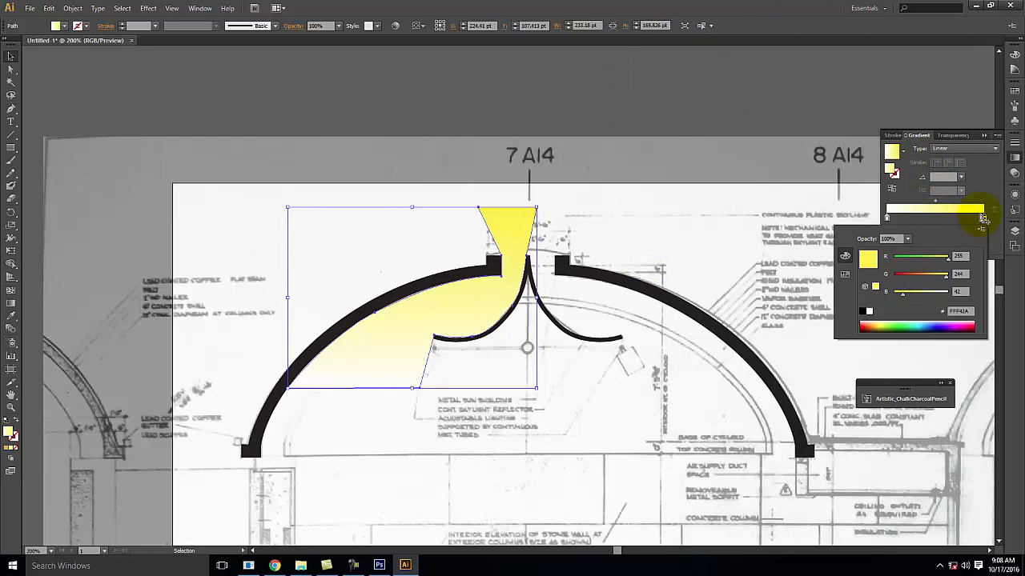
Add a yellow gradient stop at 53.76% and lower the light shape's opacity to 80%
click(984, 174)
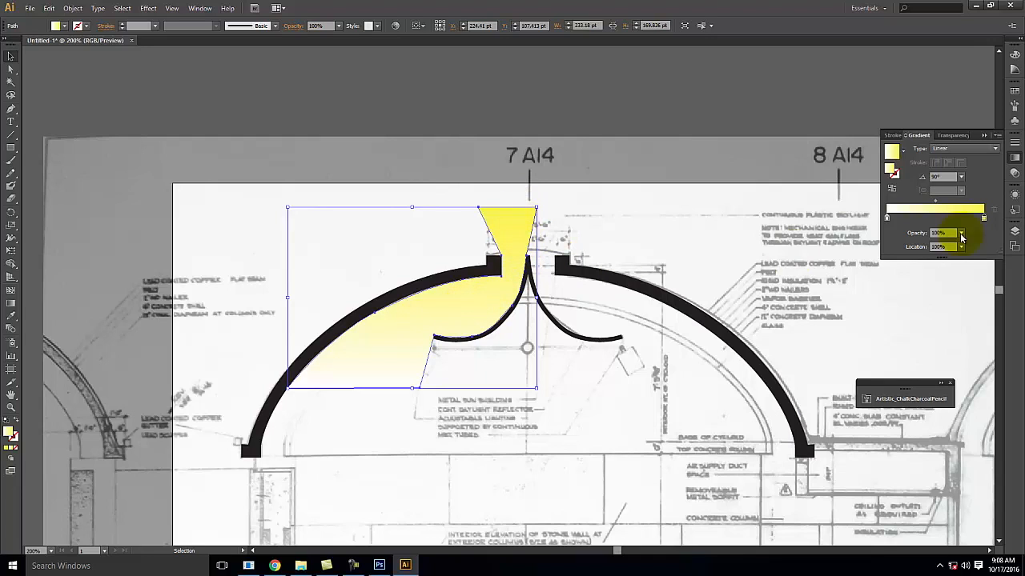
click(984, 218)
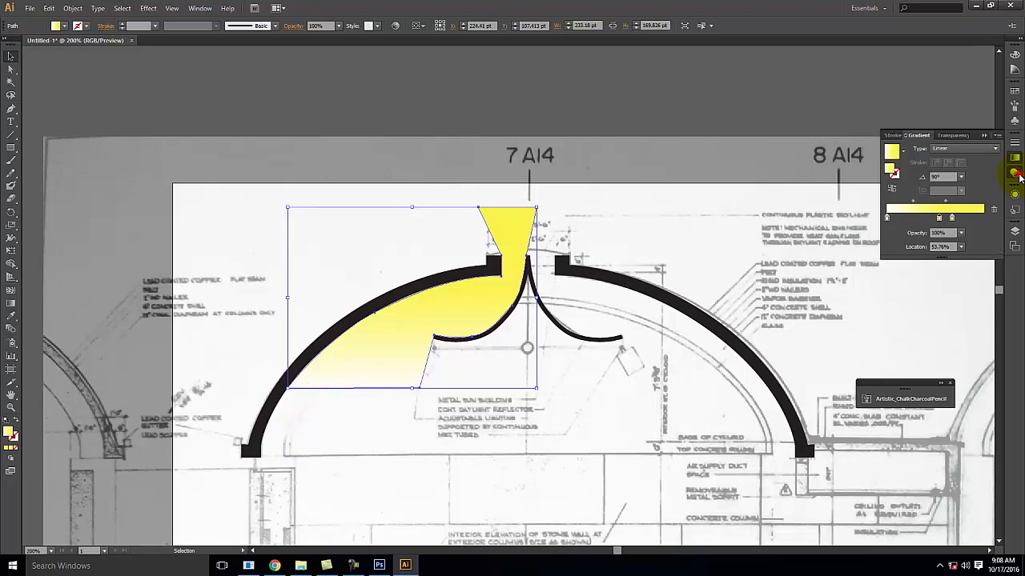
click(1014, 173)
click(995, 148)
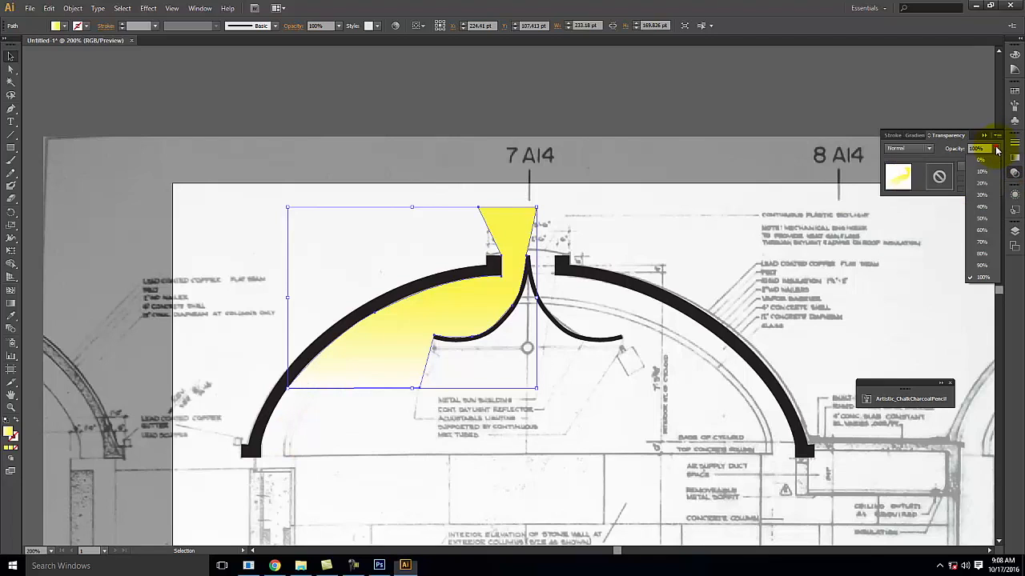
click(981, 254)
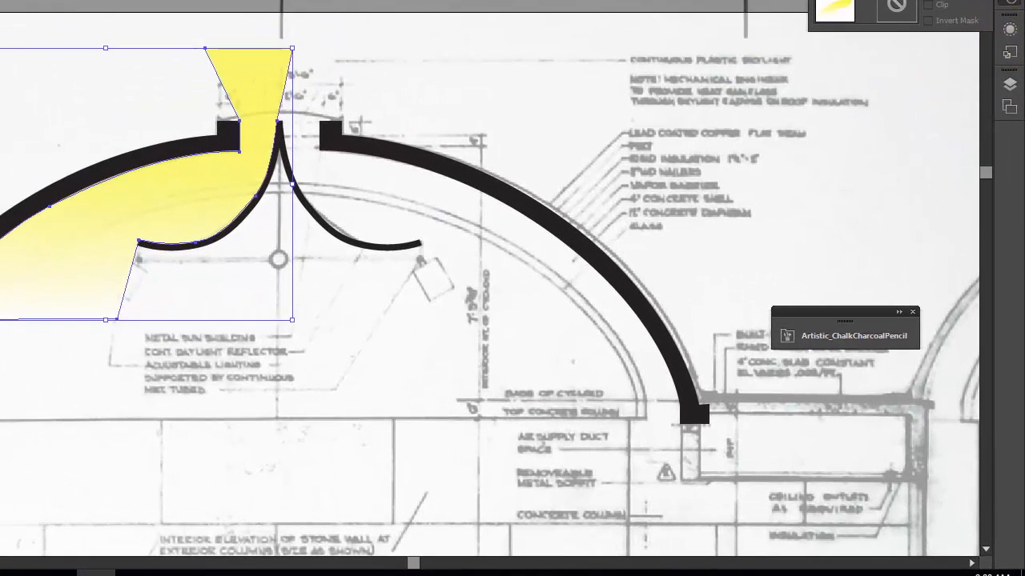
Lower the yellow light shape's opacity to 60% and deselect it
click(995, 149)
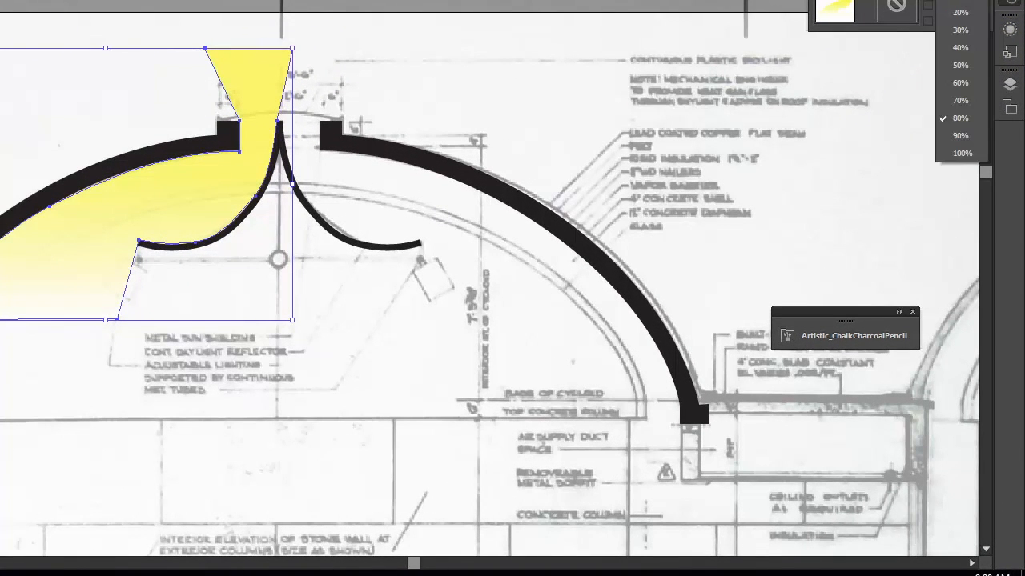
click(960, 82)
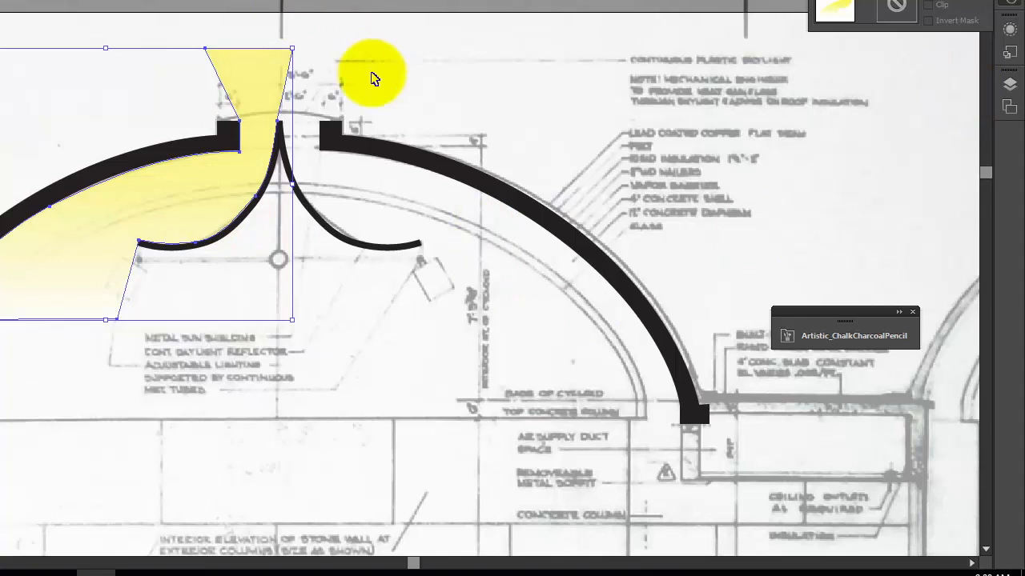
click(392, 40)
Duplicate the yellow light shape by copy and paste, and reflect the pasted copy across the vertical axis
click(233, 64)
key(ctrl+c)
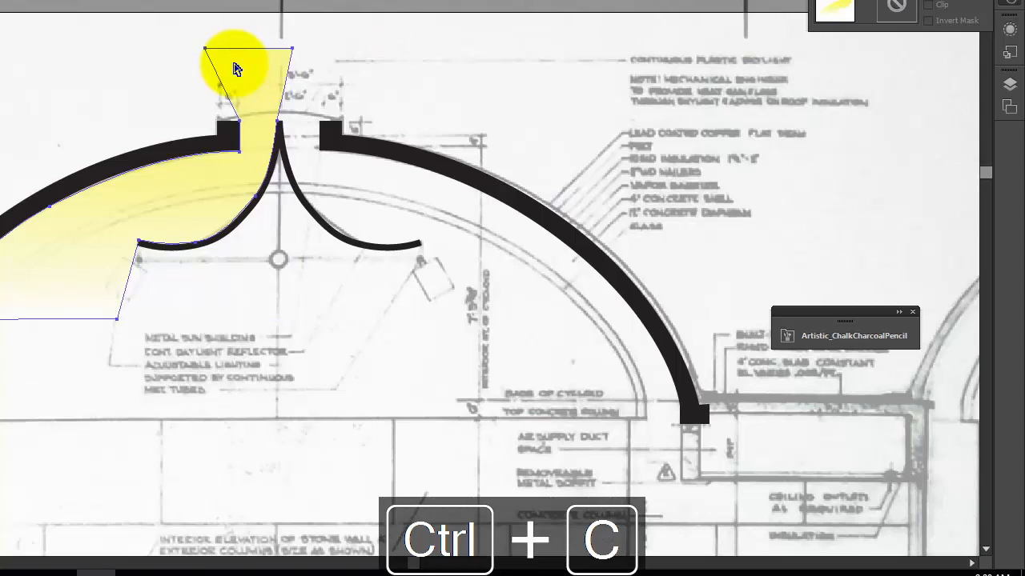
key(ctrl+v)
right_click(402, 62)
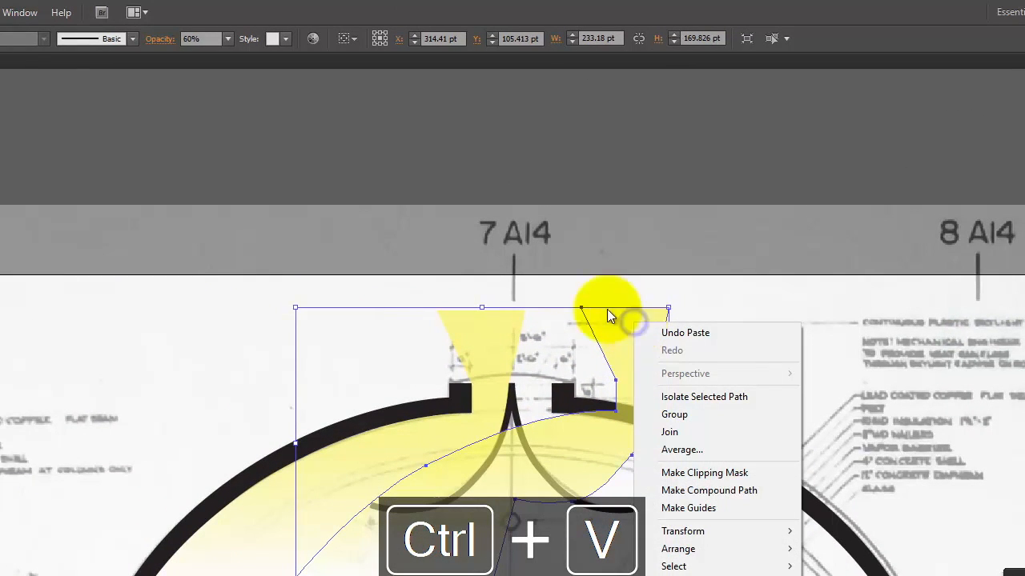
click(0, 12)
mouse_move(16, 30)
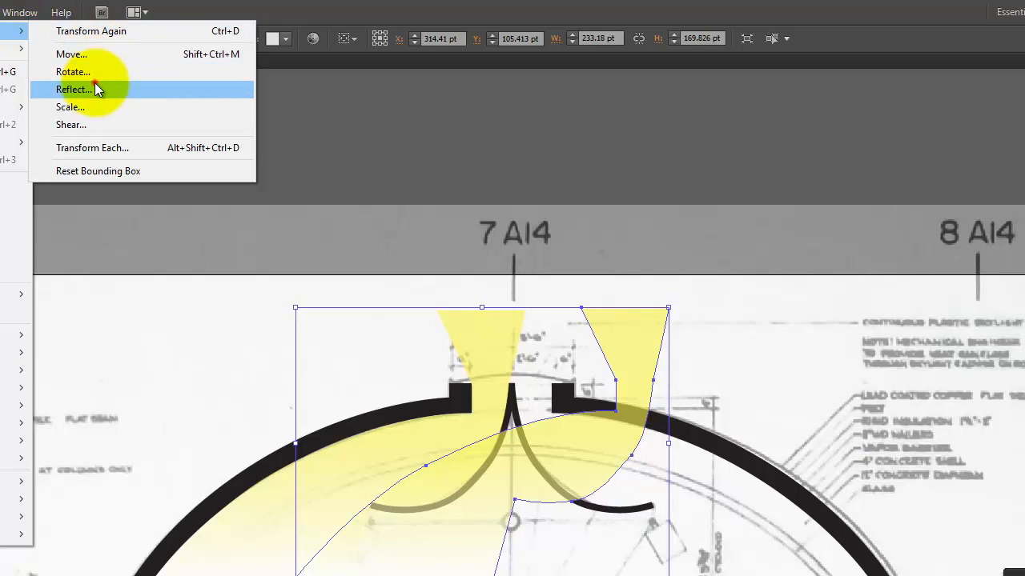
click(96, 89)
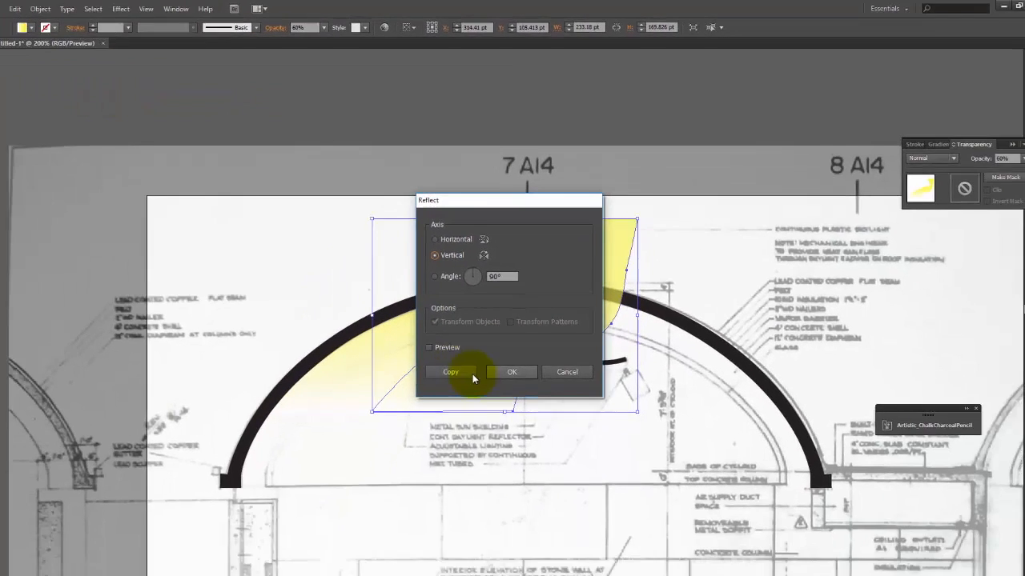
Create a vertically reflected copy of the yellow light shape and align it on the opposite side of the skylight
click(471, 376)
drag(388, 245, 538, 236)
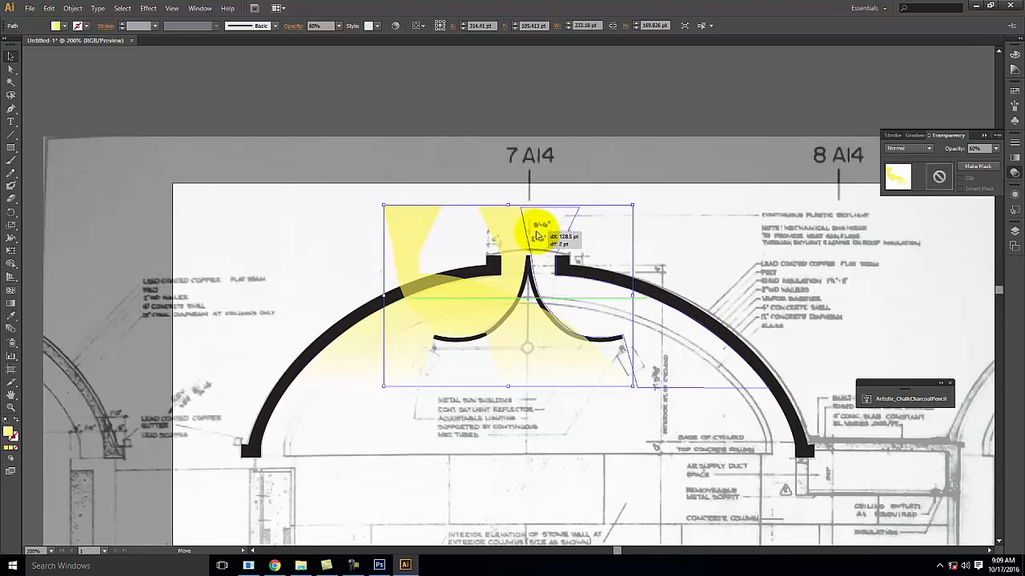
click(645, 167)
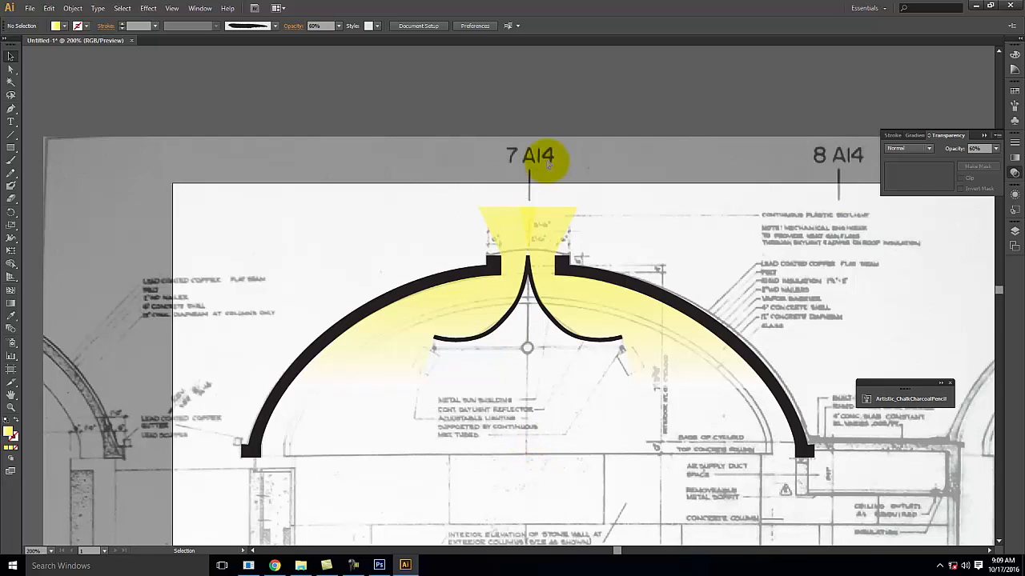
Hide the Base Drawing layer to check the diagram on its own, and show the layer again
scroll(549, 160, down, 4)
scroll(548, 165, down, 1)
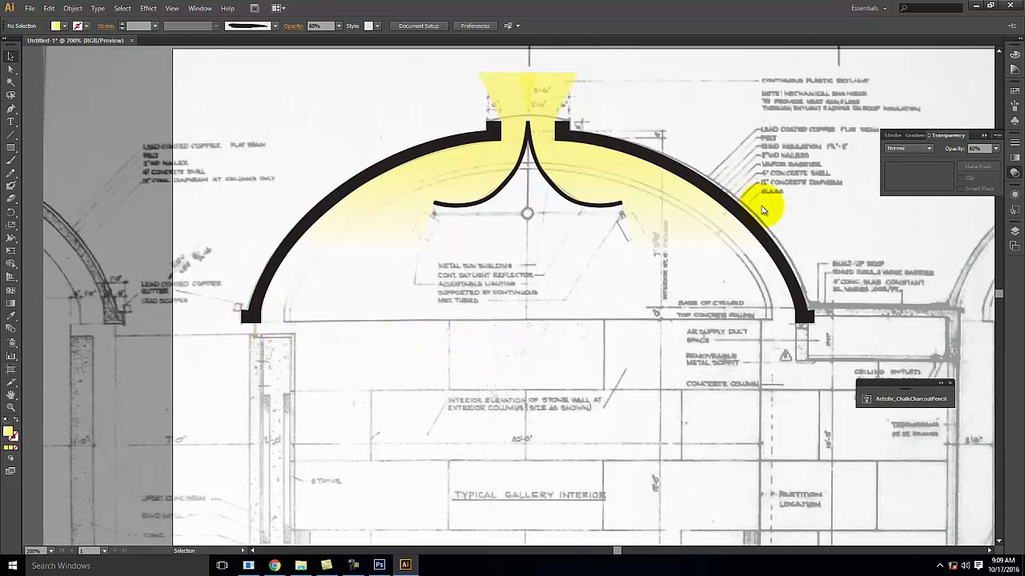
click(1014, 231)
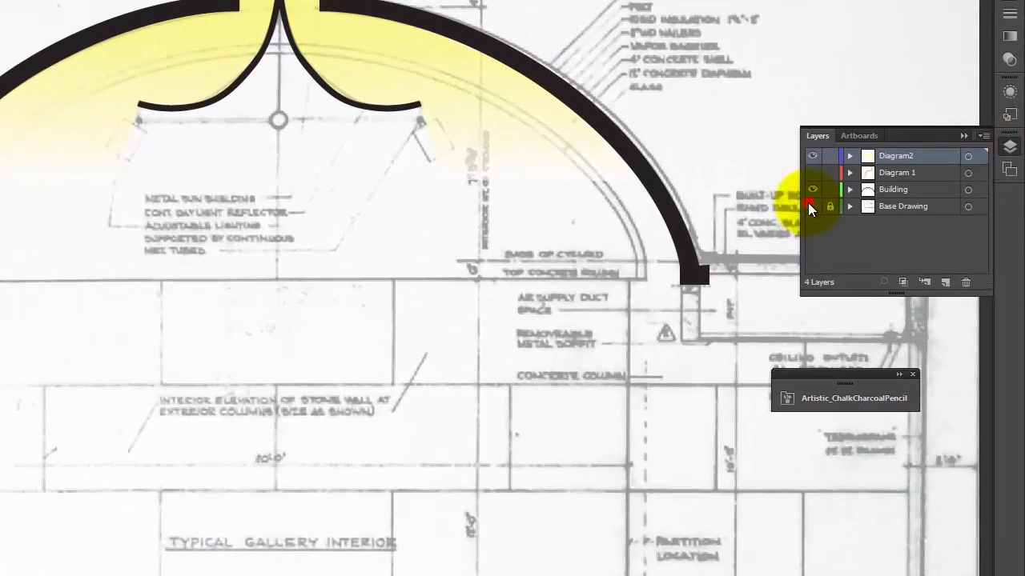
click(887, 272)
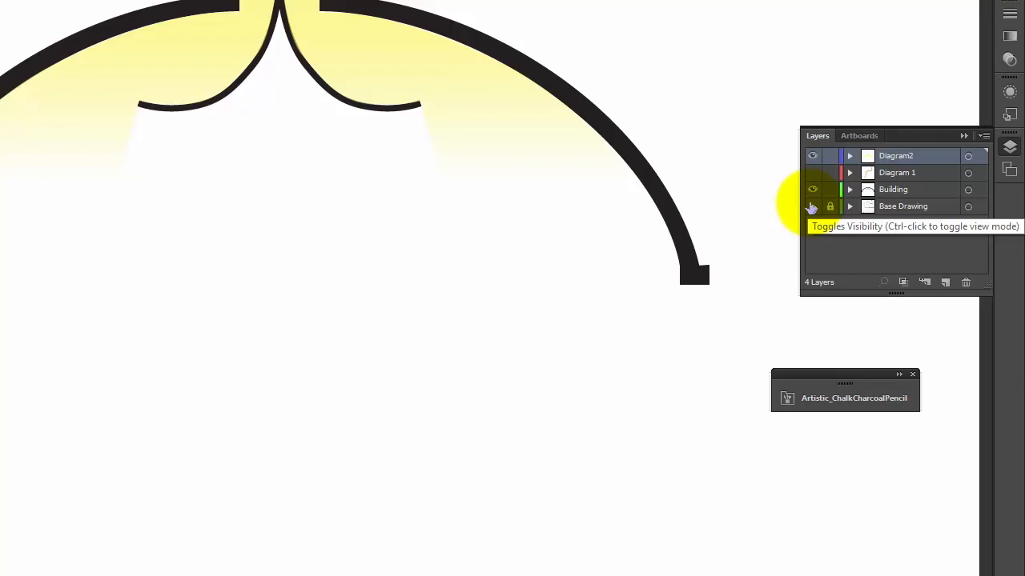
click(811, 208)
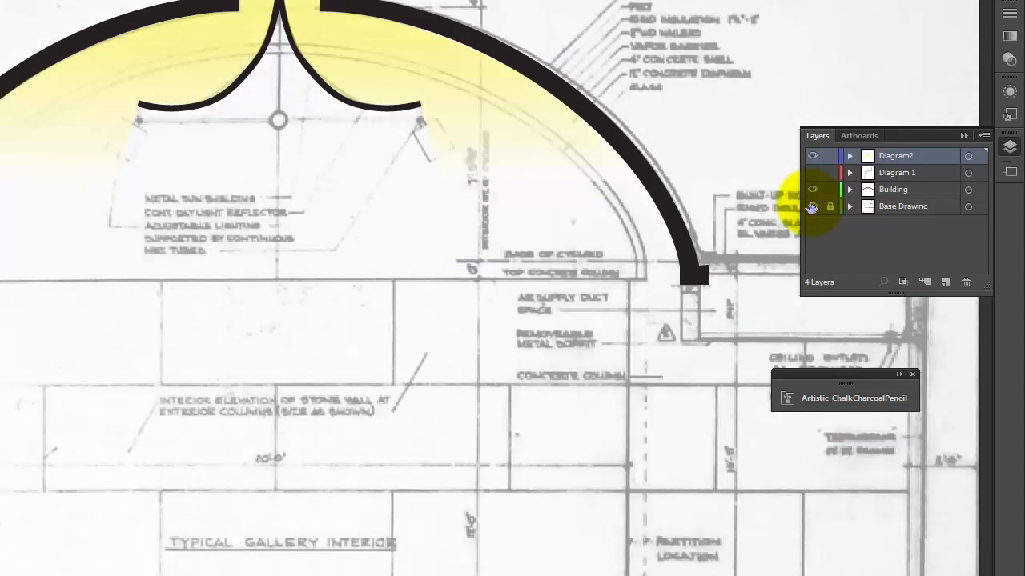
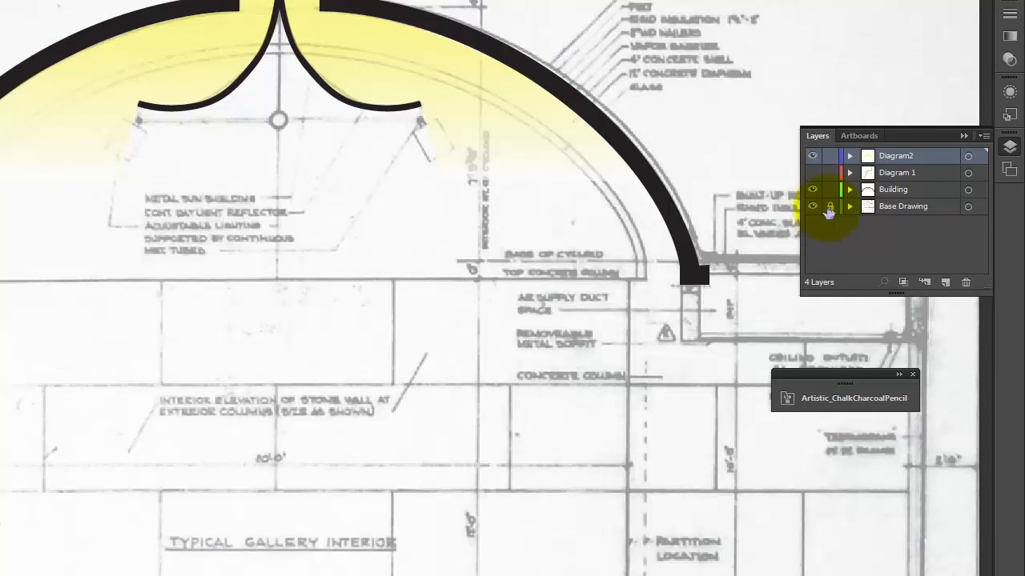
Unlock the Base Drawing layer and set its section image's opacity to 30%
click(761, 330)
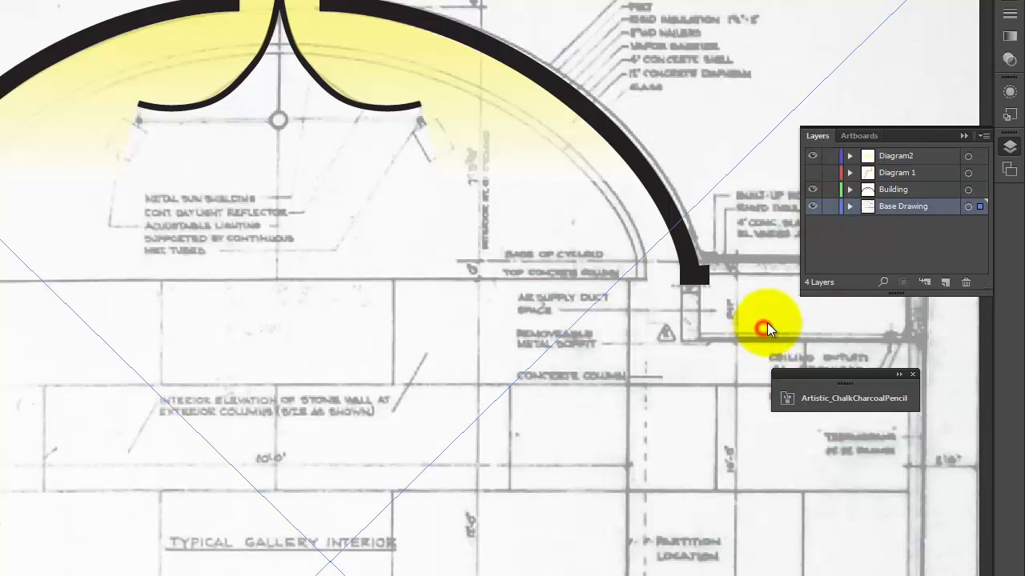
click(1007, 58)
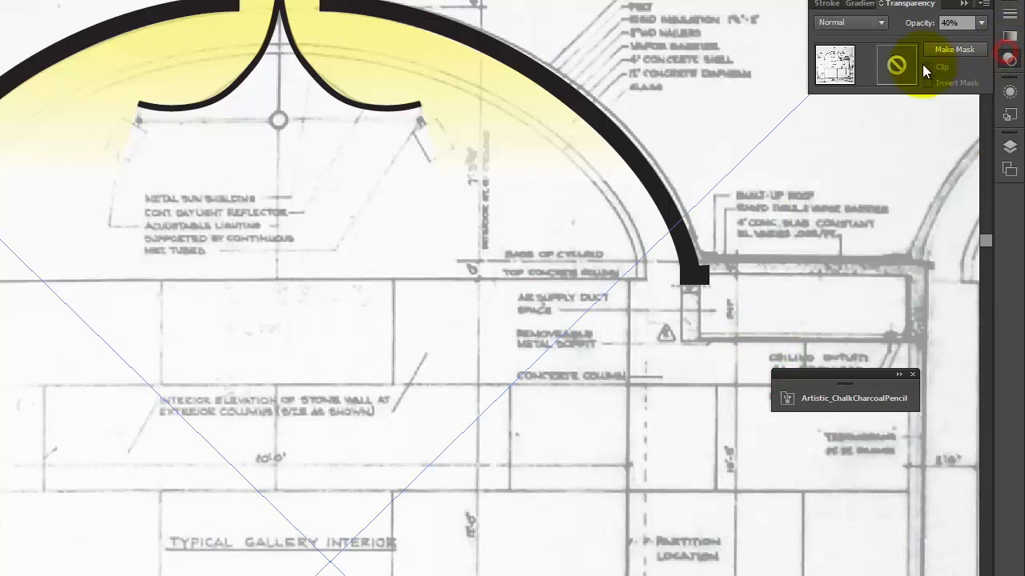
click(981, 24)
click(960, 95)
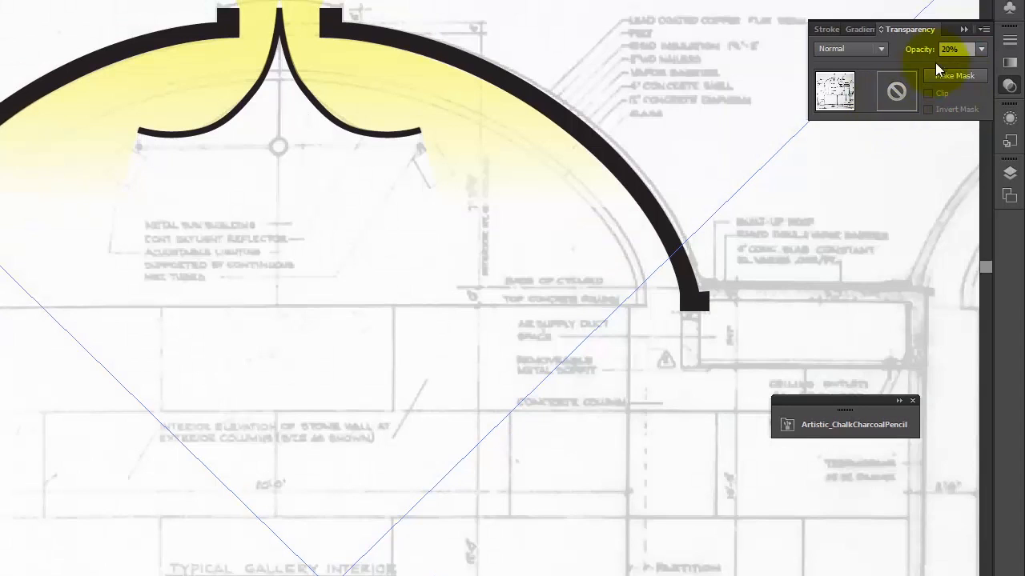
click(978, 50)
click(962, 125)
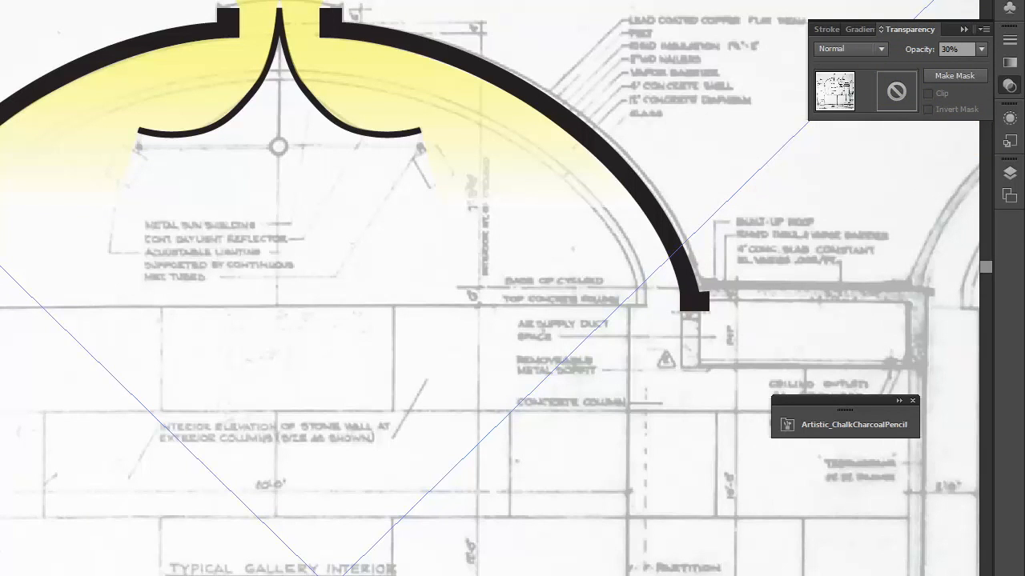
Create a new Letter-size landscape document and place the Kimball_Archigraphie_1 image in it as a linked file
key(ctrl+n)
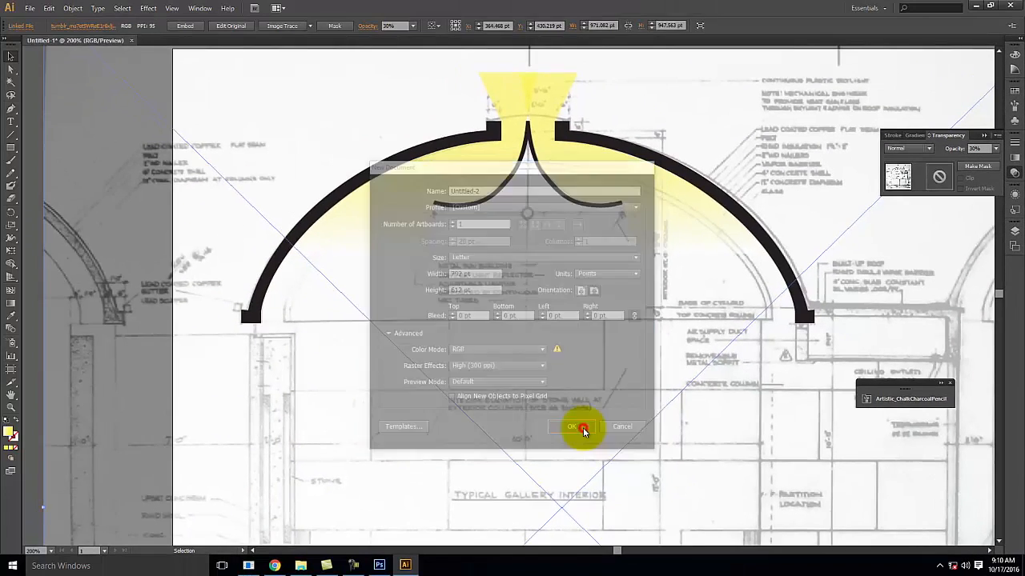
click(479, 450)
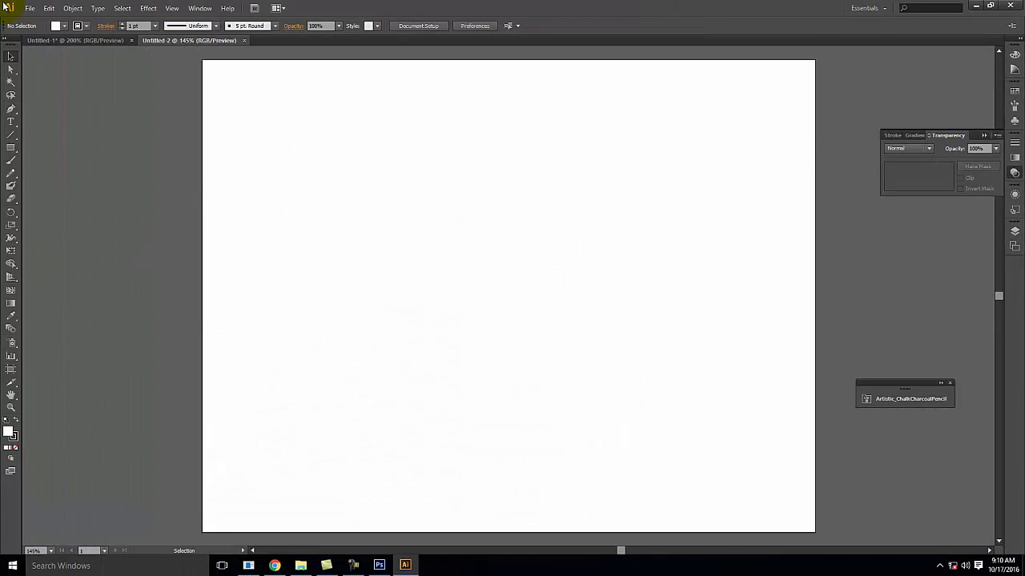
click(30, 9)
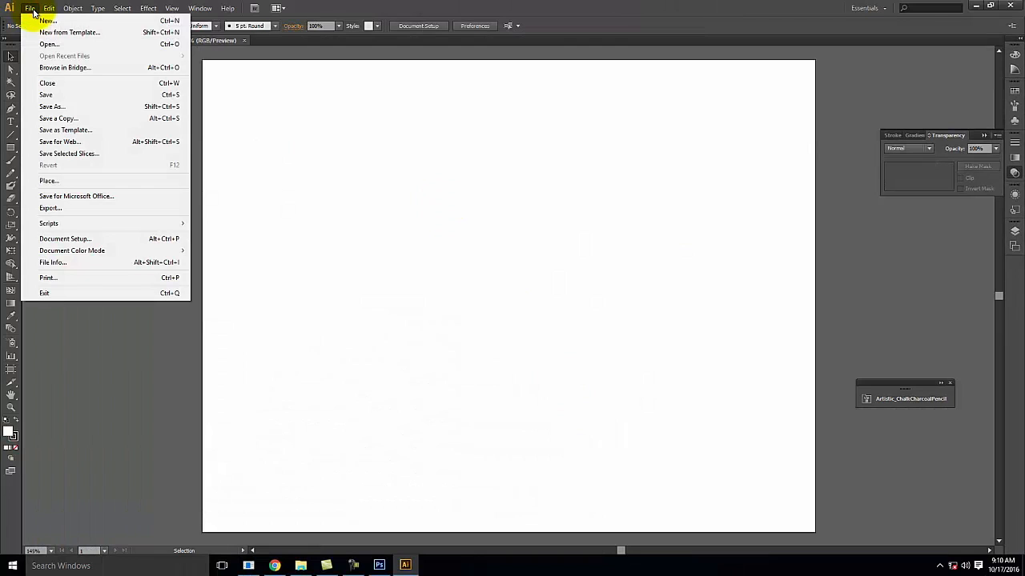
click(53, 181)
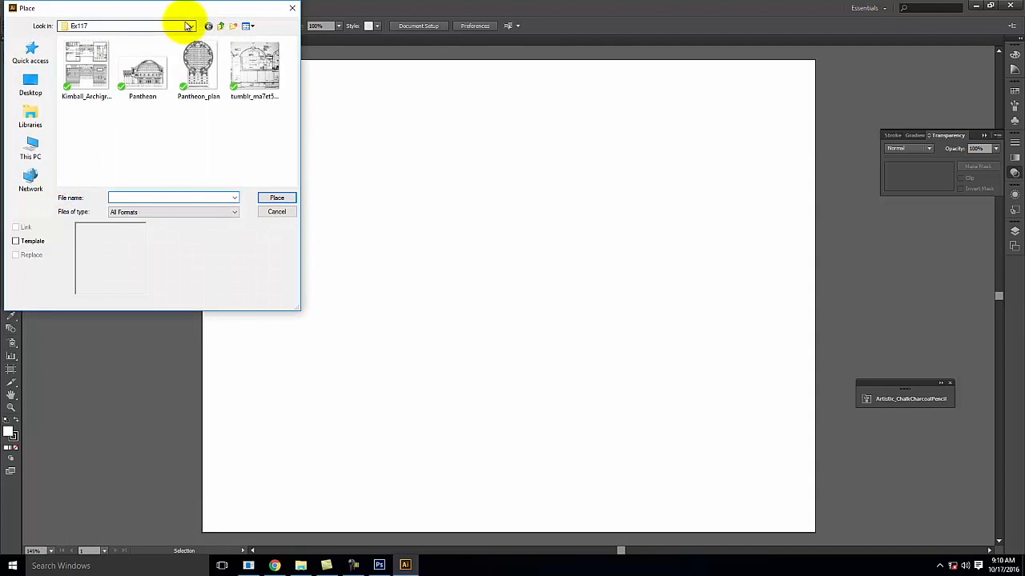
click(65, 62)
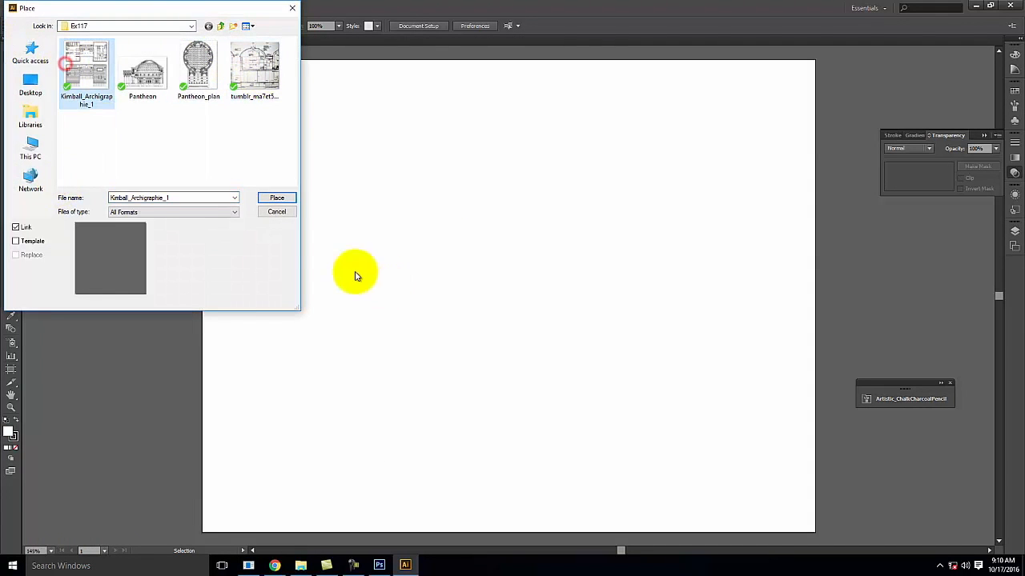
click(276, 198)
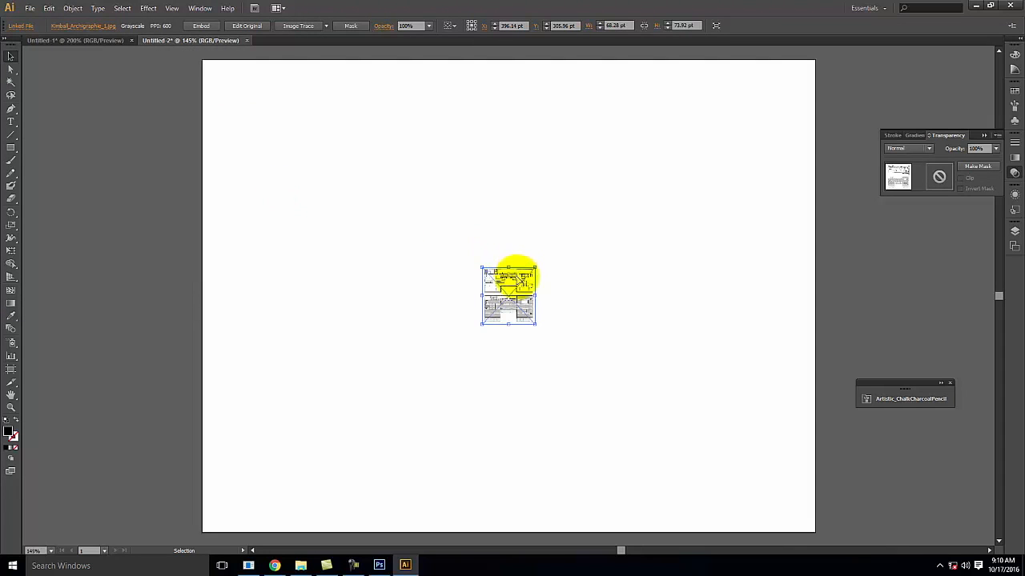
Enlarge the placed floor plan image with Free Transform to about 732 pt wide and 793 pt high
click(13, 253)
drag(478, 267, 116, 108)
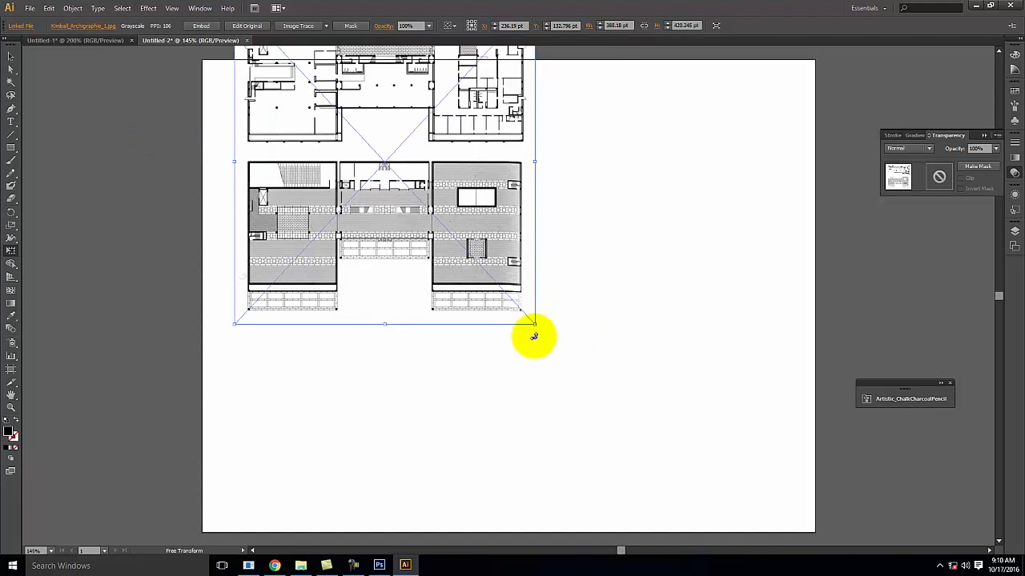
drag(532, 324, 823, 488)
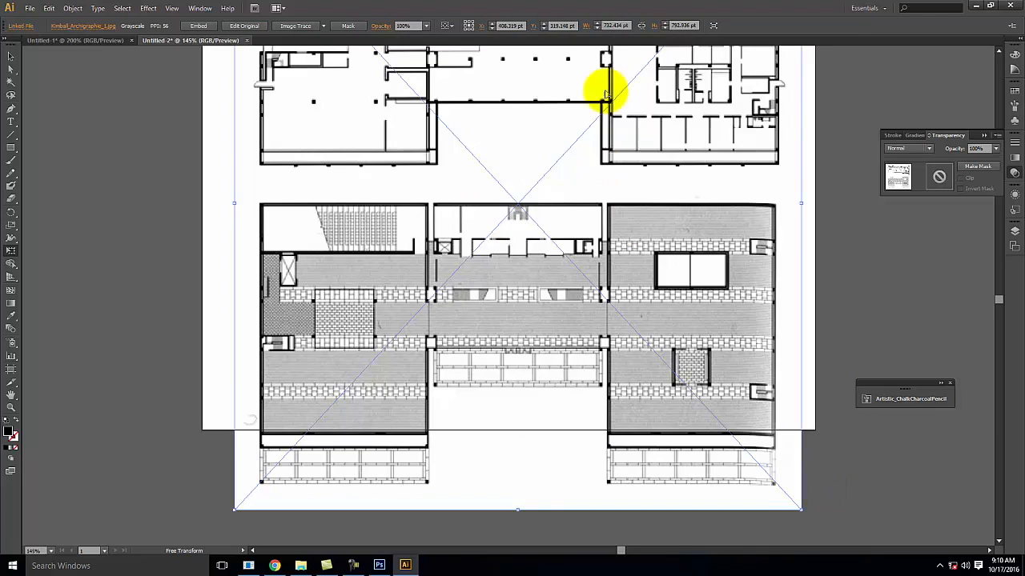
Position the floor plan image so the upper plan fits within the artboard, centred at about X 408 pt, Y 619 pt, and deselect it
click(664, 121)
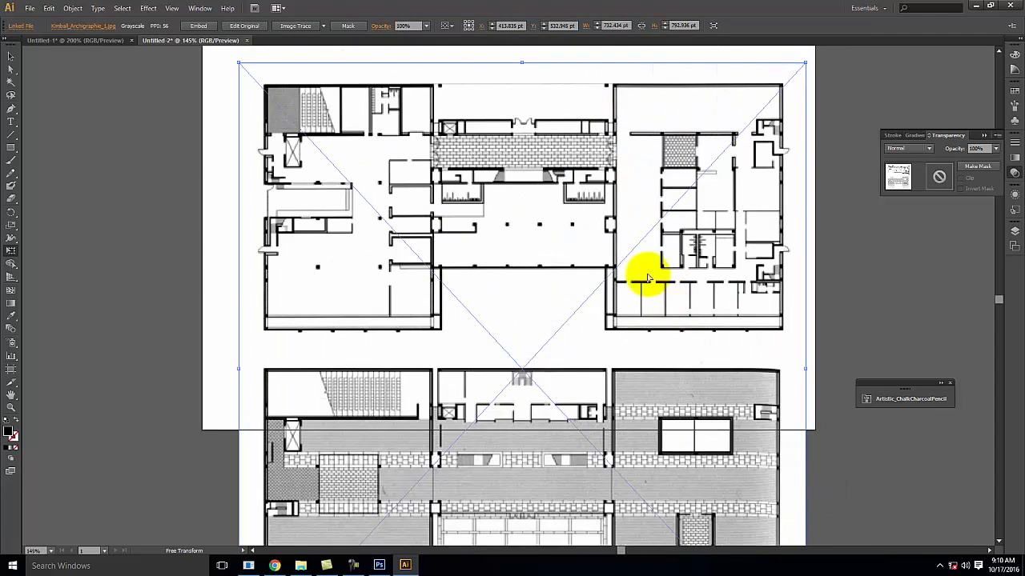
scroll(492, 264, down, 1)
scroll(500, 253, up, 2)
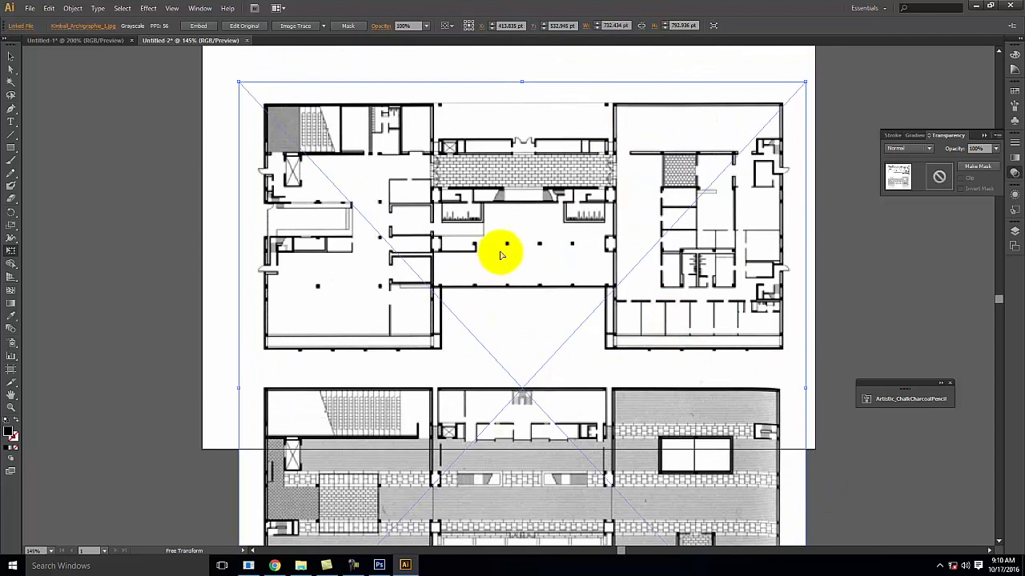
drag(693, 237, 696, 308)
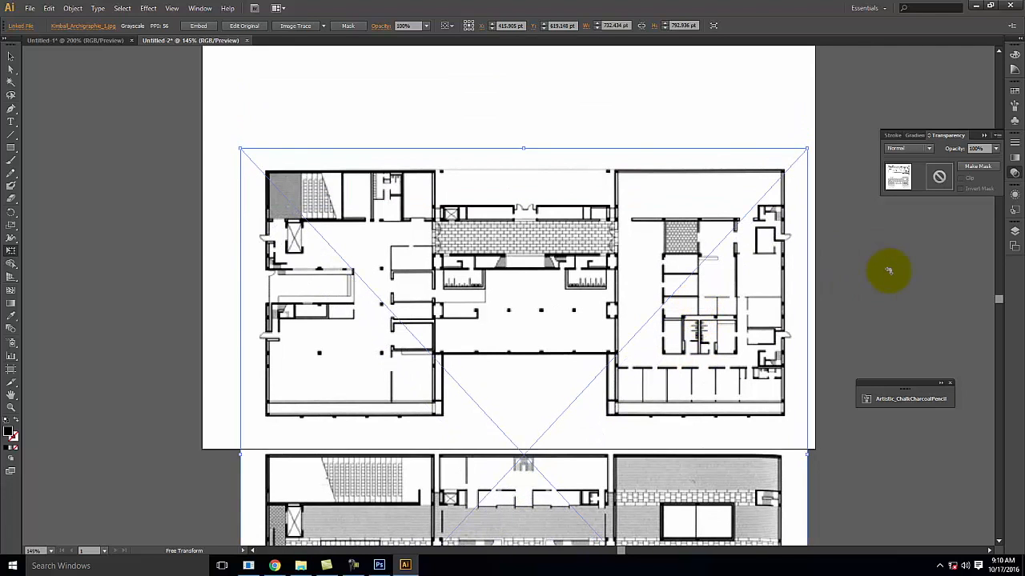
key(Left)
key(Left)
key(Left)
key(Left)
key(Left)
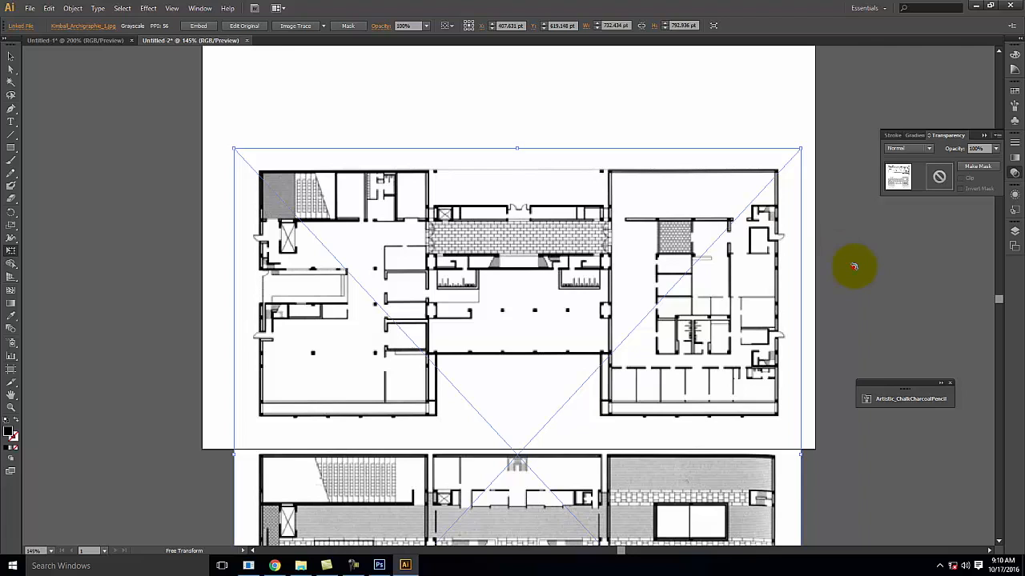
click(11, 56)
click(56, 125)
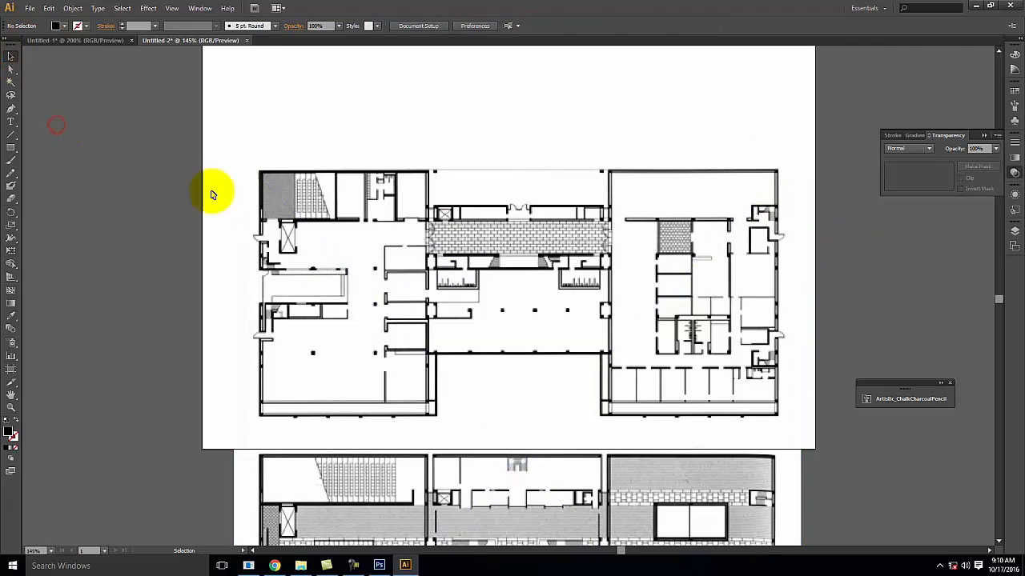
Rename the floor plan image's layer as Base Drawing and lock it
click(1013, 232)
double_click(934, 238)
text(Base Drawing)
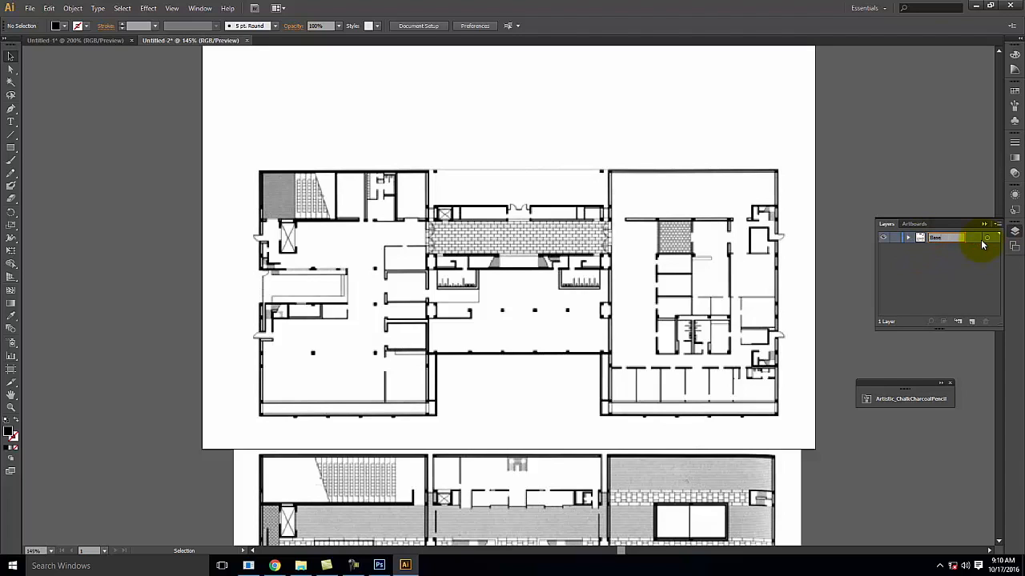
click(895, 239)
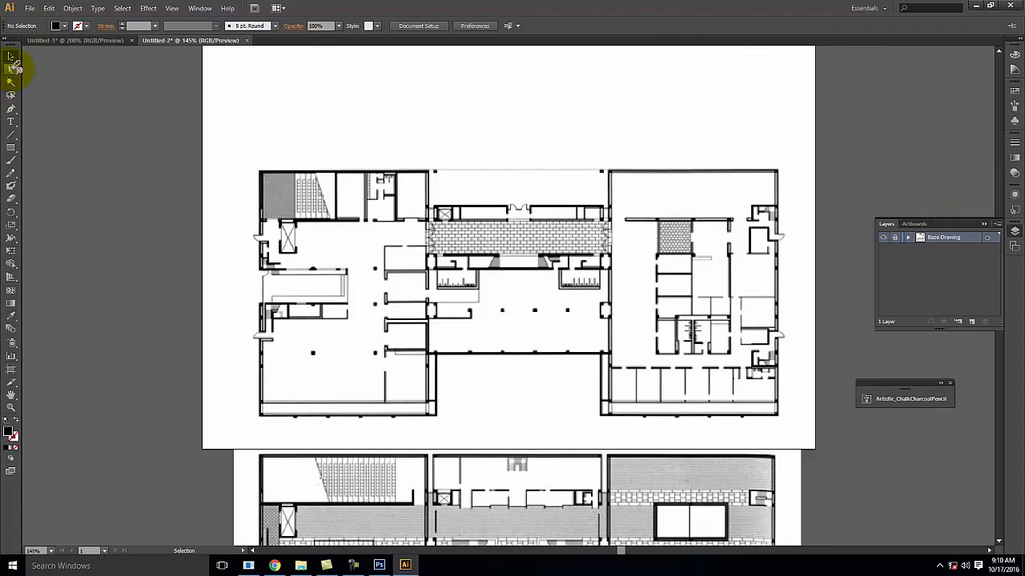
Add a new layer named Building above the Base Drawing layer
click(973, 322)
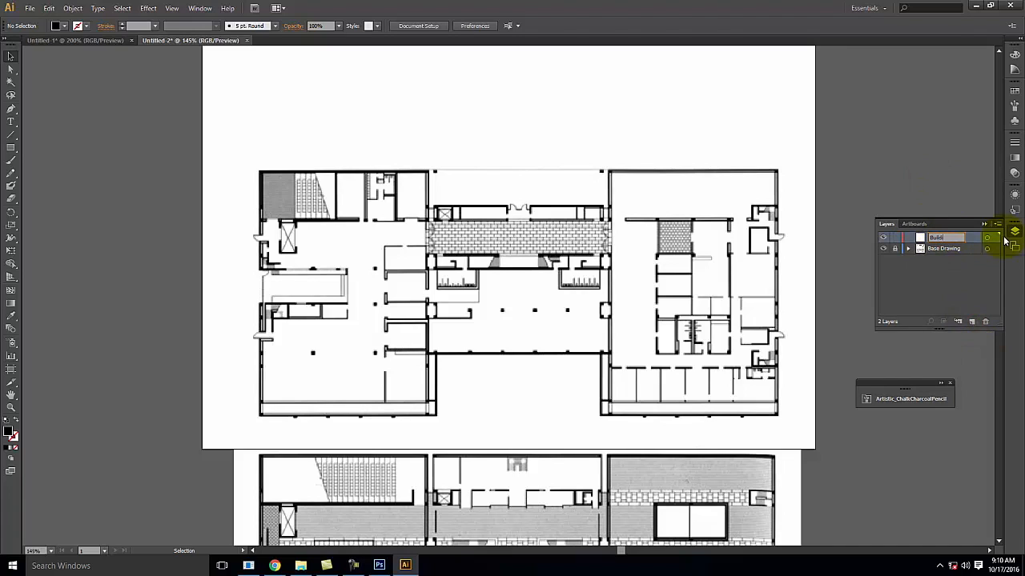
click(960, 281)
click(960, 239)
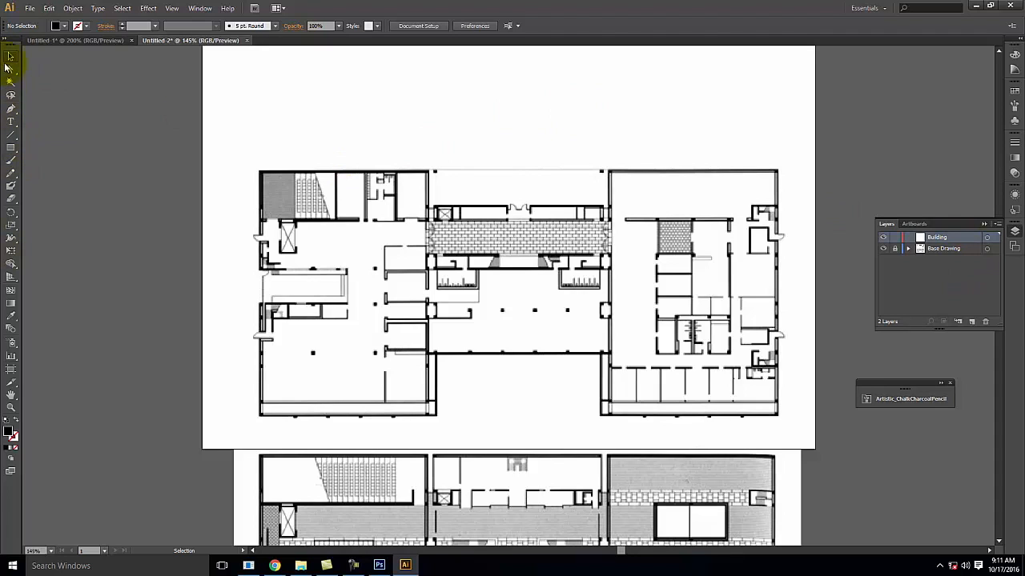
With the Pen tool, trace the left wing's upper edge and the central block's upper wall, swapping fill and stroke for an unfilled black outline
click(261, 174)
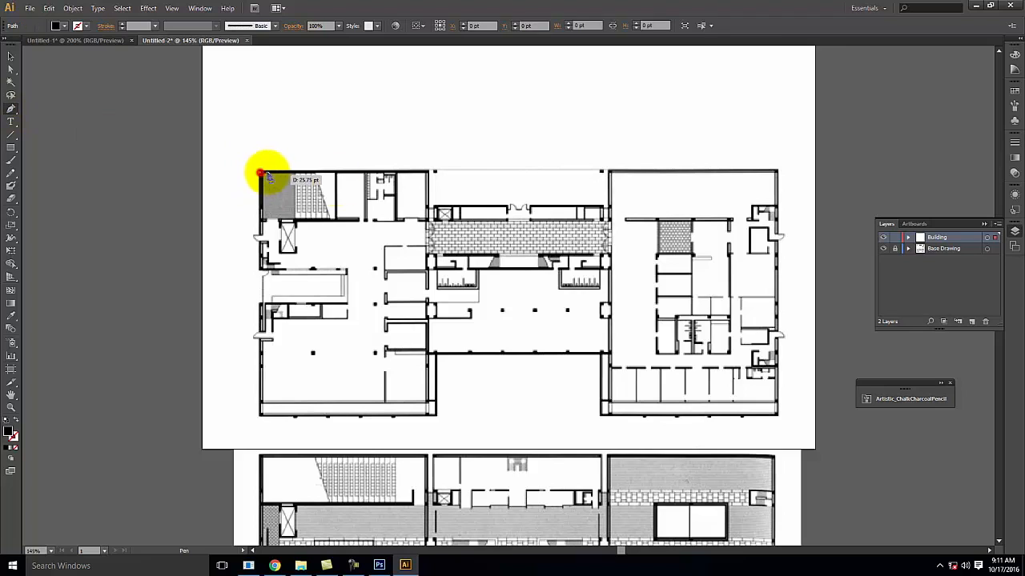
click(430, 173)
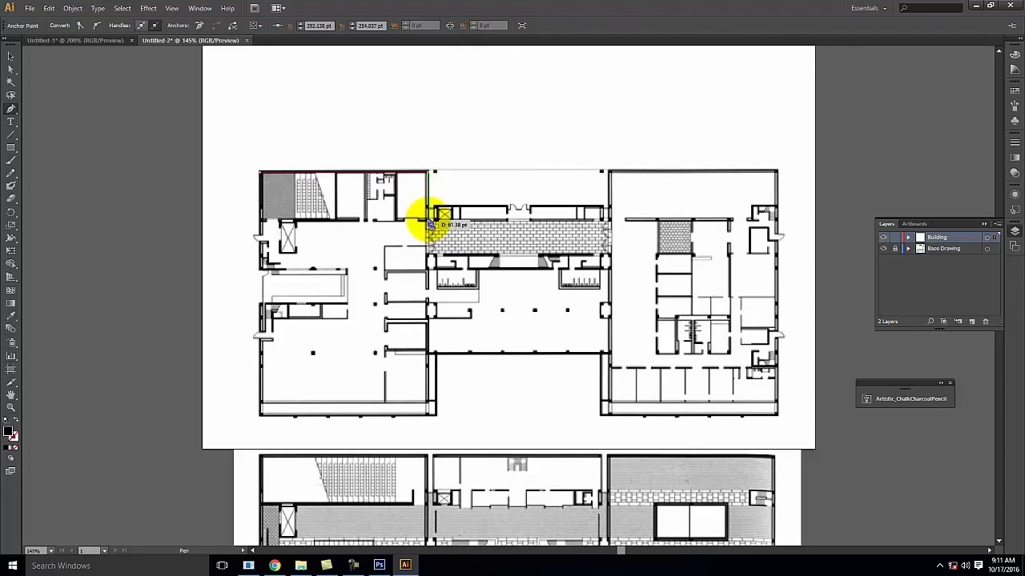
click(428, 219)
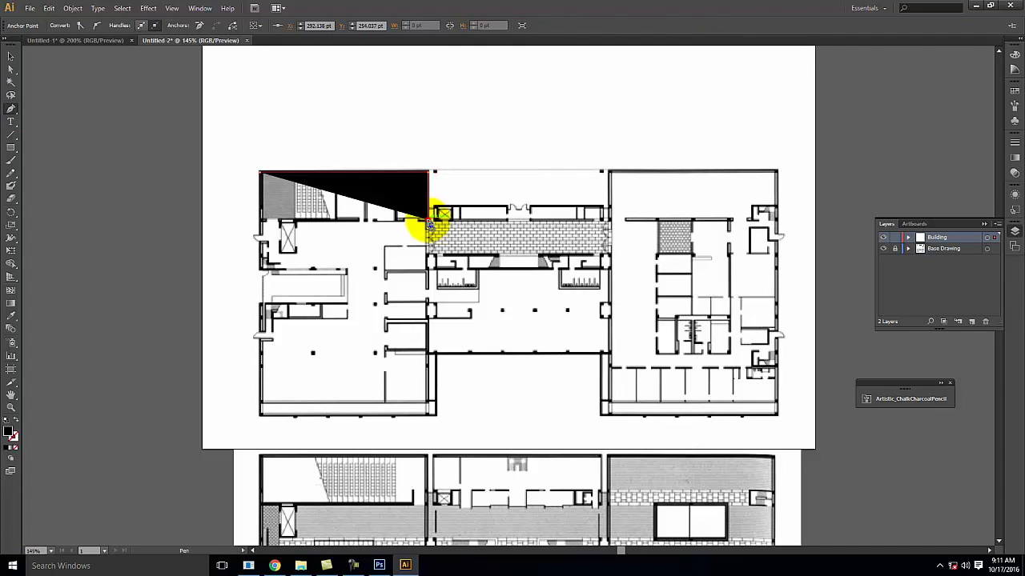
click(609, 223)
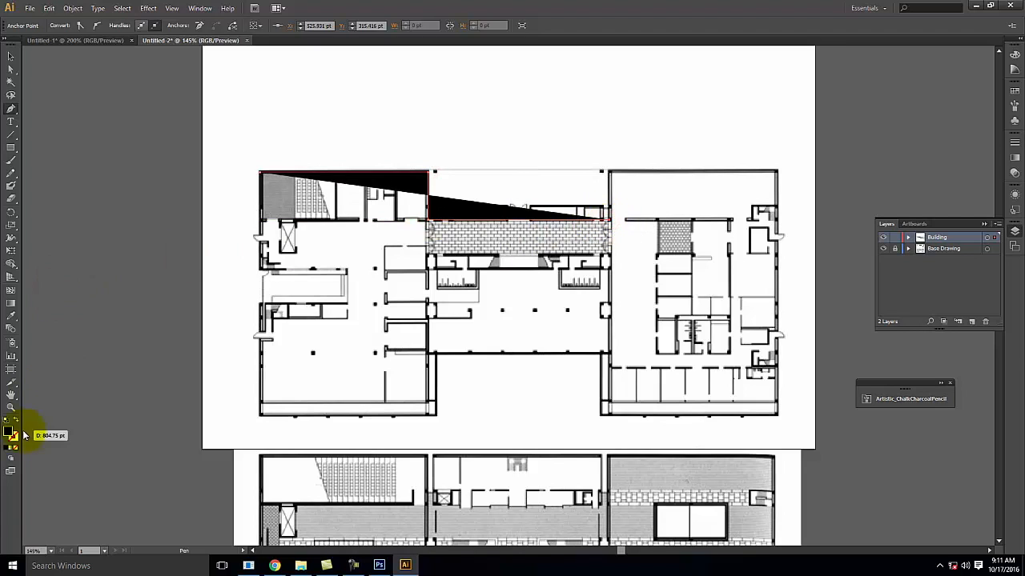
click(17, 420)
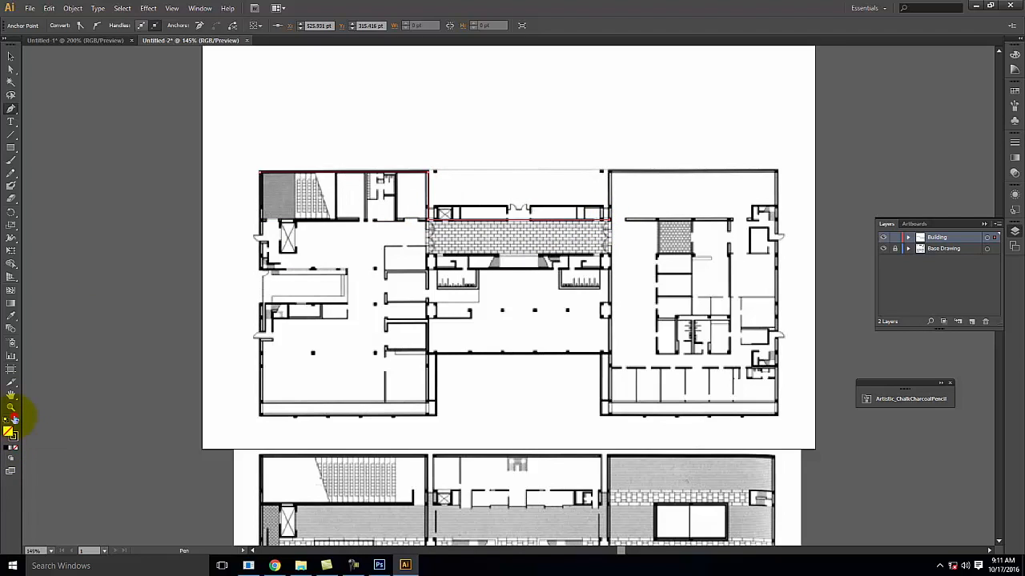
Continue the building outline around the right wing, down to its lower edge and up to the courtyard's inner right corner
click(612, 173)
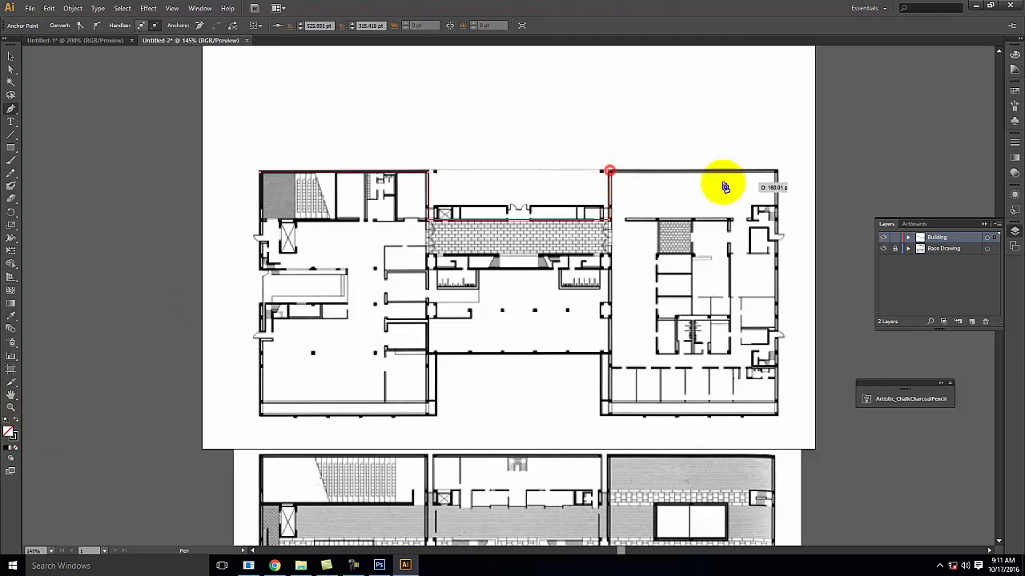
click(778, 173)
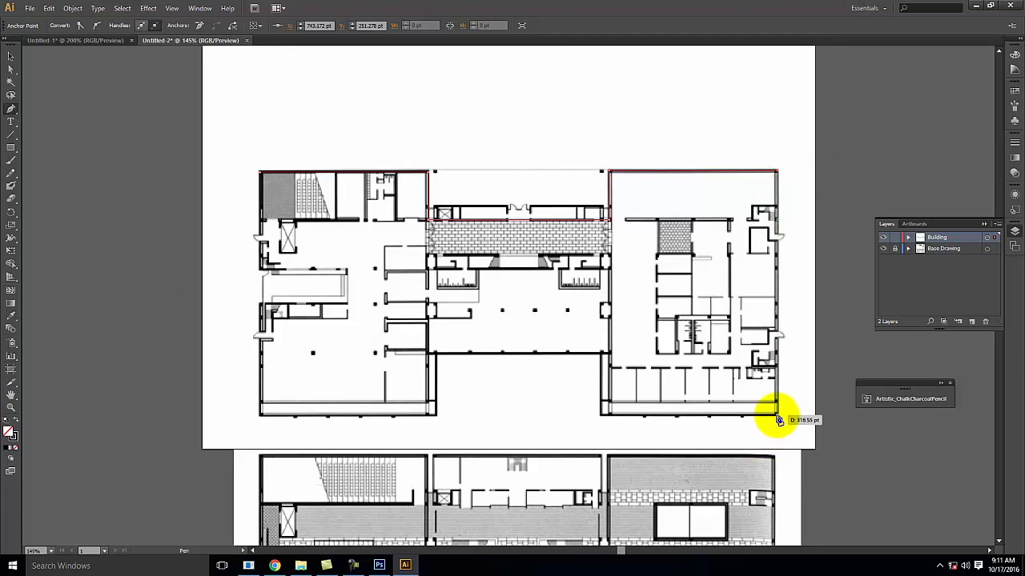
click(778, 416)
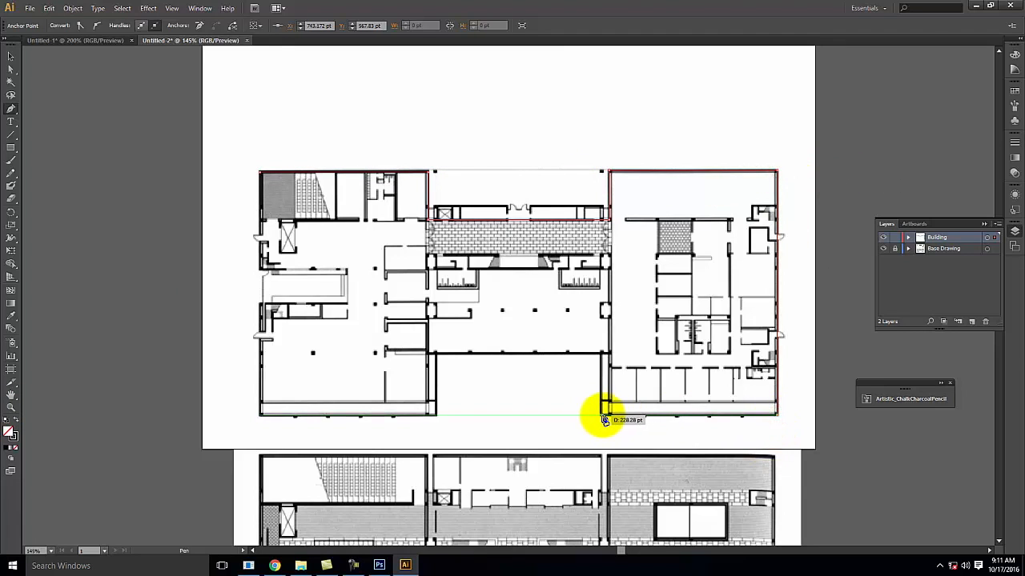
click(602, 417)
click(601, 354)
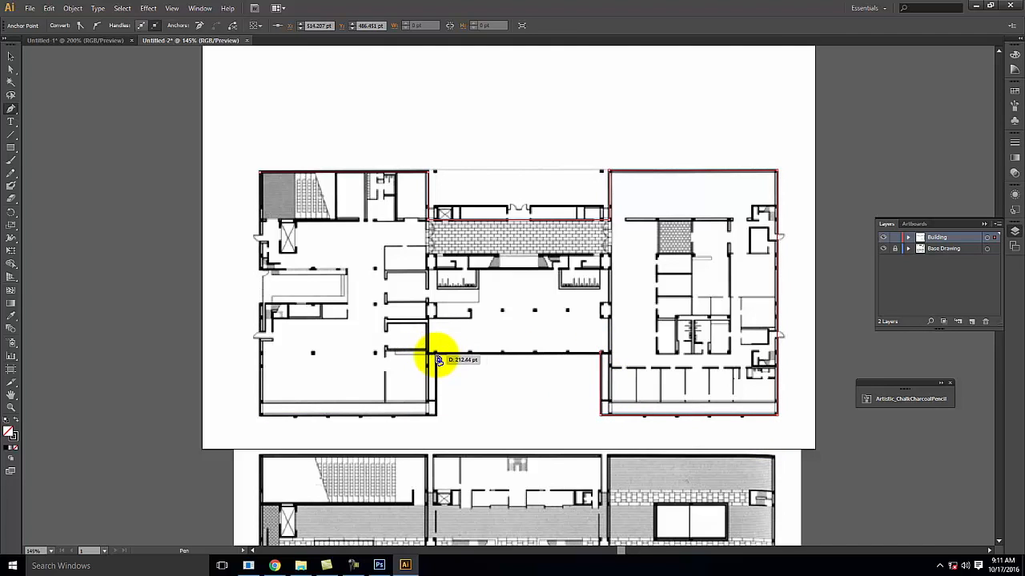
Trace the courtyard's remaining edges and the left wing's lower and outer walls, closing the building outline at its starting corner, and deselect it
click(438, 357)
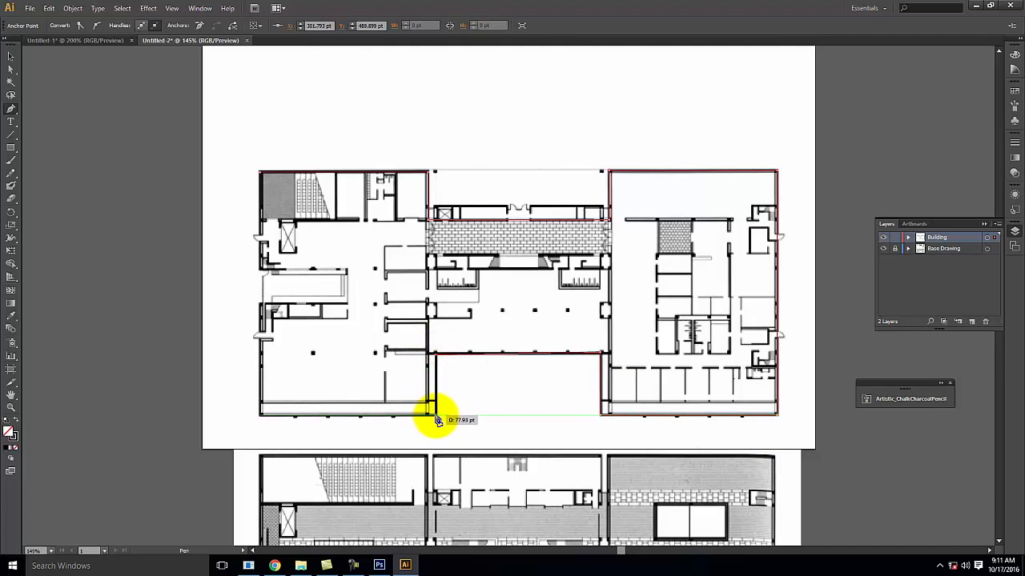
click(436, 416)
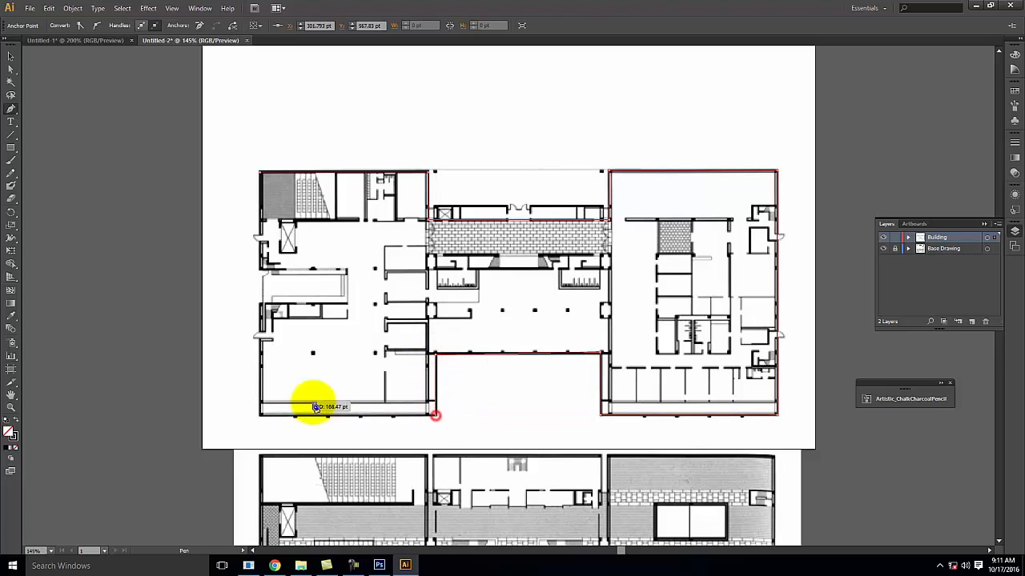
click(260, 417)
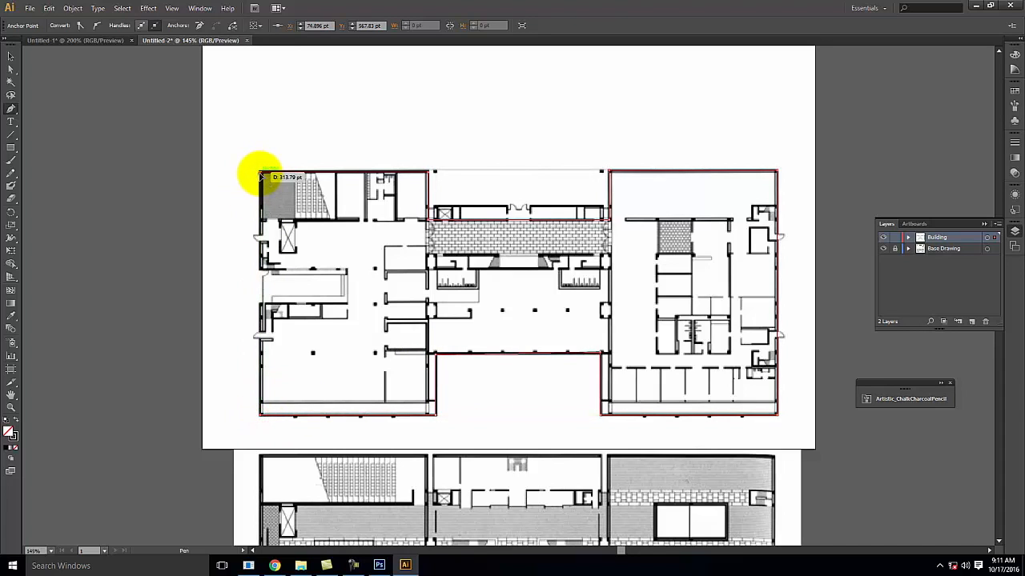
click(261, 173)
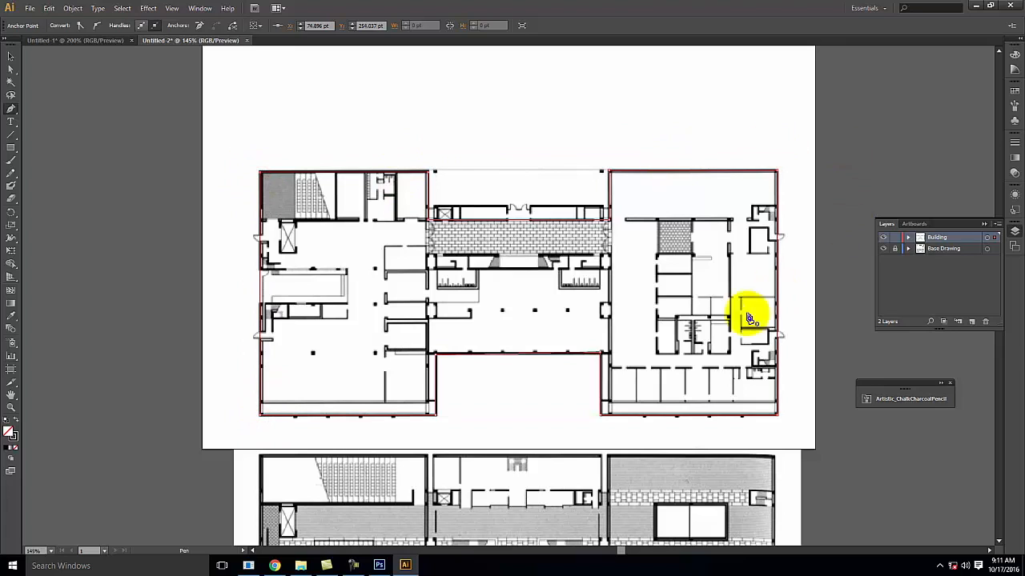
click(64, 72)
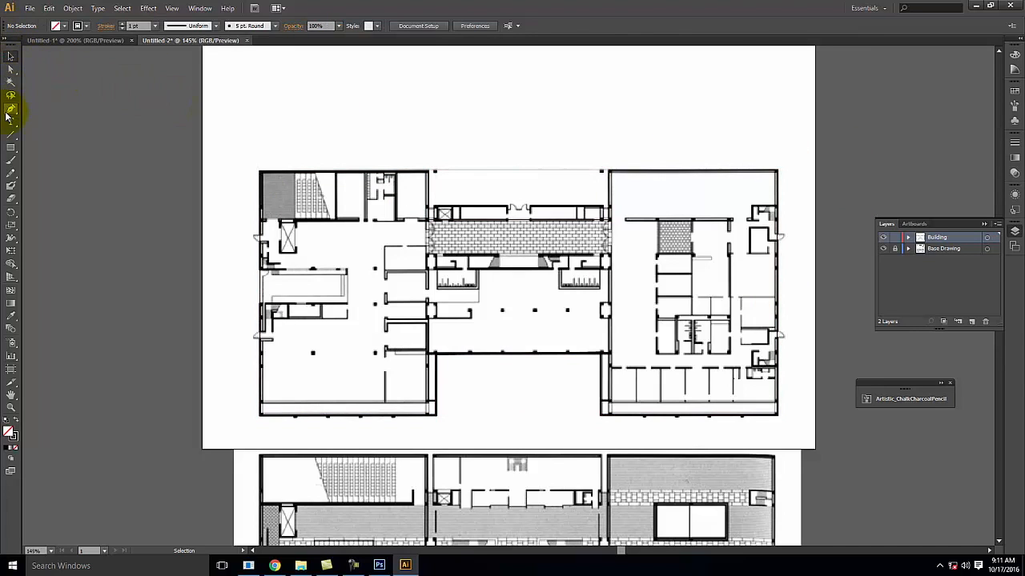
Draw a horizontal dividing line across each of the left and right wings, level with the central block's upper wall
click(264, 227)
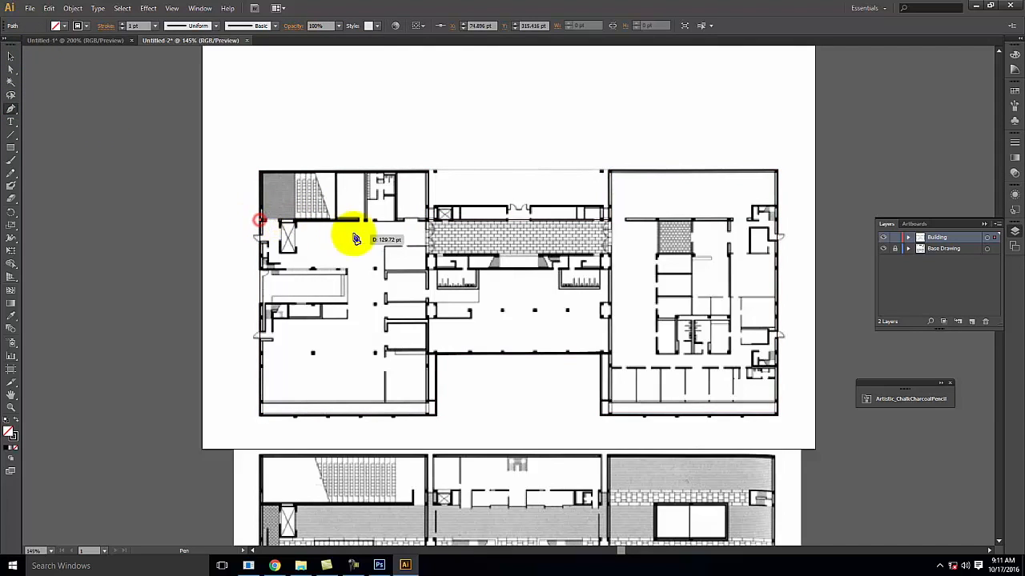
click(430, 227)
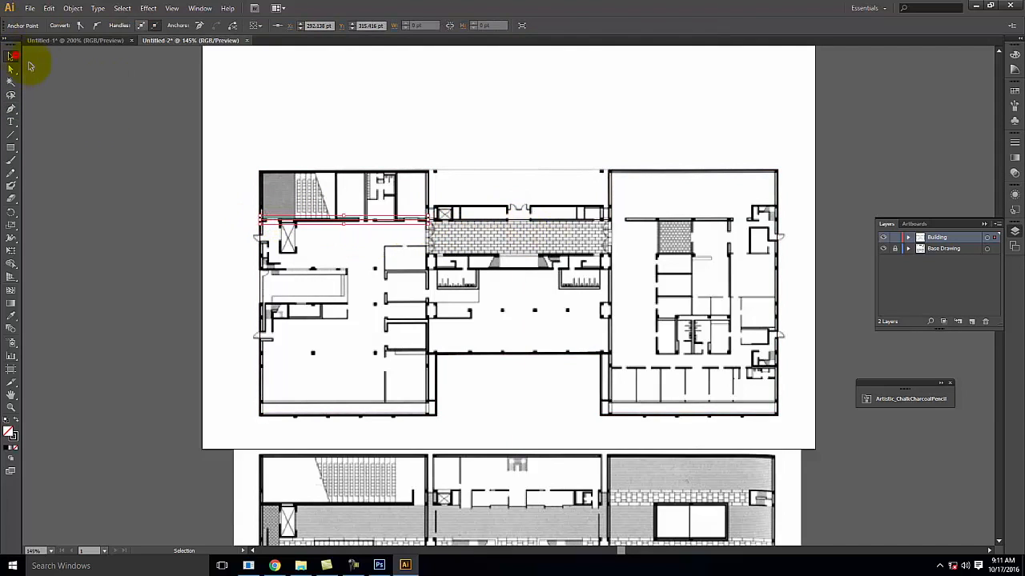
click(96, 94)
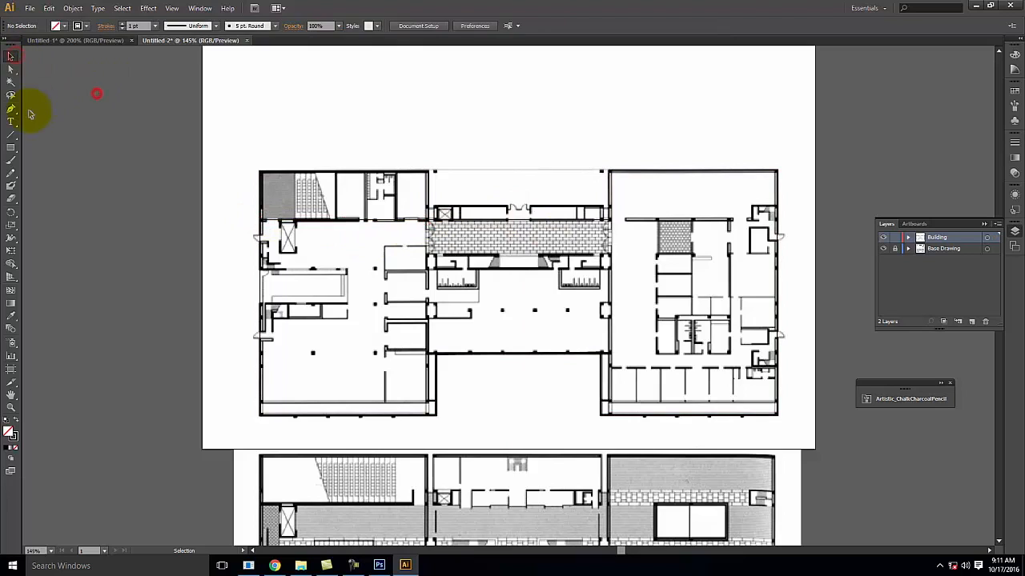
click(611, 221)
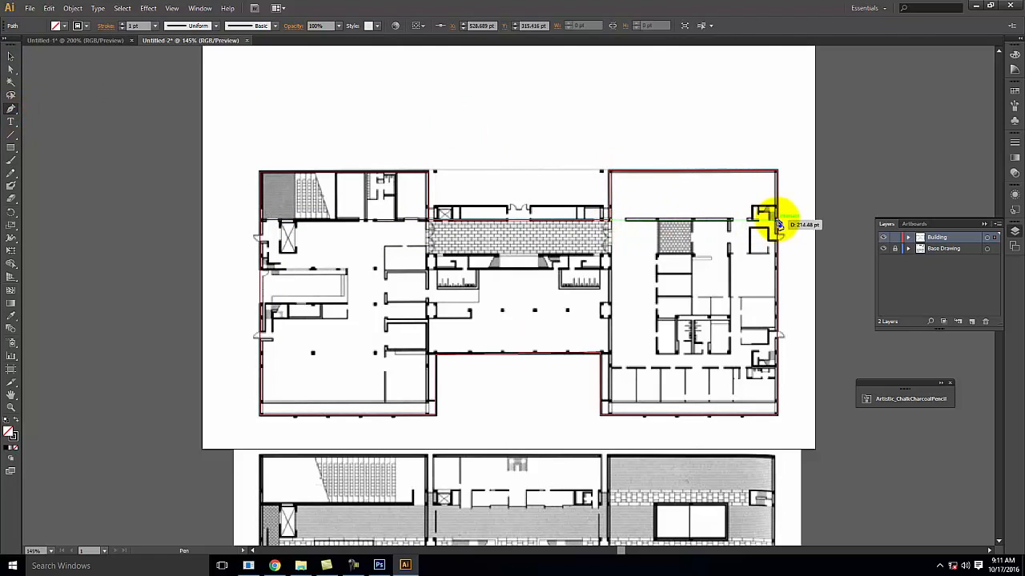
drag(778, 219, 778, 229)
click(13, 57)
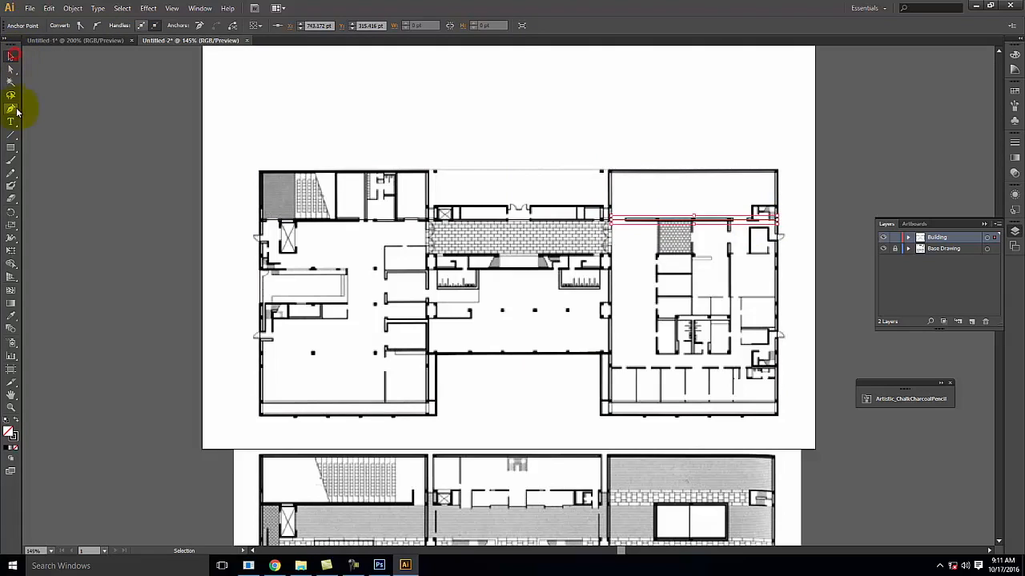
Trace the left, upper and right walls of the central hall below the paved strip as one open path, and deselect it
click(10, 112)
click(431, 360)
drag(432, 360, 430, 259)
click(430, 259)
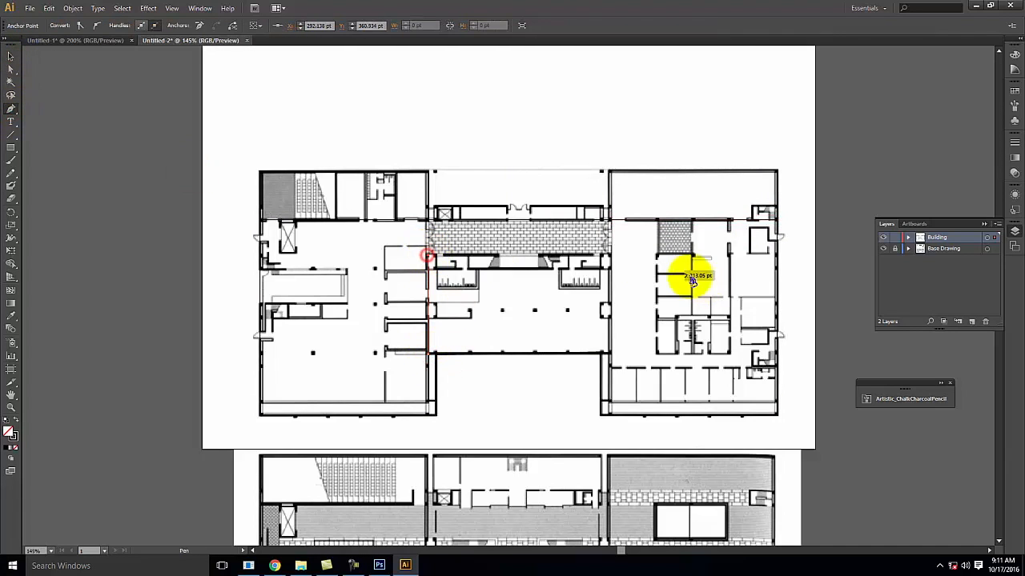
click(611, 260)
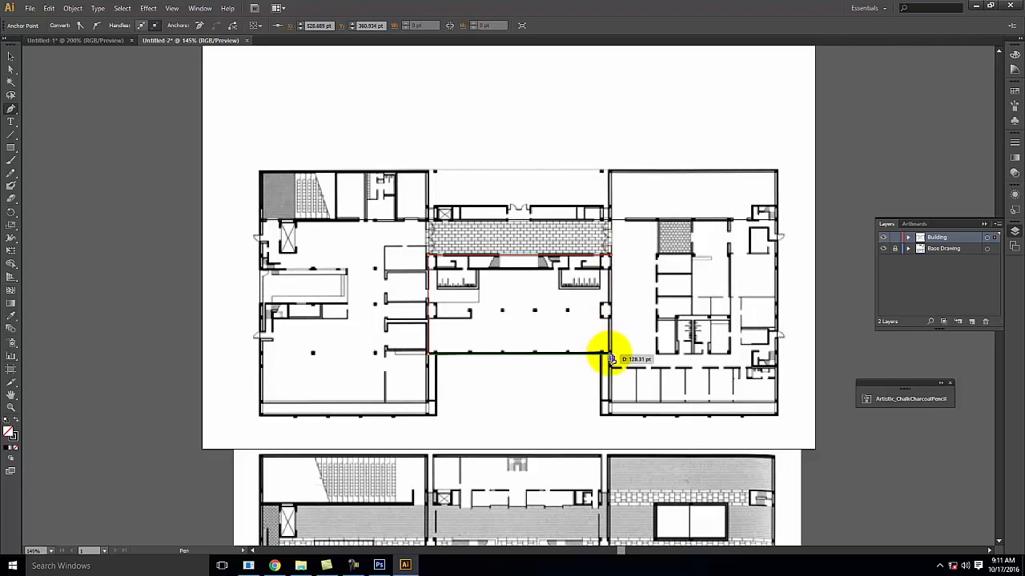
click(612, 354)
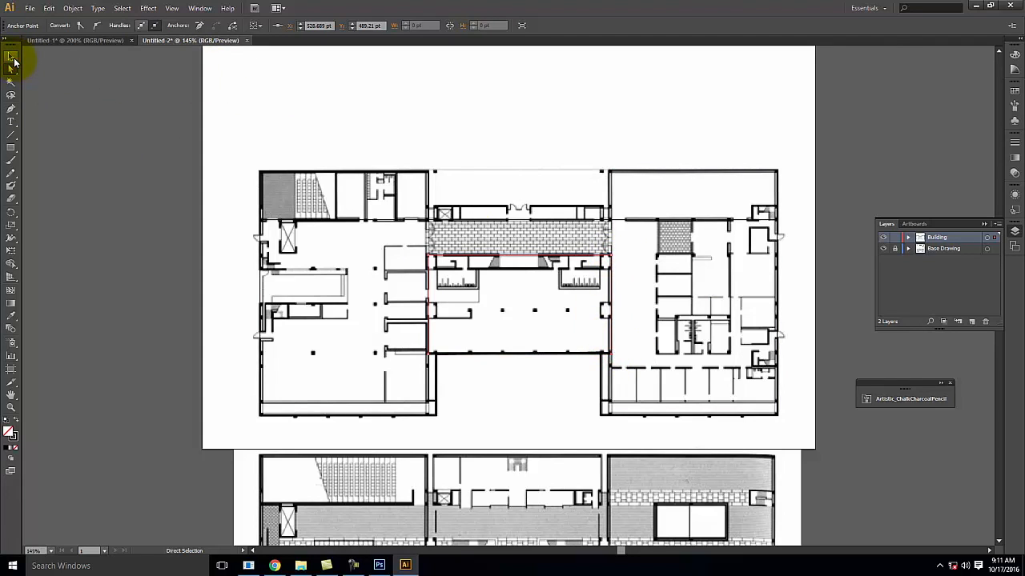
ctrl+click(95, 201)
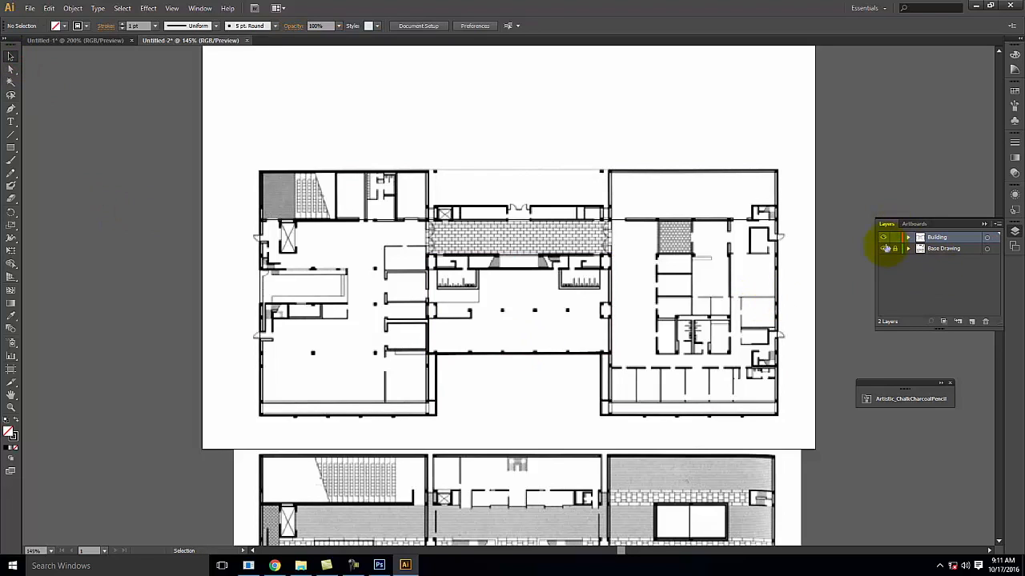
Hide the Base Drawing layer and snap the right wing divider's inner endpoint to the building outline's corner
click(884, 249)
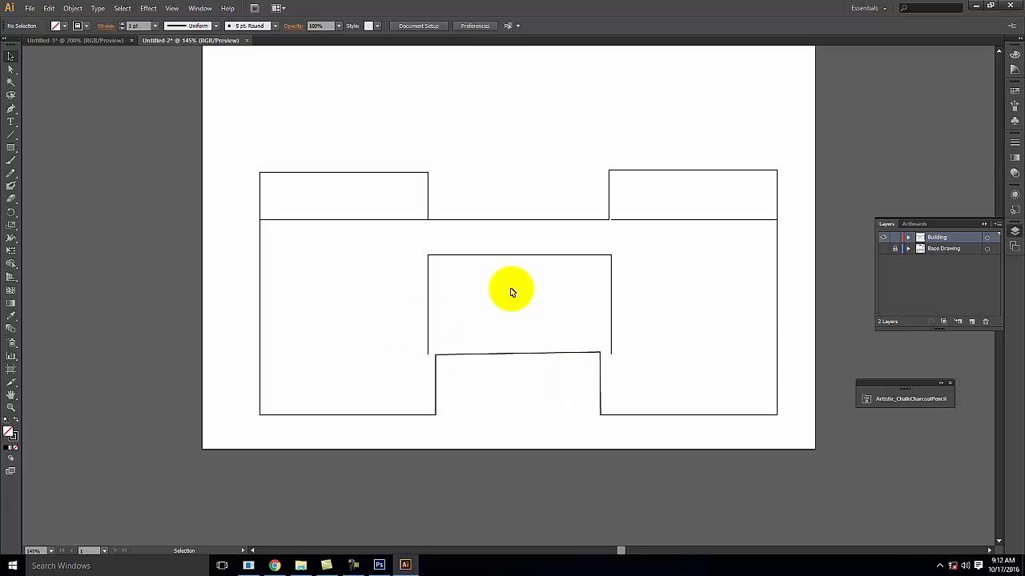
click(695, 221)
click(11, 69)
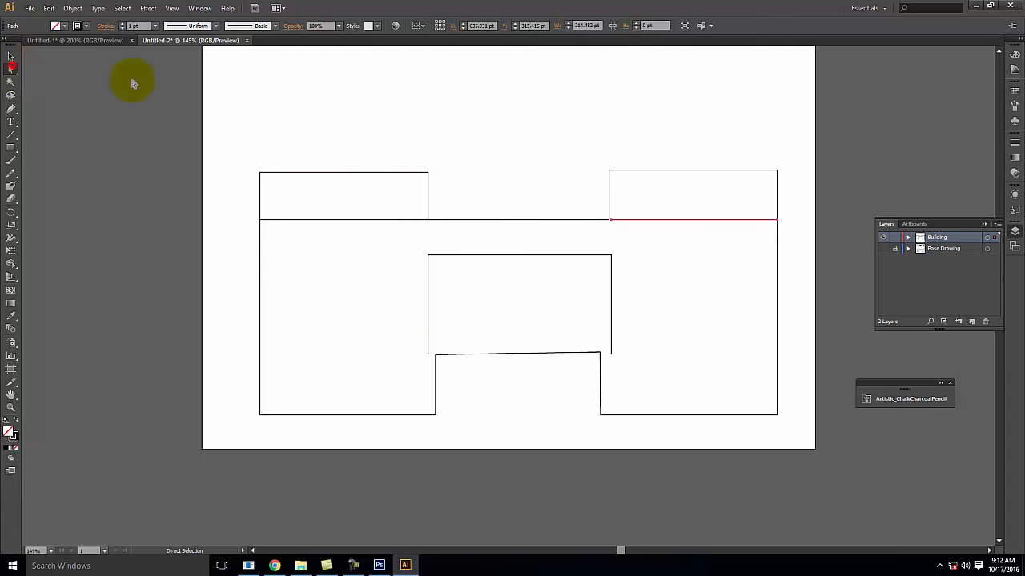
click(554, 113)
click(612, 220)
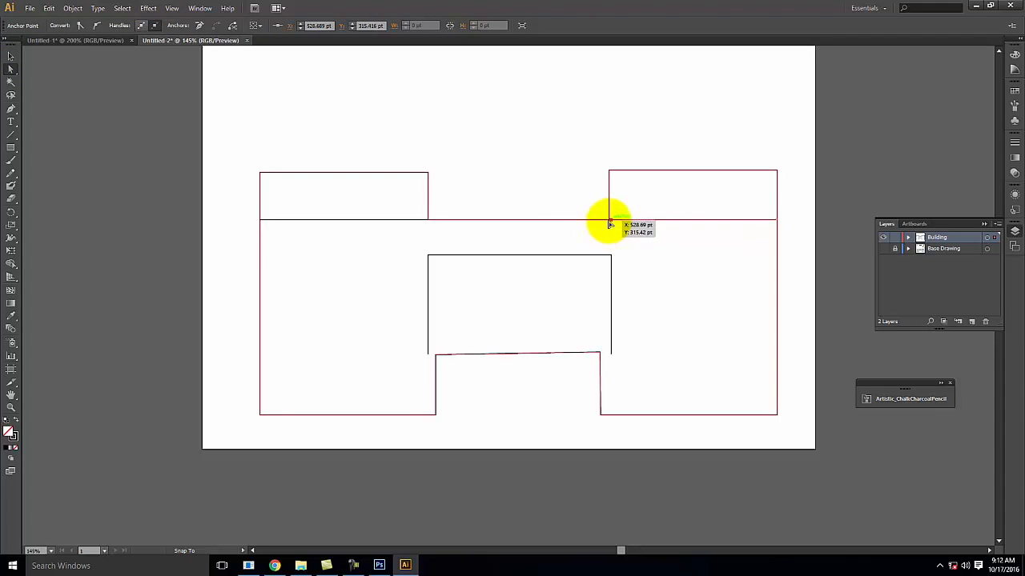
mouse_move(600, 221)
mouse_down()
mouse_move(587, 197)
mouse_move(601, 227)
mouse_move(611, 222)
mouse_up()
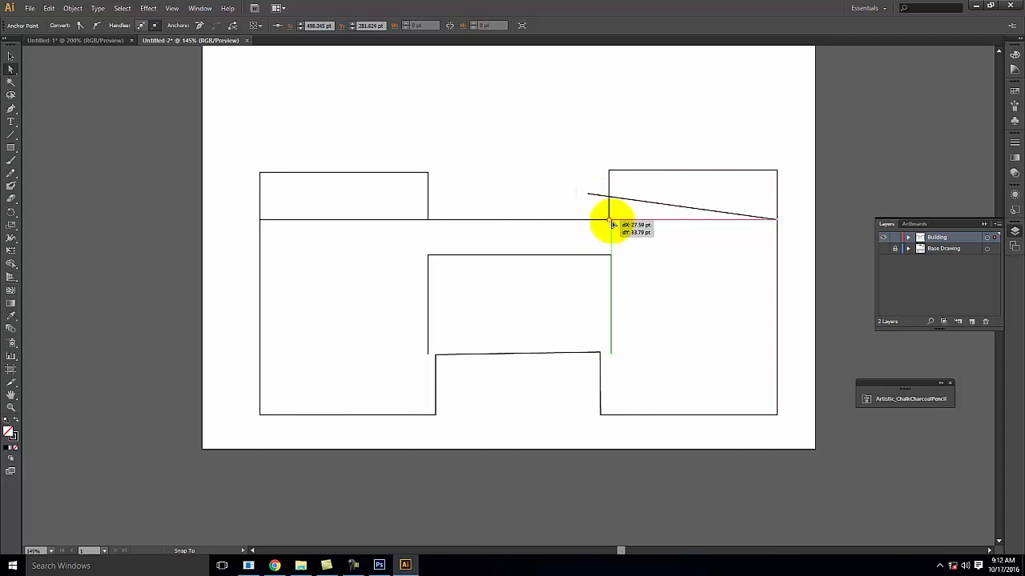
click(663, 260)
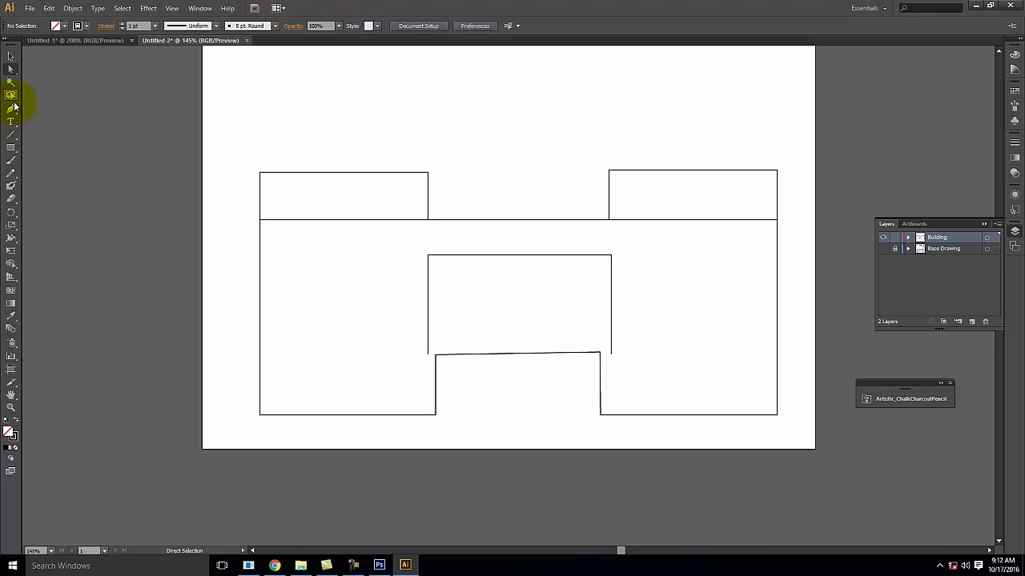
Close the gaps at the central hall's lower corners by extending both path ends to the courtyard's corners, and deselect the path
drag(615, 358, 602, 354)
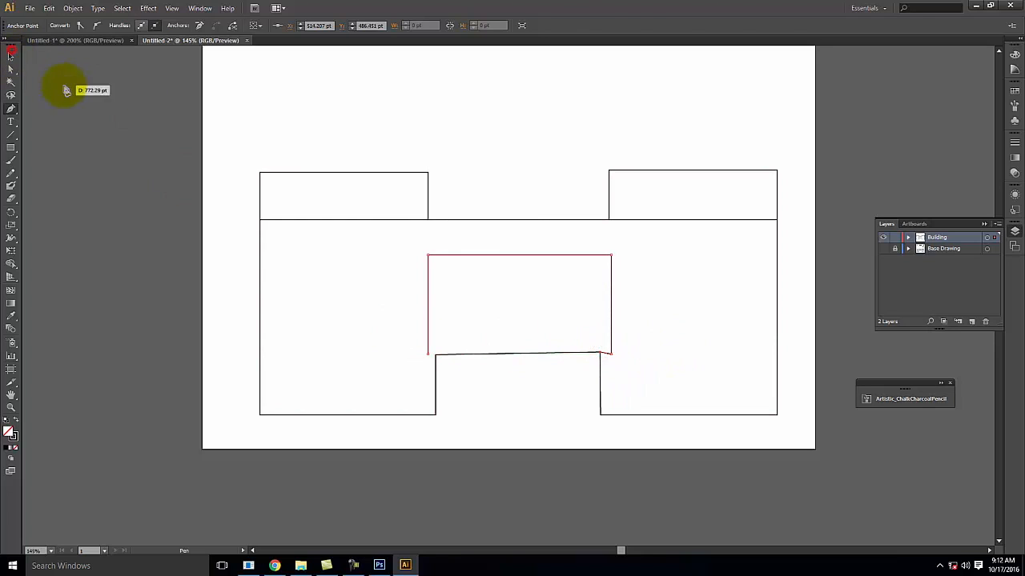
click(76, 112)
key(p)
drag(428, 355, 533, 359)
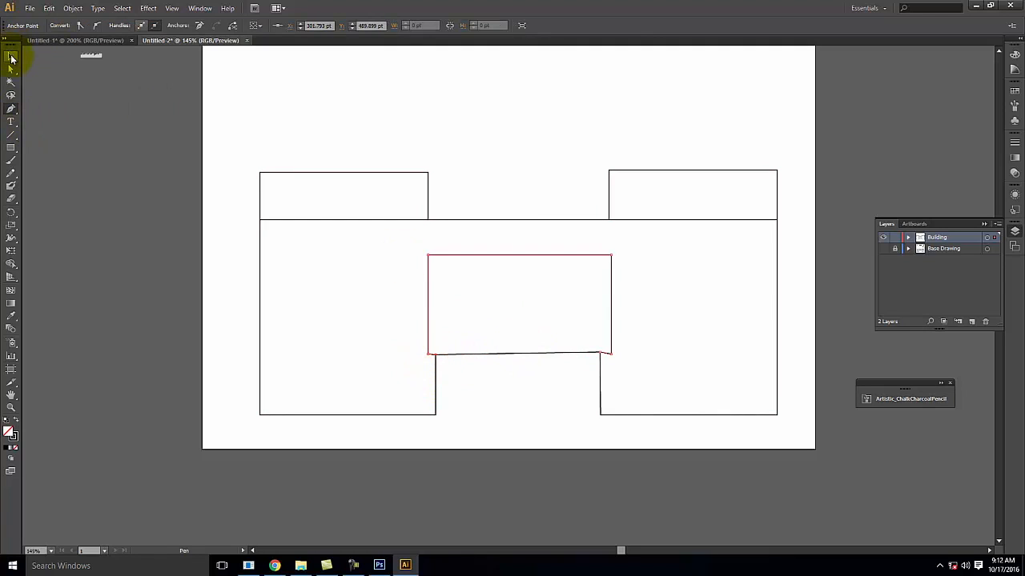
click(73, 105)
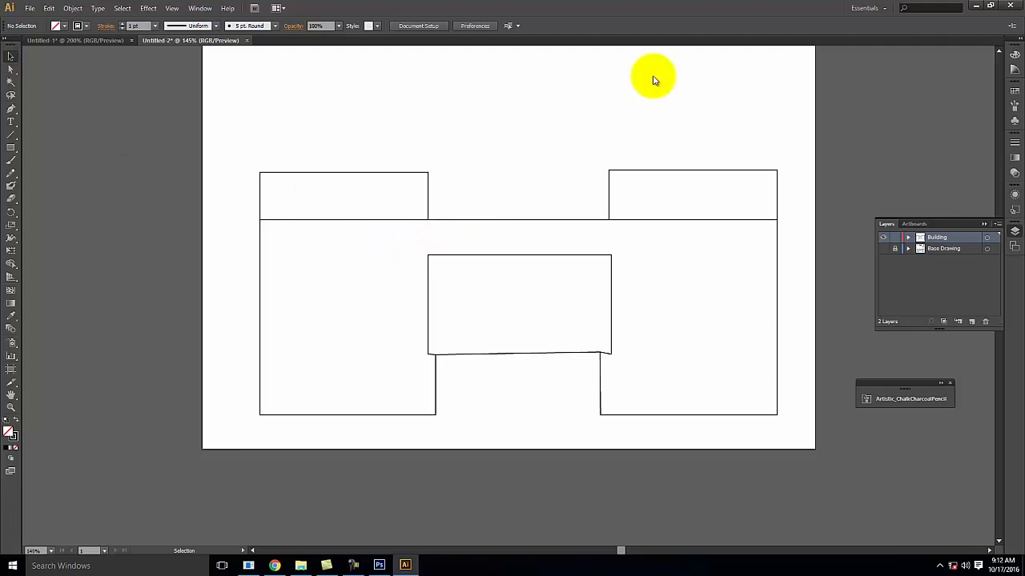
Show the Base Drawing layer again and add a new layer named Diagram 3 above the Building layer
click(883, 249)
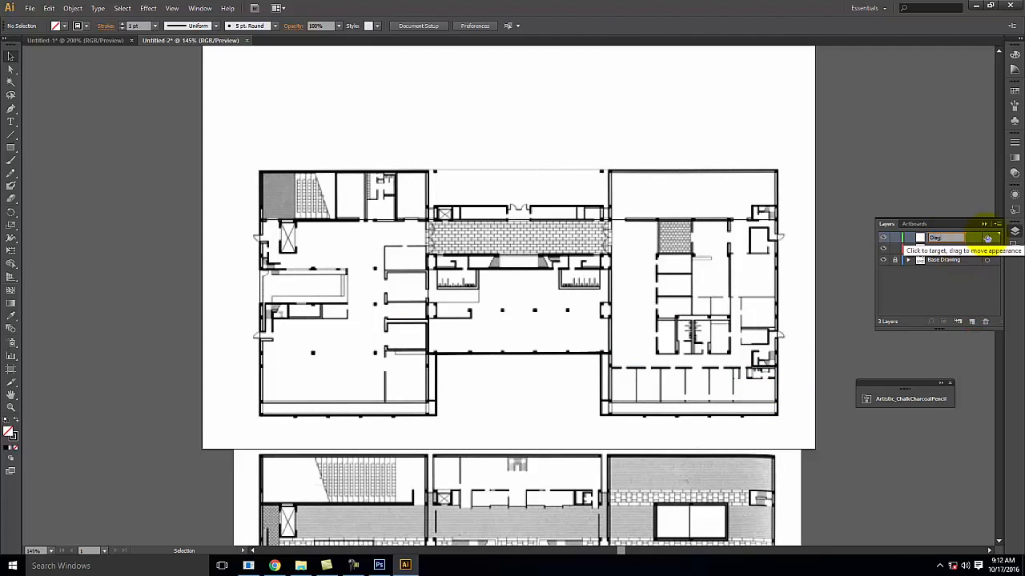
text(3)
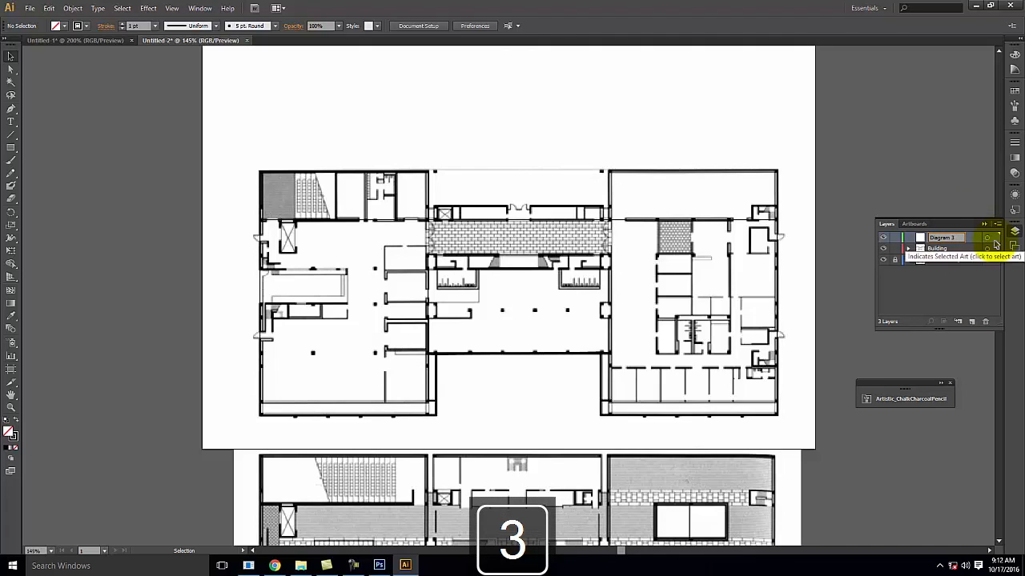
Draw a curved Pen path from above the central entrance, through the paved strip, around the left wing's lower room and back out, and deselect it
click(11, 108)
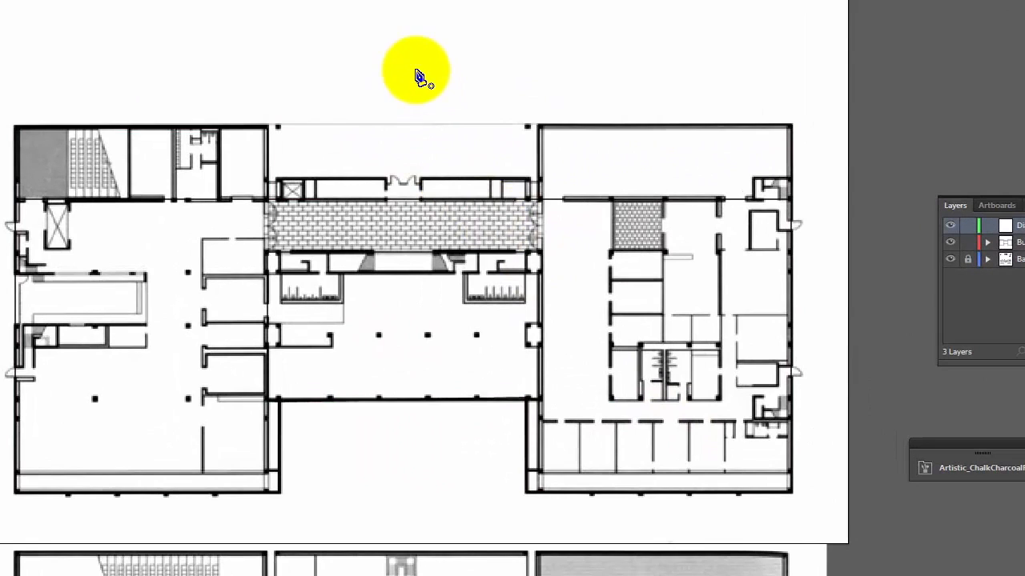
click(414, 69)
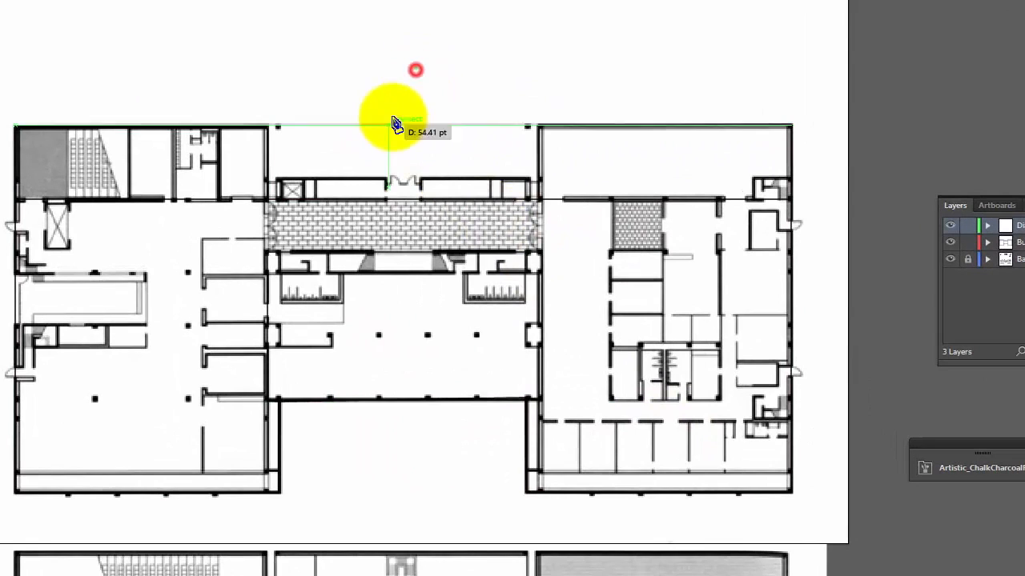
click(404, 162)
click(402, 218)
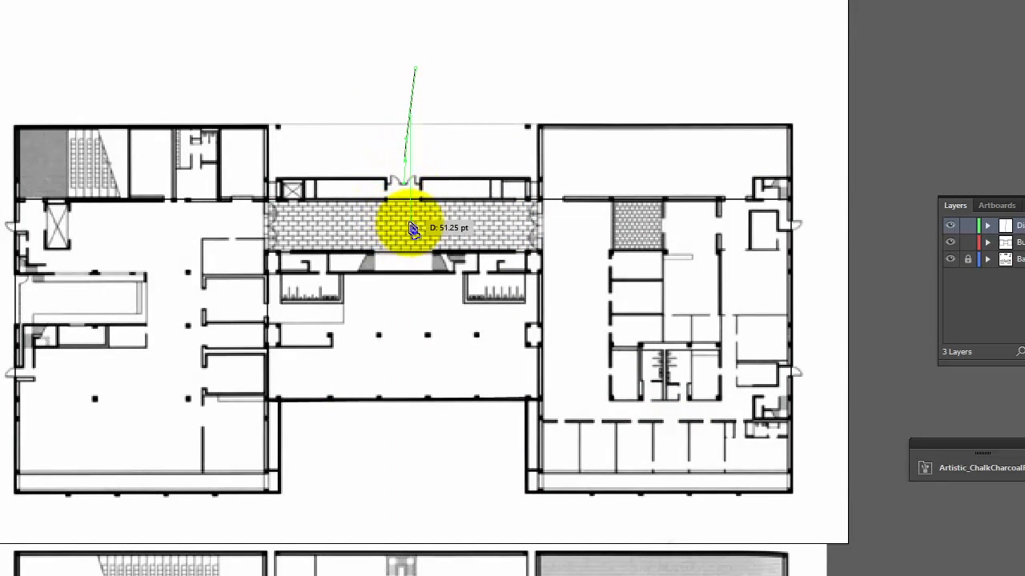
drag(387, 240, 162, 287)
drag(153, 382, 58, 387)
drag(35, 422, 57, 468)
drag(132, 462, 299, 223)
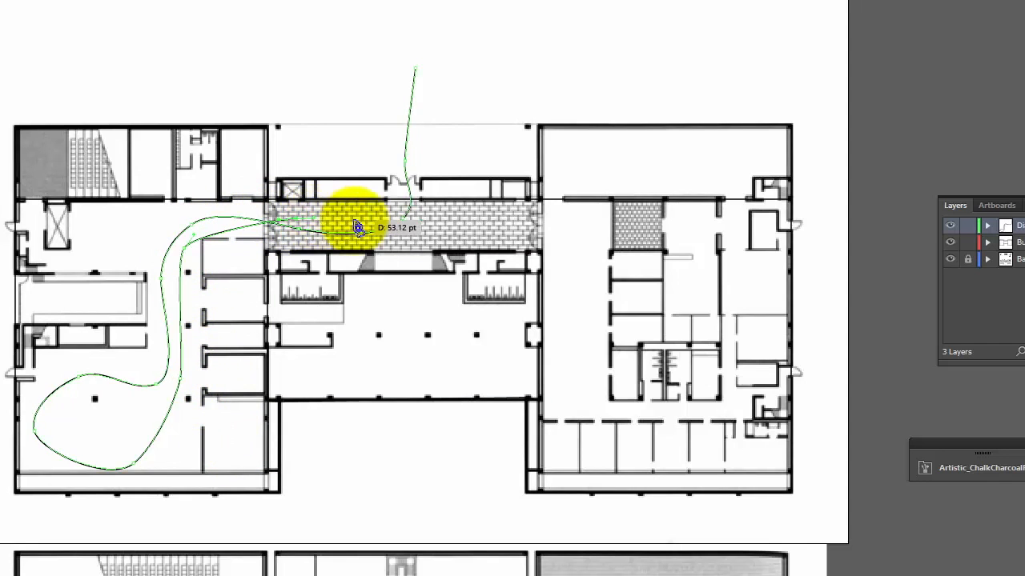
drag(393, 214, 377, 73)
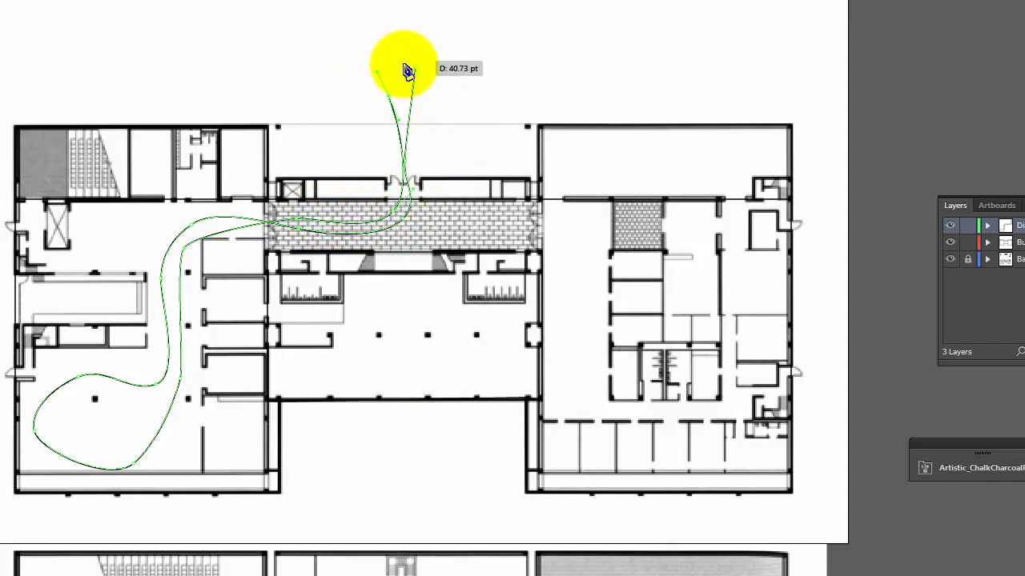
key(v)
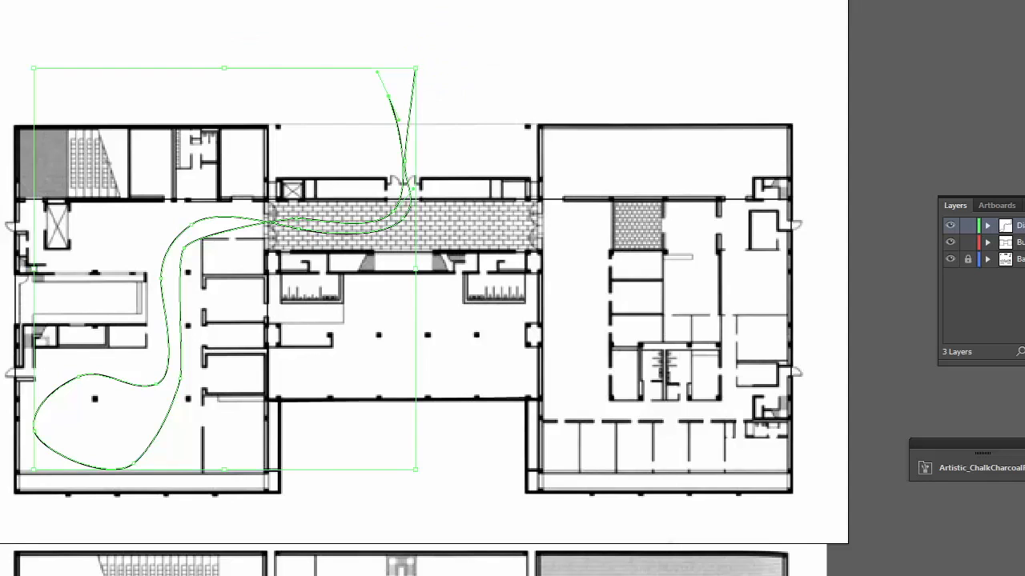
key(ctrl+shift+a)
Start a second curved path above the entrance, running through the paved strip and looping around the right wing's upper gallery and inner rooms
drag(401, 51, 405, 120)
drag(412, 240, 603, 187)
drag(690, 181, 562, 281)
drag(576, 379, 636, 419)
drag(705, 413, 727, 413)
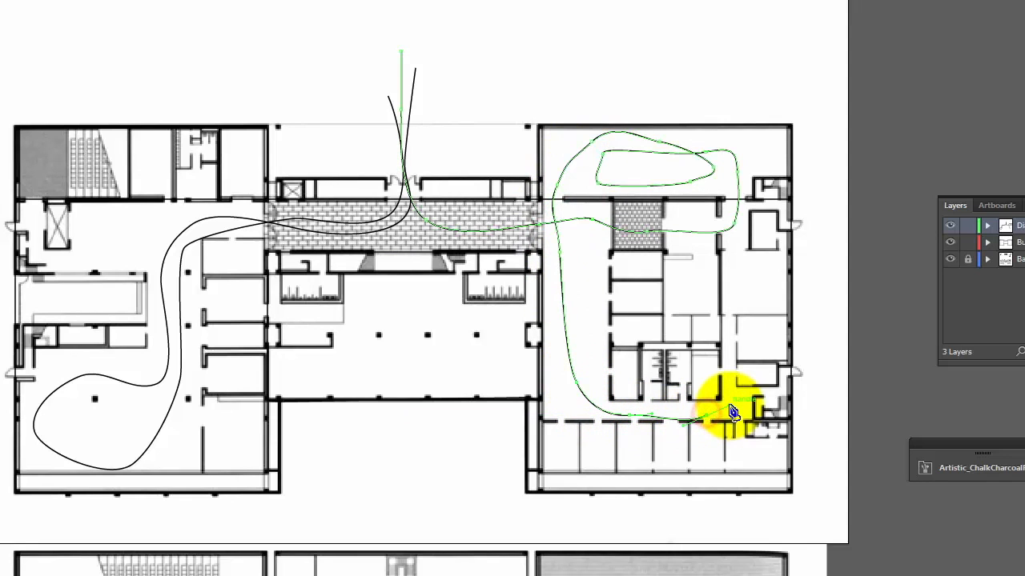
drag(728, 363, 731, 328)
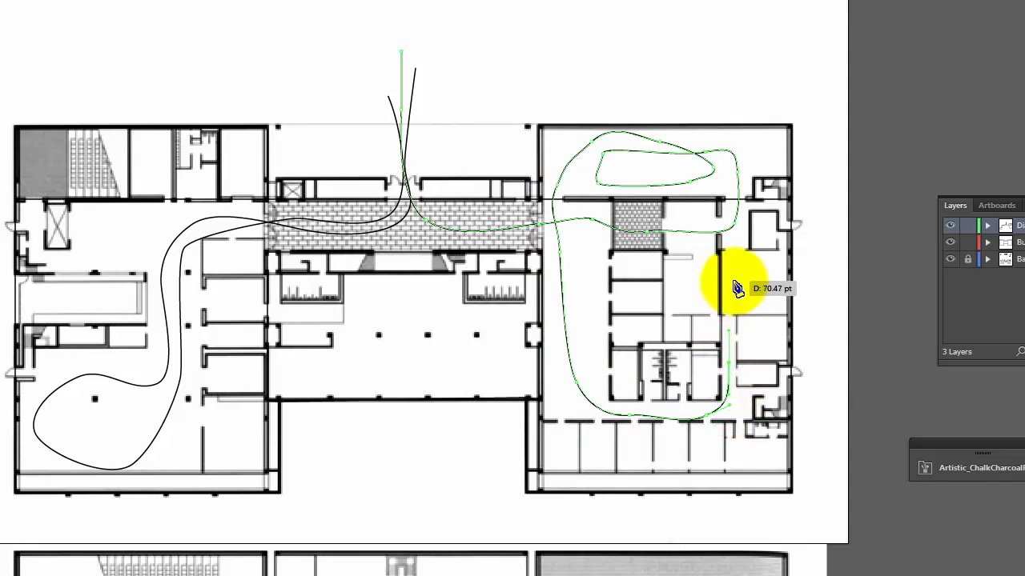
click(735, 230)
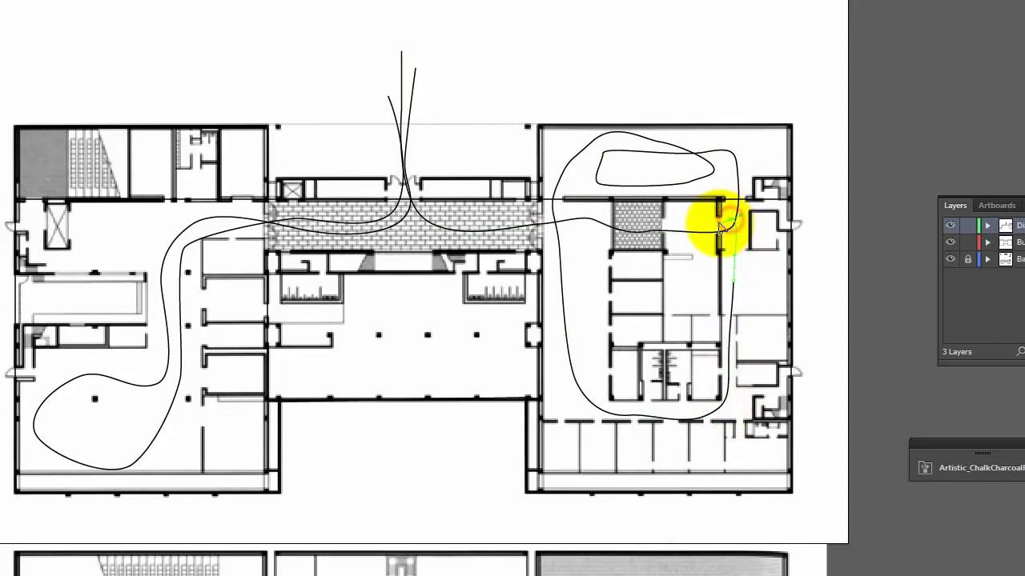
Continue the second path back along the paved strip, through the left wing, around the central hall and out the entrance, and deselect it
drag(662, 224, 631, 222)
drag(536, 217, 513, 216)
drag(406, 229, 245, 211)
drag(145, 217, 323, 240)
drag(499, 288, 499, 289)
drag(618, 189, 613, 186)
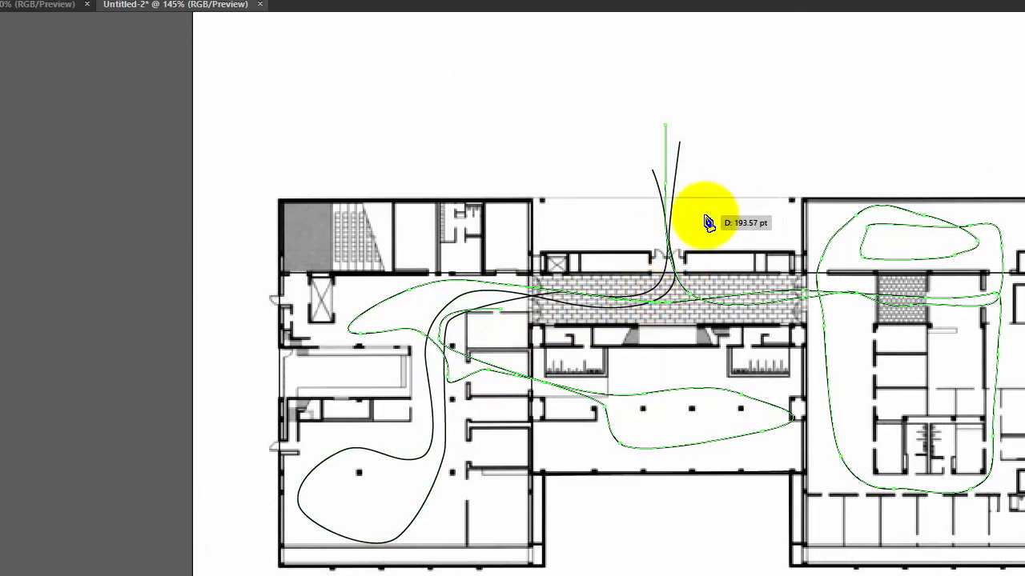
drag(701, 211, 781, 82)
drag(723, 142, 722, 141)
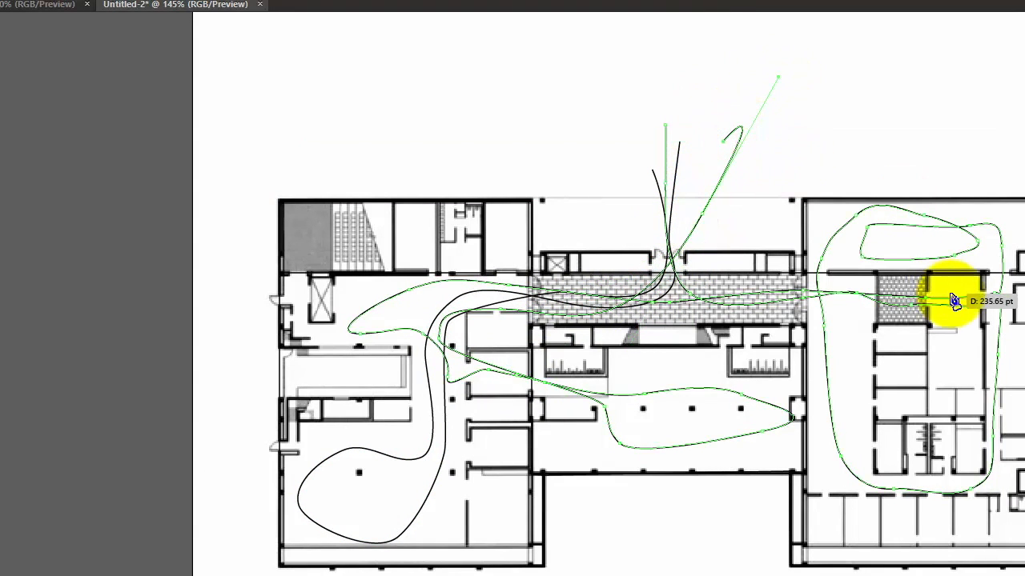
key(v)
click(50, 107)
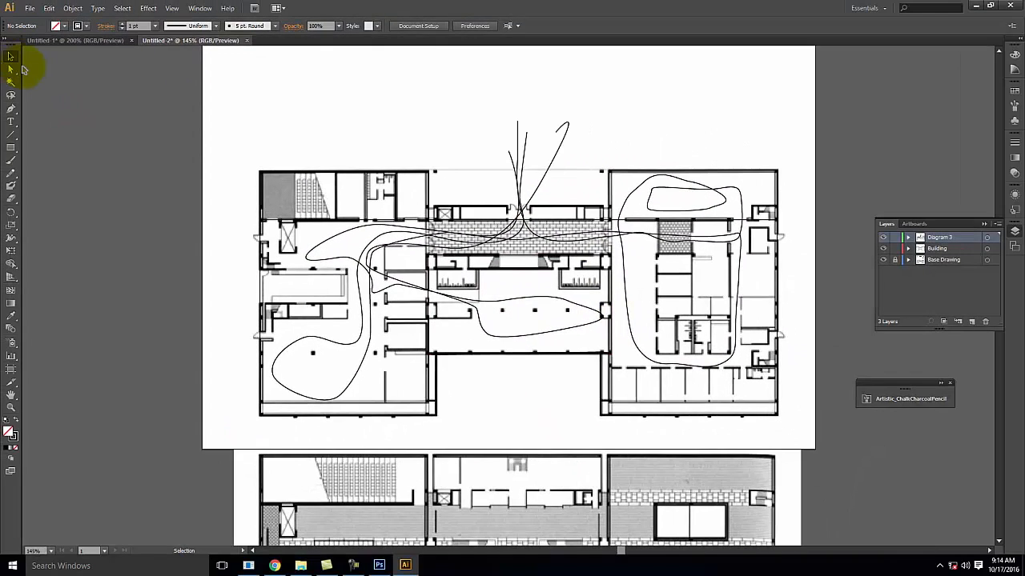
Select both circulation paths where they extend above the entrance and set their stroke color to red
click(325, 246)
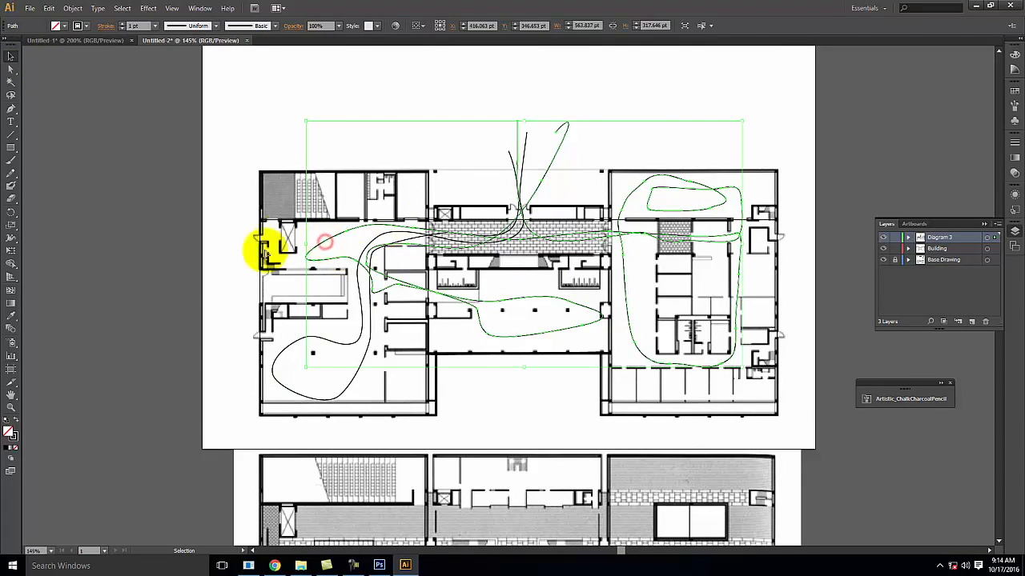
click(584, 102)
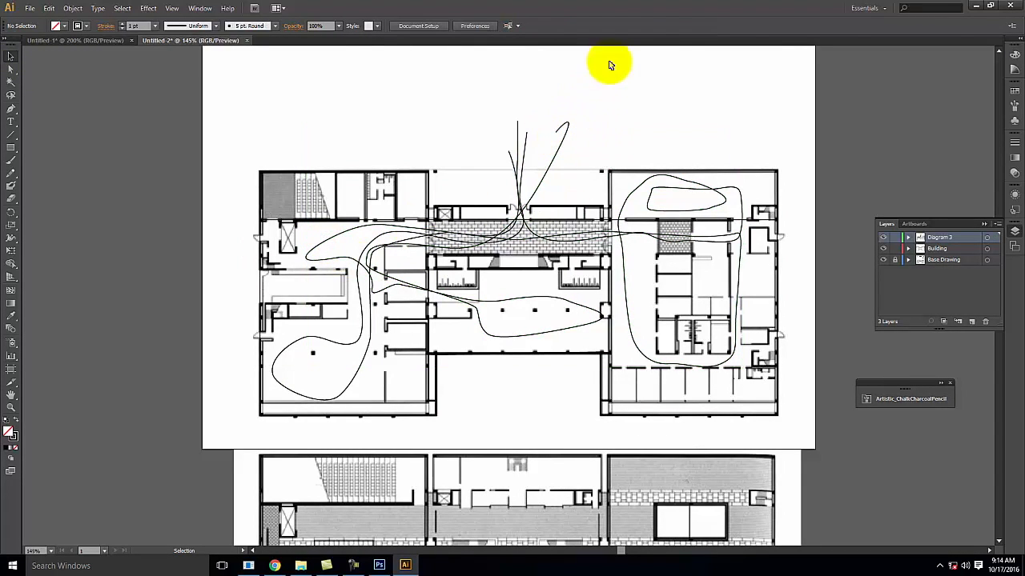
mouse_move(609, 91)
mouse_down()
mouse_move(499, 167)
mouse_move(493, 160)
mouse_up()
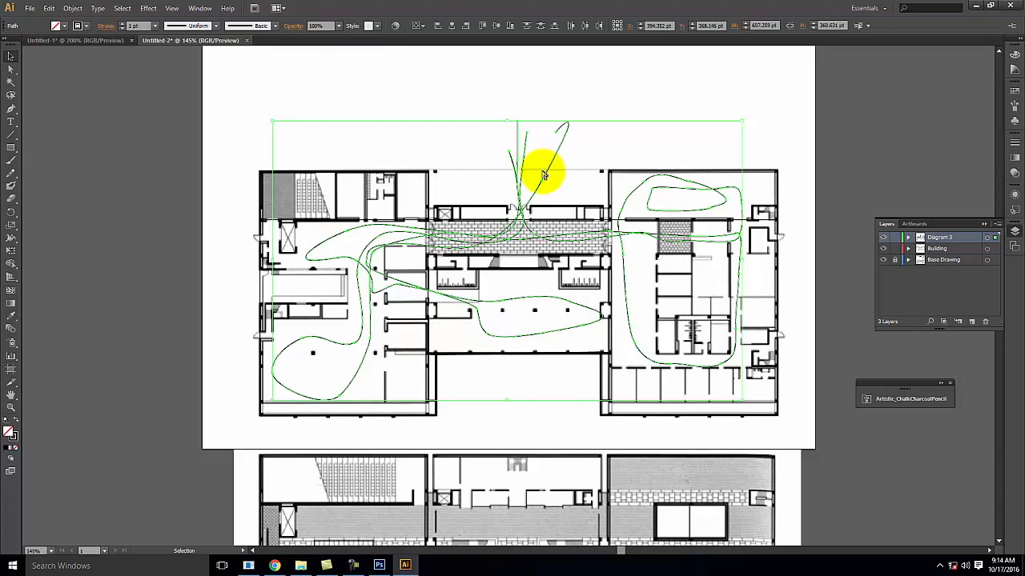
double_click(14, 436)
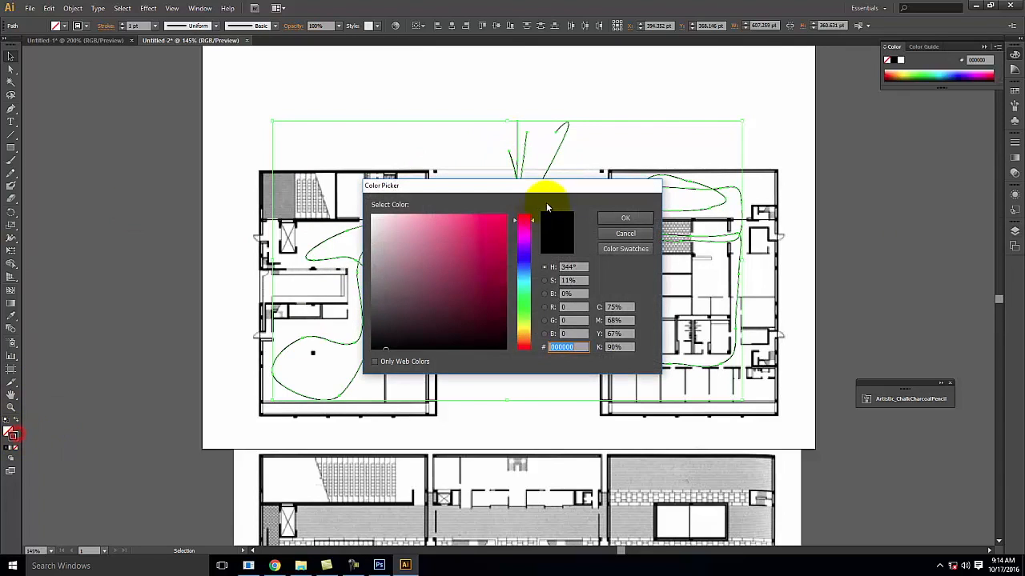
click(522, 347)
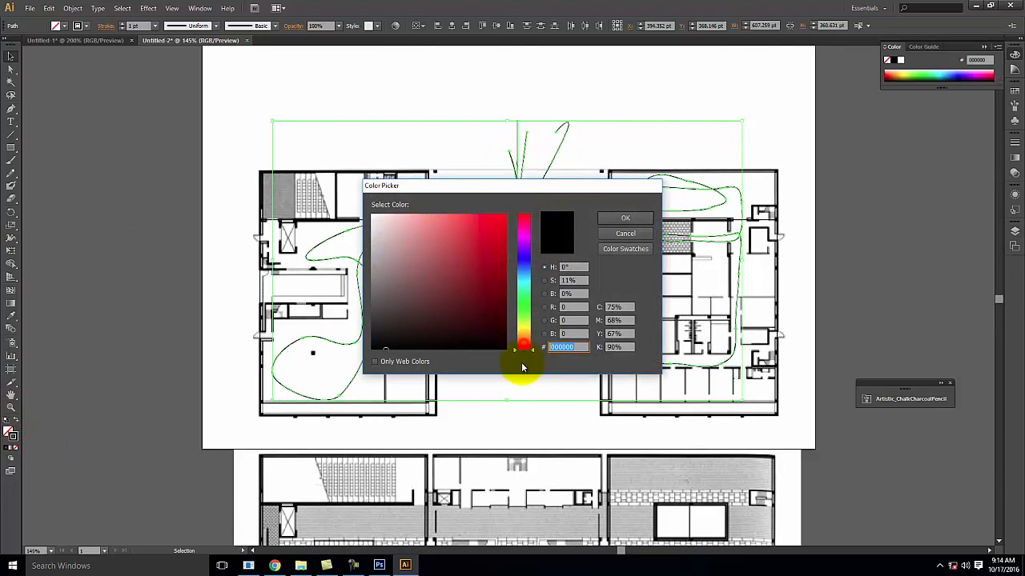
click(496, 236)
click(643, 219)
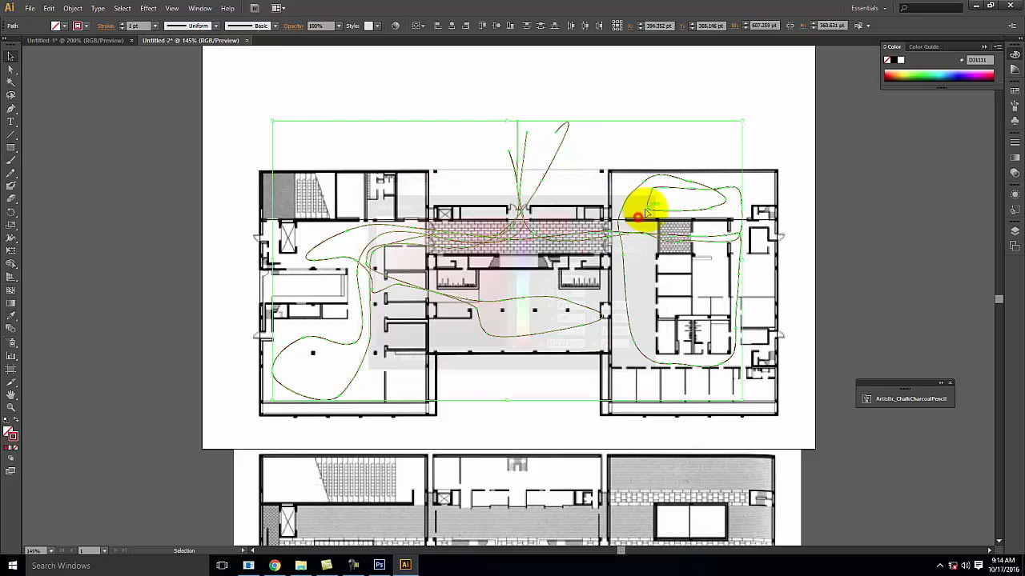
Set the stroke weight of both circulation paths to 3 pt and deselect them
click(1014, 142)
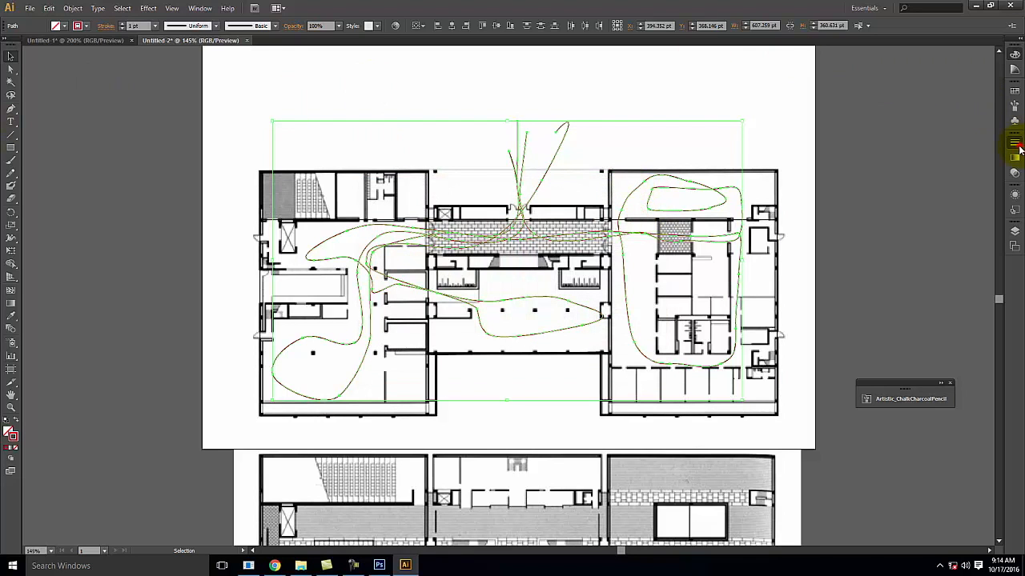
click(921, 147)
click(921, 148)
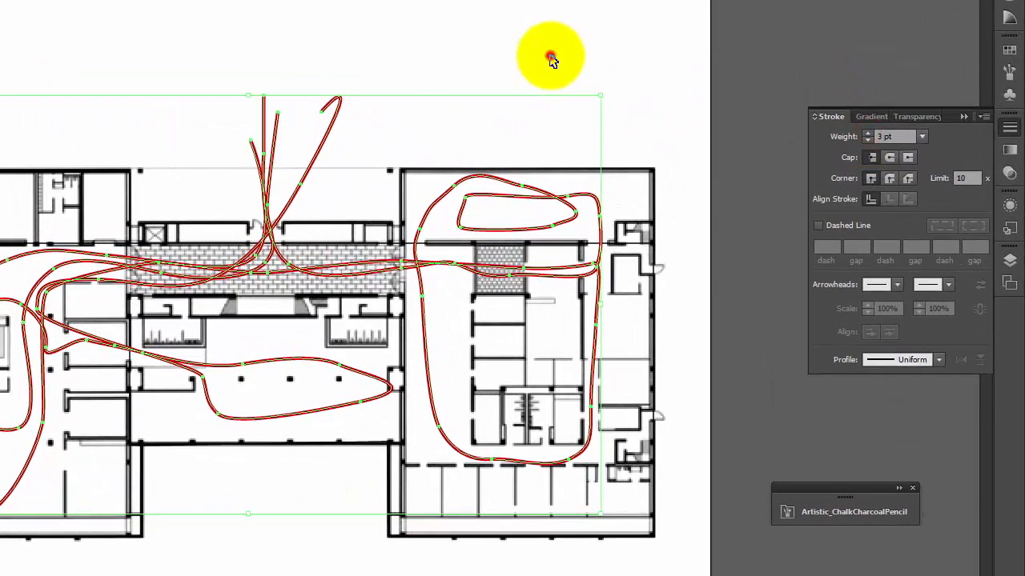
click(707, 99)
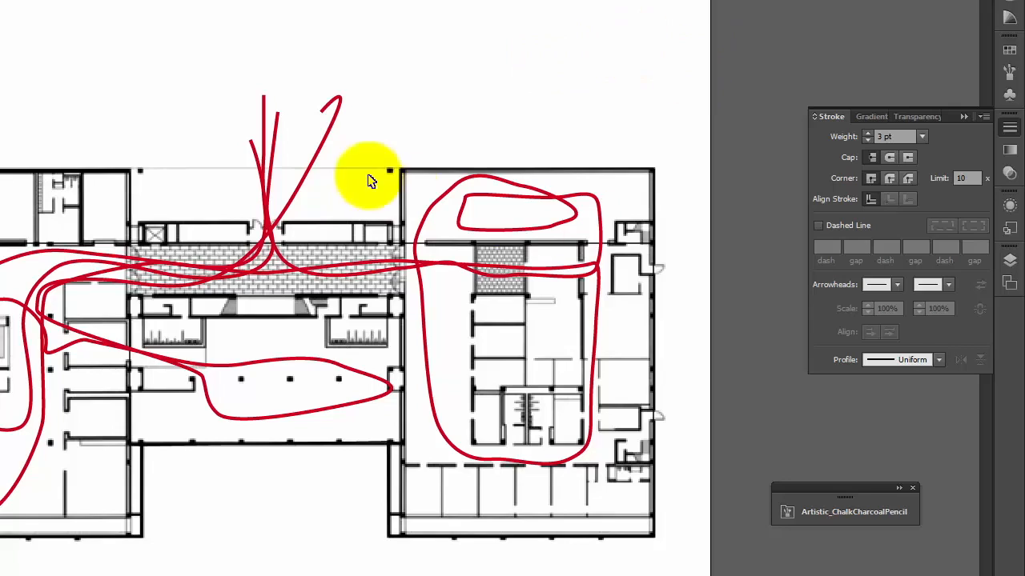
Reselect both circulation paths, lower their opacity to 70%, and deselect them
drag(403, 75, 250, 157)
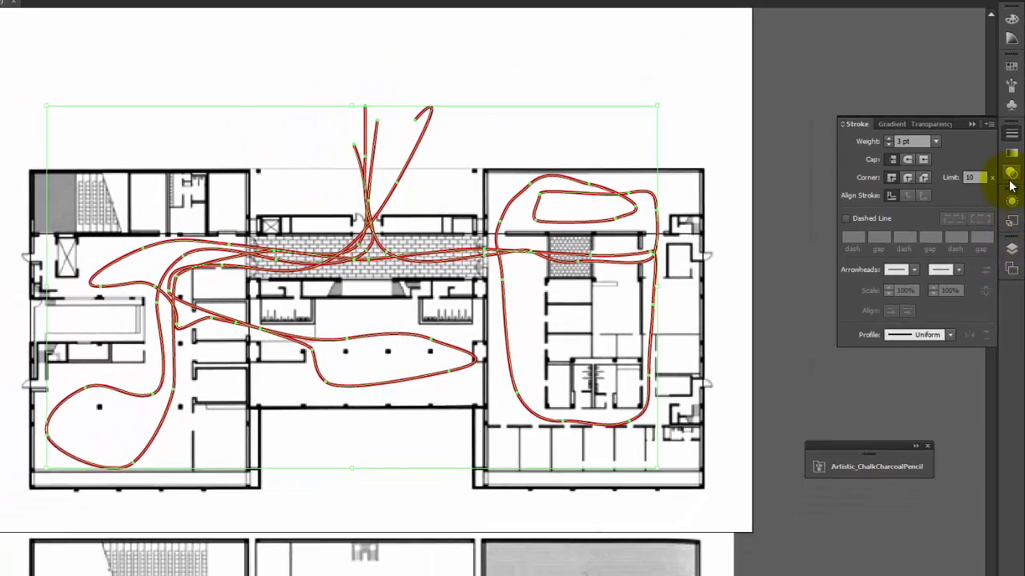
click(1009, 172)
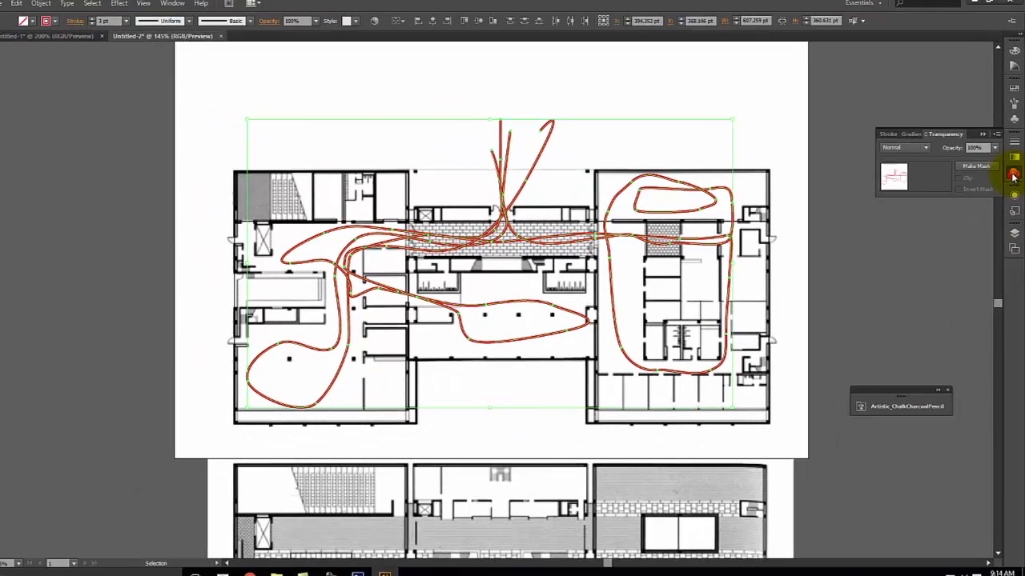
click(996, 149)
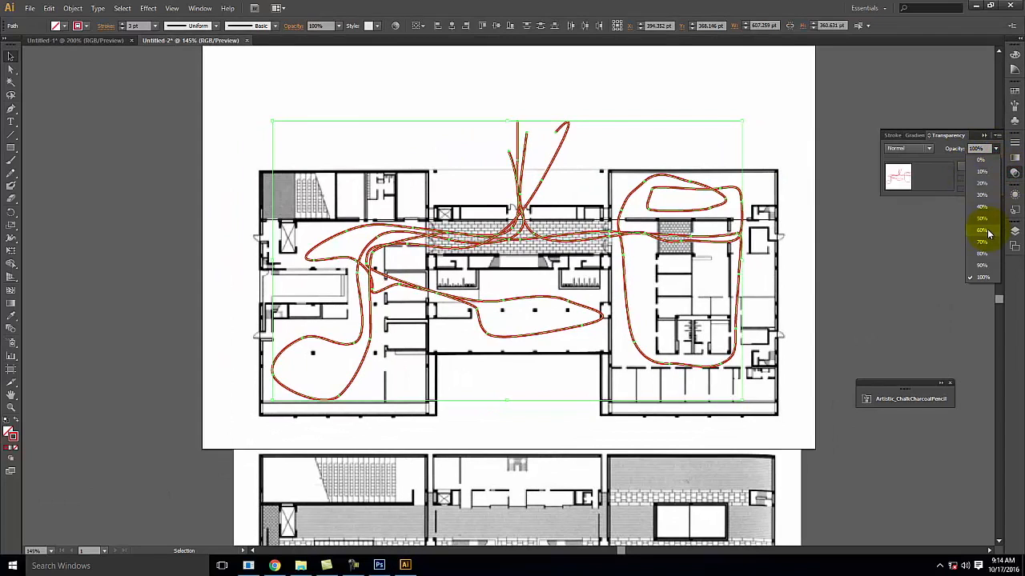
click(987, 241)
click(804, 155)
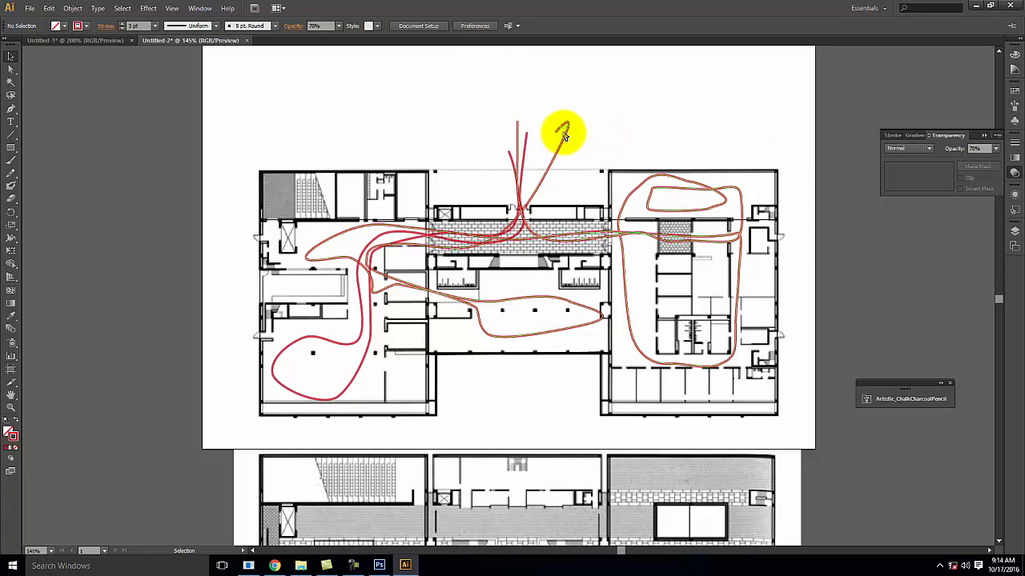
Give both circulation paths a dashed stroke with a 1 pt dash and a 1 pt gap, and deselect them
mouse_move(610, 106)
mouse_down()
mouse_move(517, 137)
mouse_move(493, 160)
mouse_up()
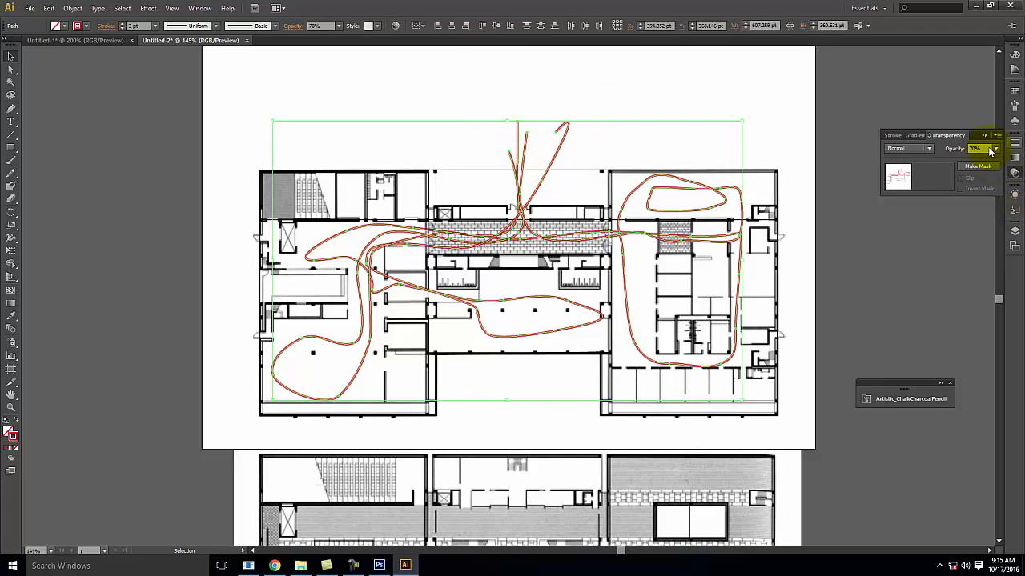
click(1014, 144)
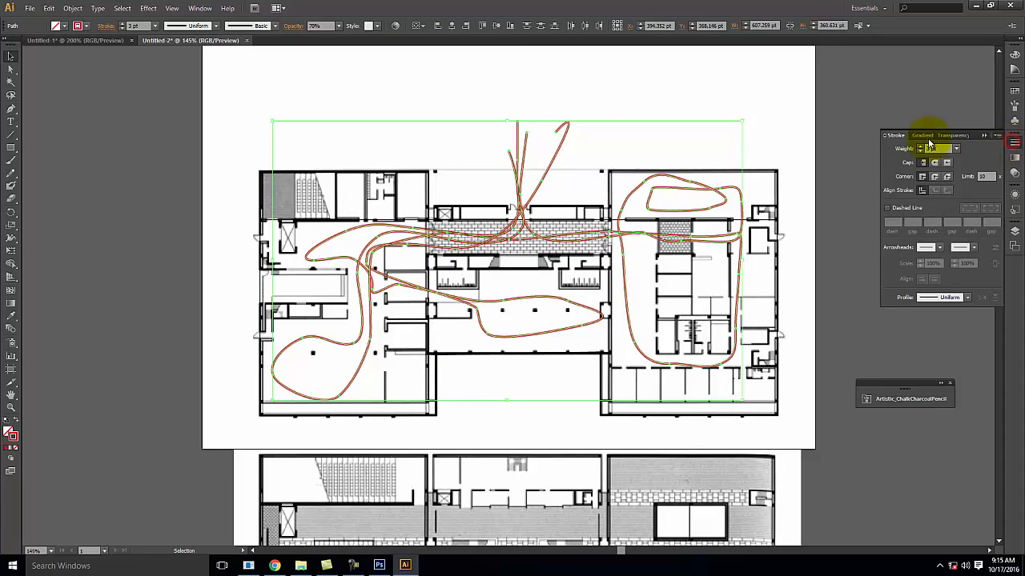
click(887, 208)
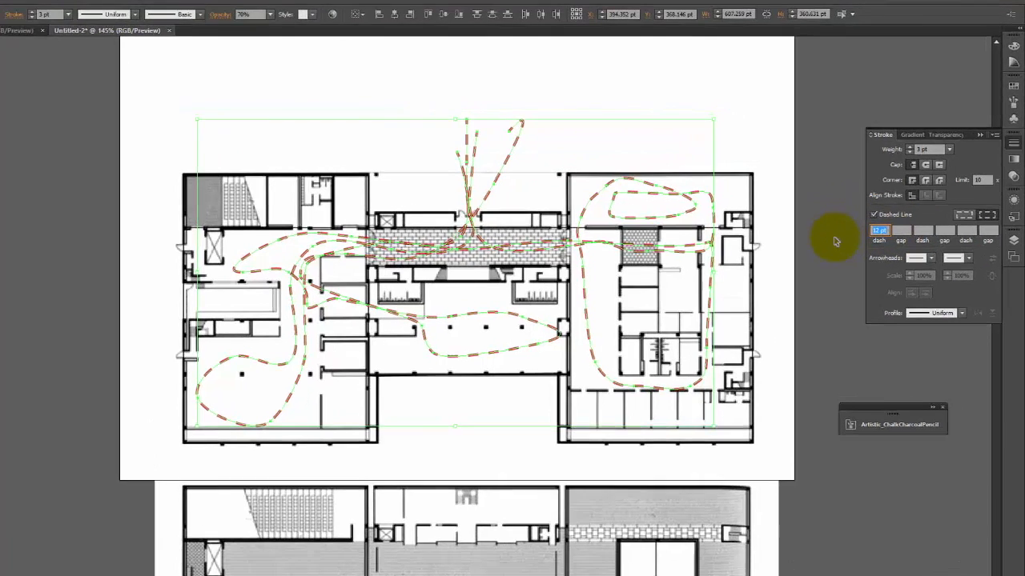
text(1)
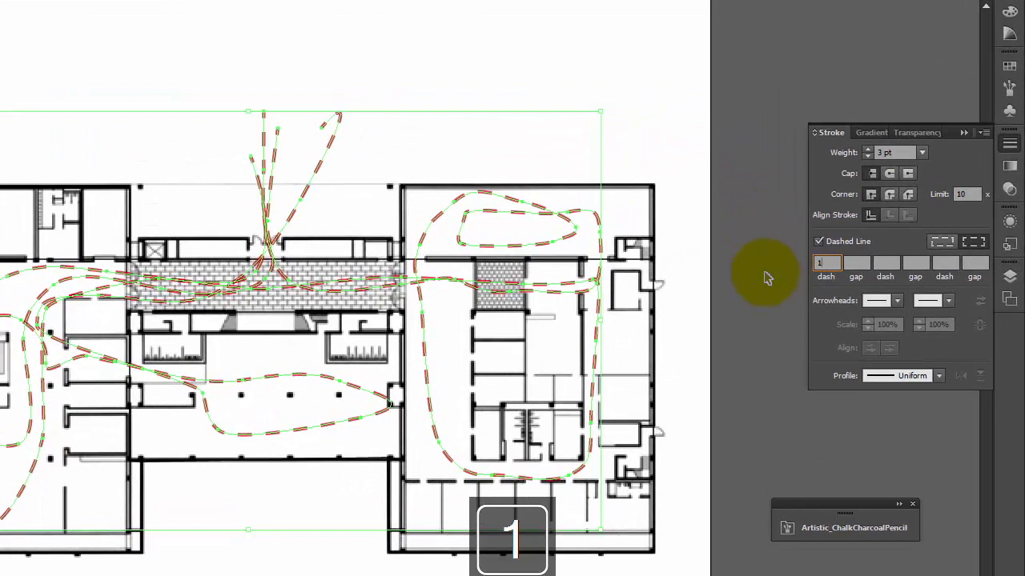
key(Tab)
text(1)
key(Tab)
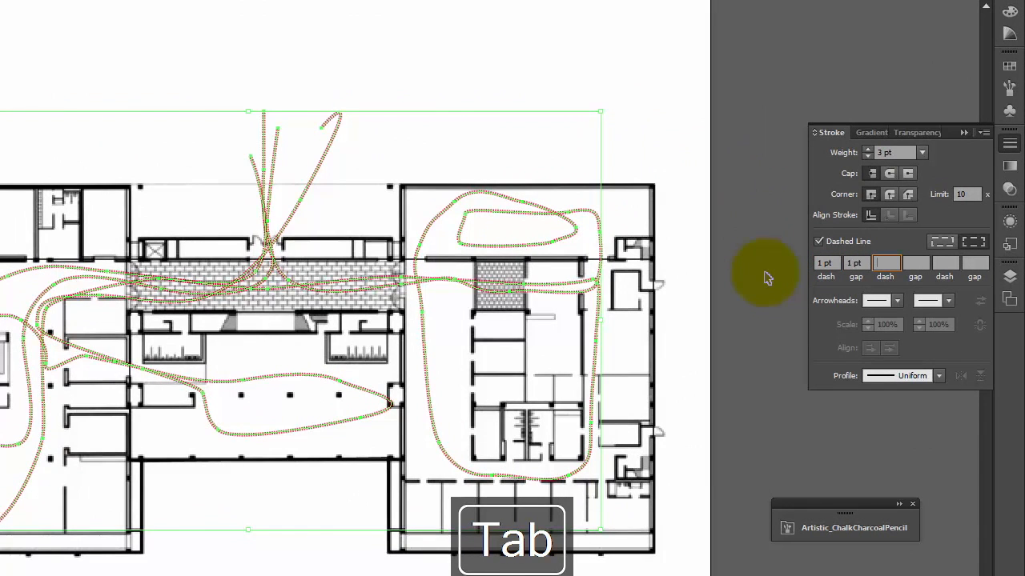
click(402, 81)
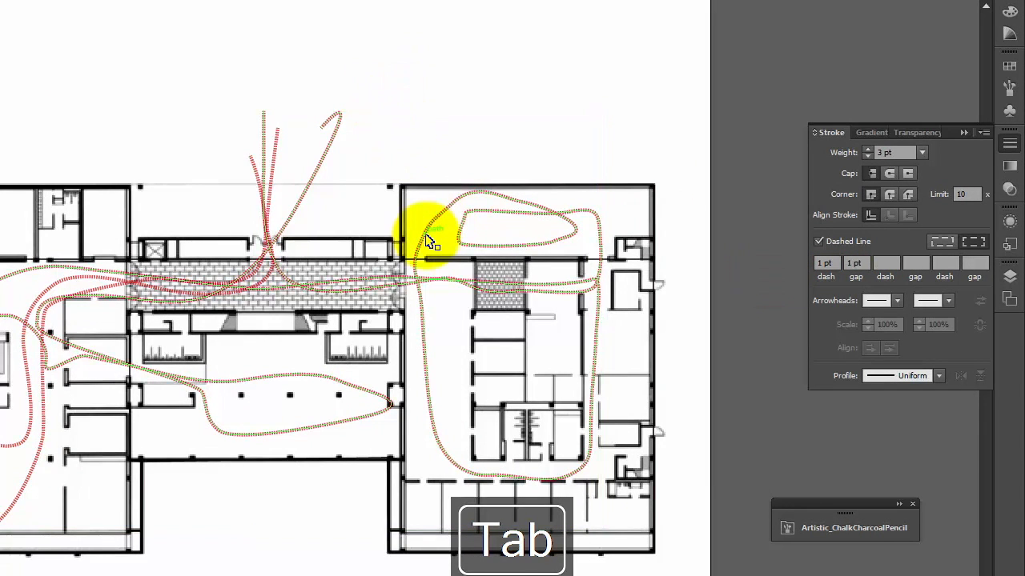
Reselect the circulation paths above the entrance and set their dashed stroke to a 4 pt dash and a 4 pt gap
key(ctrl+equal)
key(ctrl+equal)
key(ctrl+equal)
key(ctrl+equal)
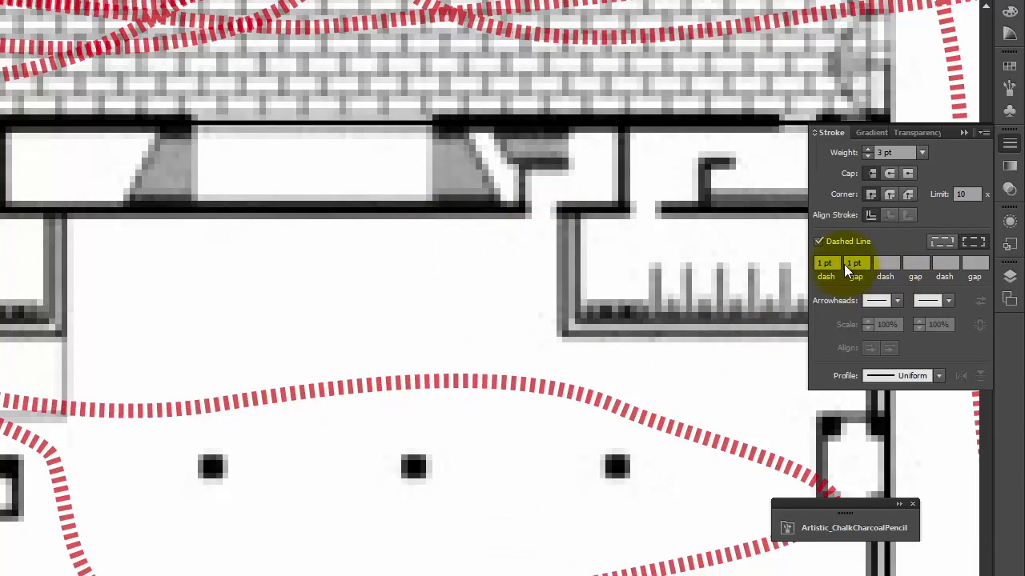
scroll(593, 383, up, 2)
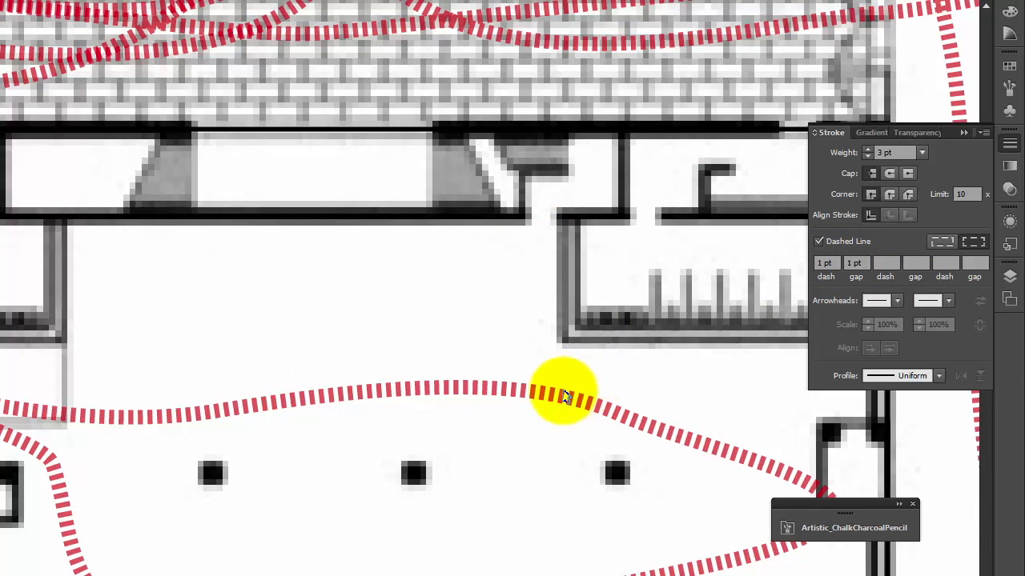
scroll(461, 472, up, 5)
key(ctrl+minus)
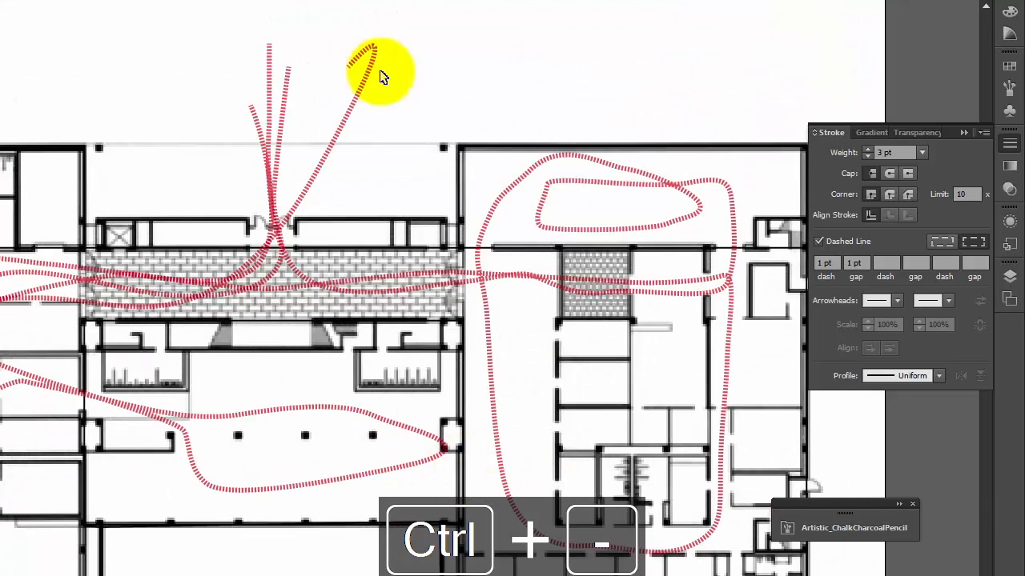
mouse_move(426, 77)
mouse_down()
mouse_move(198, 149)
mouse_move(204, 127)
mouse_up()
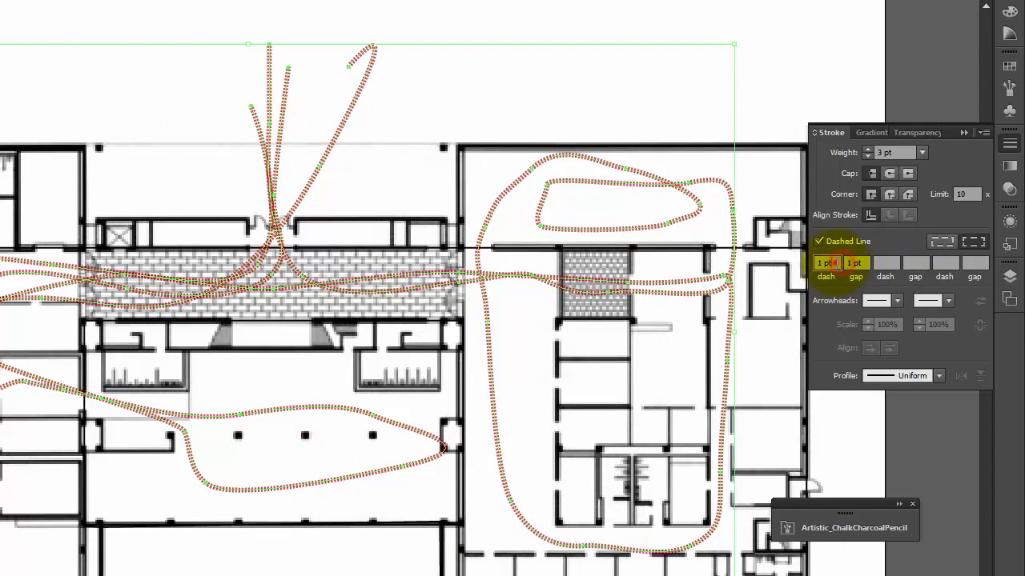
text(4)
key(Tab)
text(4)
key(Tab)
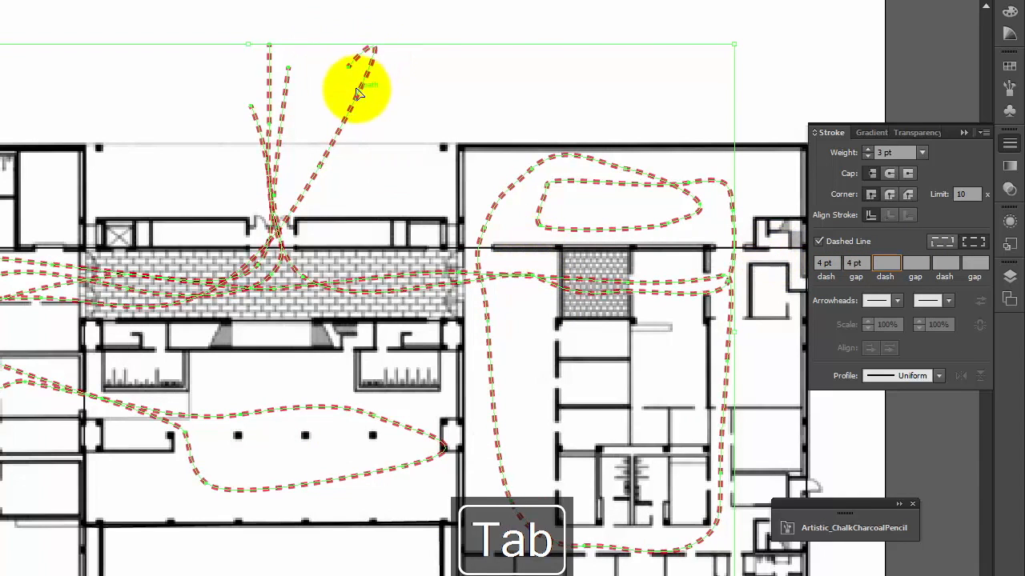
Change the circulation paths' dash pattern to a 12 pt dash, 4 pt gap and 3 pt second dash
click(824, 263)
text(12)
key(Tab)
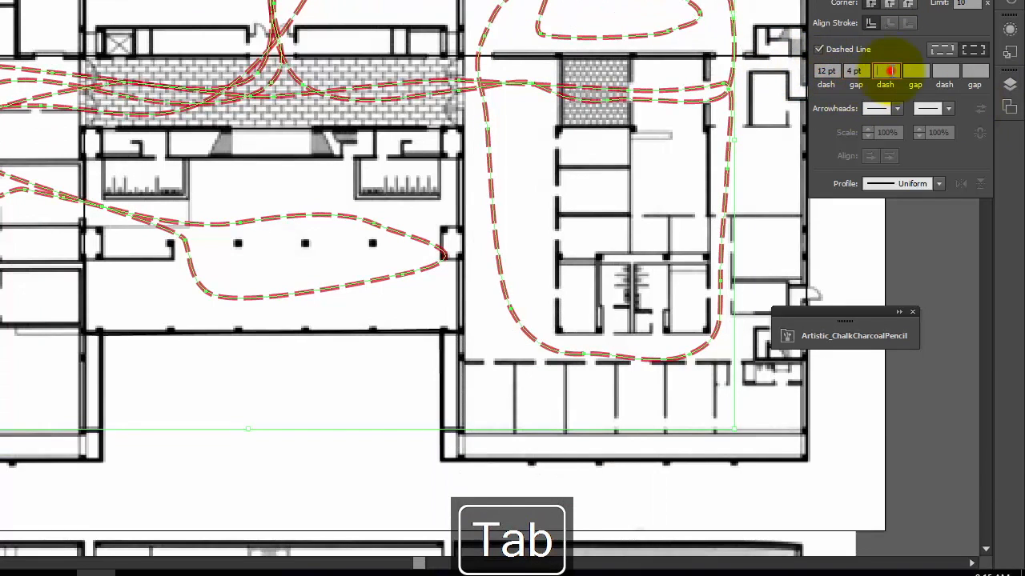
text(3)
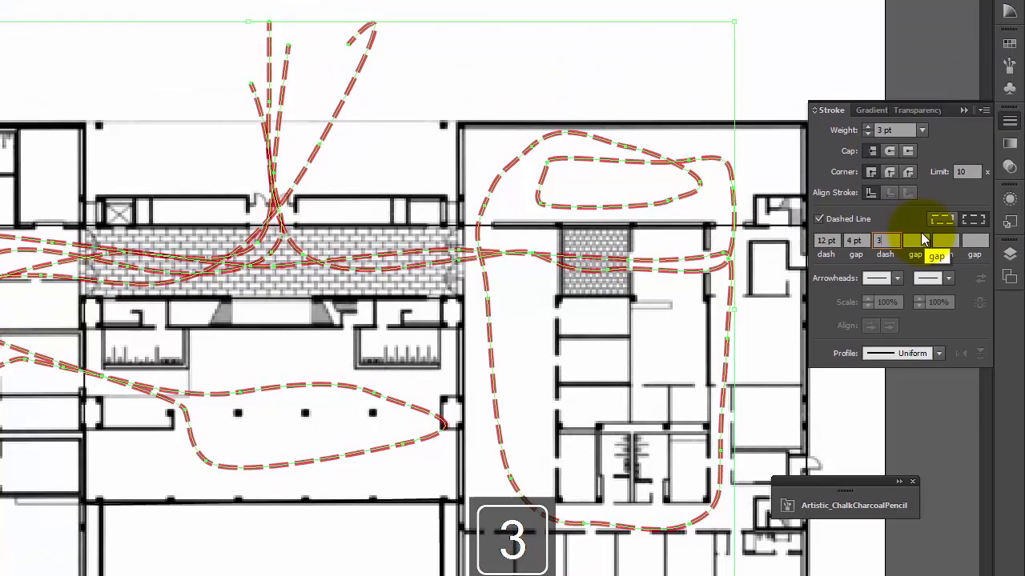
key(Tab)
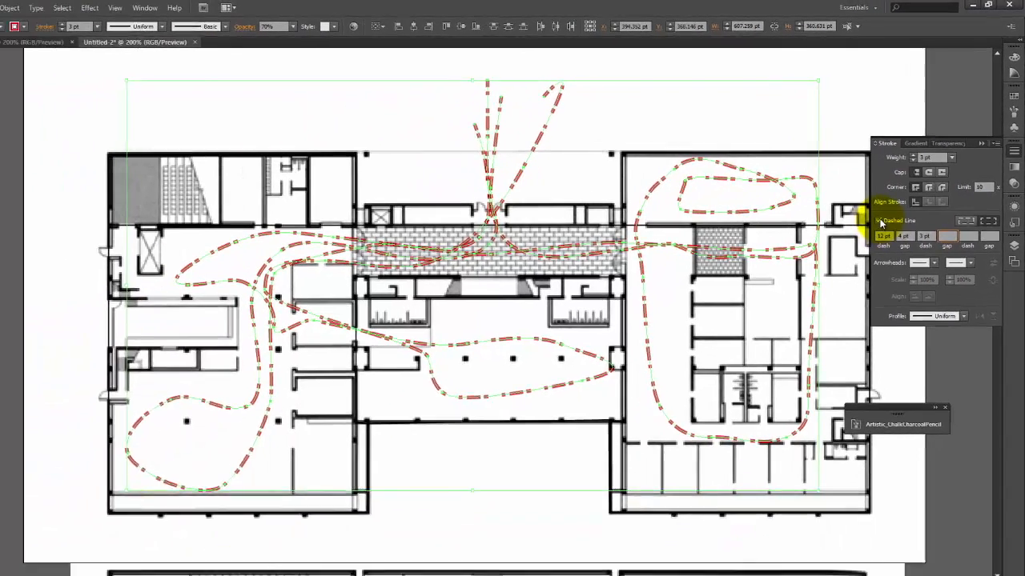
Turn off the dashed stroke on the circulation paths and deselect them
click(818, 305)
click(885, 96)
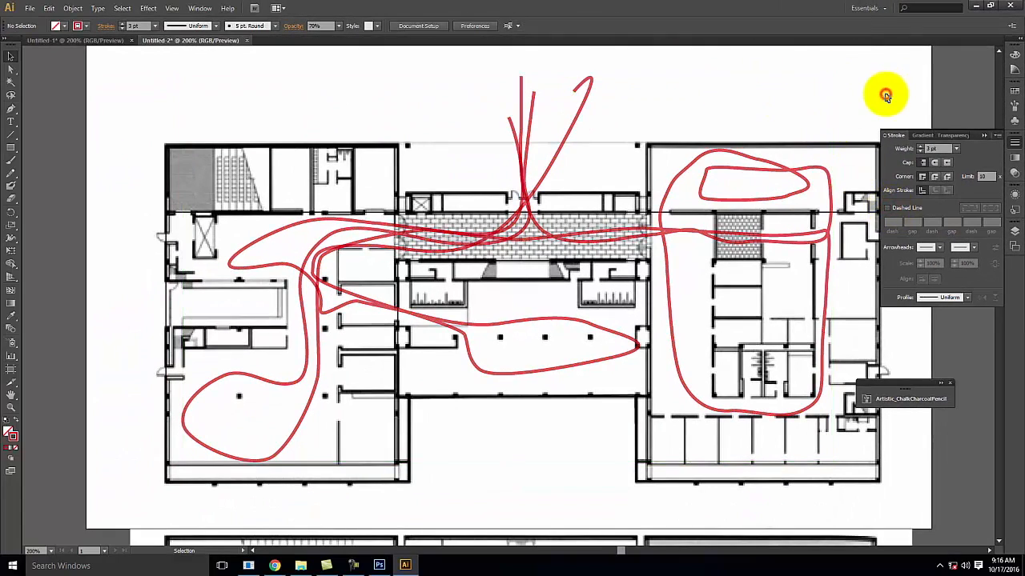
Draw a small rounded shoe-heel shape with the Pen tool in the blank area above the floor plan
scroll(667, 315, up, 2)
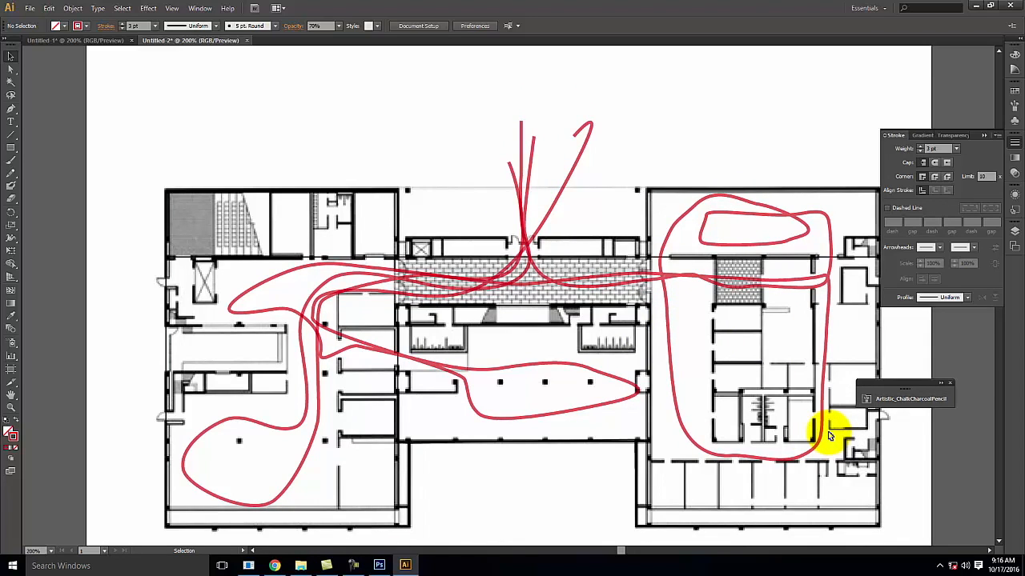
scroll(830, 435, up, 5)
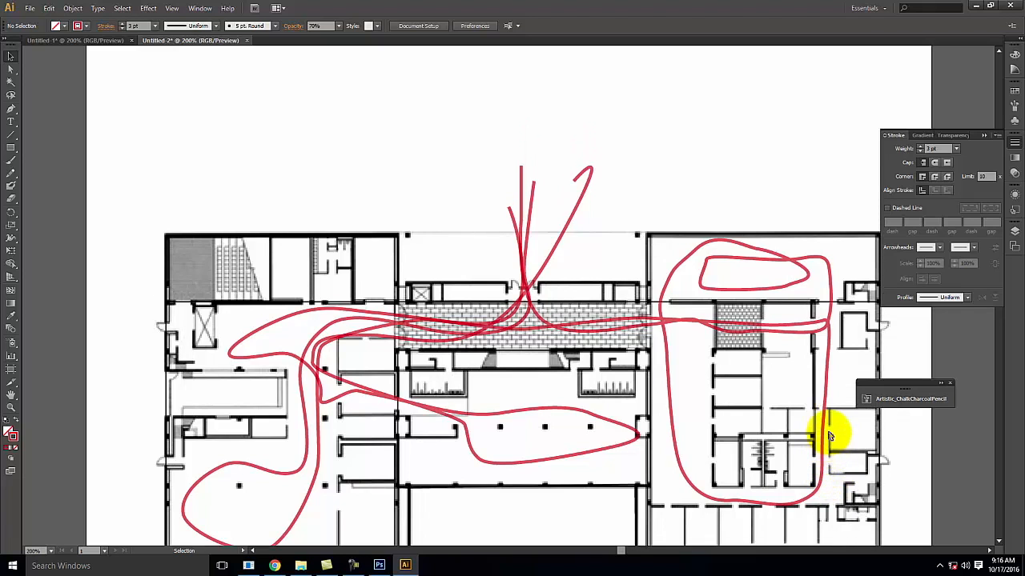
scroll(756, 257, up, 2)
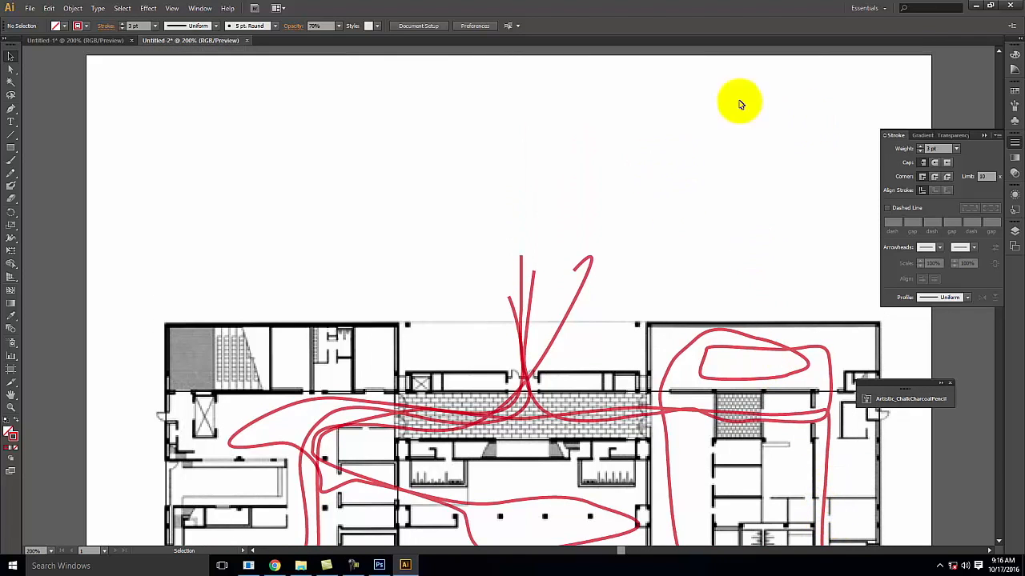
key(ctrl+equal)
key(ctrl+equal)
key(ctrl+equal)
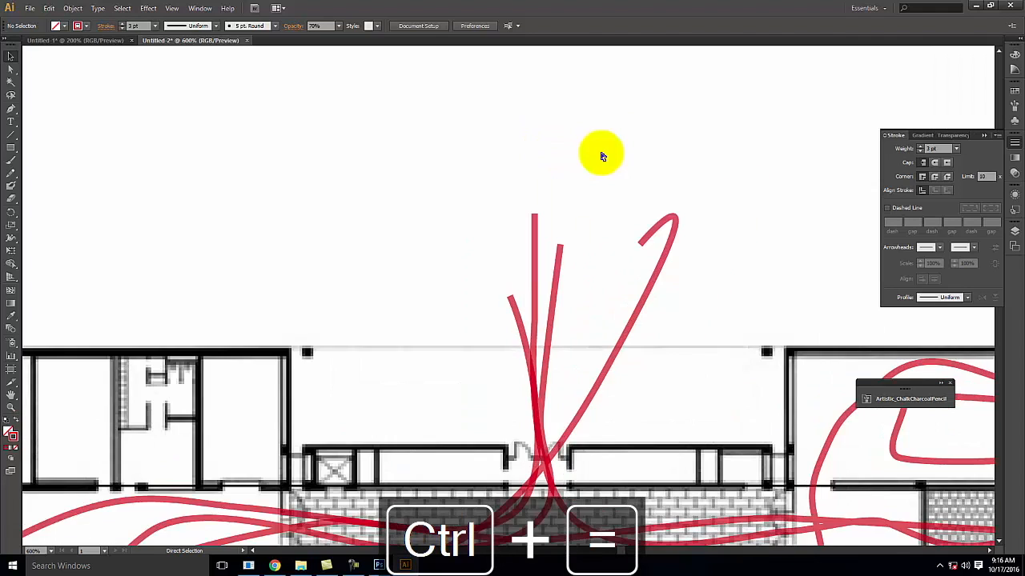
mouse_move(713, 121)
mouse_down()
mouse_move(579, 179)
mouse_move(393, 352)
mouse_up()
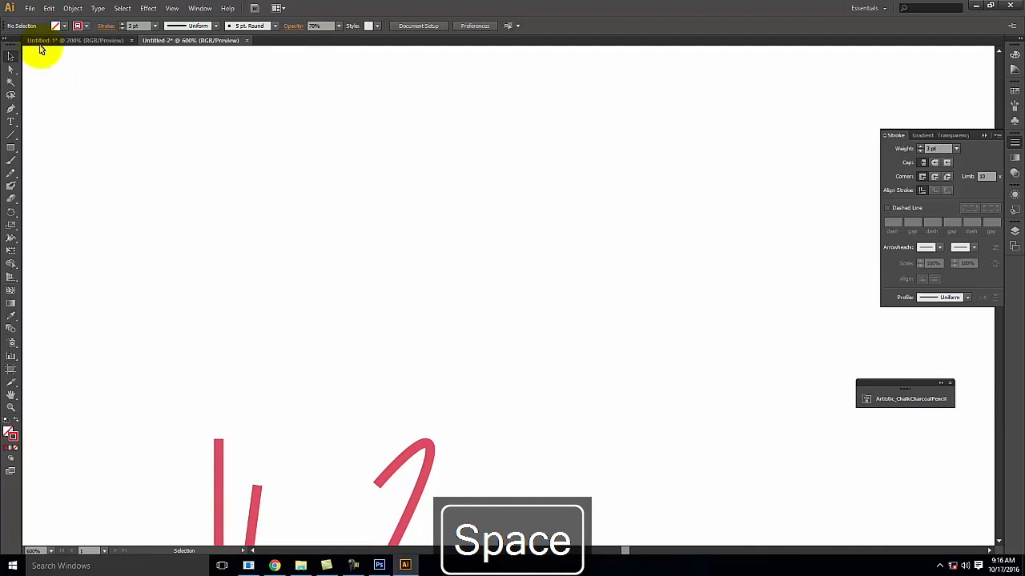
click(11, 109)
mouse_move(581, 145)
mouse_down()
mouse_move(555, 152)
mouse_move(559, 168)
mouse_move(581, 148)
mouse_move(584, 177)
mouse_move(581, 150)
mouse_up()
click(570, 171)
click(576, 203)
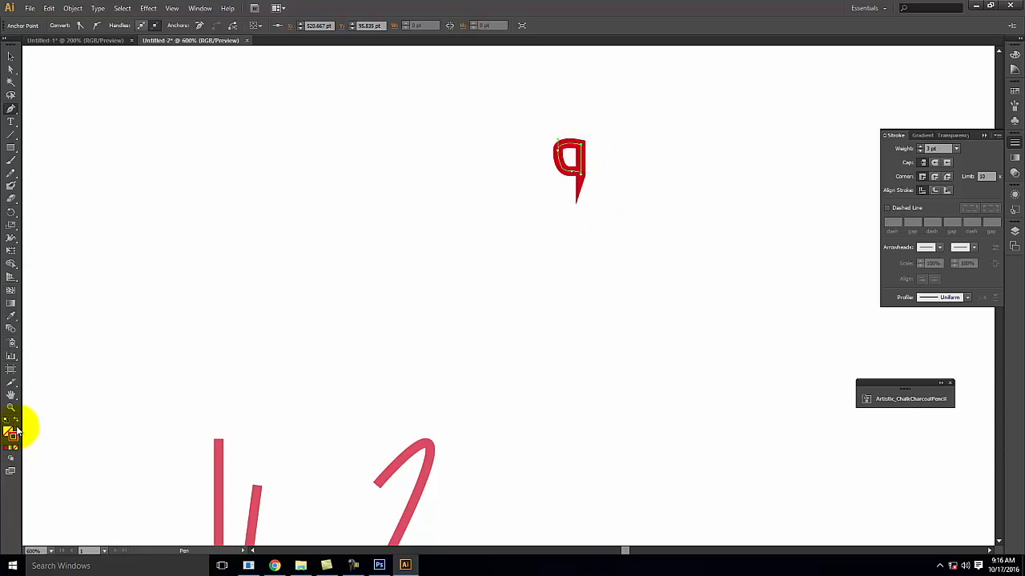
Swap the heel shape's fill and stroke so it has a solid red fill and no stroke, and deselect it
click(18, 421)
click(10, 57)
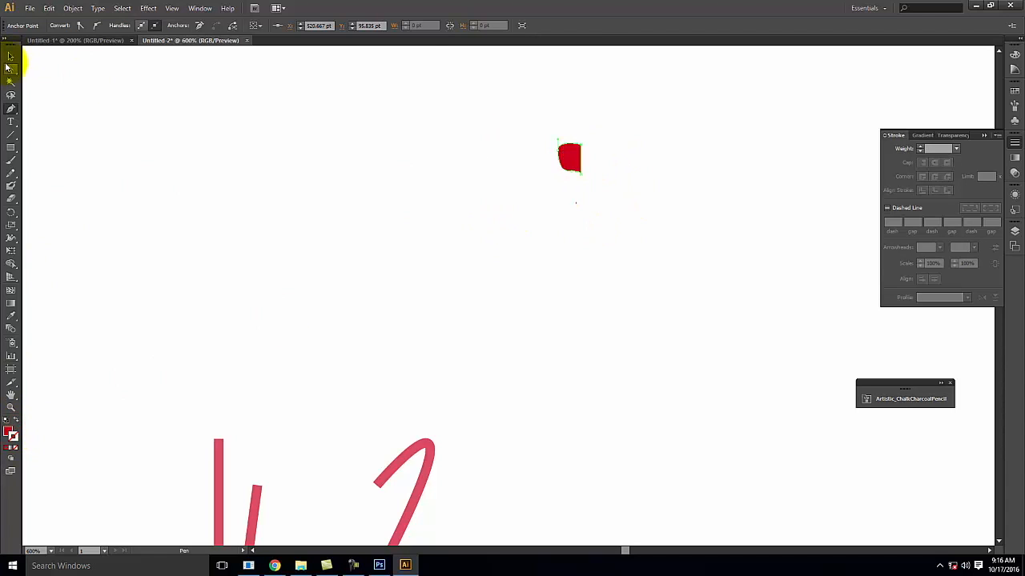
click(98, 94)
Draw an elongated, rounded shoe-sole shape with the Pen tool just beside the heel's straight edge, and deselect it
key(p)
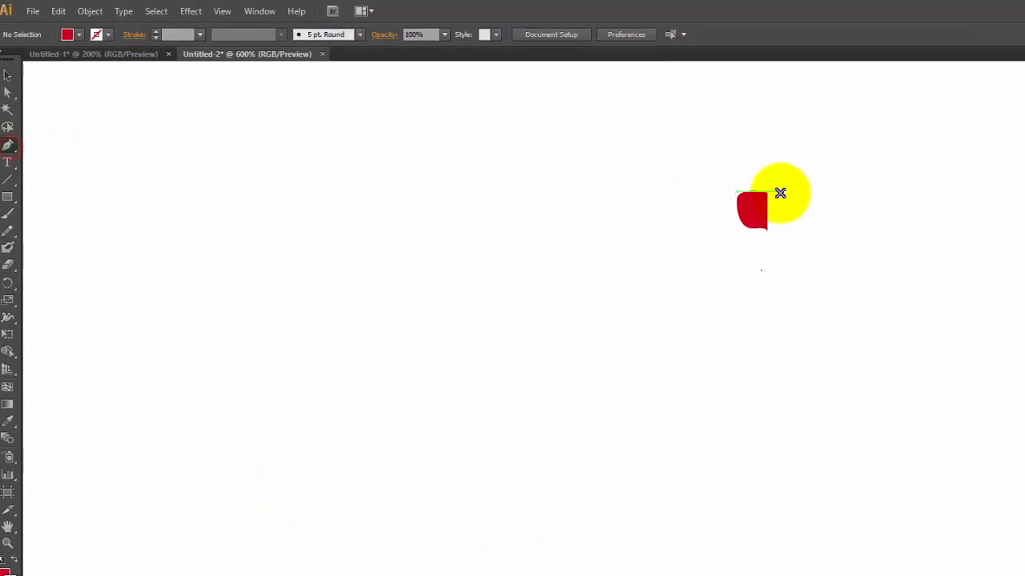
click(876, 218)
click(874, 256)
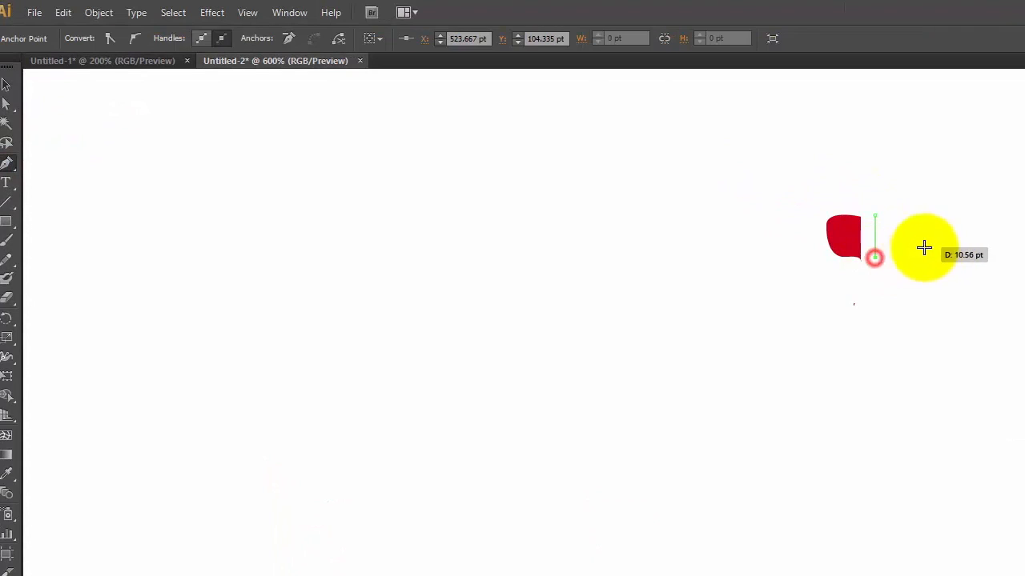
click(954, 260)
drag(972, 231, 912, 210)
drag(875, 217, 875, 216)
click(4, 84)
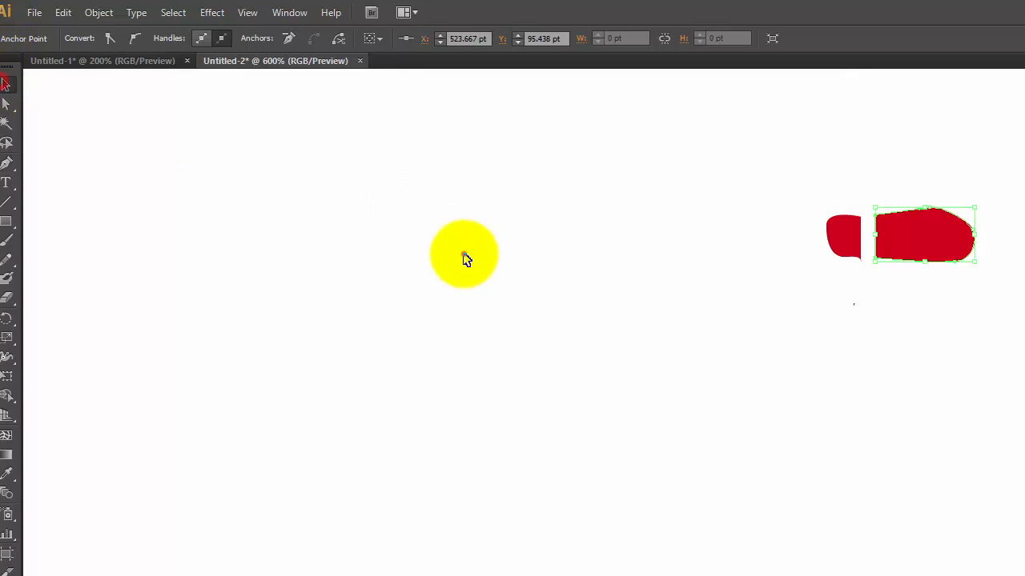
click(464, 256)
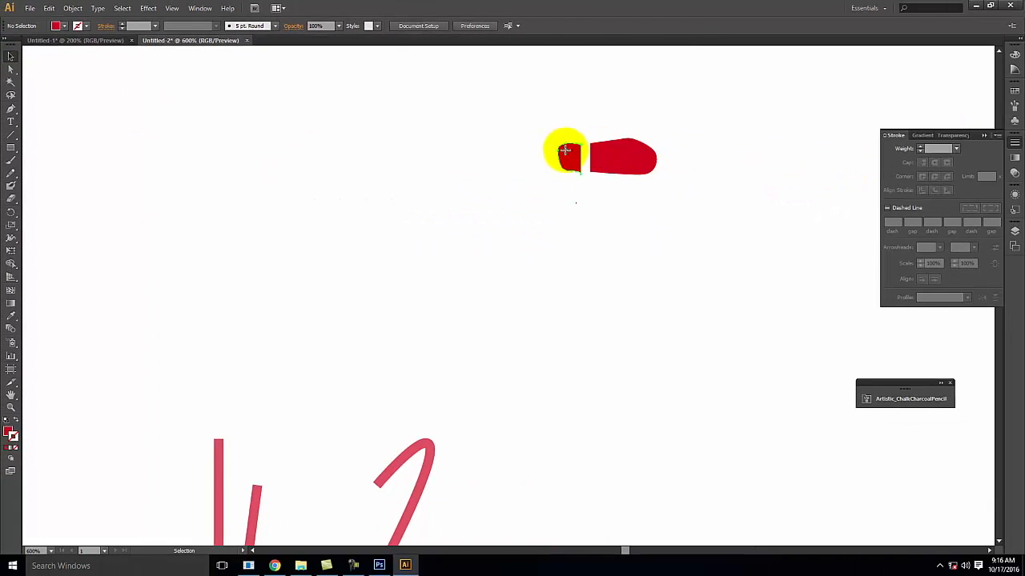
Move the heel's lower corner anchor point up to remove the protruding tip, and deselect the shape
click(565, 150)
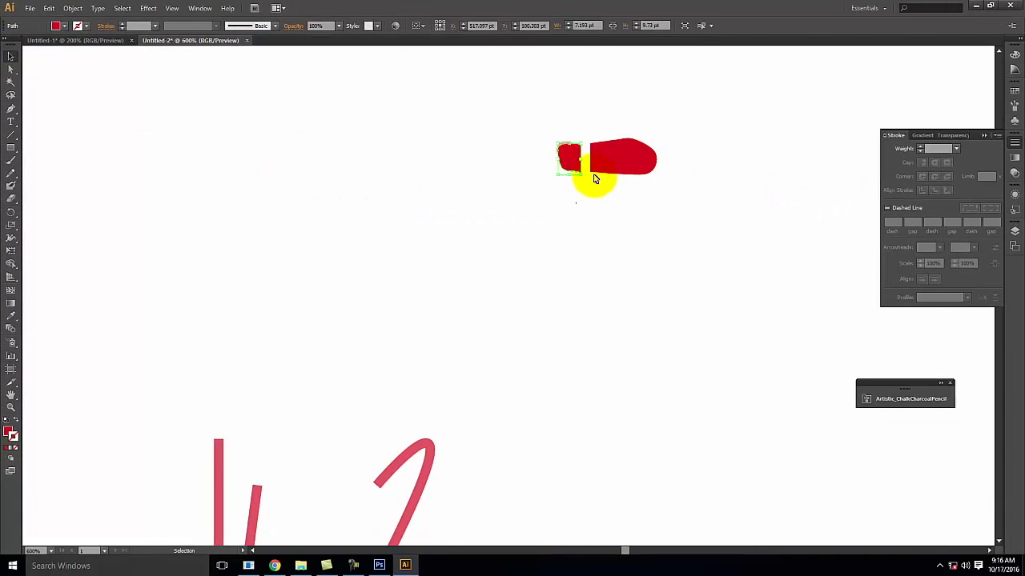
click(708, 278)
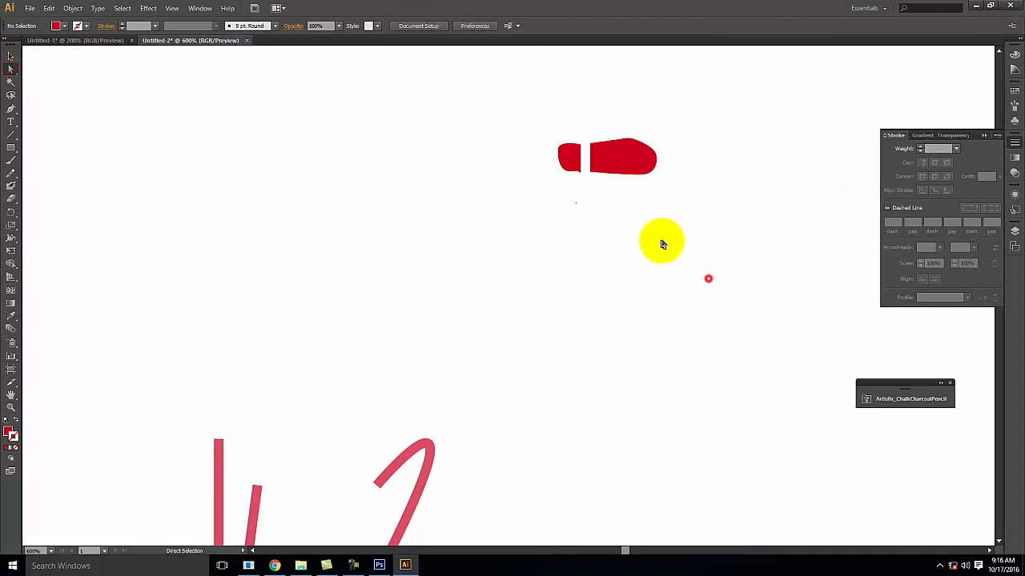
click(583, 175)
key(ctrl+equal)
key(ctrl+equal)
key(ctrl+equal)
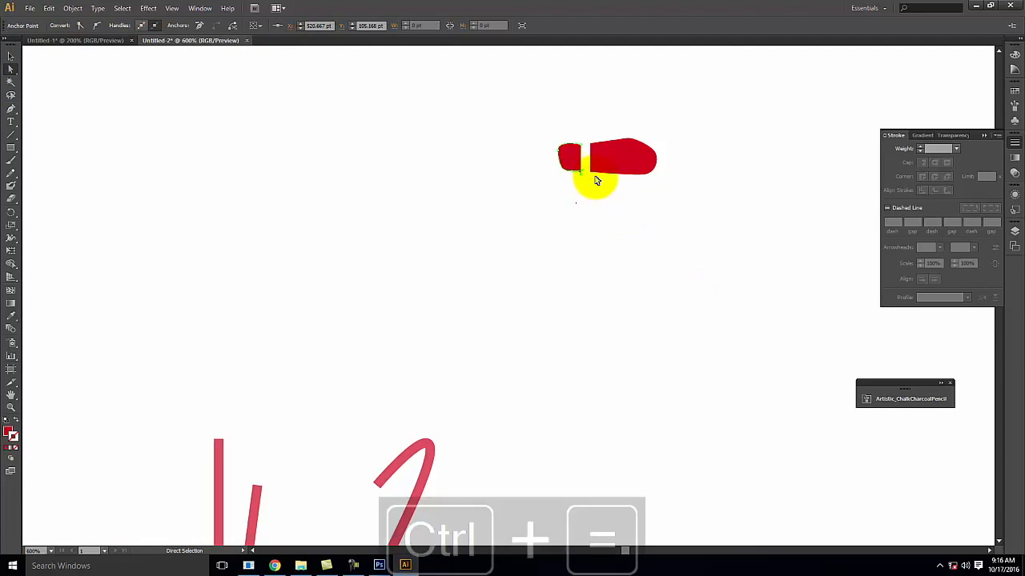
key(space)
drag(646, 185, 445, 469)
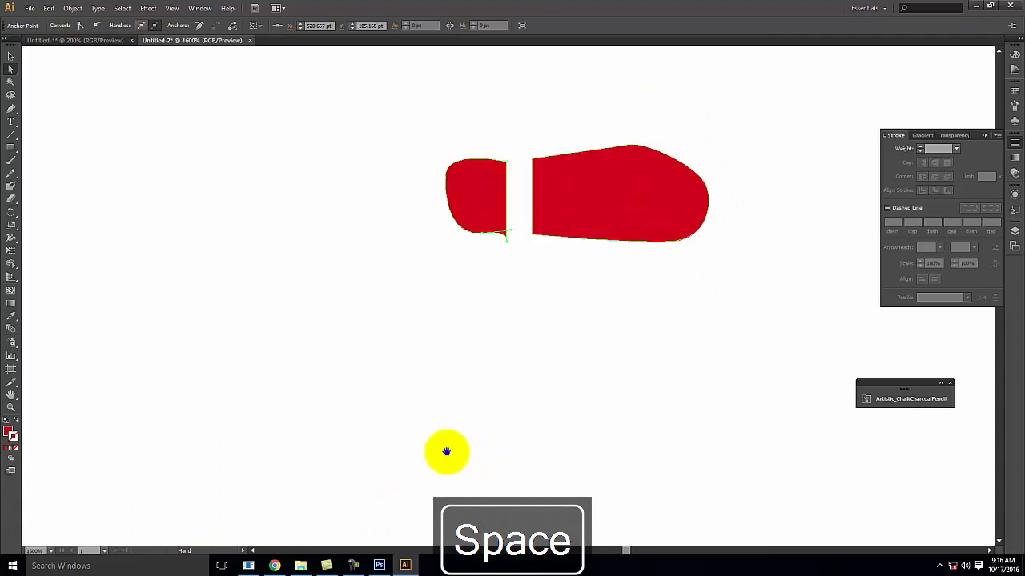
drag(507, 244, 509, 231)
click(515, 255)
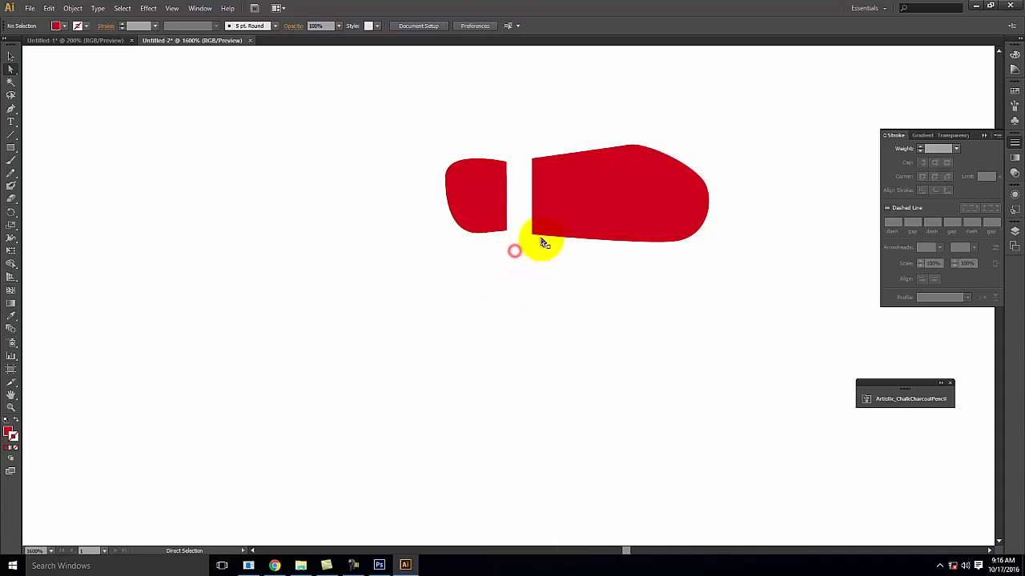
Select the heel and sole together, duplicate them by copy and paste, and place the copy below the original footprint
click(13, 58)
drag(370, 65, 775, 358)
key(a)
key(ctrl+c)
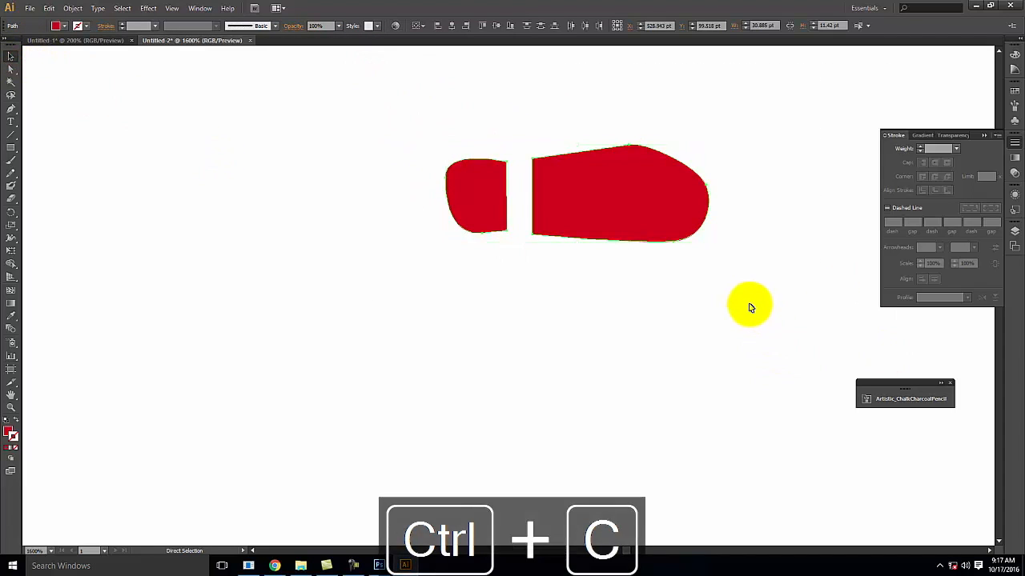
key(ctrl+v)
drag(546, 312, 664, 385)
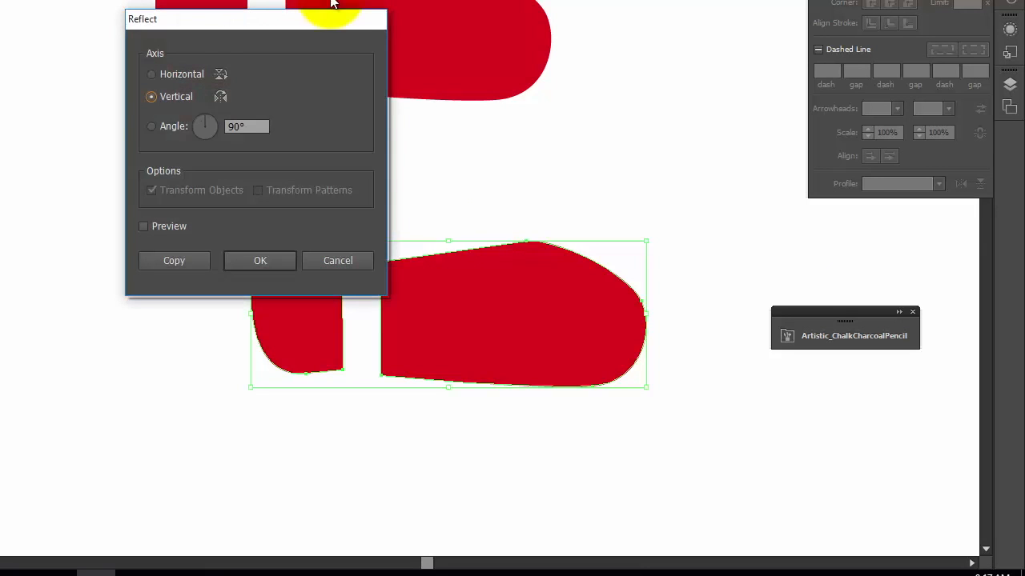
Reflect the copied footprint across the horizontal axis, position it one stride ahead of and below the first, and deselect it
click(248, 260)
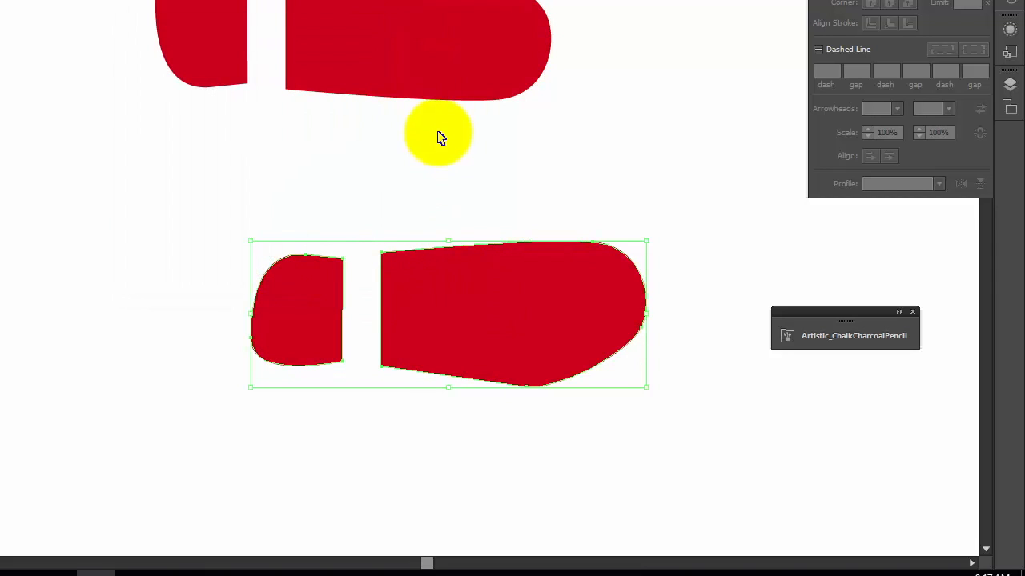
click(538, 350)
key(ctrl+minus)
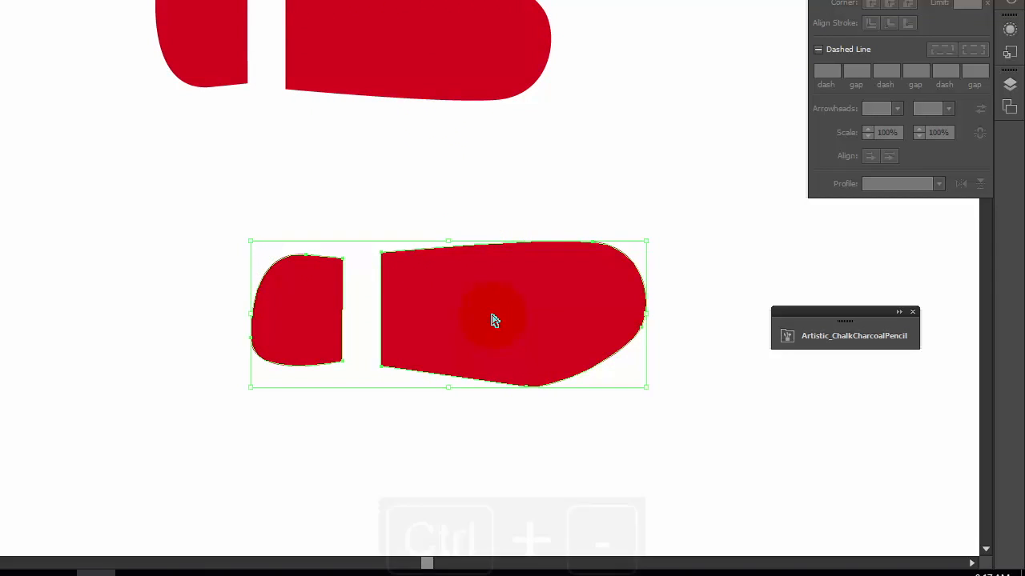
key(ctrl+minus)
drag(296, 213, 381, 205)
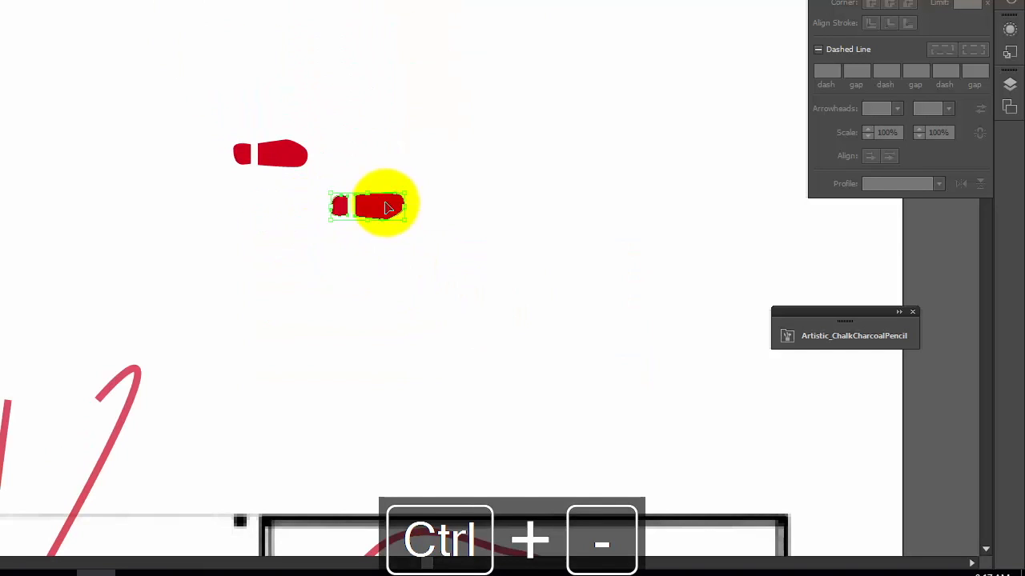
click(549, 231)
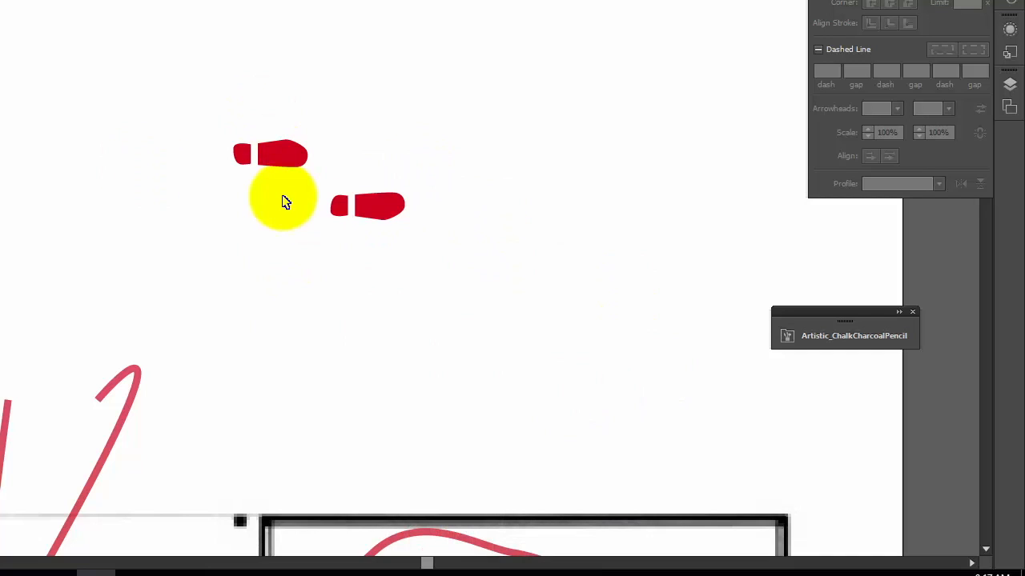
Select both footprints, add them to the brush collection as a new brush, and choose Scatter Brush as its type
drag(130, 65, 464, 254)
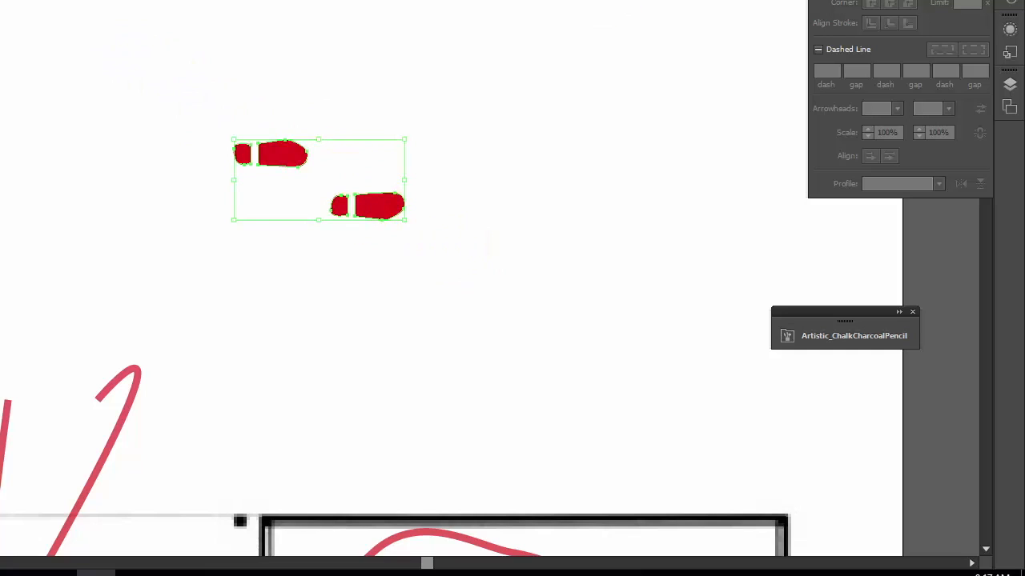
click(1009, 0)
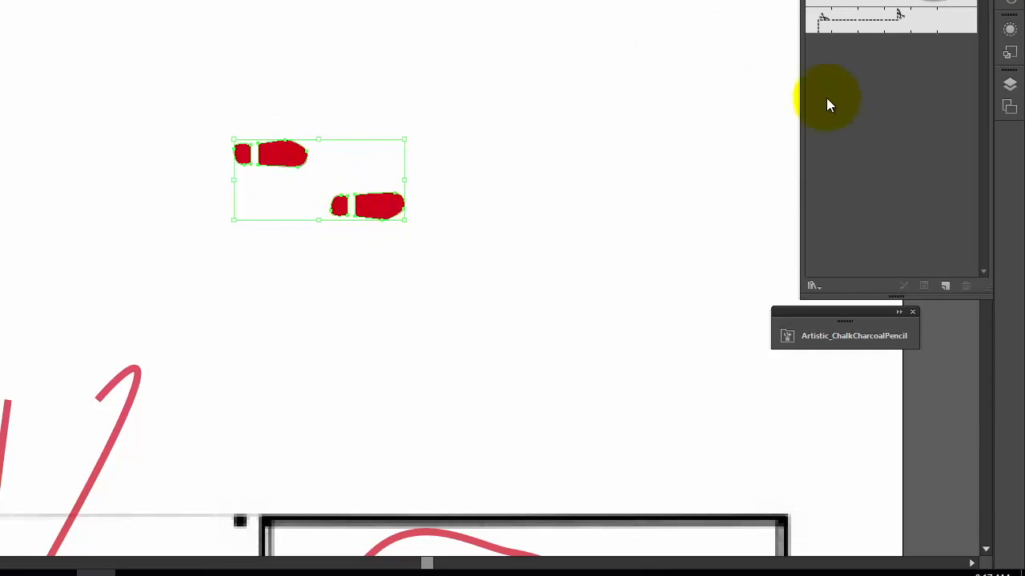
mouse_move(375, 214)
mouse_down()
mouse_move(697, 103)
mouse_move(922, 160)
mouse_up()
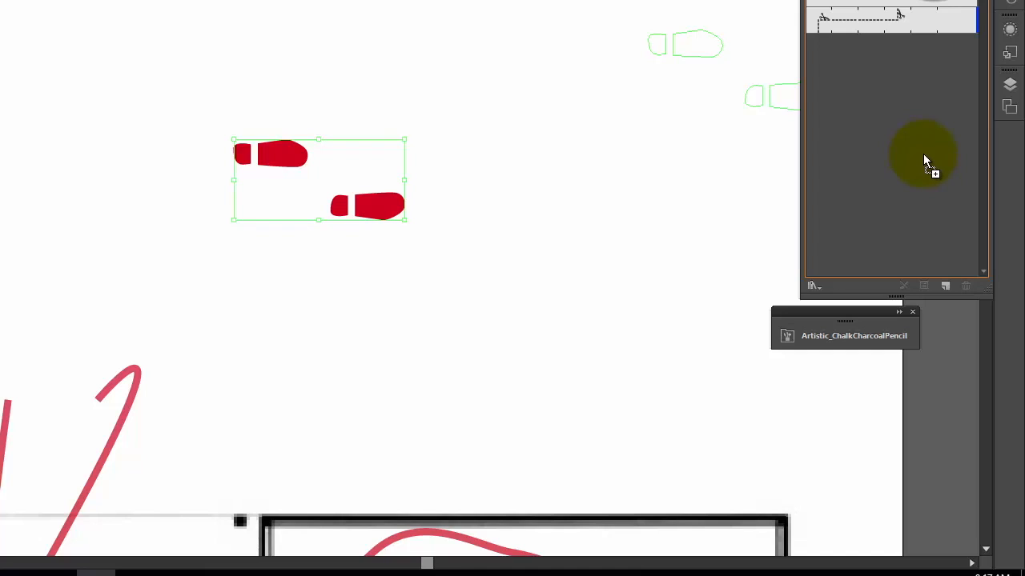
drag(923, 155, 922, 156)
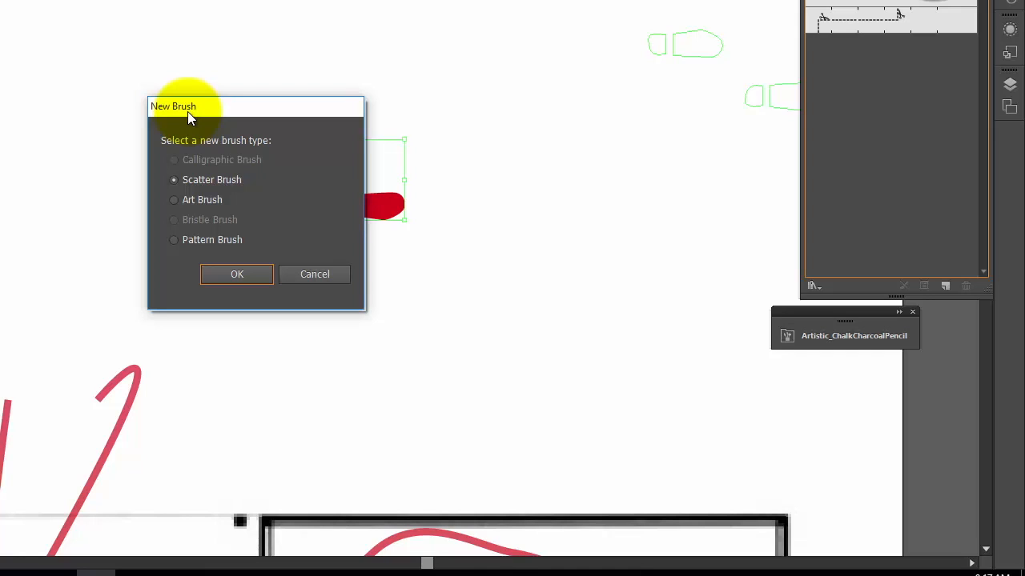
click(173, 180)
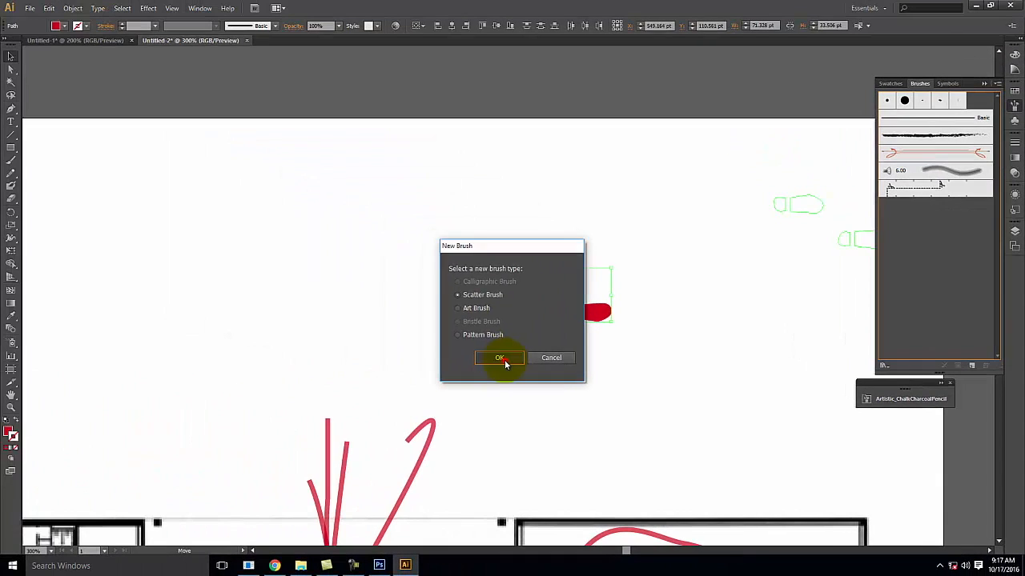
click(499, 358)
Name the new scatter brush Footprints
drag(419, 147, 347, 175)
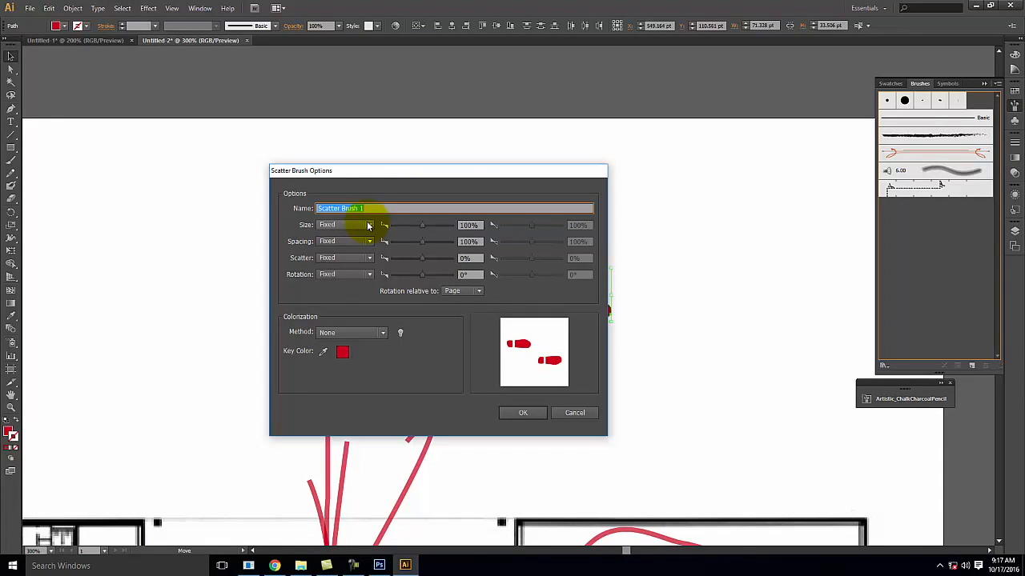
key(BackSpace)
key(Caps_Lock)
text(Footprints)
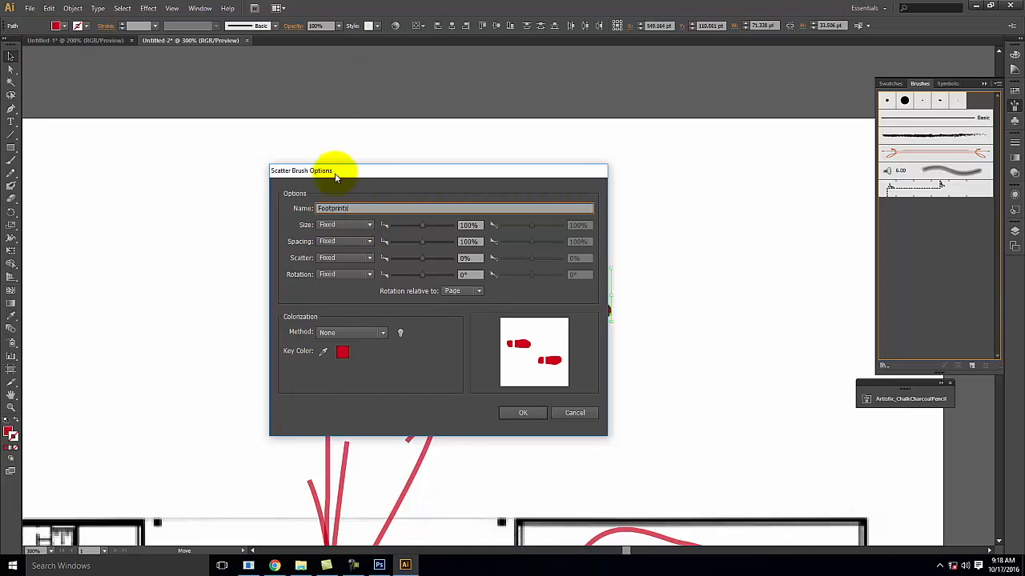
Set the brush's rotation to Fixed relative to the path, choose the Tints colorization method, and create the brush
click(329, 276)
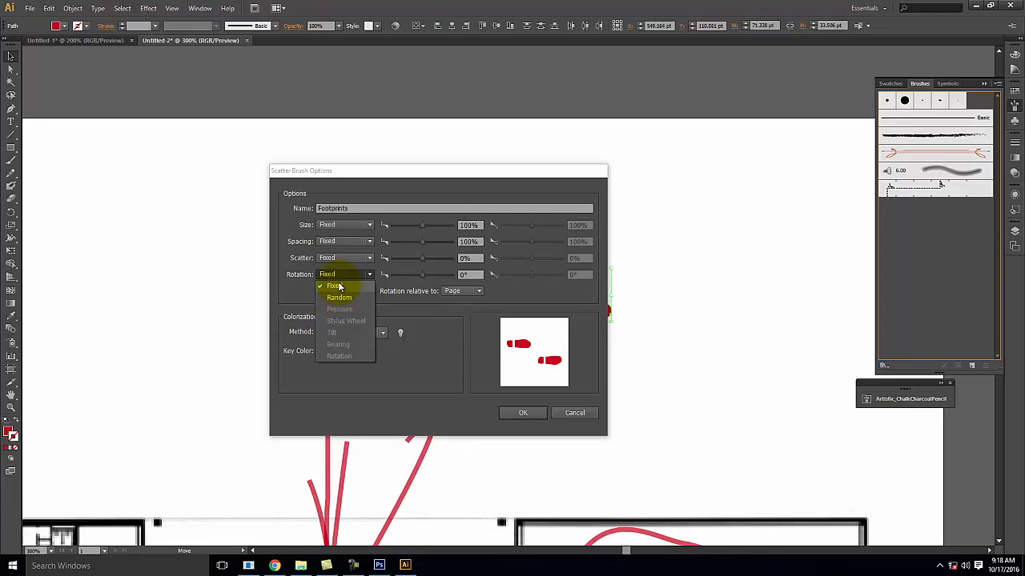
click(339, 286)
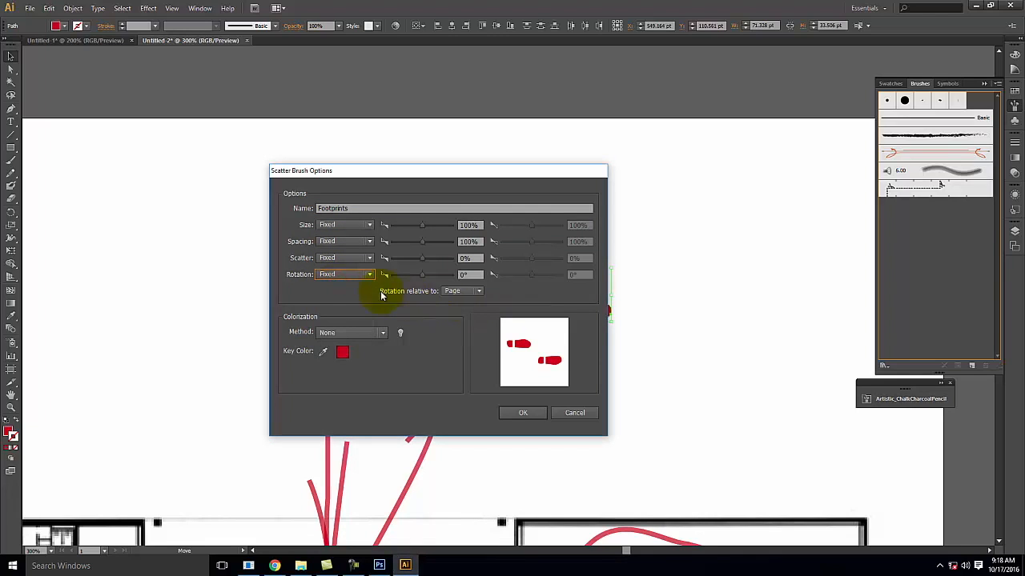
click(460, 292)
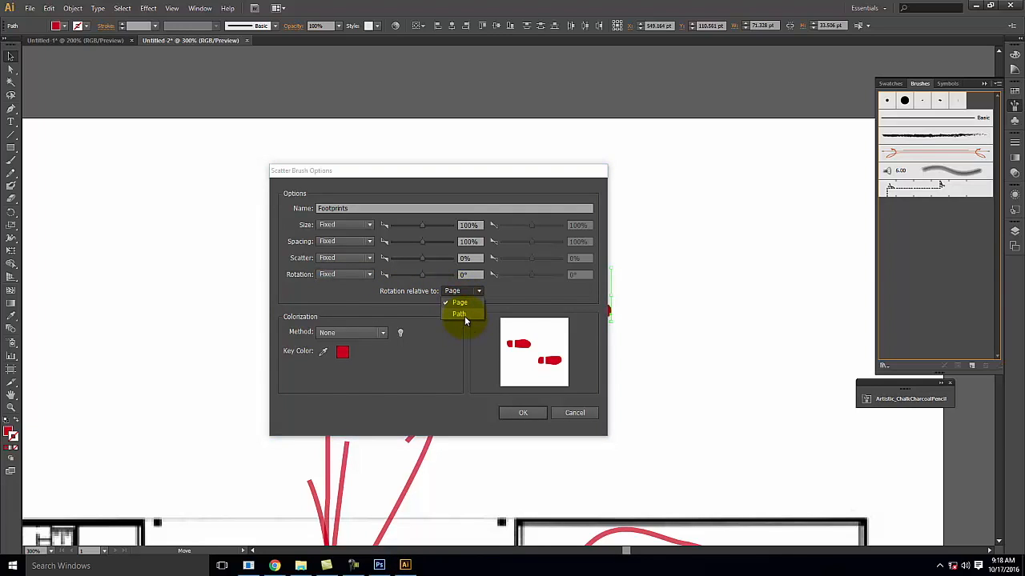
click(465, 316)
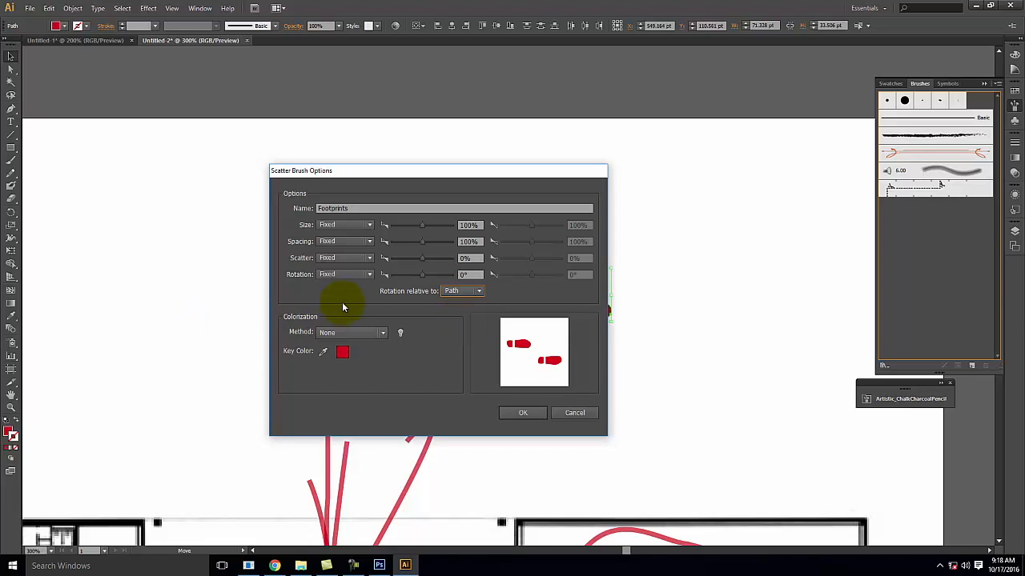
click(340, 331)
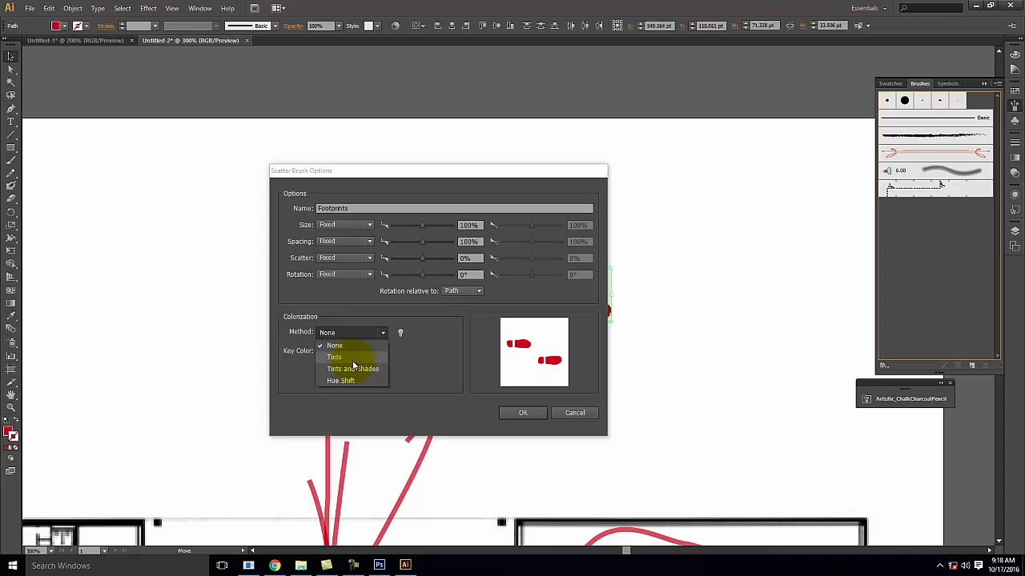
click(353, 357)
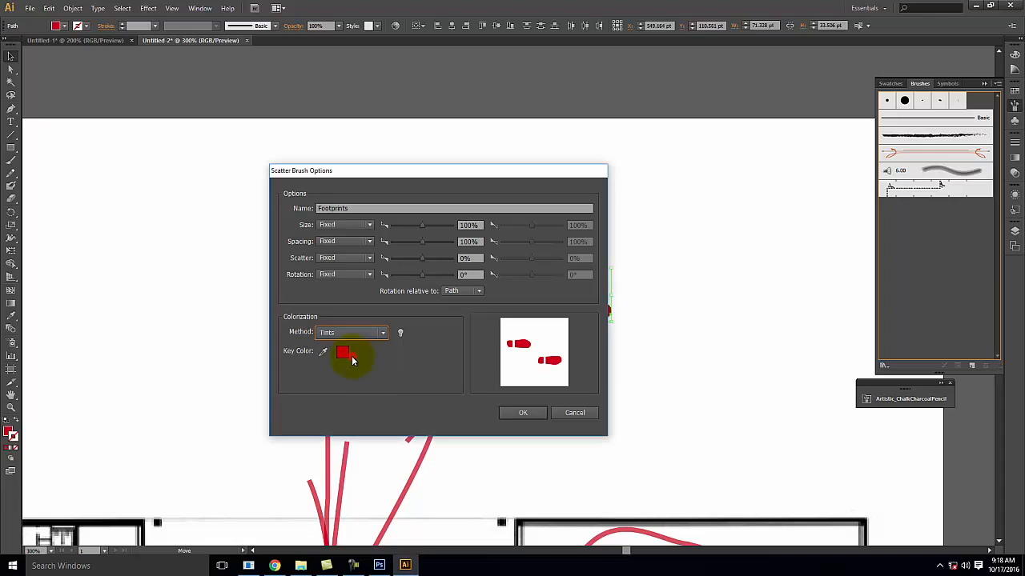
click(523, 413)
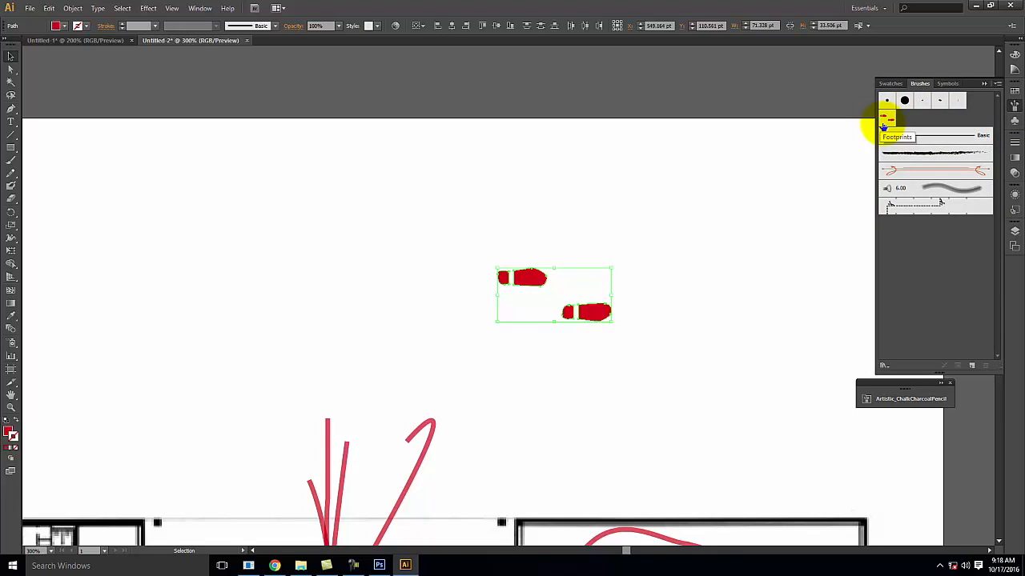
Deselect the footprint artwork and apply the Footprints brush to the long circulation path that loops through the plan's right-hand wing
click(885, 118)
click(780, 240)
scroll(628, 168, down, 3)
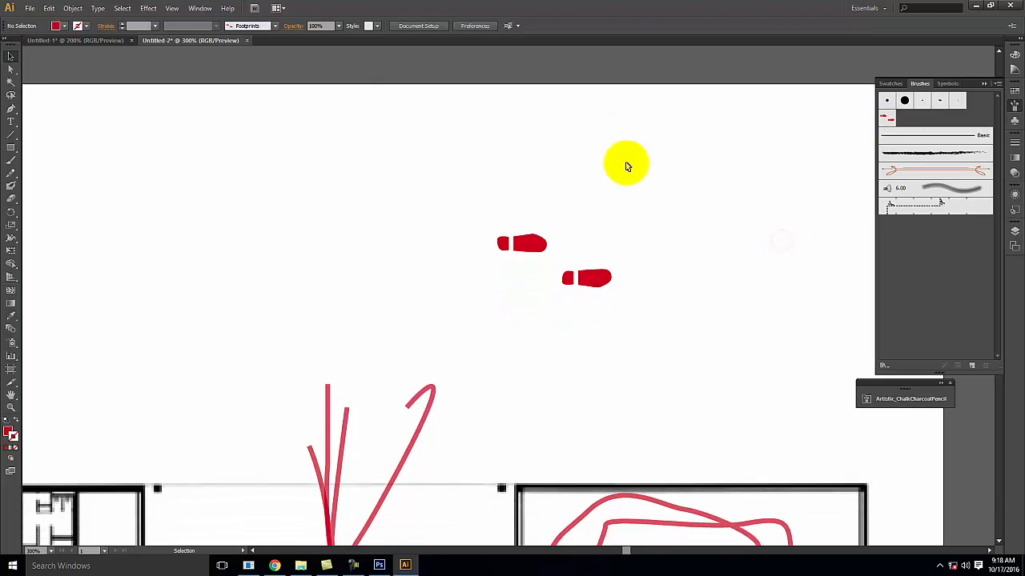
scroll(623, 187, down, 4)
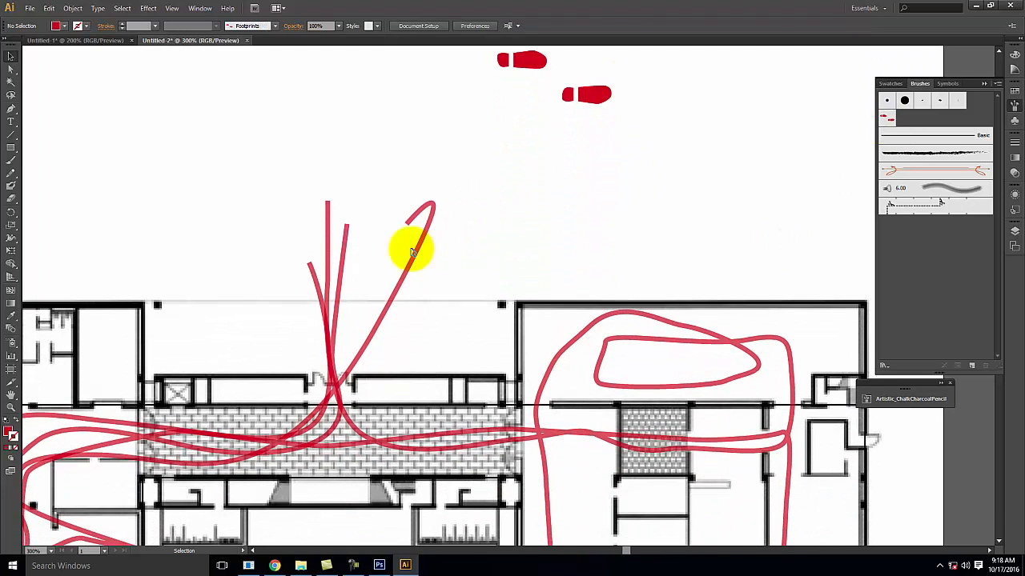
click(327, 222)
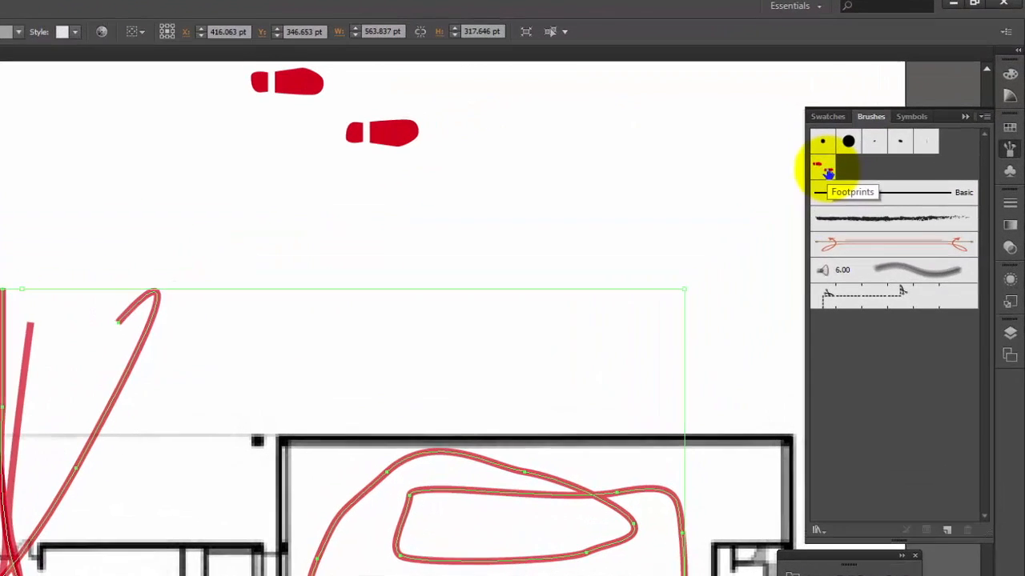
click(862, 142)
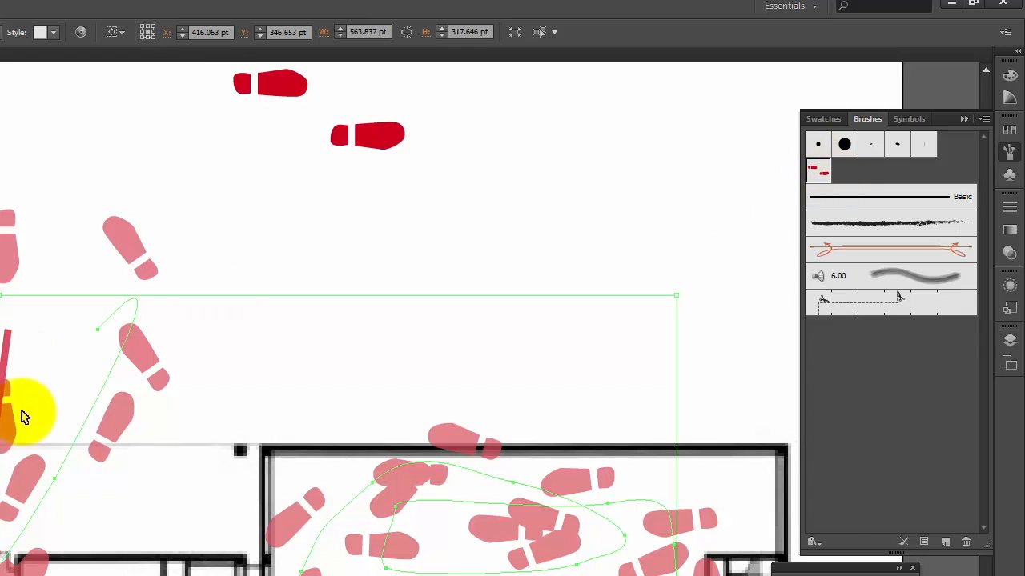
Try a stroke weight of 0.1 pt on the selected footprint path
click(1010, 210)
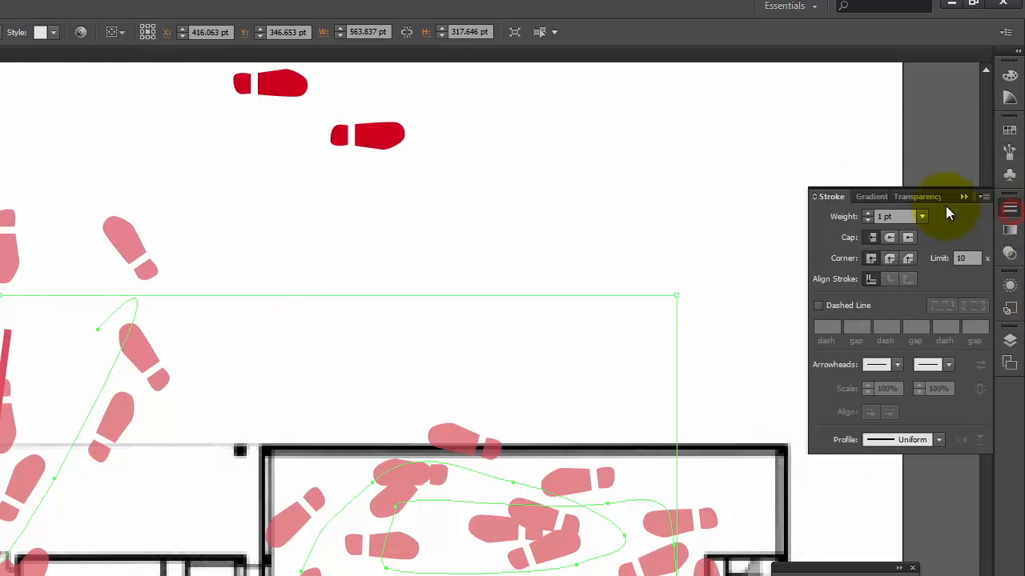
click(905, 215)
key(Delete)
text(0.1)
key(Tab)
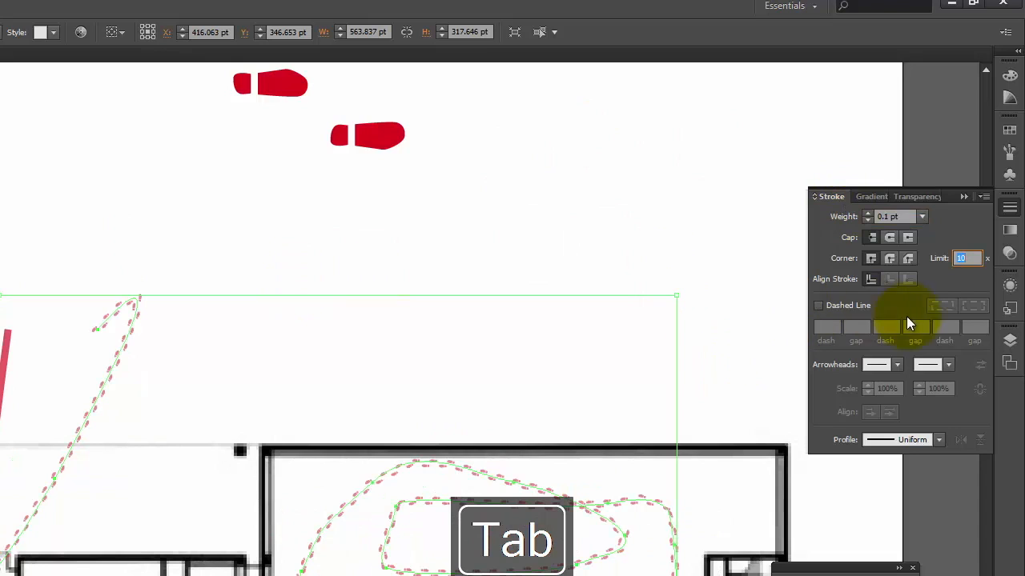
Set the footprint path's stroke weight to 0.25 pt
click(900, 214)
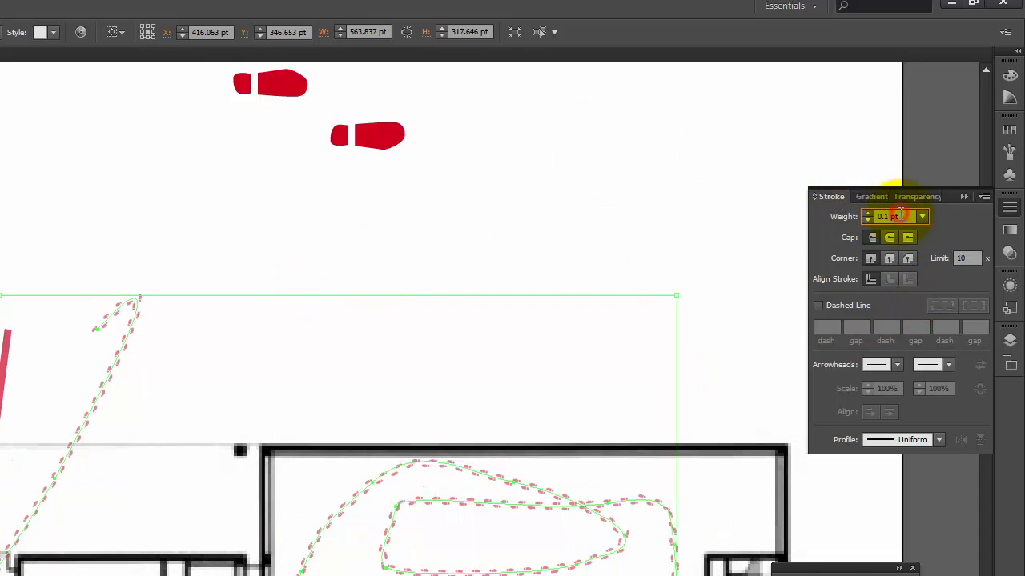
key(Delete)
text(0.25)
key(Tab)
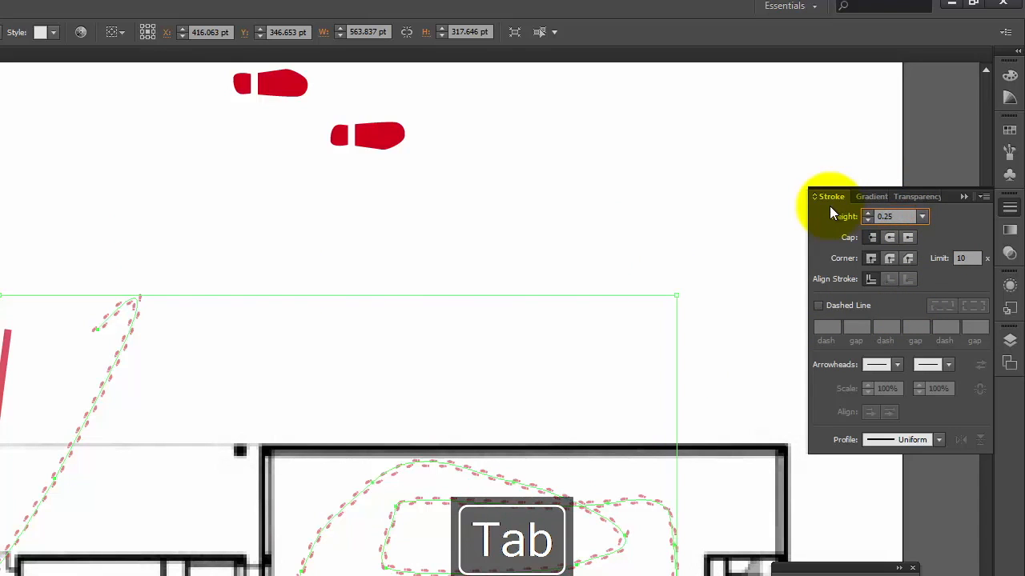
scroll(321, 213, down, 3)
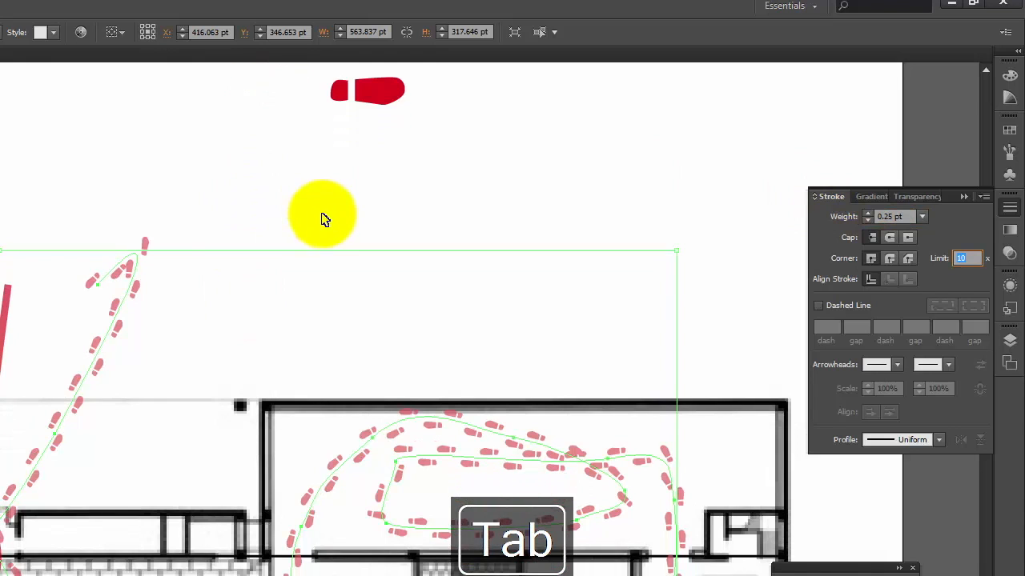
scroll(324, 220, down, 8)
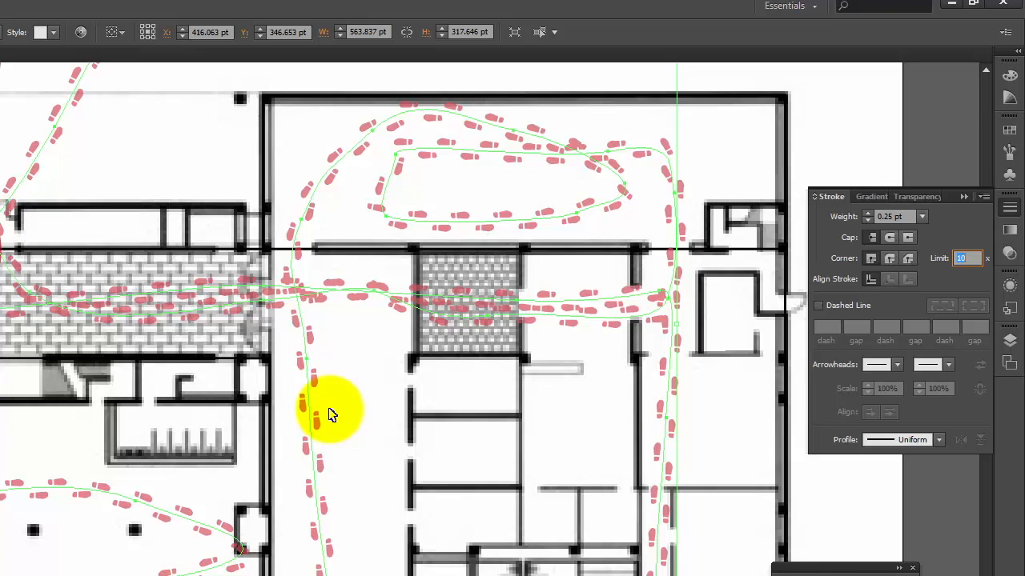
Try to copy the footprint path's appearance onto the remaining solid red circulation path with the Eyedropper
scroll(266, 368, up, 3)
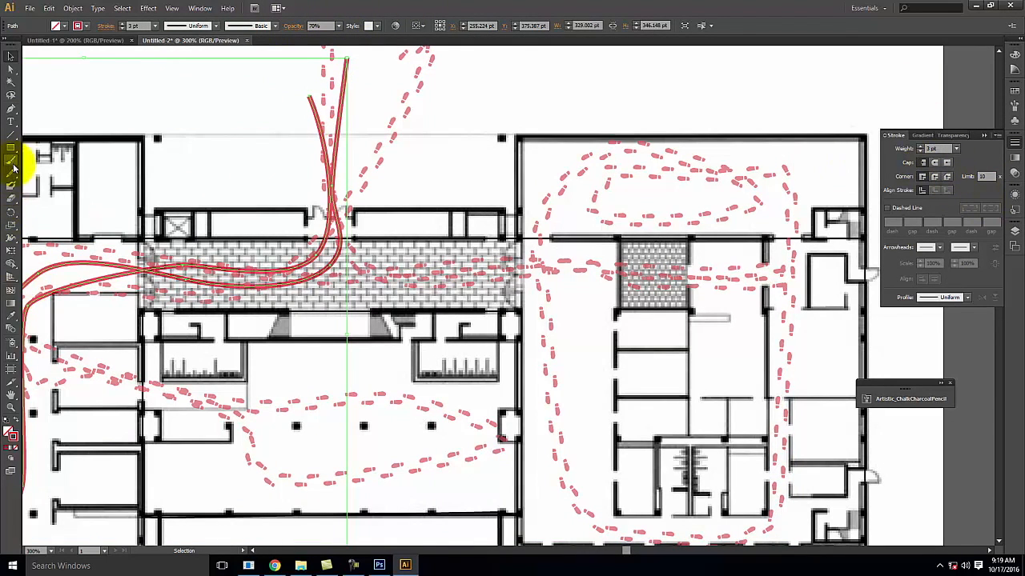
click(12, 316)
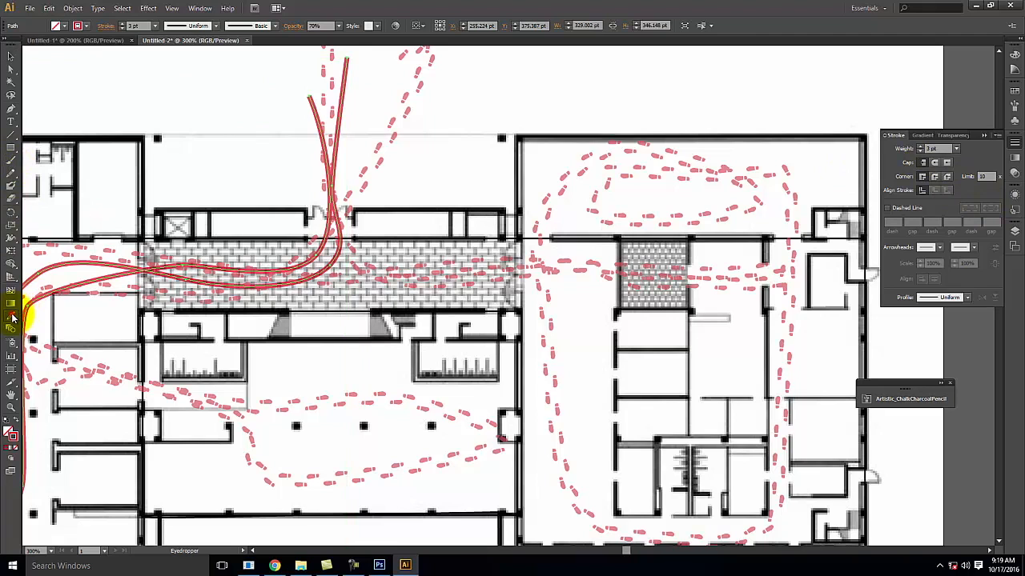
click(408, 107)
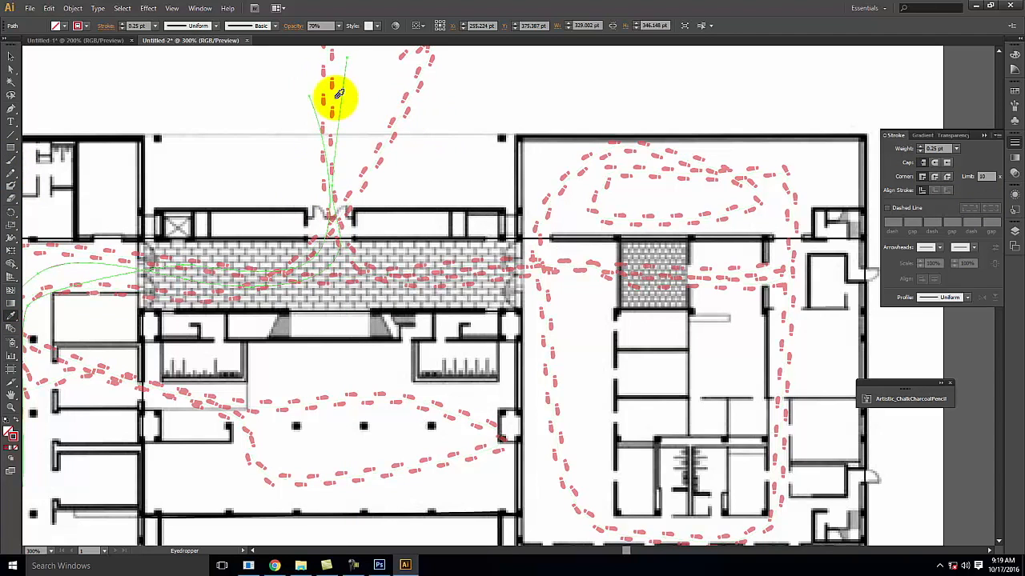
scroll(352, 109, up, 1)
scroll(352, 109, up, 1)
Select the remaining circulation path running from the entrance into the left-hand wing and apply the Footprints brush to it
click(11, 56)
click(170, 107)
click(344, 145)
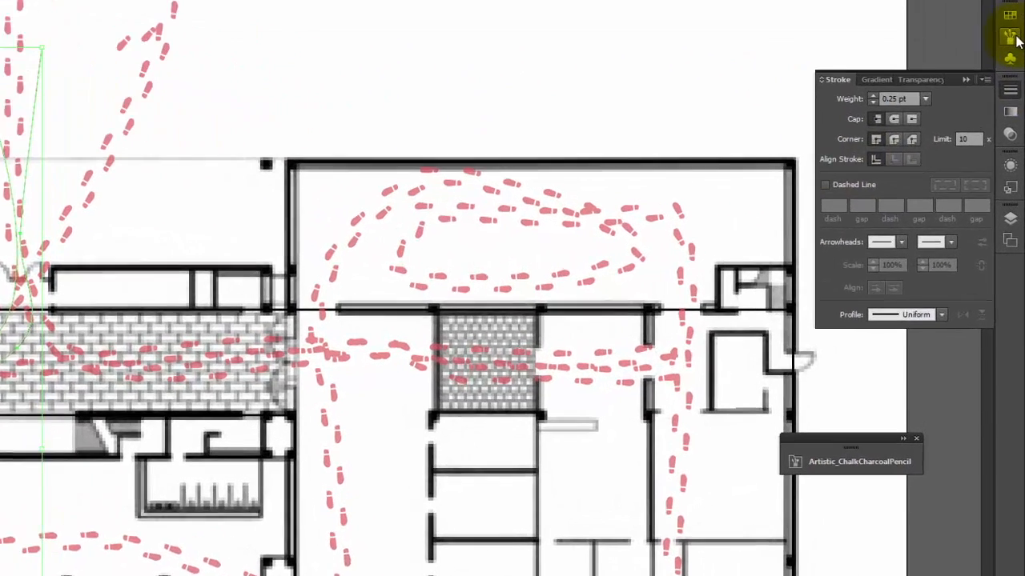
click(1015, 105)
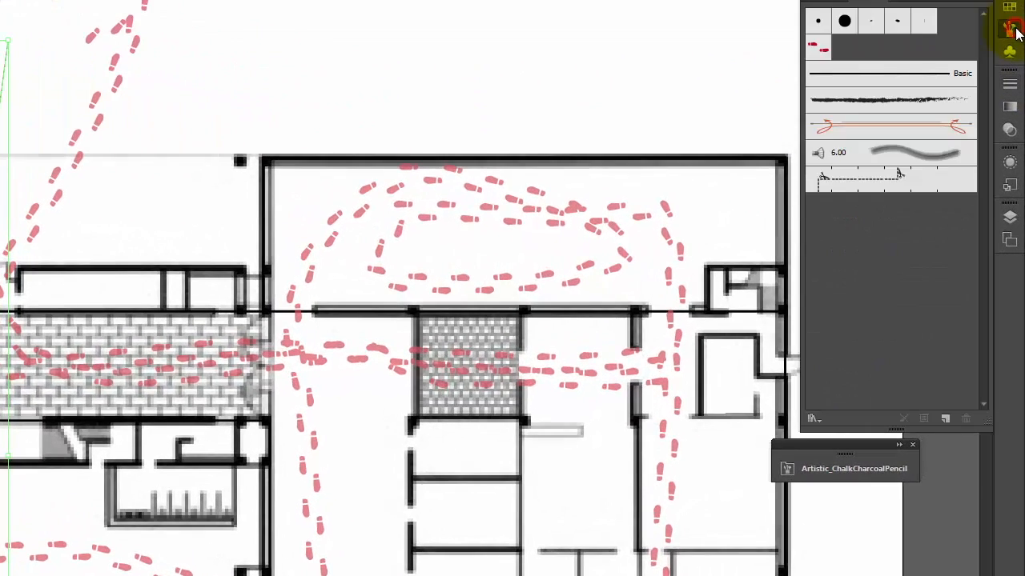
click(820, 46)
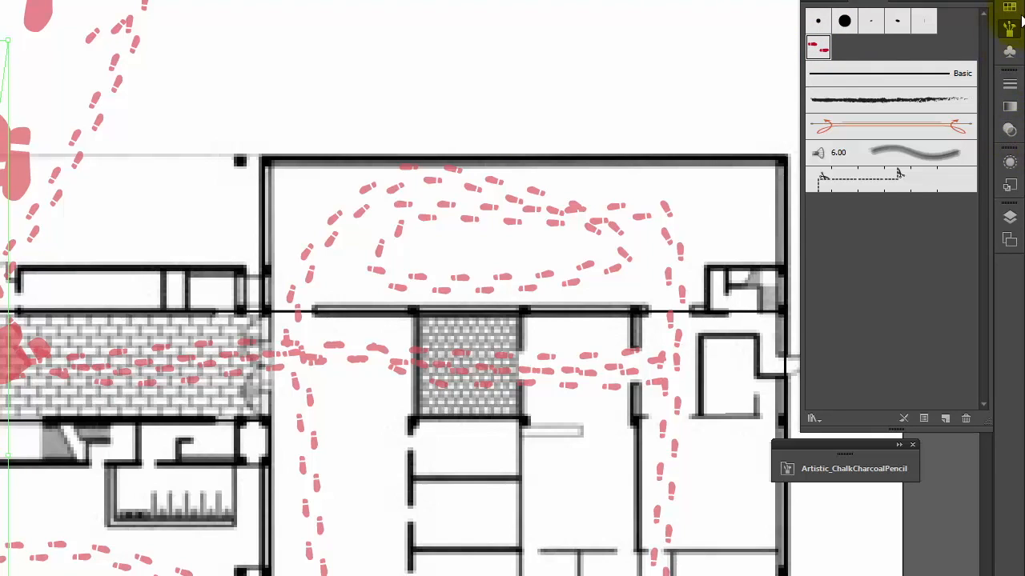
Set this second footprint path's stroke weight to 0.25 pt and deselect it
click(1009, 86)
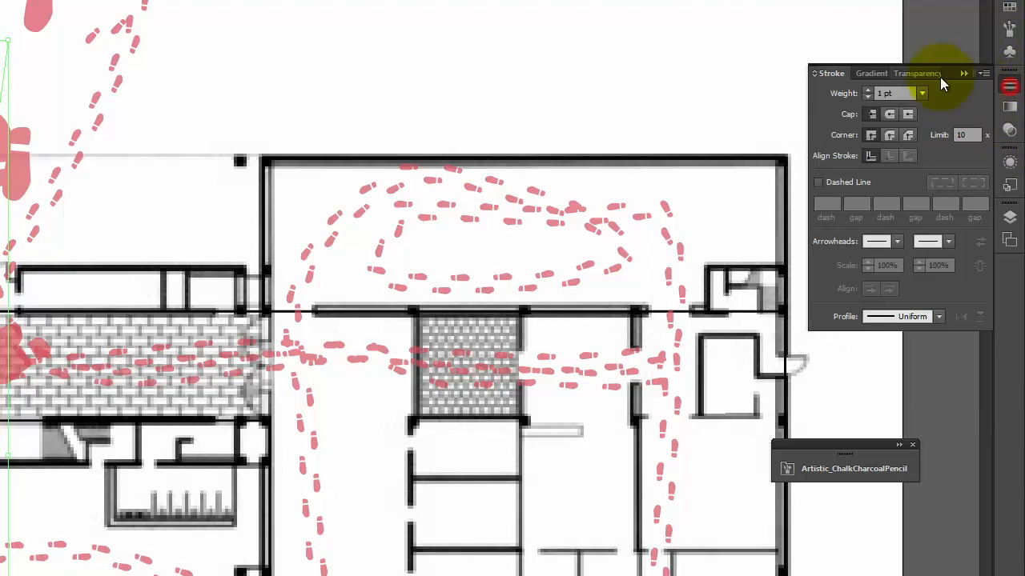
double_click(883, 94)
key(Delete)
text(0.25)
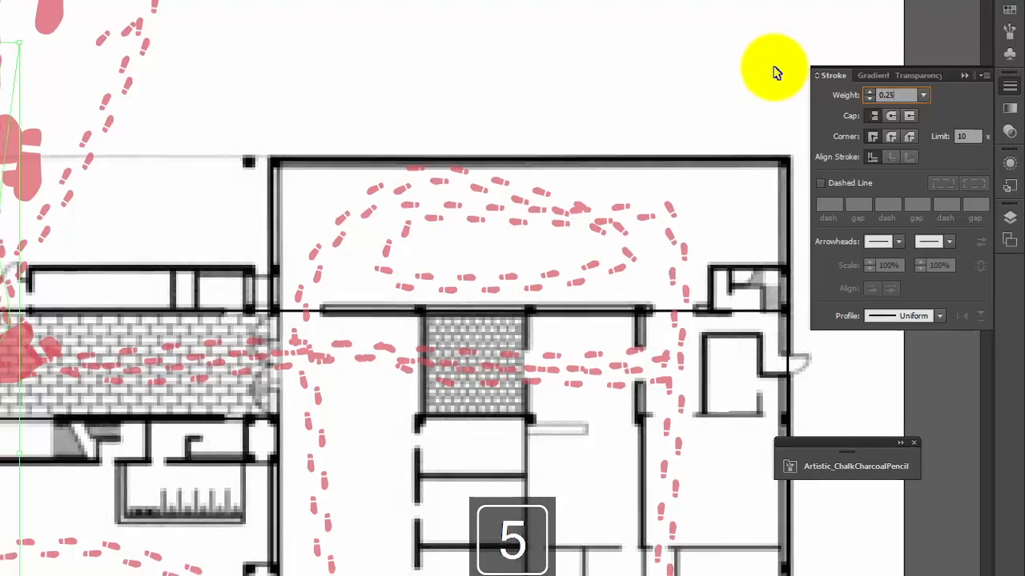
key(Tab)
click(560, 70)
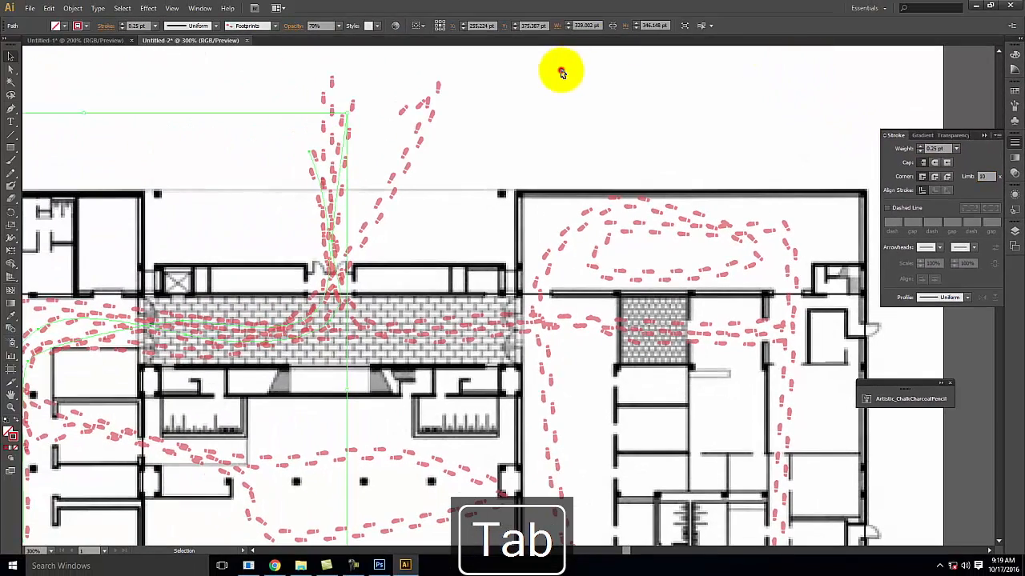
scroll(416, 162, down, 1)
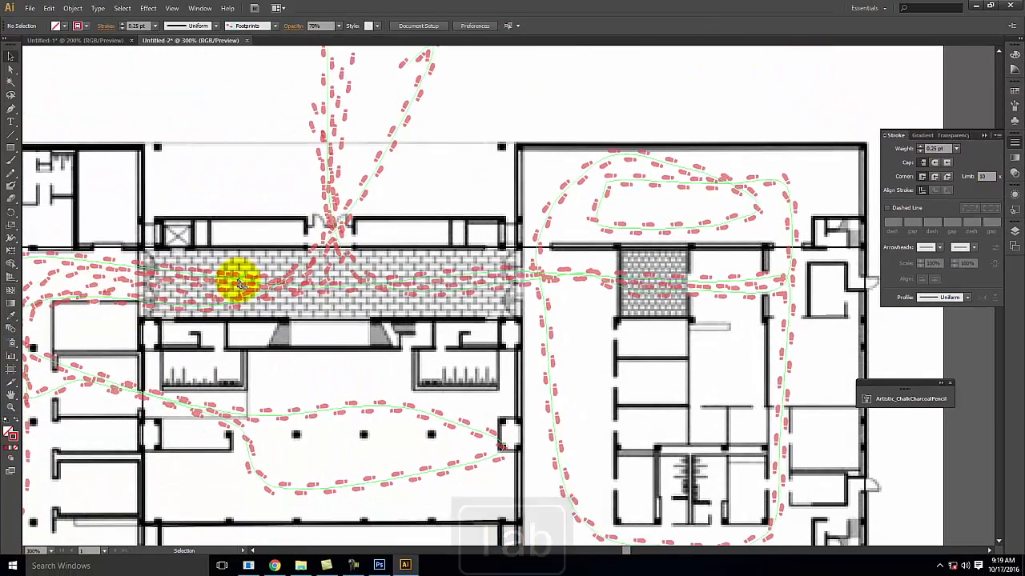
scroll(332, 232, down, 1)
scroll(528, 196, down, 1)
key(ctrl+minus)
key(ctrl+minus)
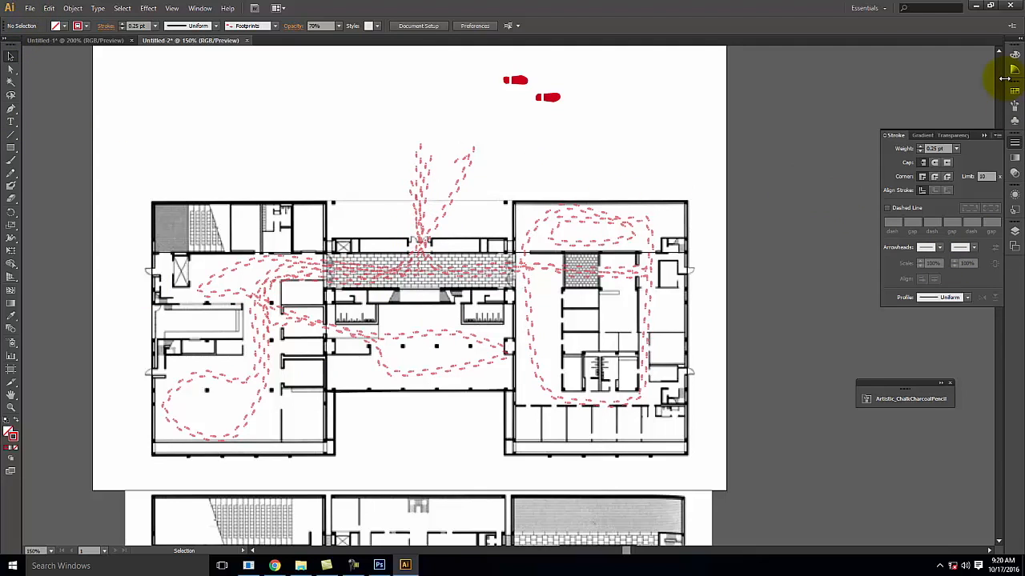
Add a new layer at the top of the layer stack and hide the Diagram 3 layer
click(1014, 230)
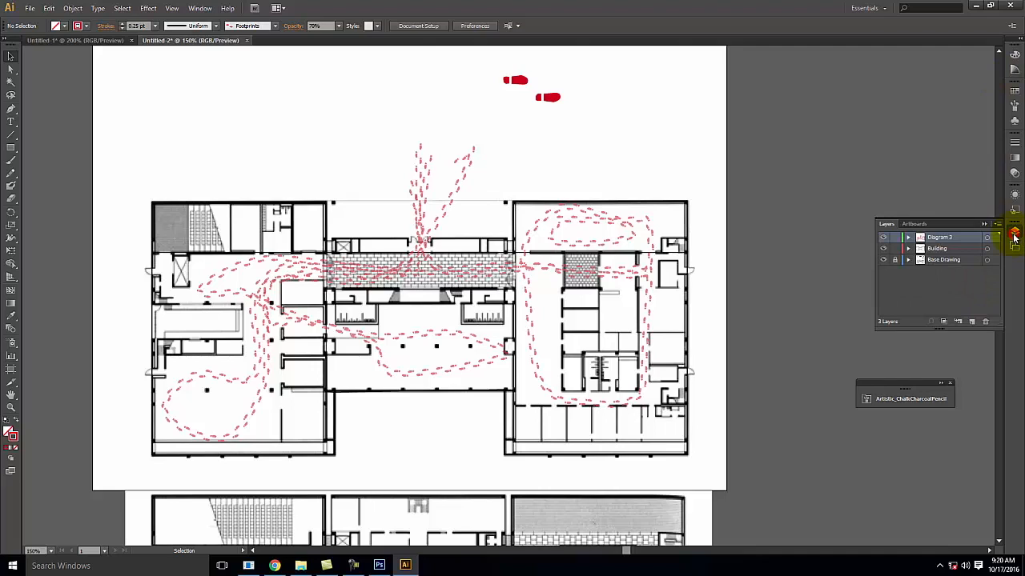
click(971, 321)
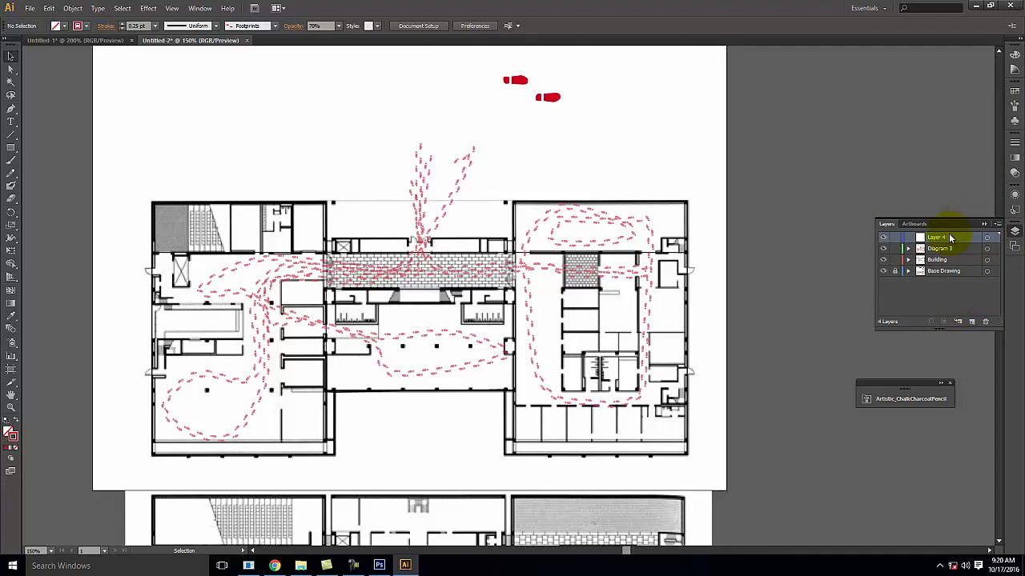
click(883, 248)
click(882, 272)
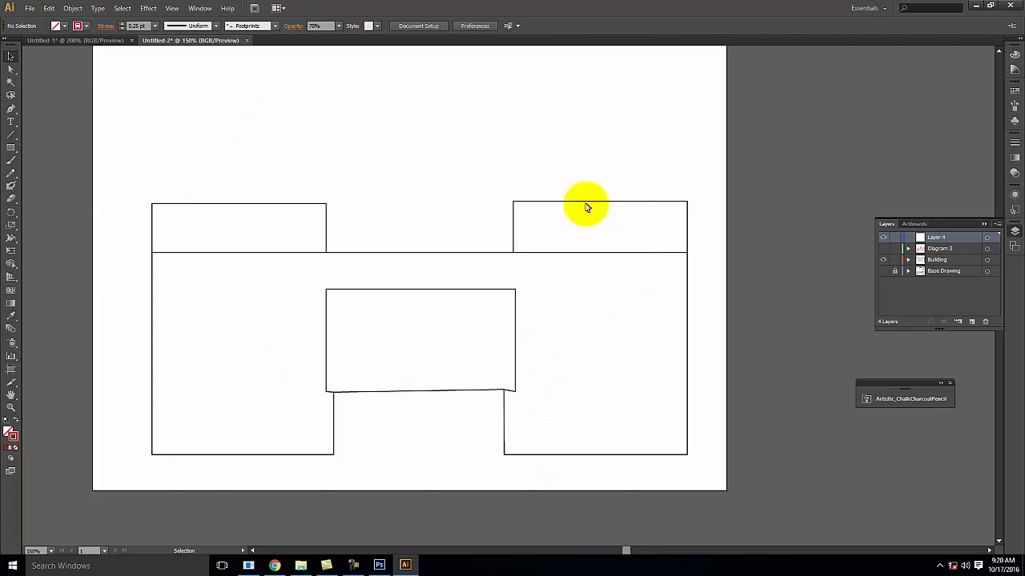
click(883, 272)
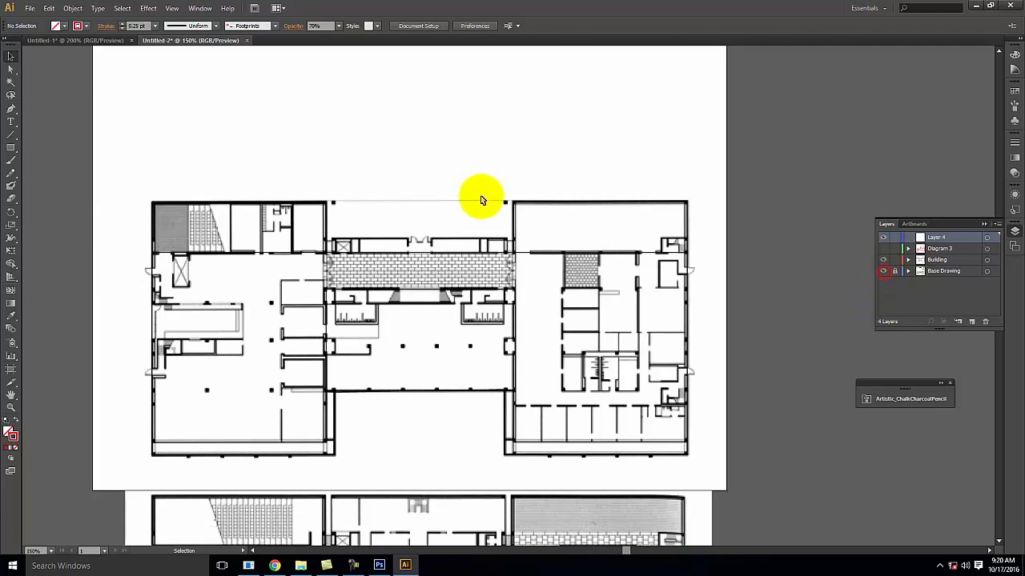
Draw a solid red rectangle without stroke over the plan's upper-left block and set its opacity to 40%
click(11, 147)
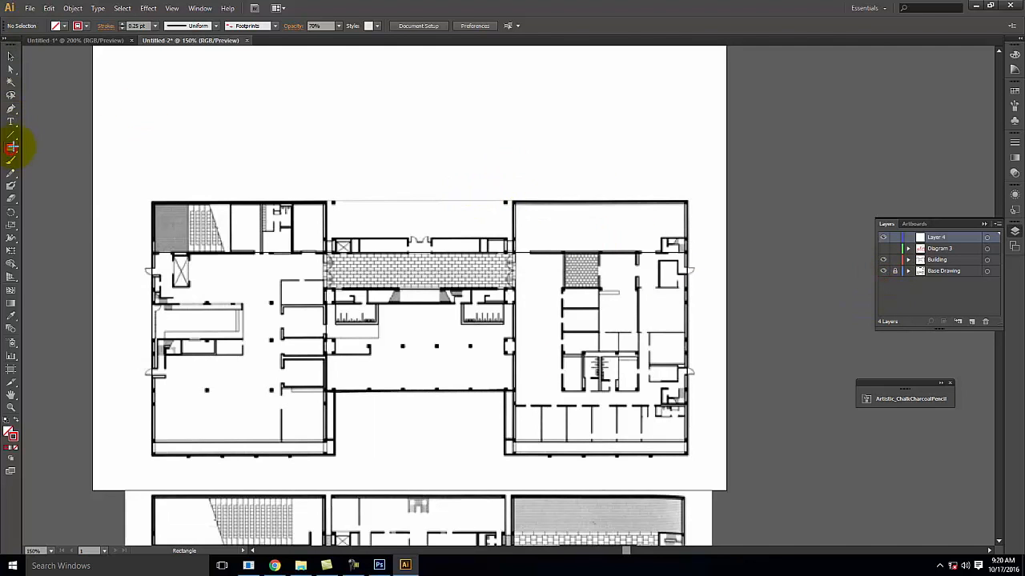
click(17, 421)
drag(154, 203, 326, 253)
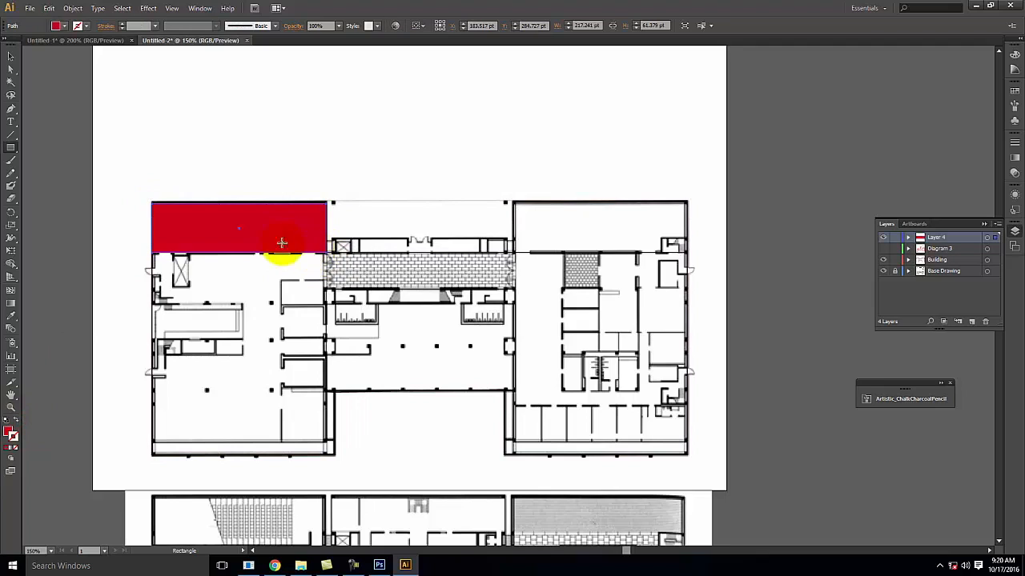
click(1014, 159)
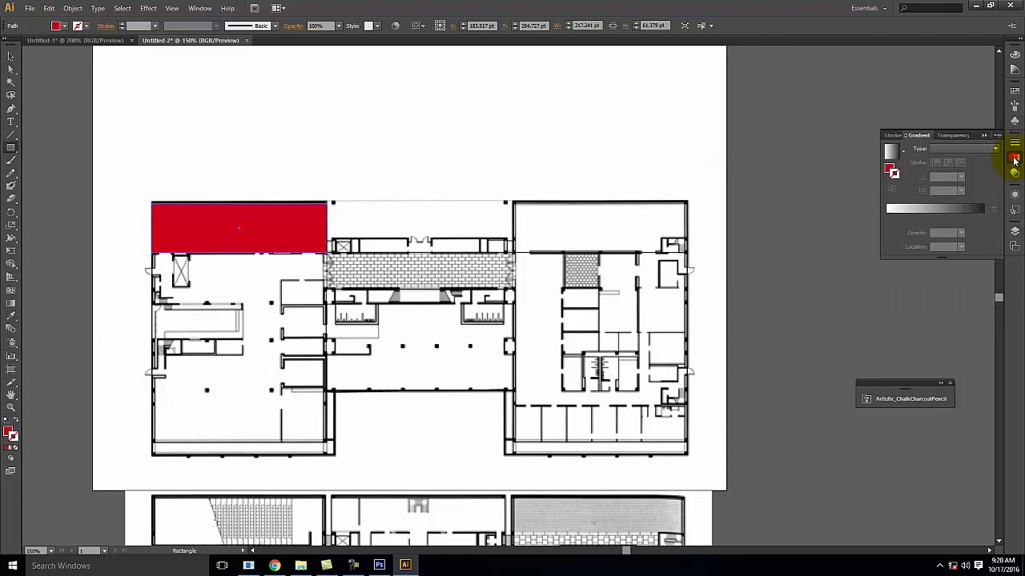
click(1015, 173)
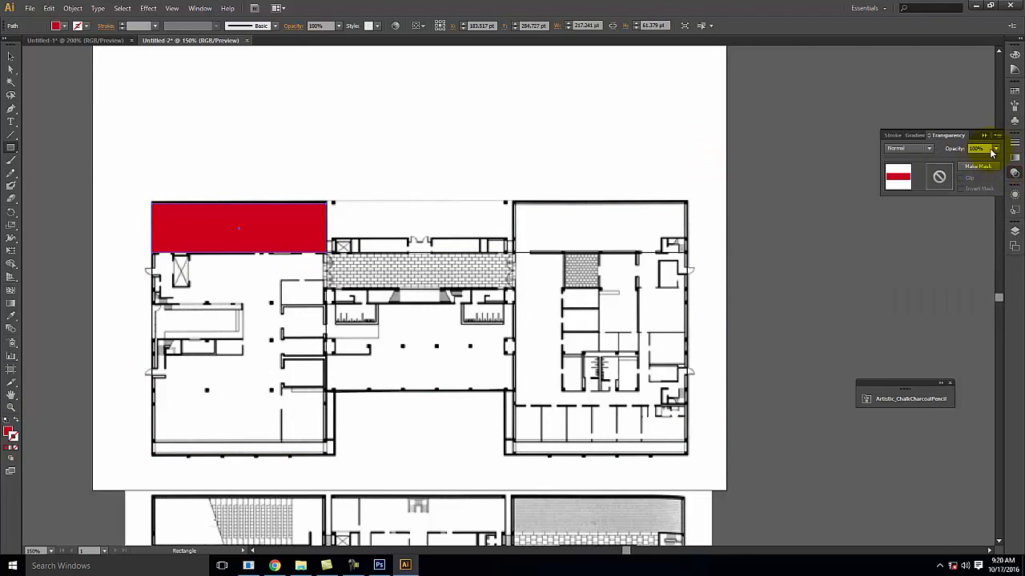
click(993, 150)
click(981, 209)
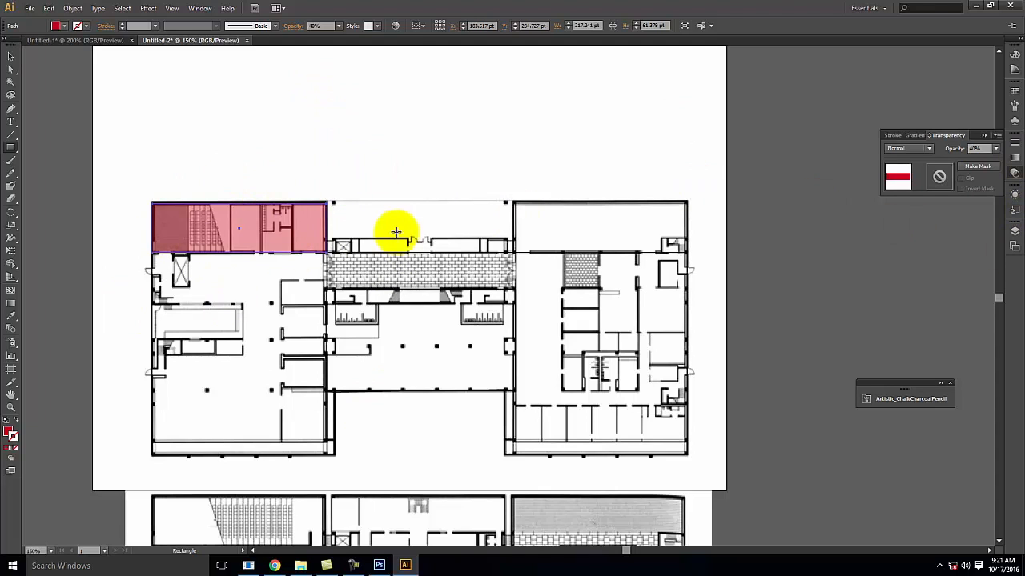
Delete the red rectangle and hide the Base Drawing layer
key(Delete)
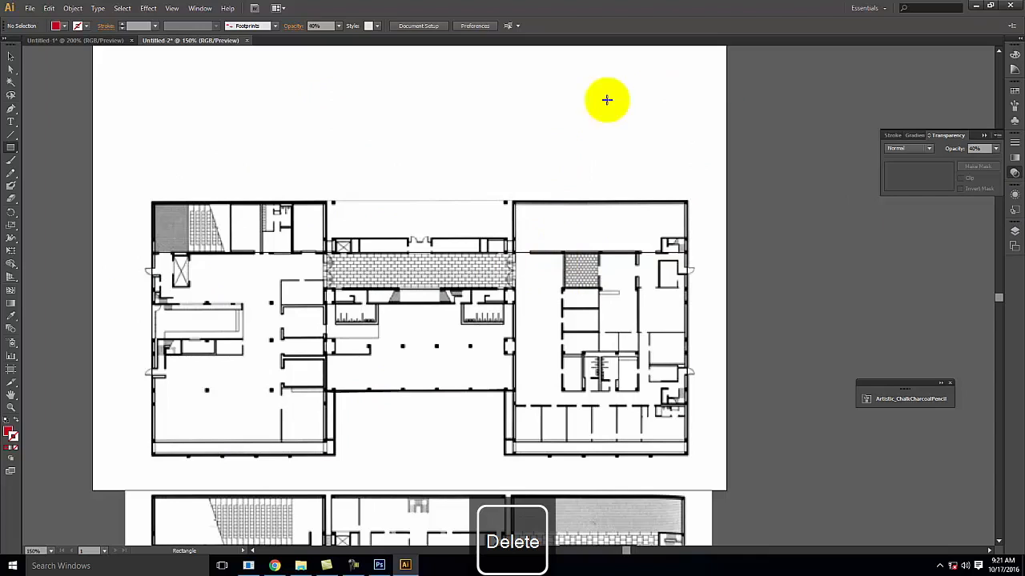
click(1014, 230)
click(884, 271)
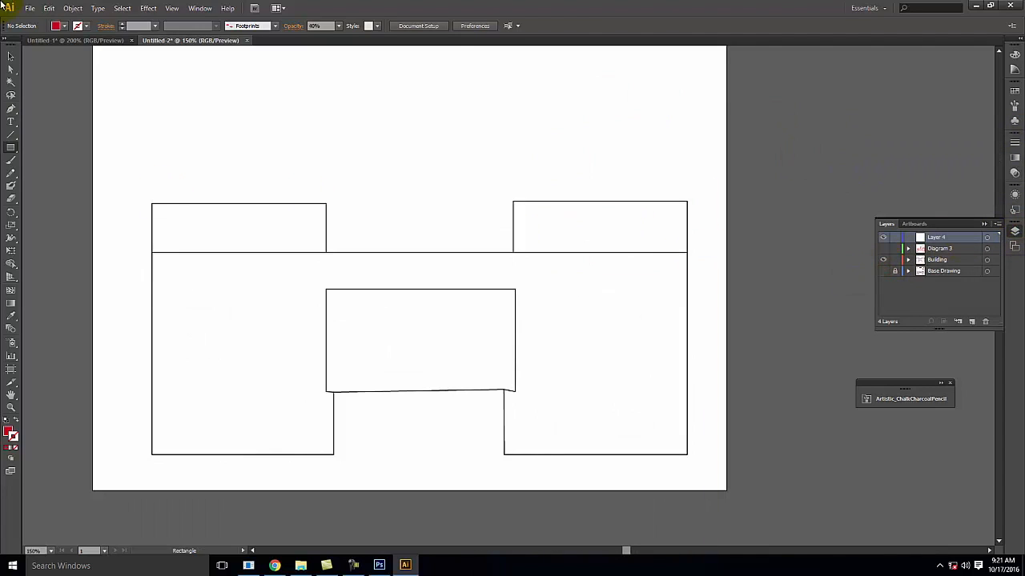
Draw diagonal lines across the left wing and the central block, giving the central line a crimson stroke
drag(168, 164, 318, 473)
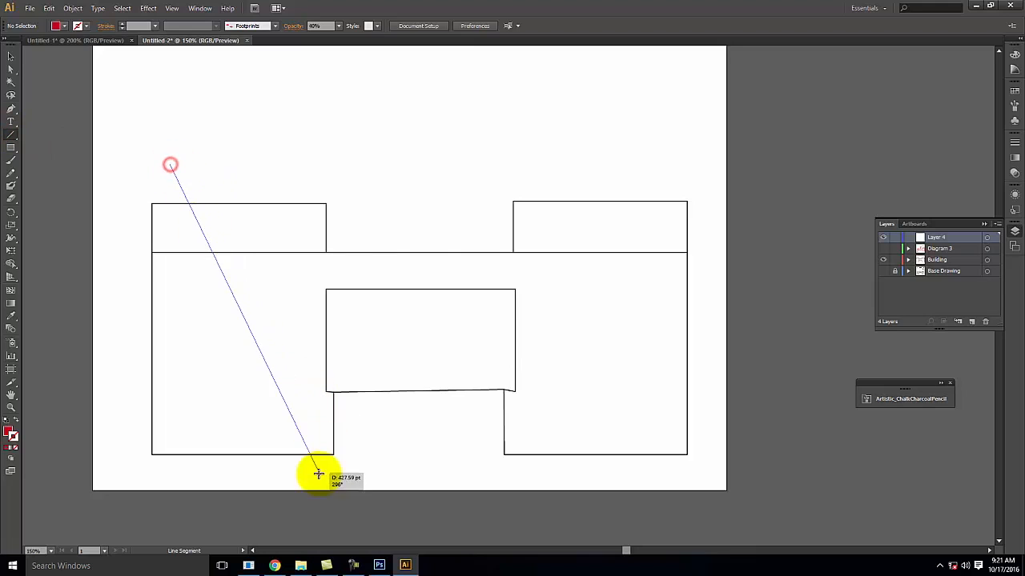
drag(475, 162, 362, 441)
double_click(12, 433)
click(480, 231)
click(623, 220)
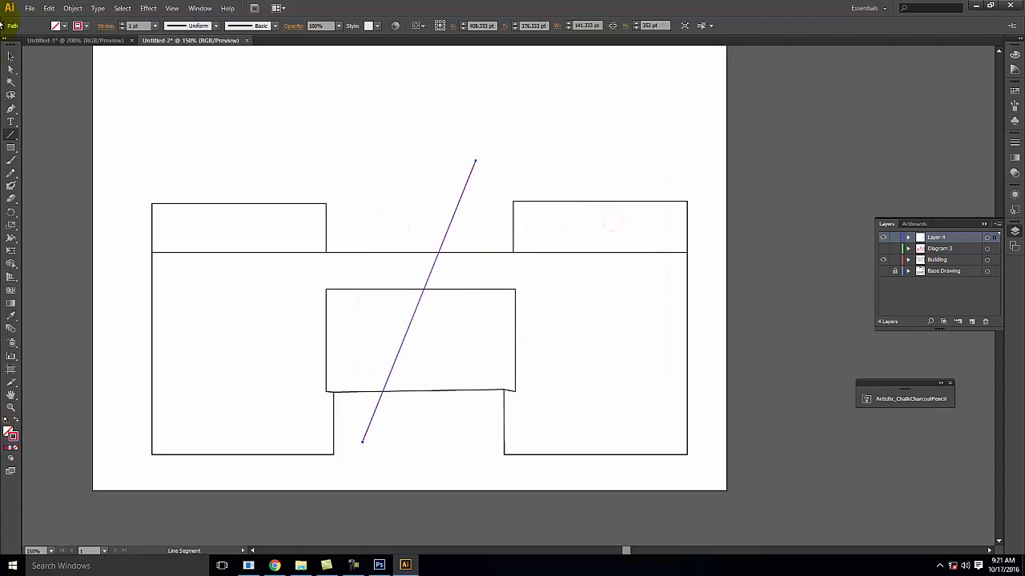
Select the strokeless diagonal line across the left wing and try to give it a visible stroke colour
click(10, 51)
click(344, 118)
click(263, 171)
drag(411, 141, 158, 173)
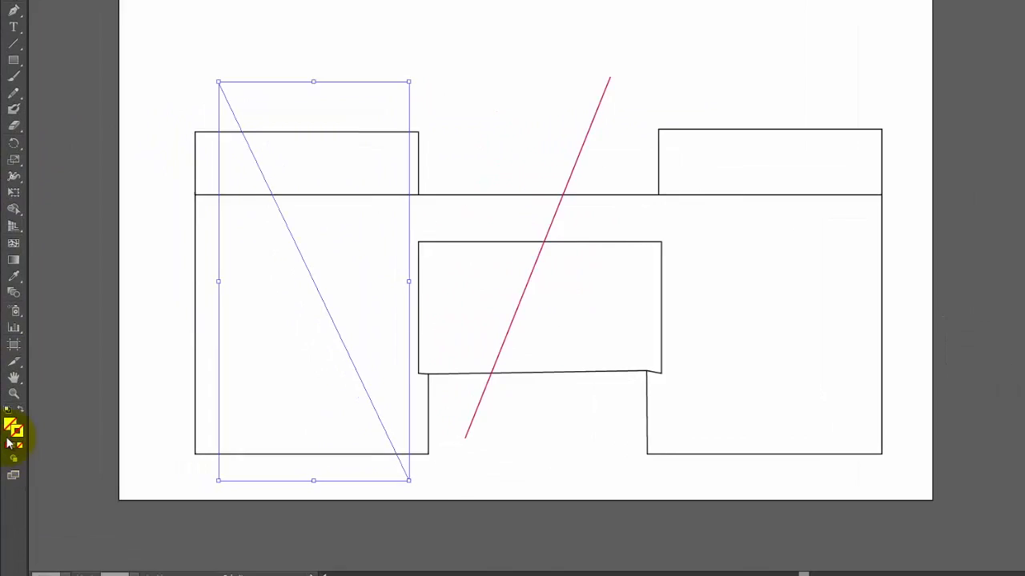
double_click(21, 427)
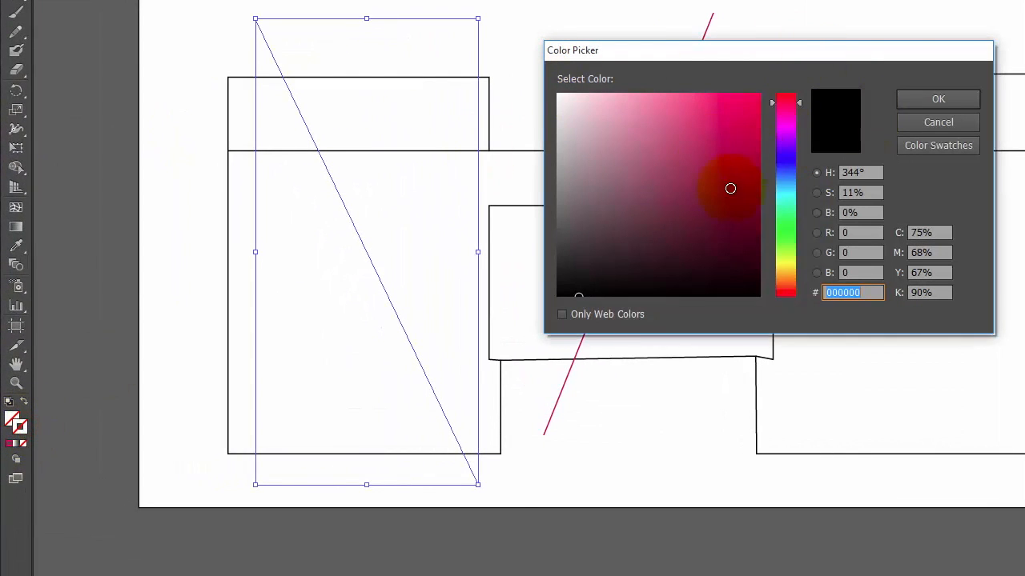
click(927, 101)
click(926, 101)
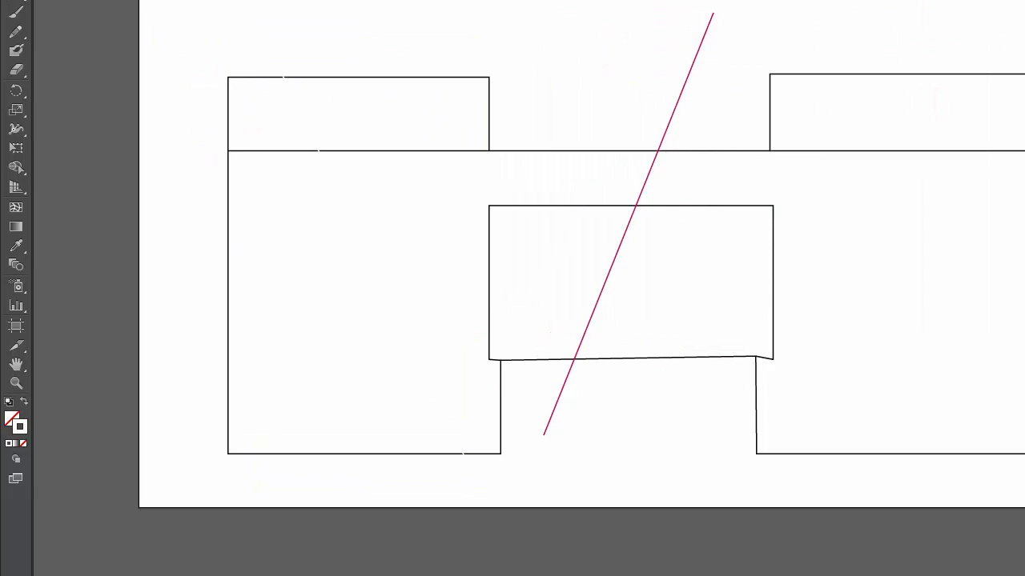
Set the left-wing diagonal line's stroke colour to black (000000) and deselect it
click(273, 51)
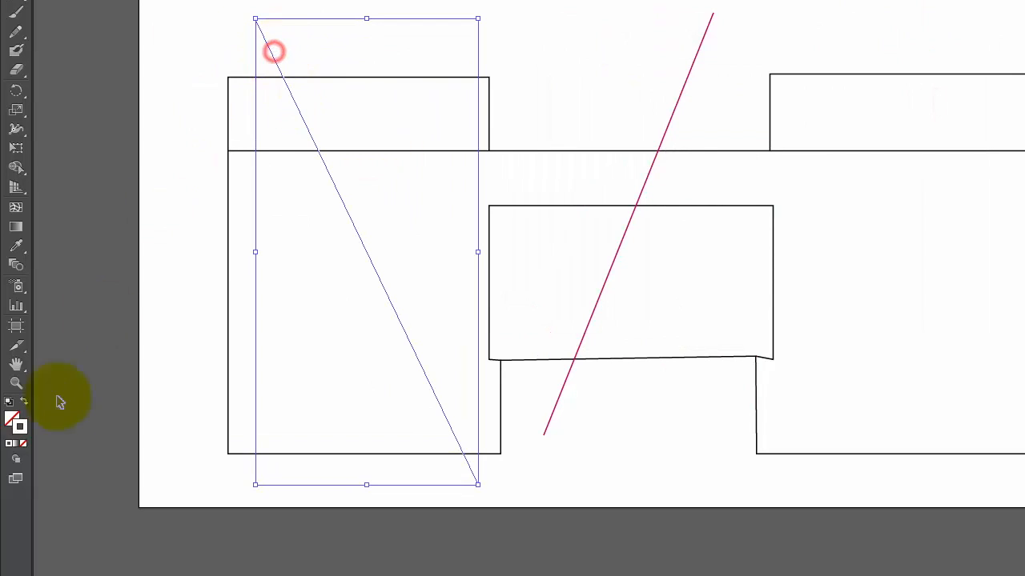
double_click(18, 424)
click(557, 295)
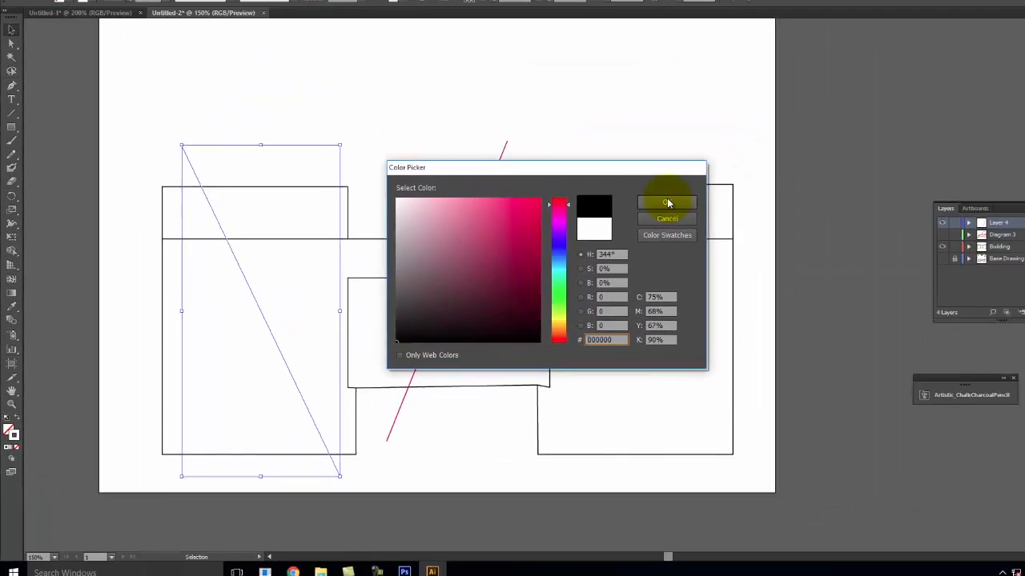
click(938, 99)
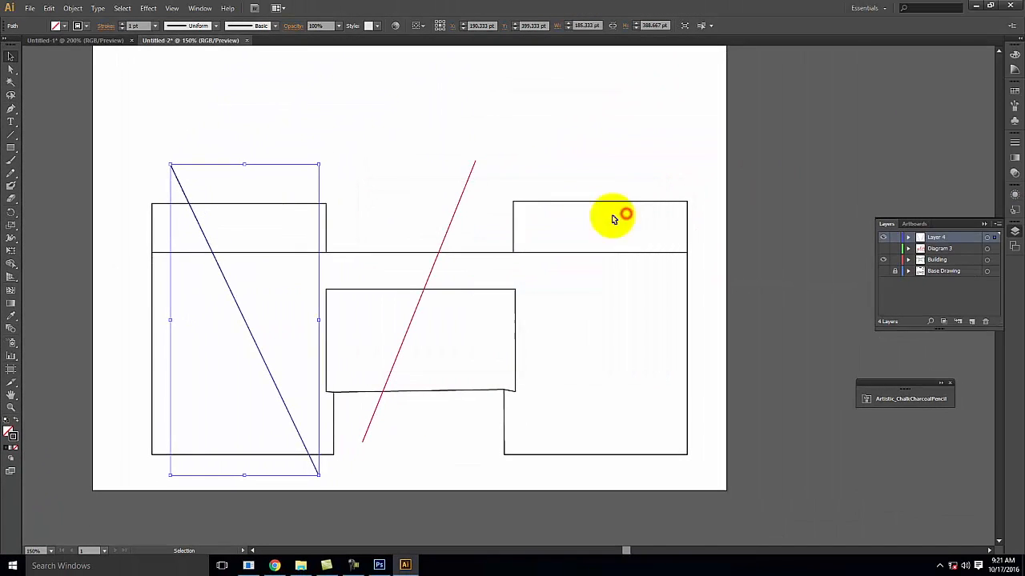
click(224, 104)
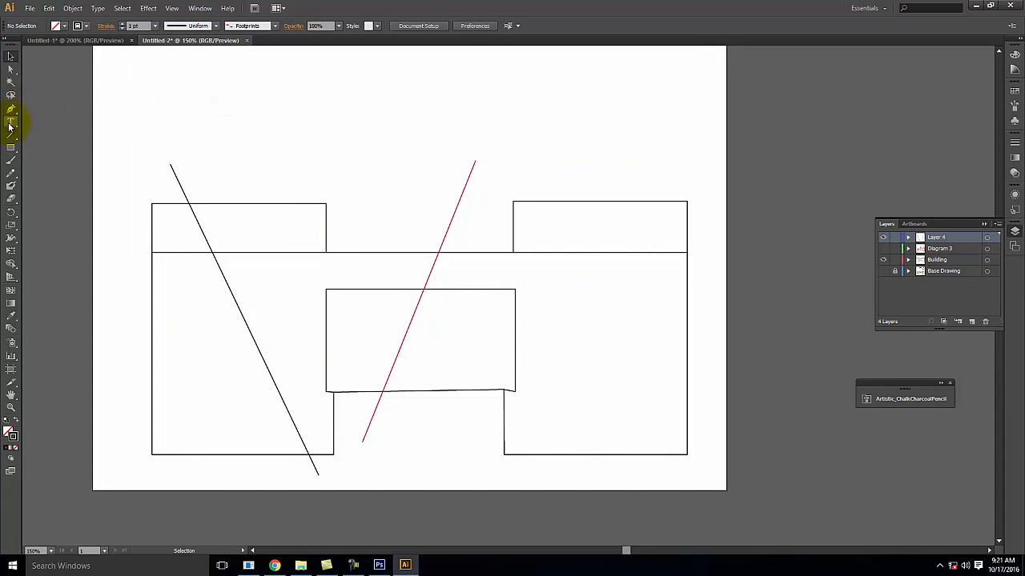
Draw two crossing diagonal lines over the right wing and a second diagonal crossing the left wing
drag(578, 167, 713, 450)
drag(475, 451, 711, 204)
drag(131, 405, 358, 168)
Select all the diagonals together with the building outline, move them onto the Building layer, and deselect
click(12, 59)
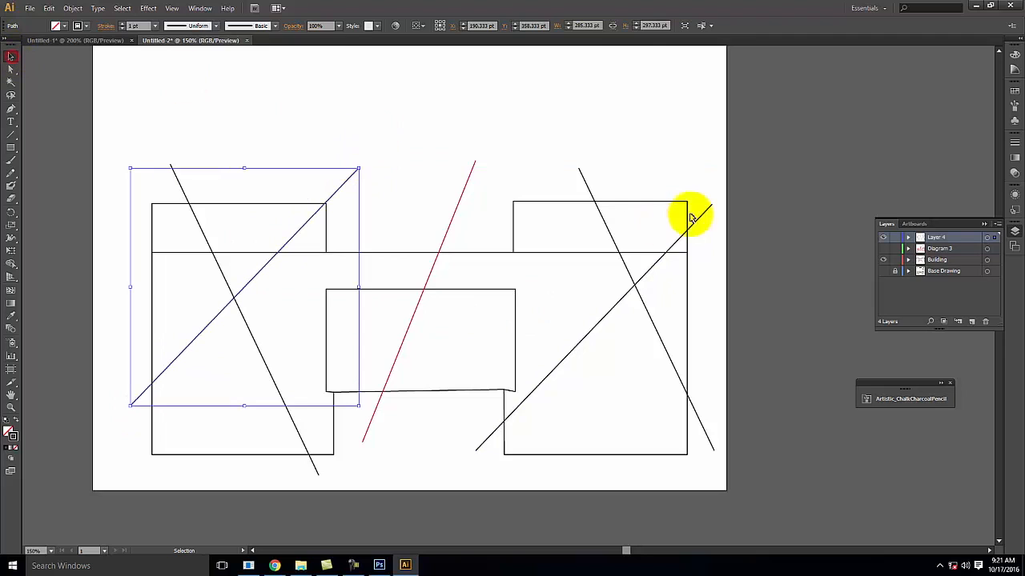
mouse_move(788, 131)
mouse_down()
mouse_move(235, 465)
mouse_move(114, 500)
mouse_up()
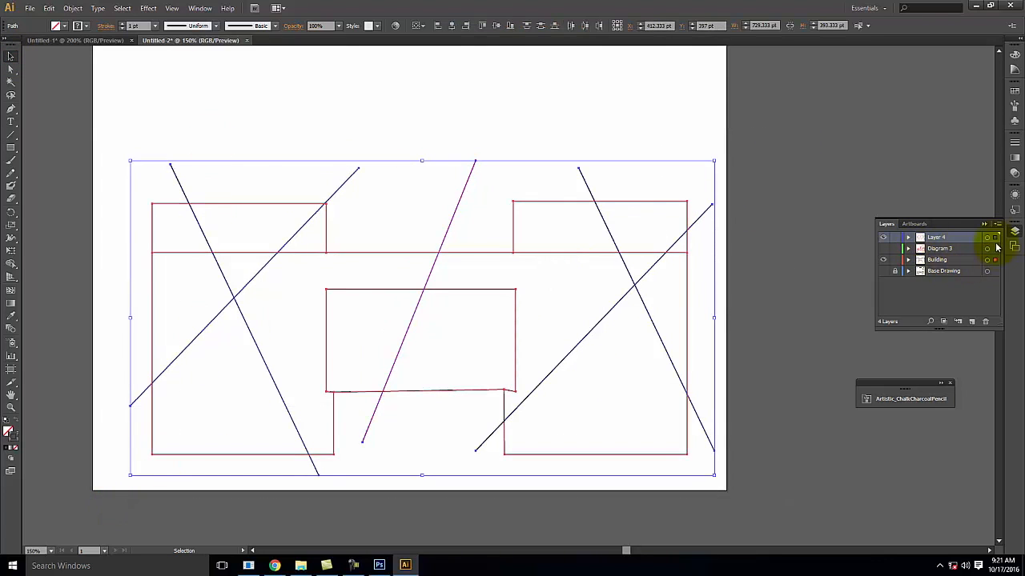
drag(997, 265, 997, 265)
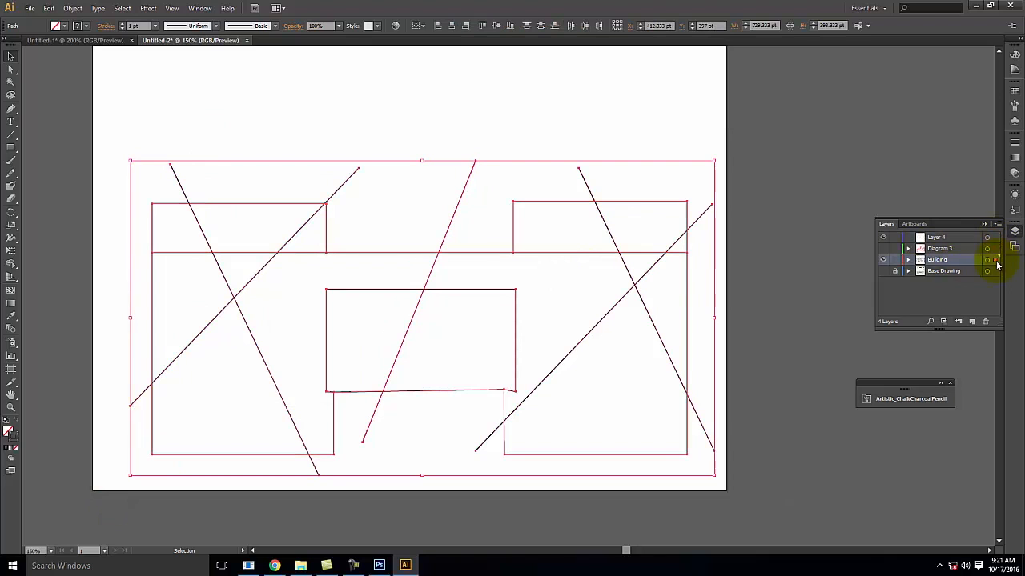
click(778, 146)
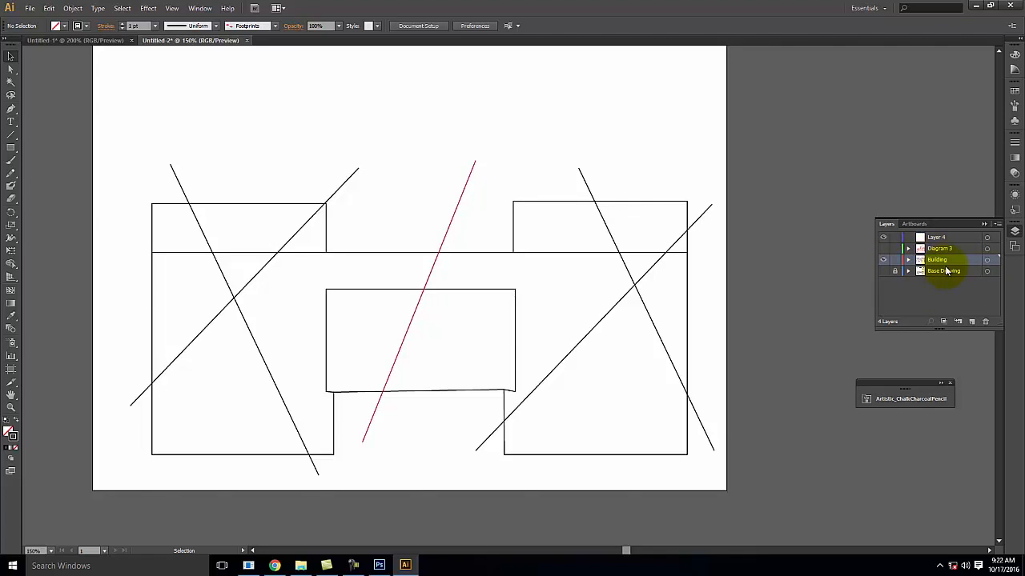
Duplicate the Building layer and rename the copy "Building - LP"
click(997, 225)
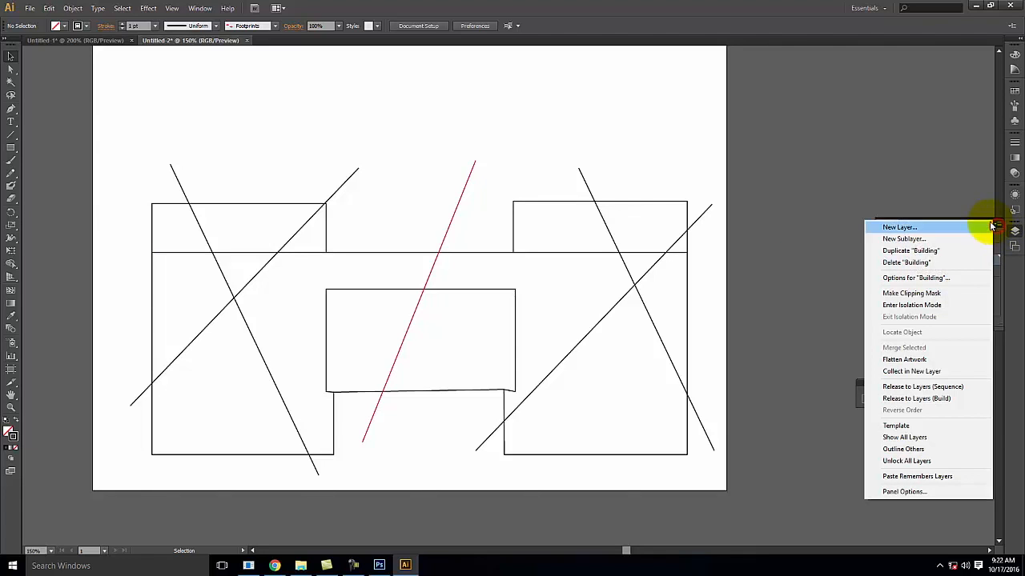
click(947, 253)
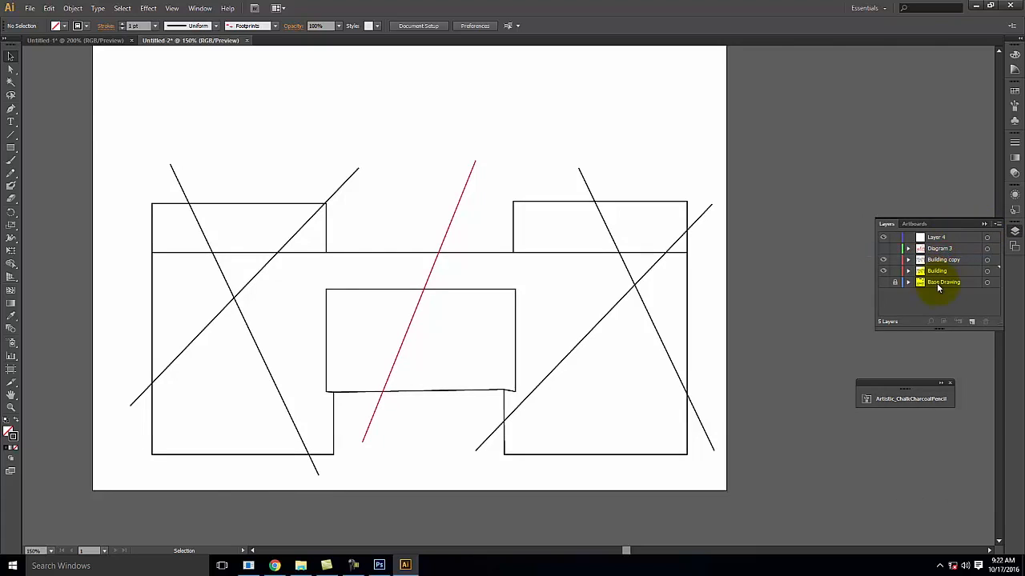
click(945, 263)
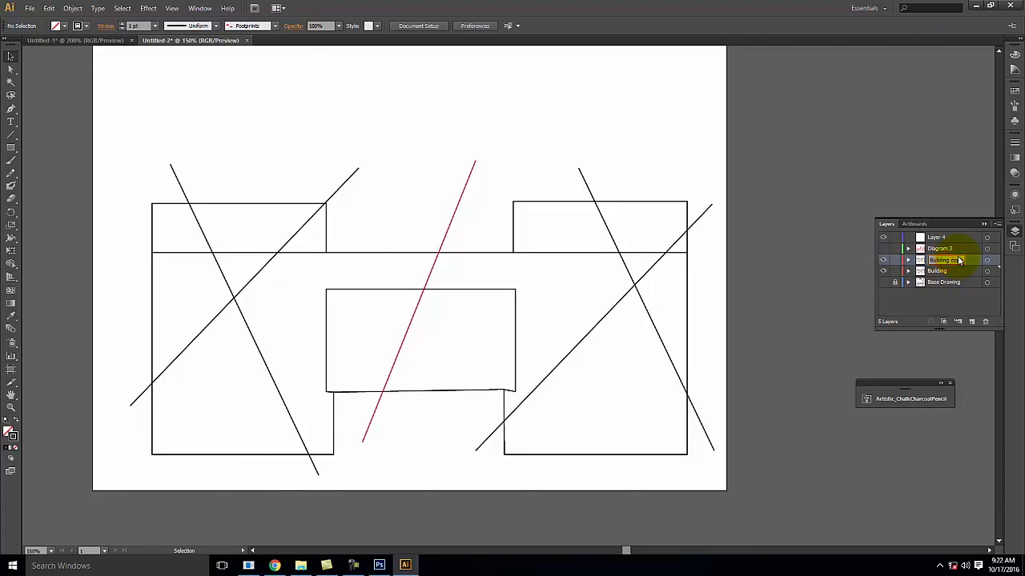
key(Down)
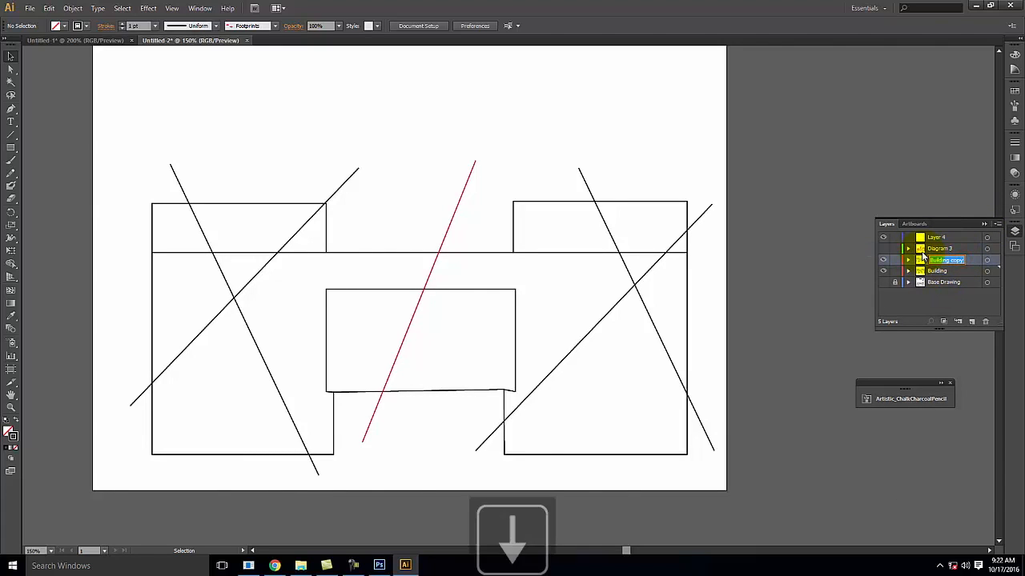
key(BackSpace)
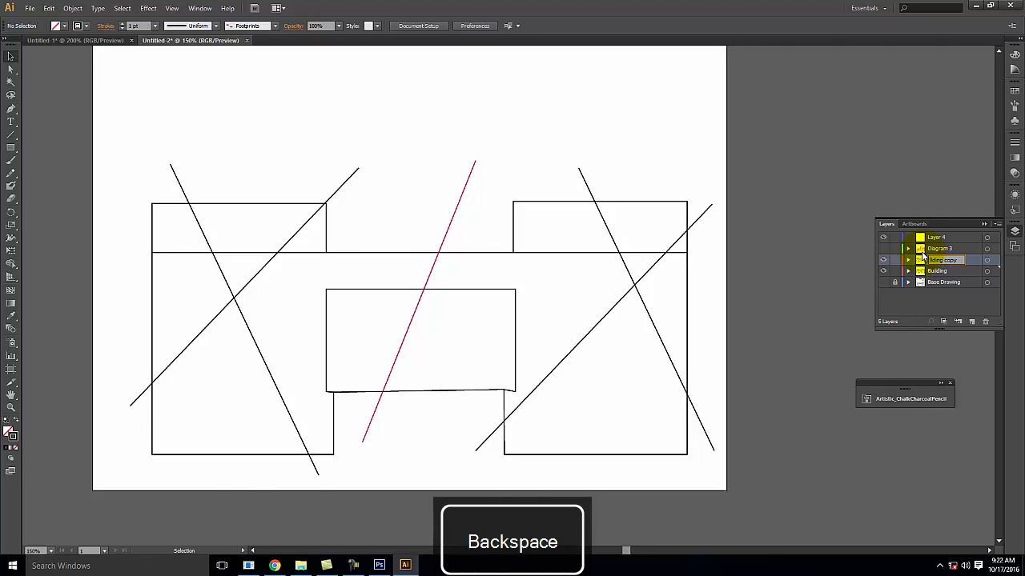
key(ctrl+a)
key(BackSpace)
text(Building - LP)
click(910, 172)
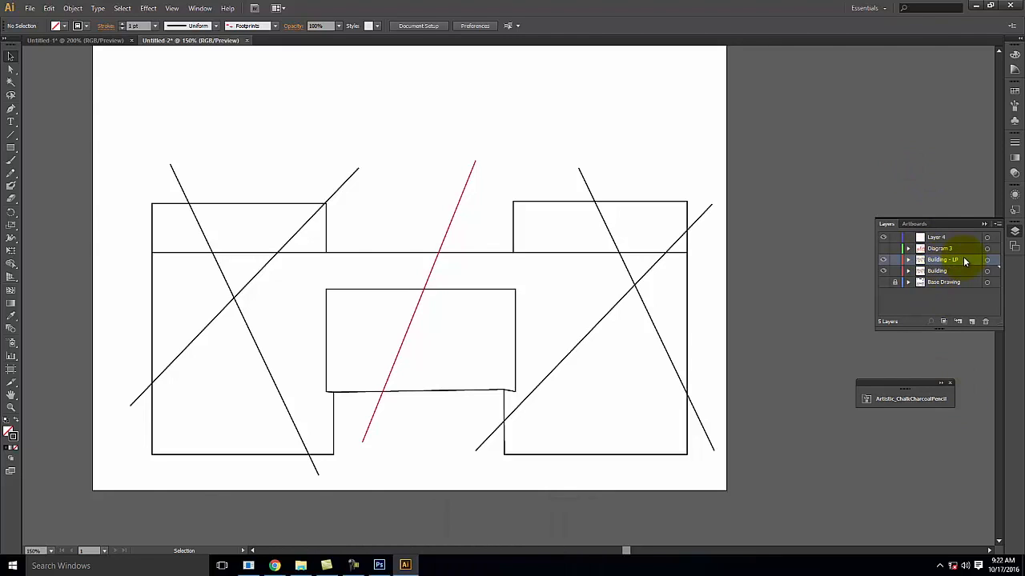
Move the Building - LP layer directly beneath Building and hide the Building layer and Layer 4
drag(964, 261, 961, 282)
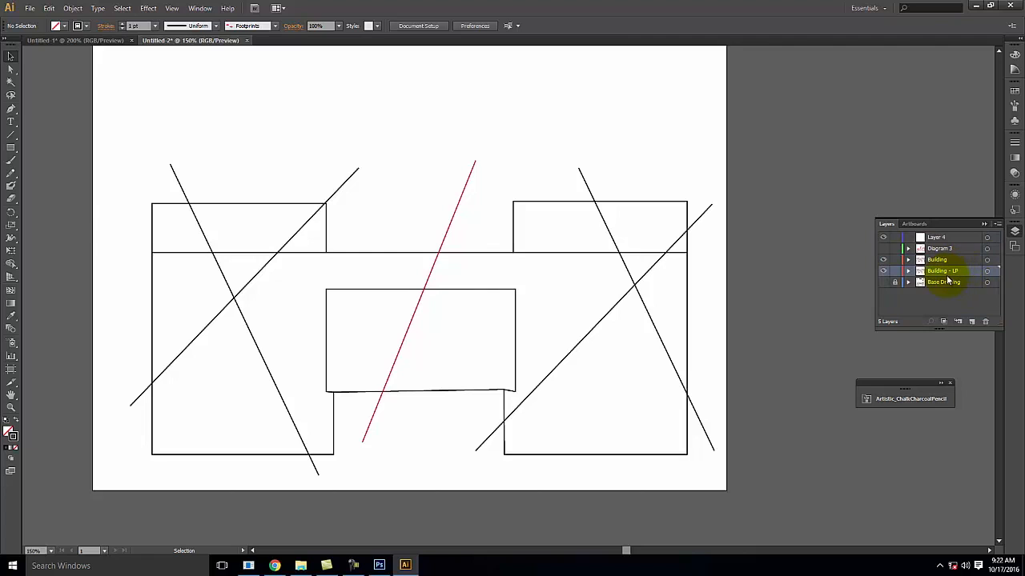
click(884, 259)
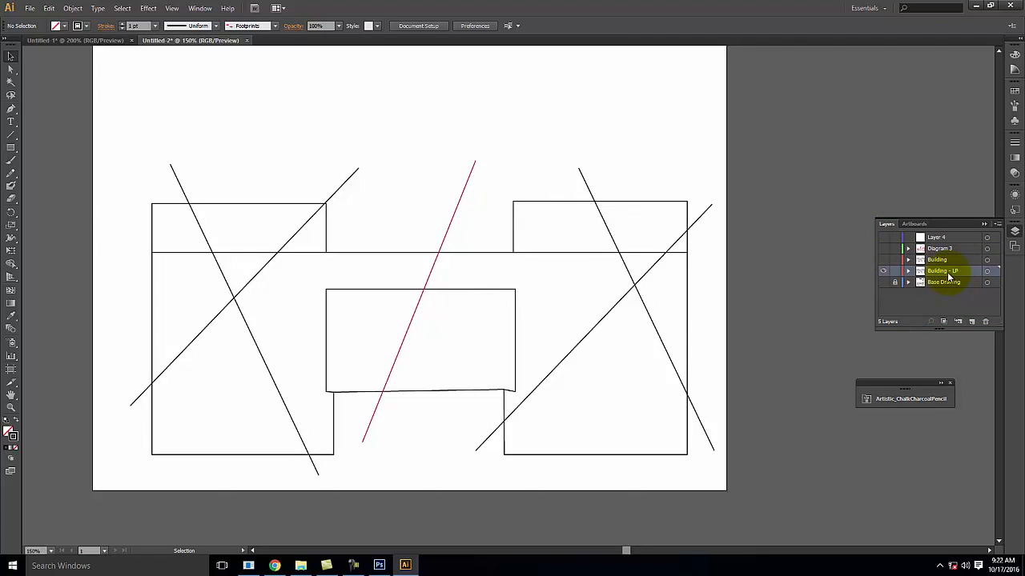
Select all the linework on Building - LP and turn it into a Live Paint group with the Live Paint Bucket
drag(42, 92, 808, 494)
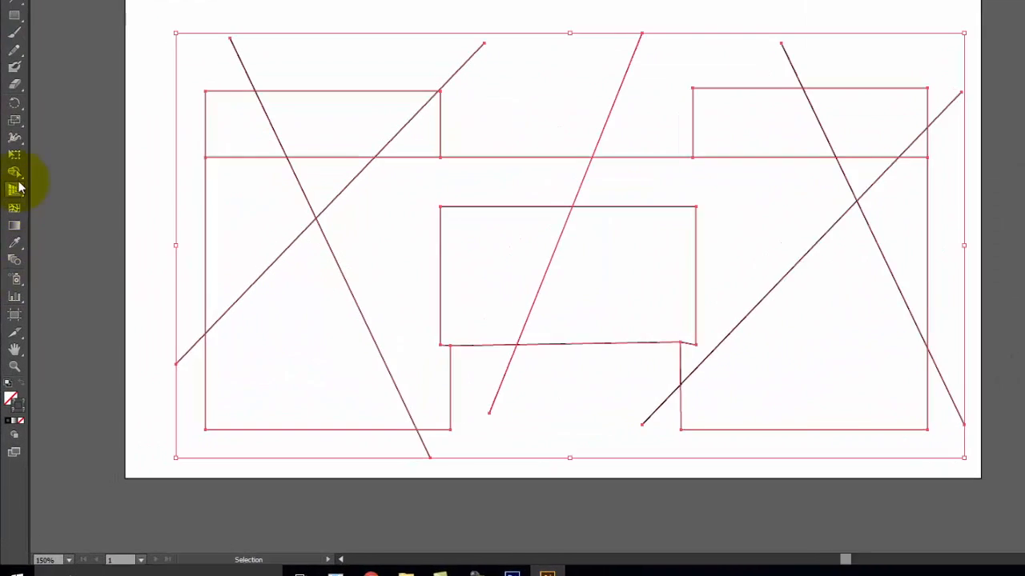
drag(15, 171, 112, 192)
mouse_move(127, 157)
mouse_down()
mouse_move(125, 135)
mouse_move(138, 160)
mouse_move(97, 169)
mouse_move(112, 155)
mouse_up()
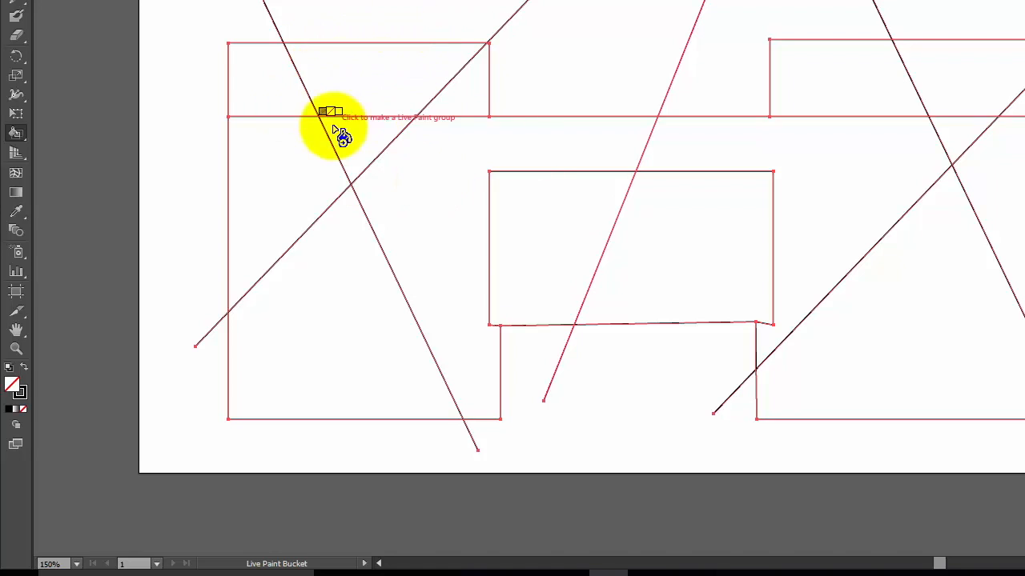
click(364, 90)
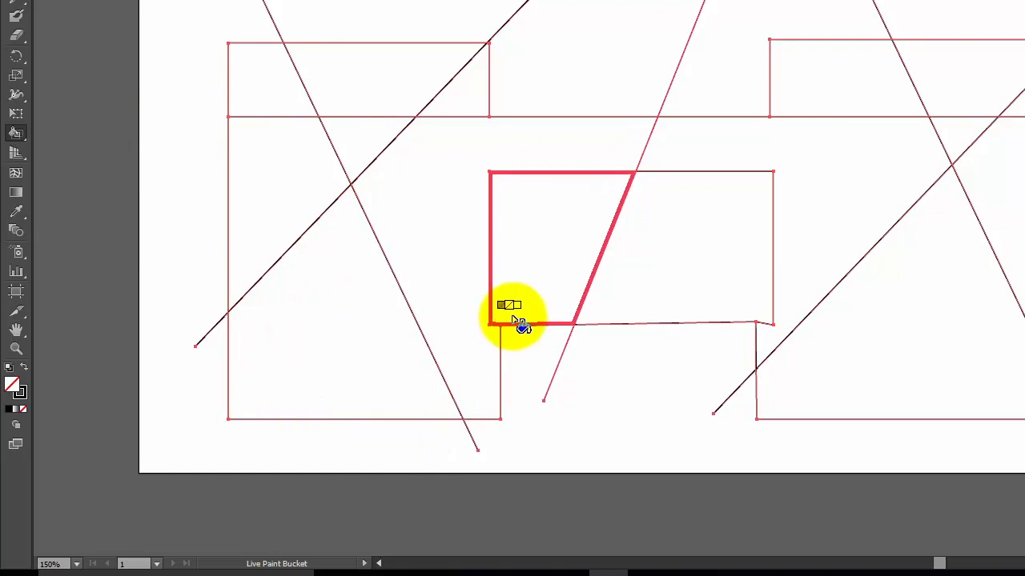
Set the Live Paint fill to blue #1E43C6 and paint the building's main body plus the larger diagonal-cut piece in the upper-left wing and right piece in the upper-right wing
double_click(20, 392)
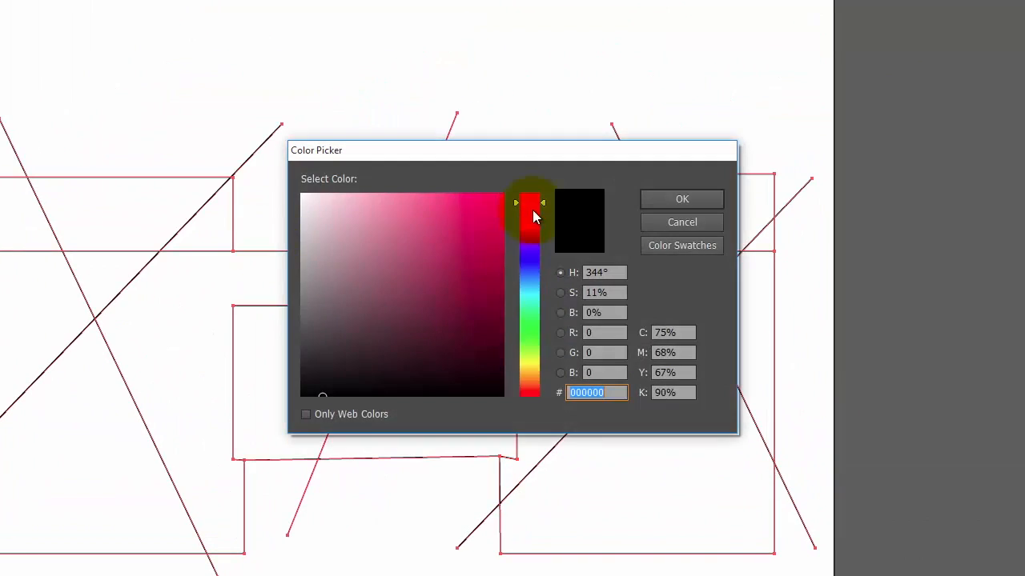
drag(535, 216, 535, 268)
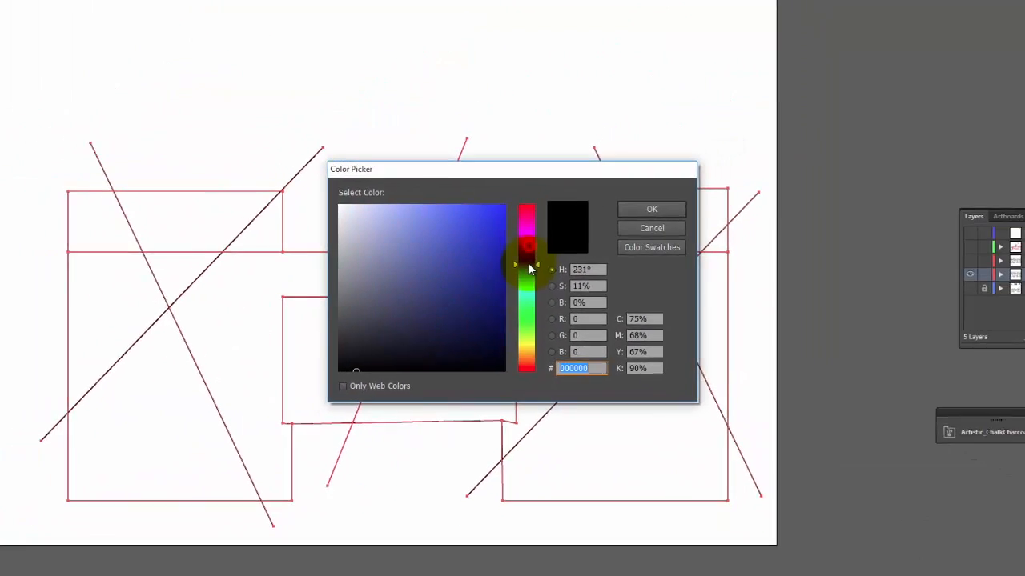
click(473, 238)
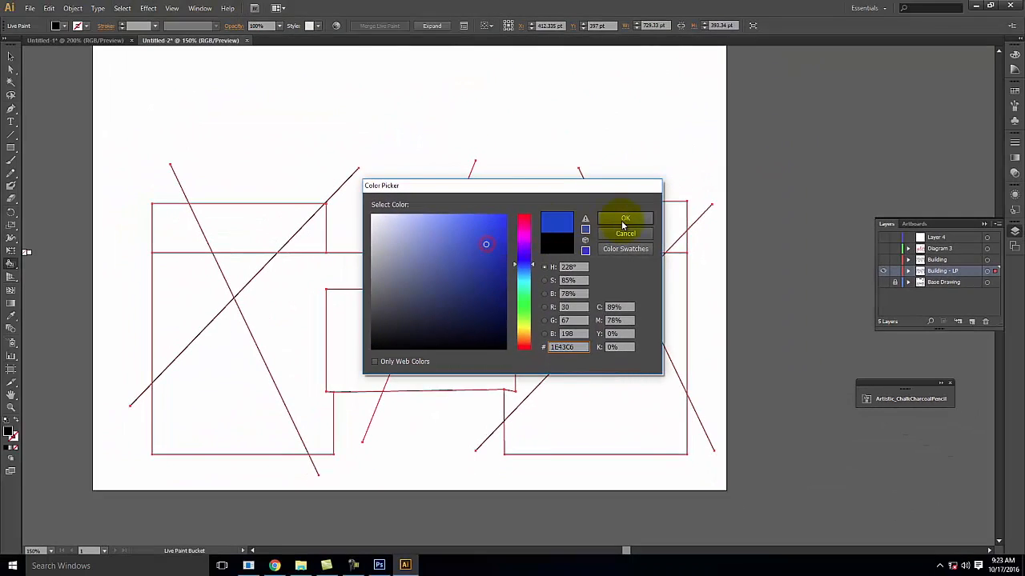
click(623, 219)
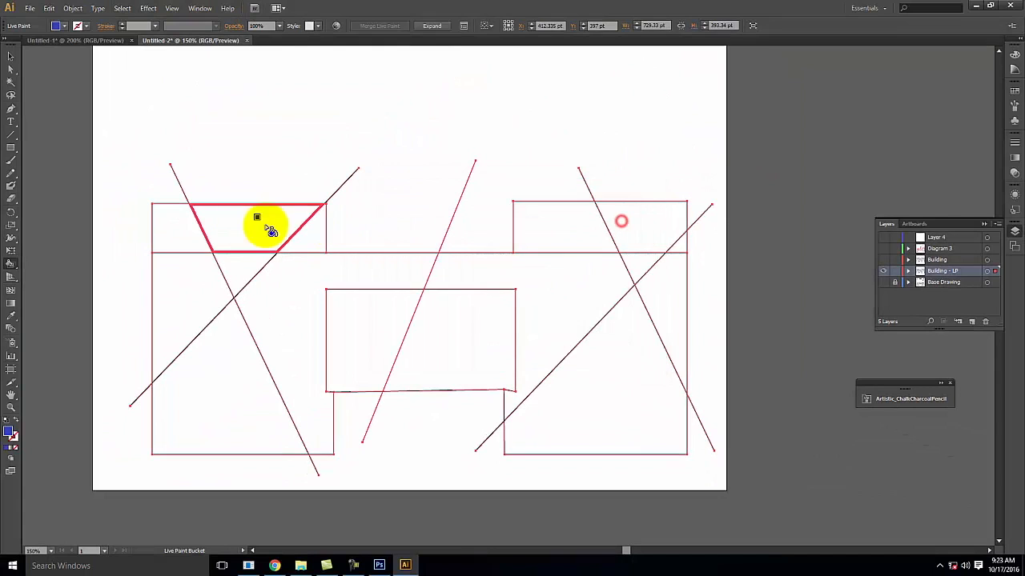
click(226, 226)
click(215, 299)
click(228, 359)
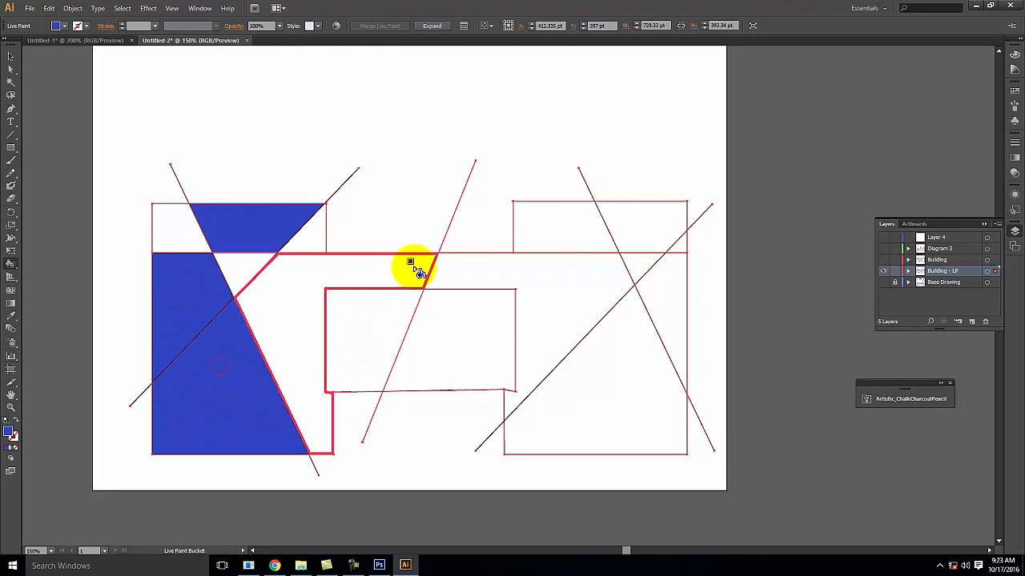
click(292, 307)
click(532, 274)
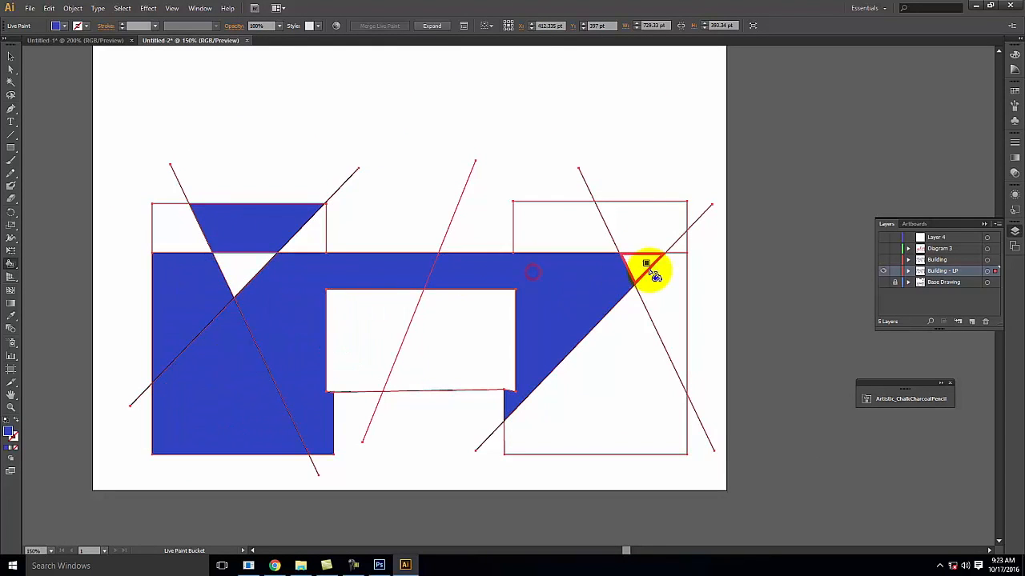
click(618, 353)
click(623, 221)
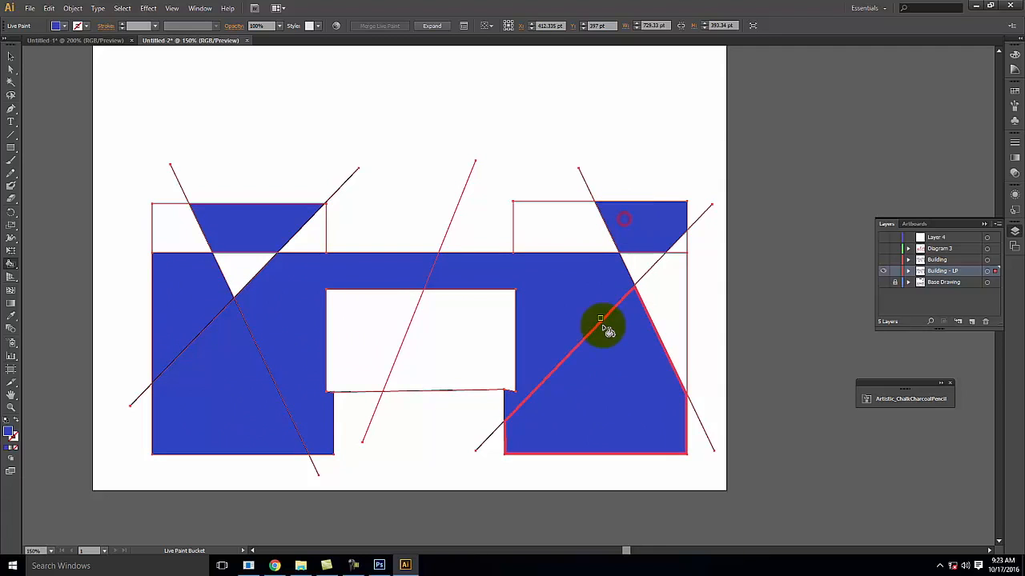
Change the Live Paint fill to gold and paint the central rectangle and all remaining unfilled regions within the building outline
double_click(12, 433)
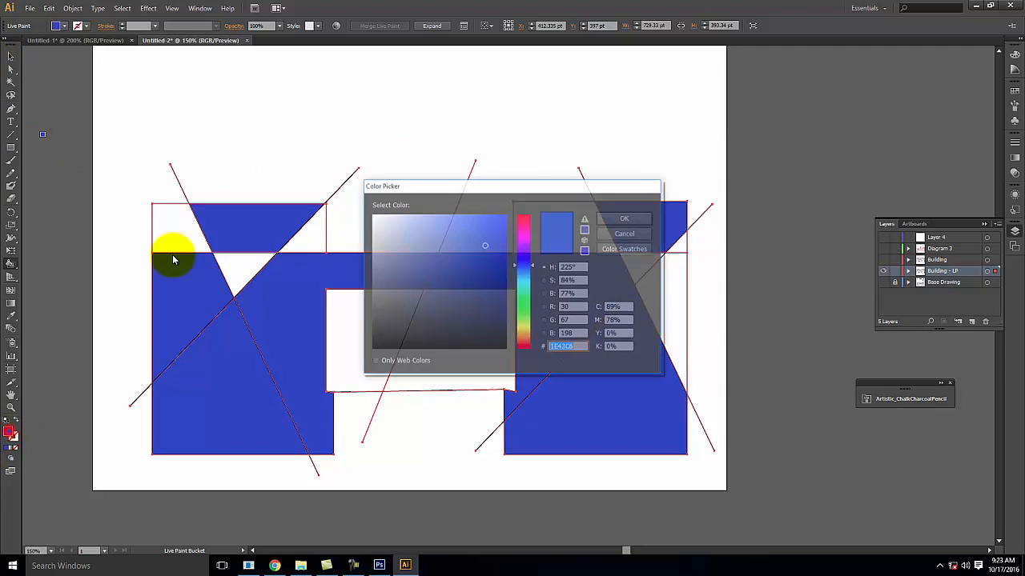
drag(530, 302, 529, 338)
click(621, 219)
click(181, 224)
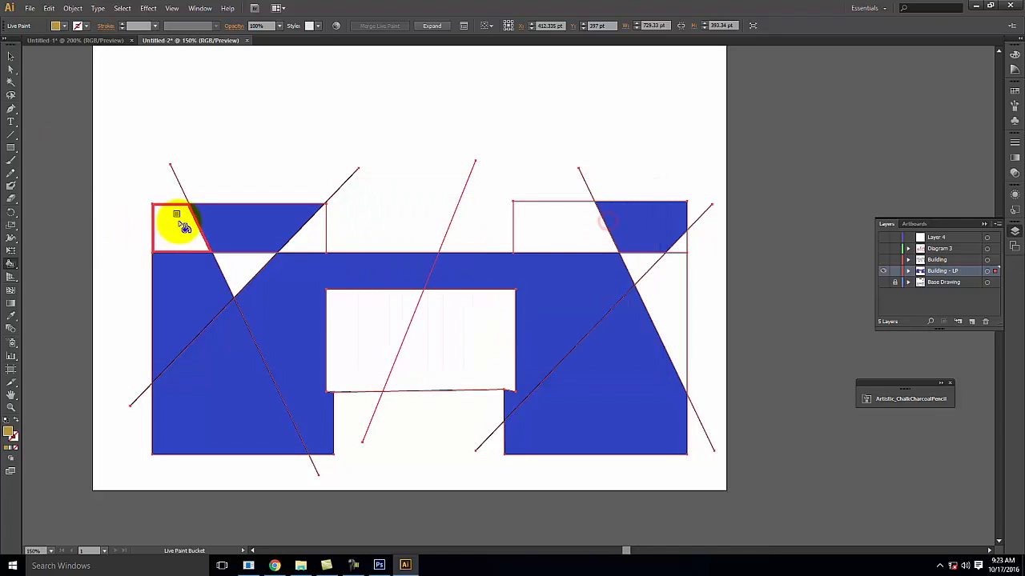
click(244, 259)
click(297, 237)
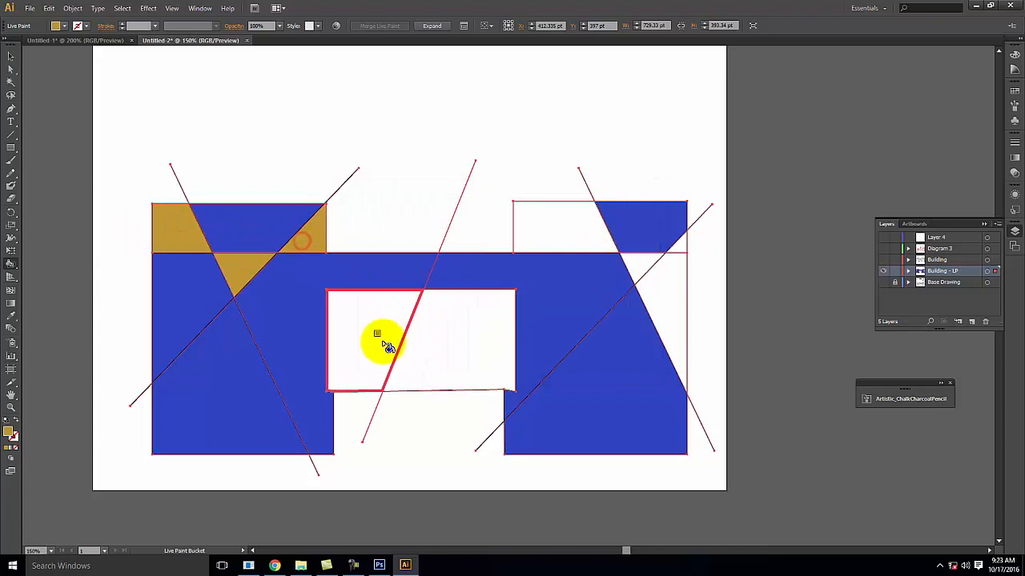
click(382, 341)
click(444, 344)
click(576, 229)
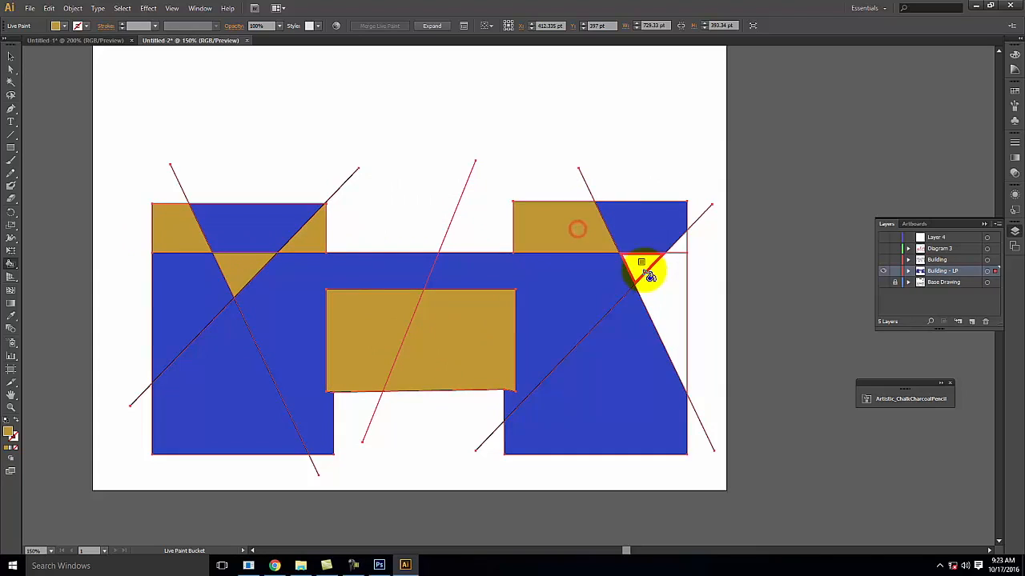
click(662, 304)
click(680, 243)
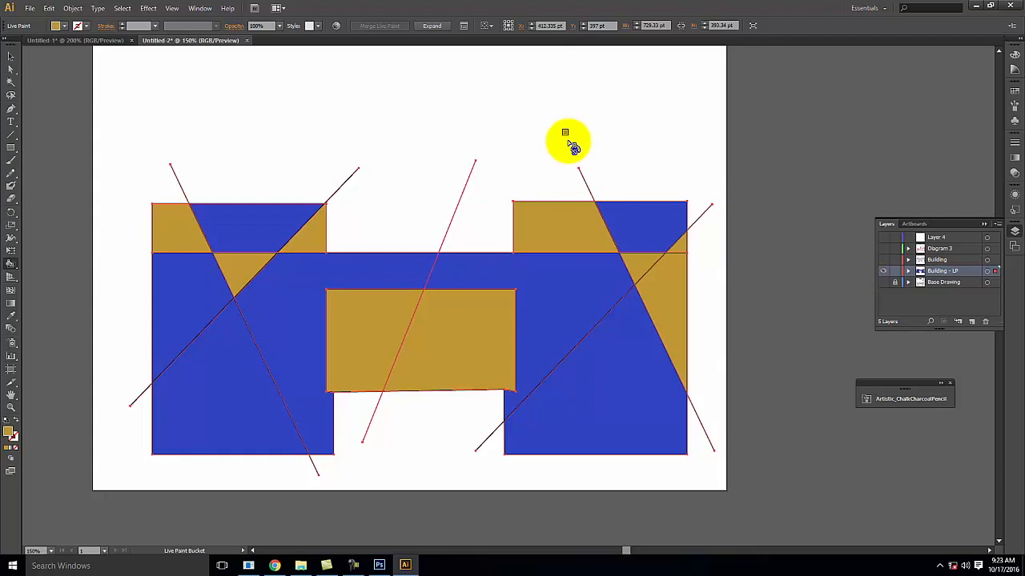
Expand the Live Paint group, then directly select all the gold regions and move them onto Layer 4
click(432, 26)
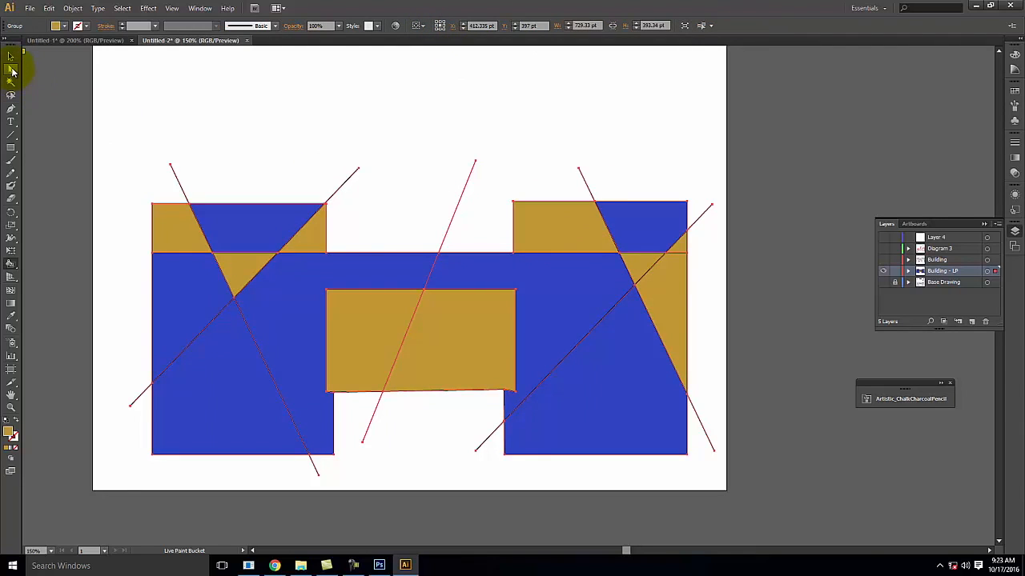
click(10, 70)
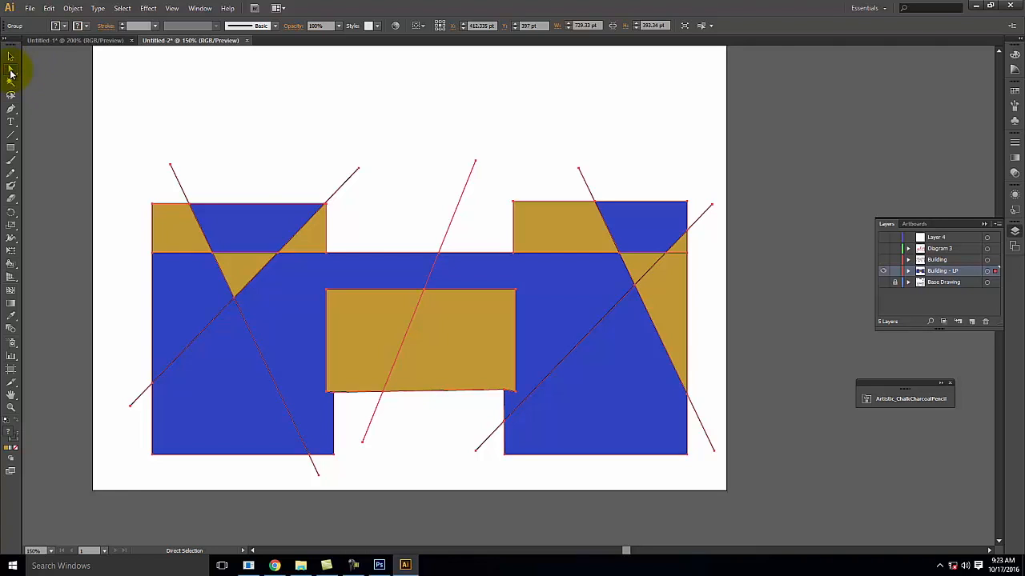
click(171, 252)
click(176, 227)
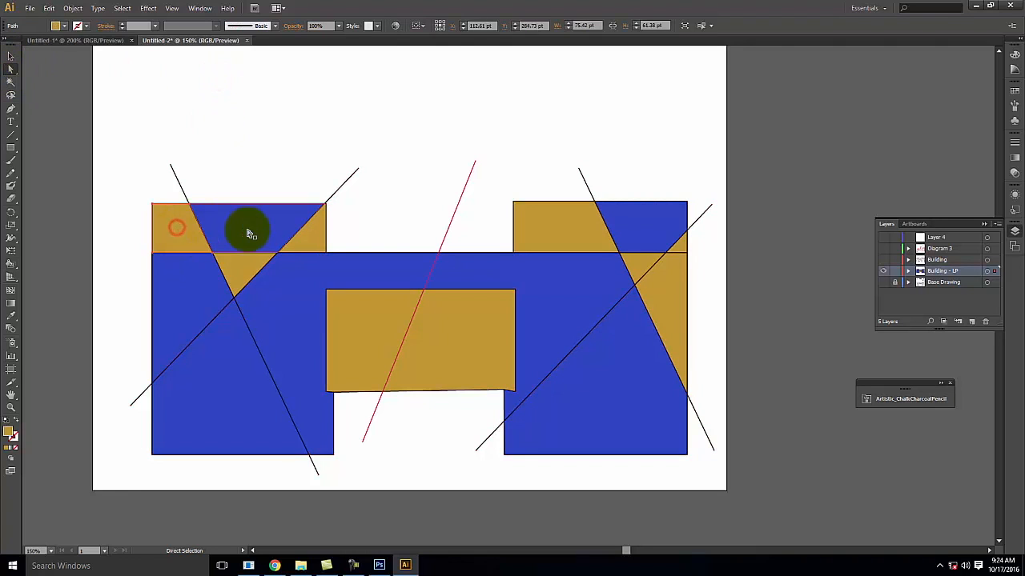
shift+click(247, 270)
shift+click(318, 239)
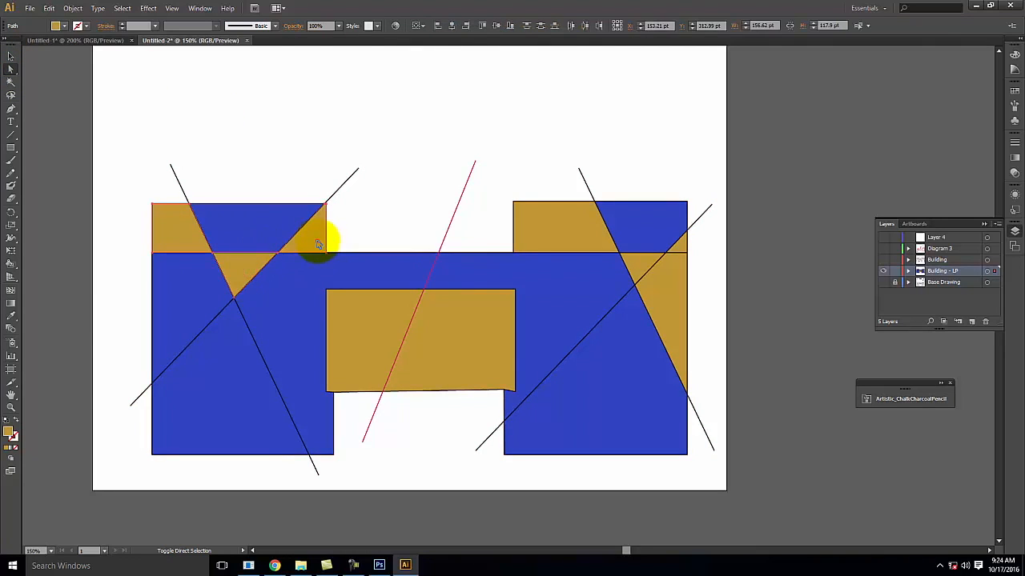
shift+click(364, 312)
shift+click(570, 233)
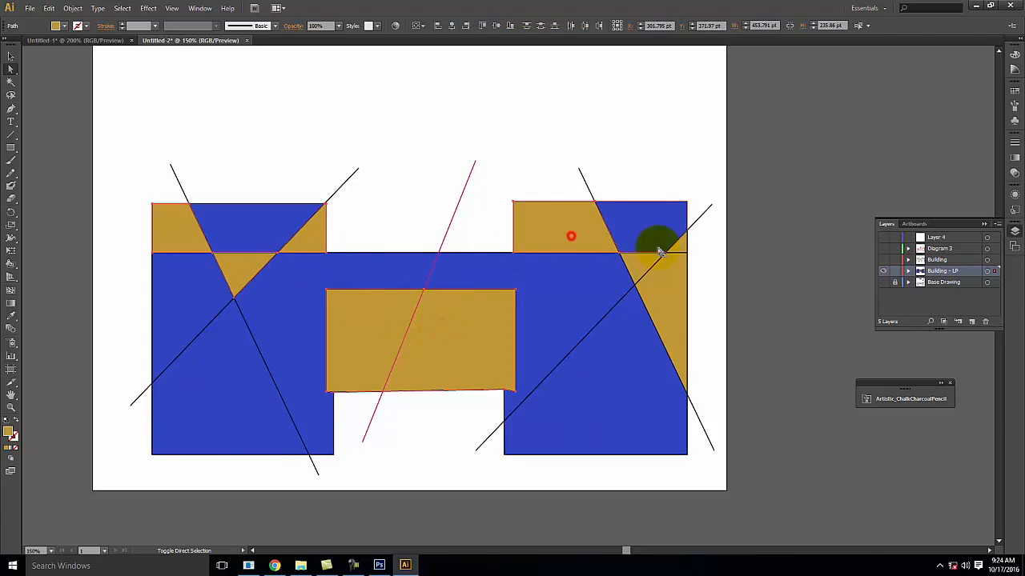
shift+click(643, 266)
shift+click(674, 240)
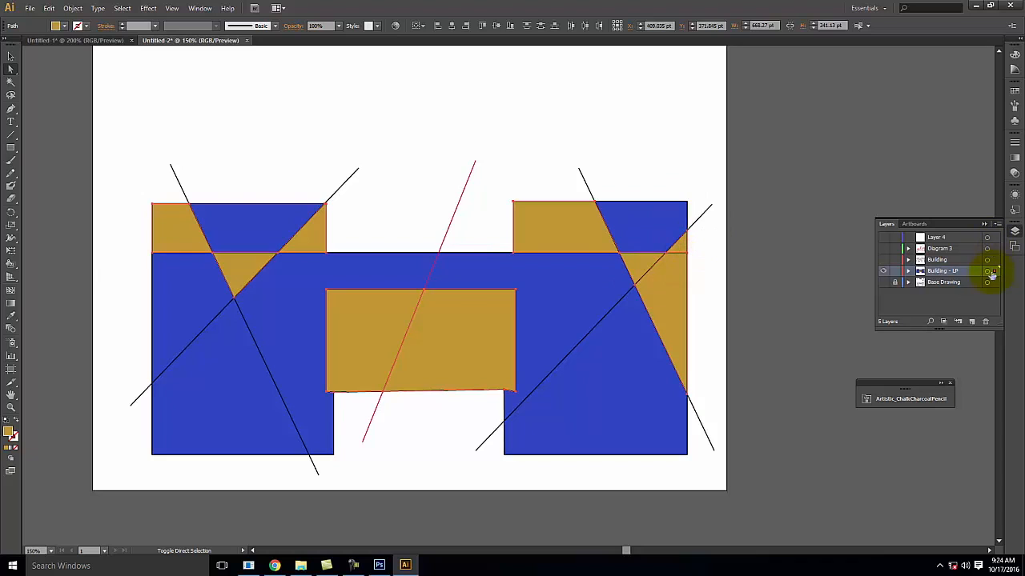
drag(996, 273, 994, 237)
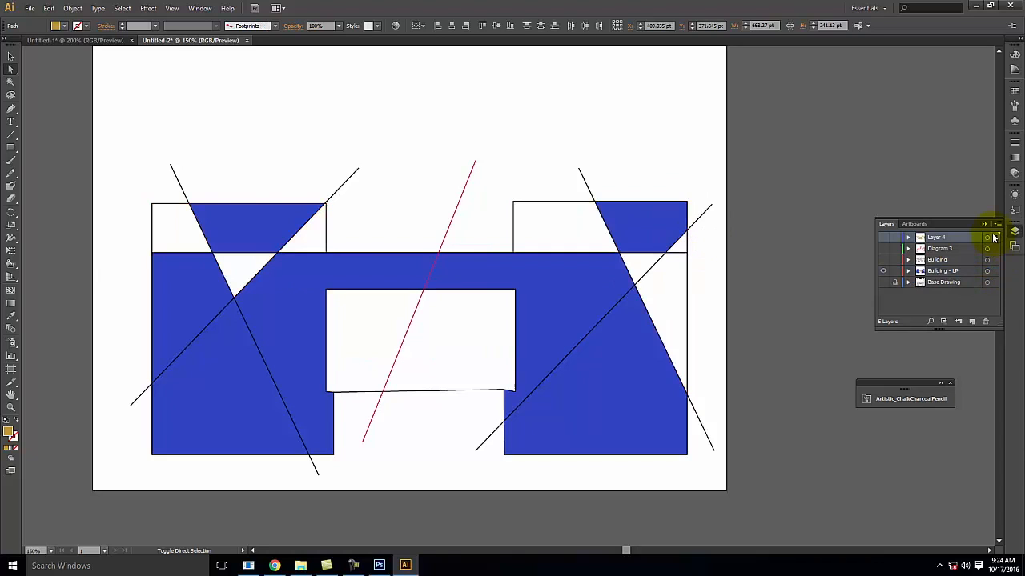
Select all the blue regions on Building - LP and move them onto Layer 4
click(703, 268)
click(205, 409)
shift+click(184, 310)
shift+click(261, 224)
shift+click(521, 276)
shift+click(656, 224)
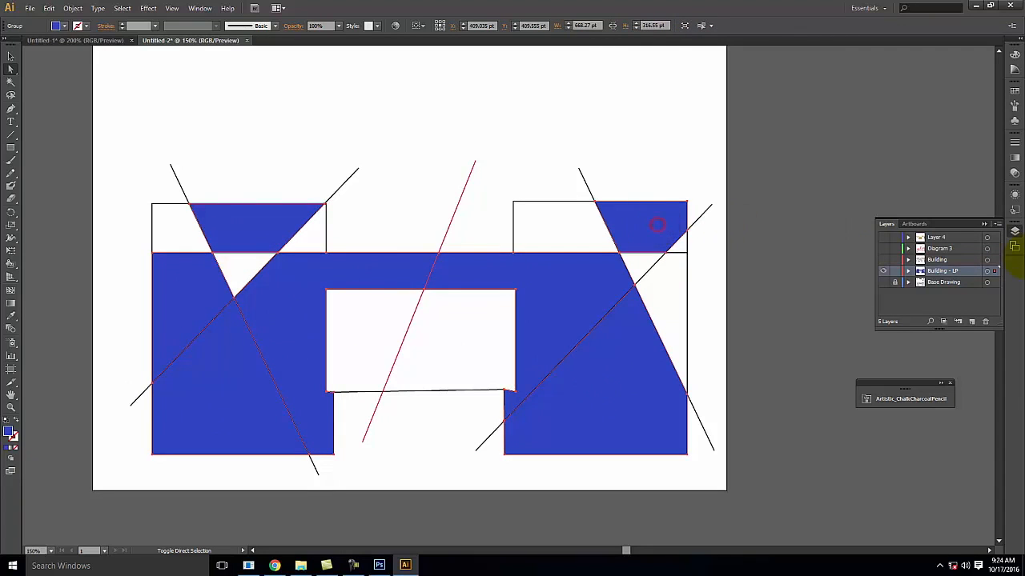
key(Delete)
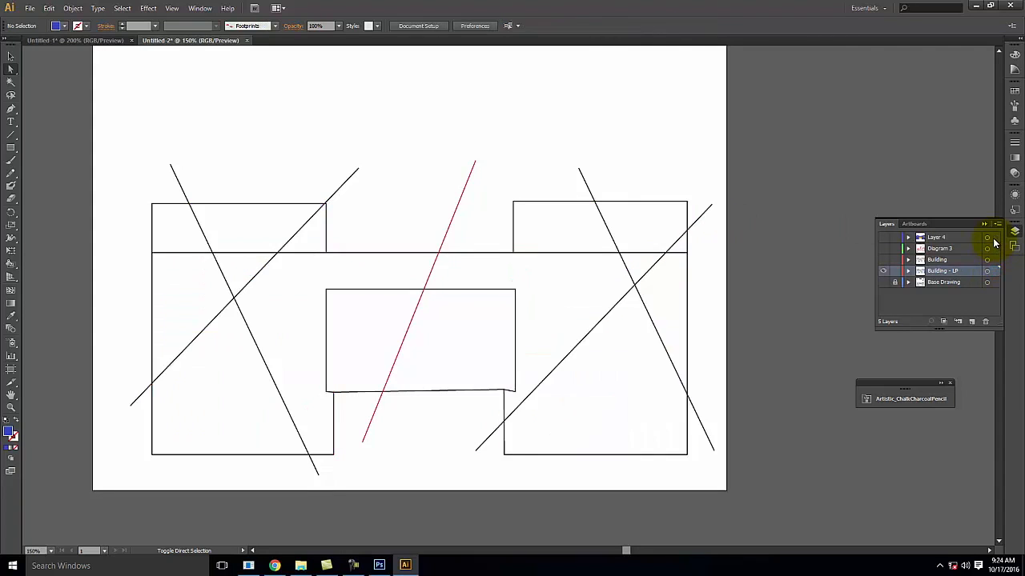
Hide the Building - LP layer, show Layer 4 and Building, and move Building above Layer 4
click(883, 271)
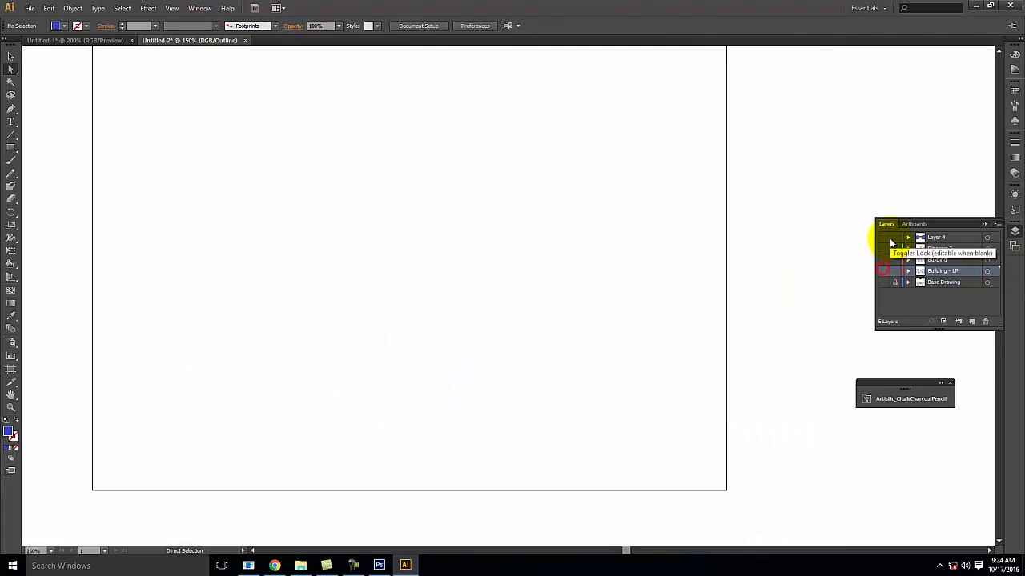
click(883, 237)
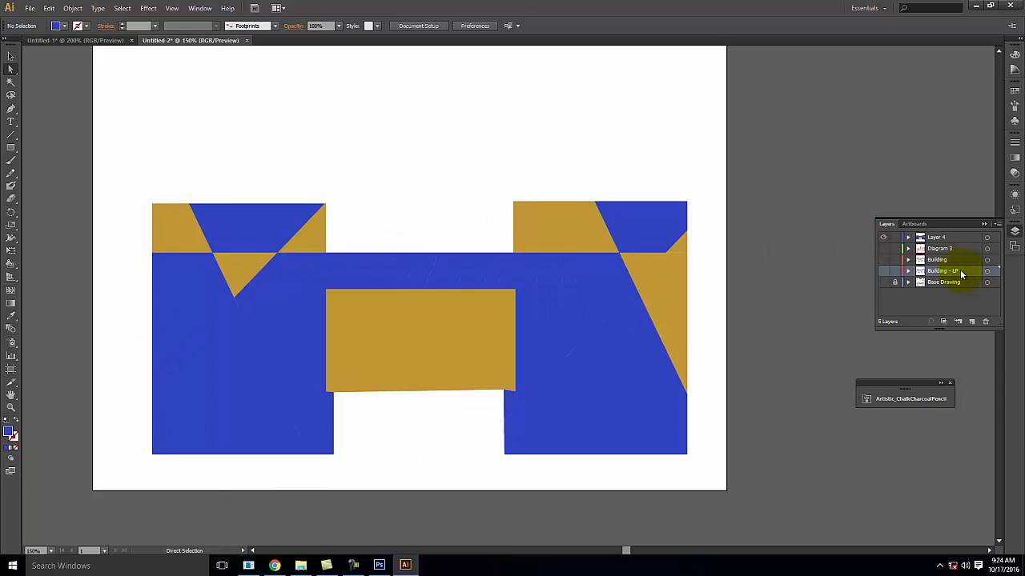
click(884, 260)
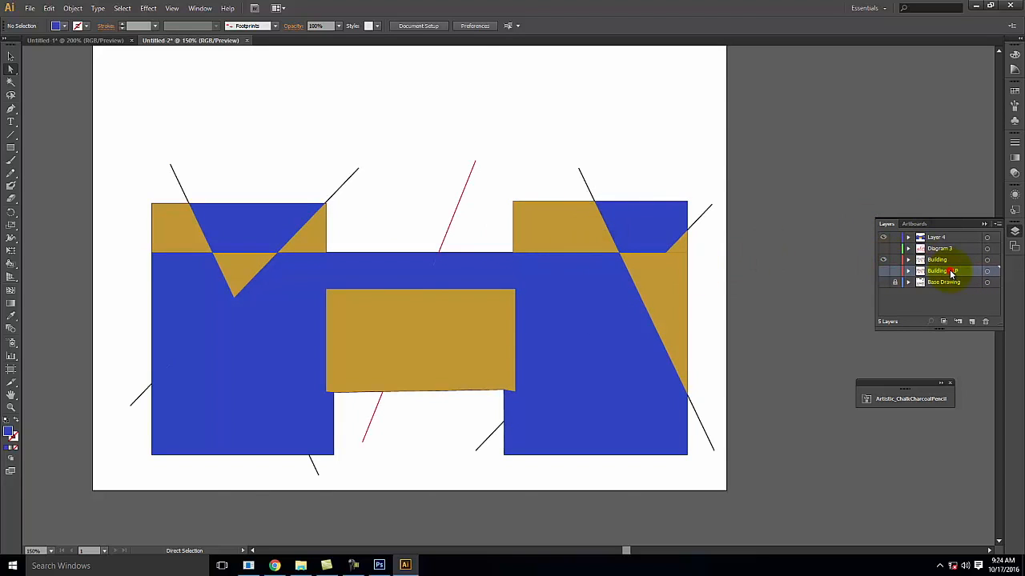
drag(950, 260, 952, 234)
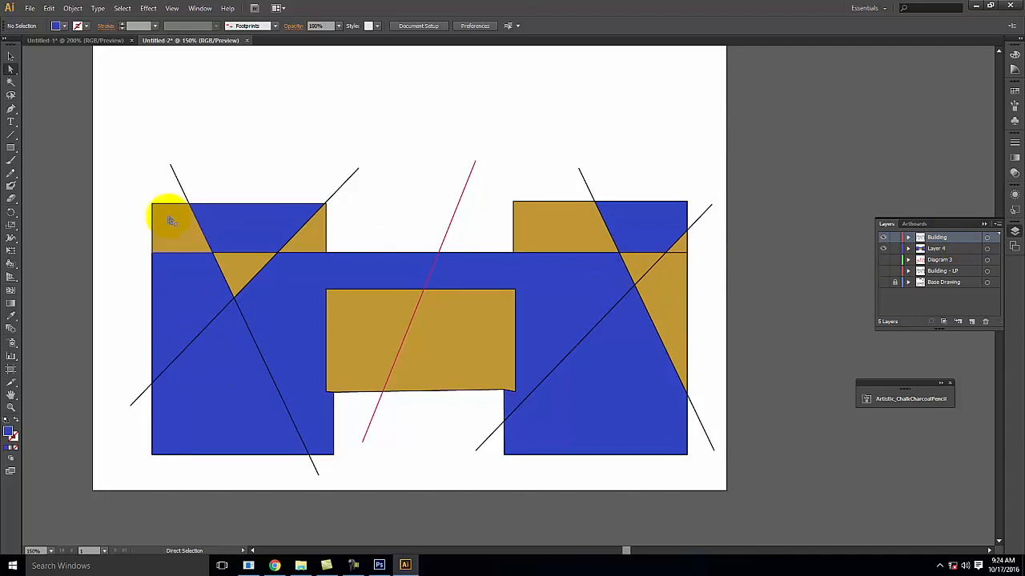
Select all linework on the Building layer, set its stroke weight to 3 pt, and deselect
click(989, 237)
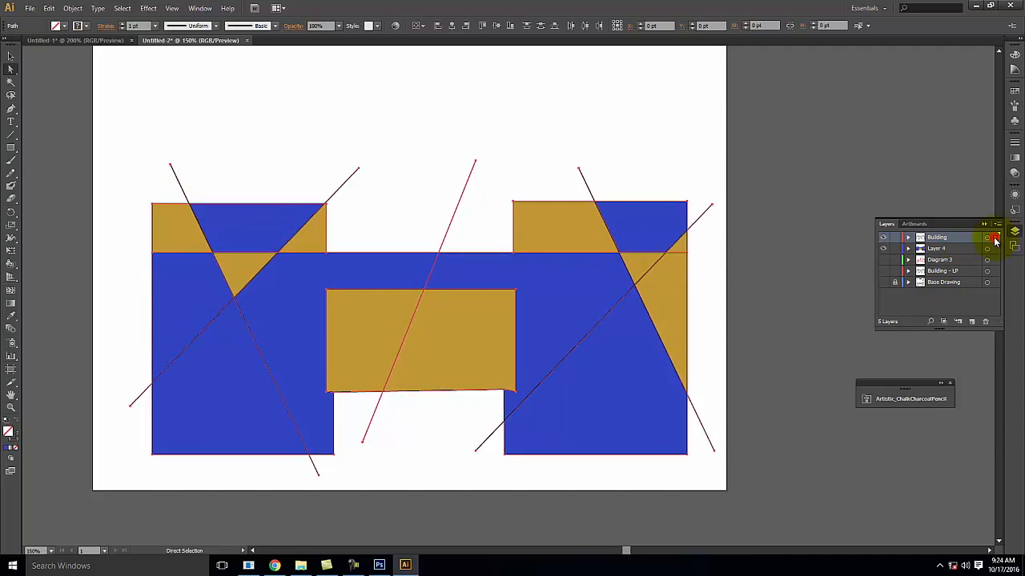
click(1014, 143)
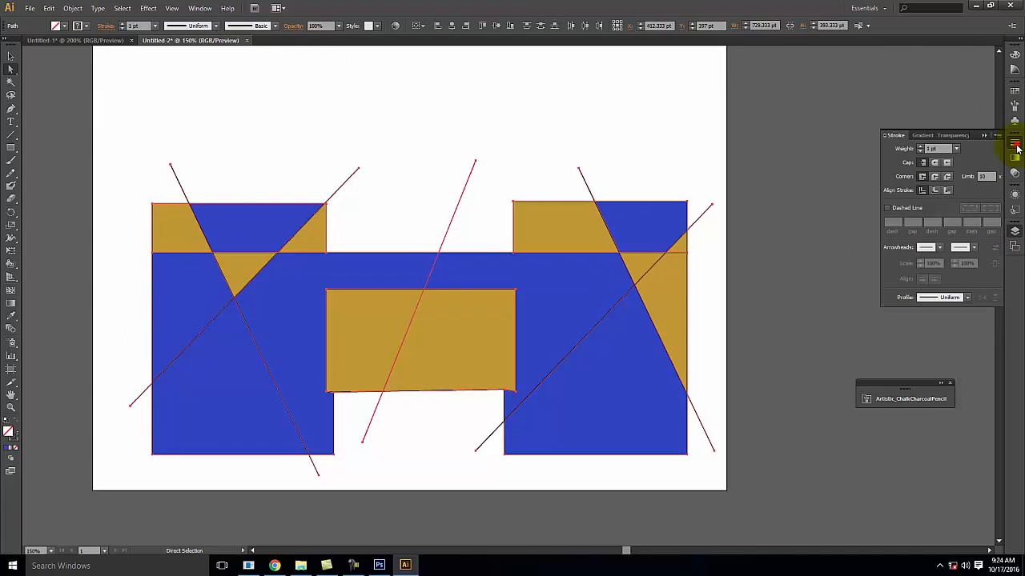
click(920, 148)
click(921, 149)
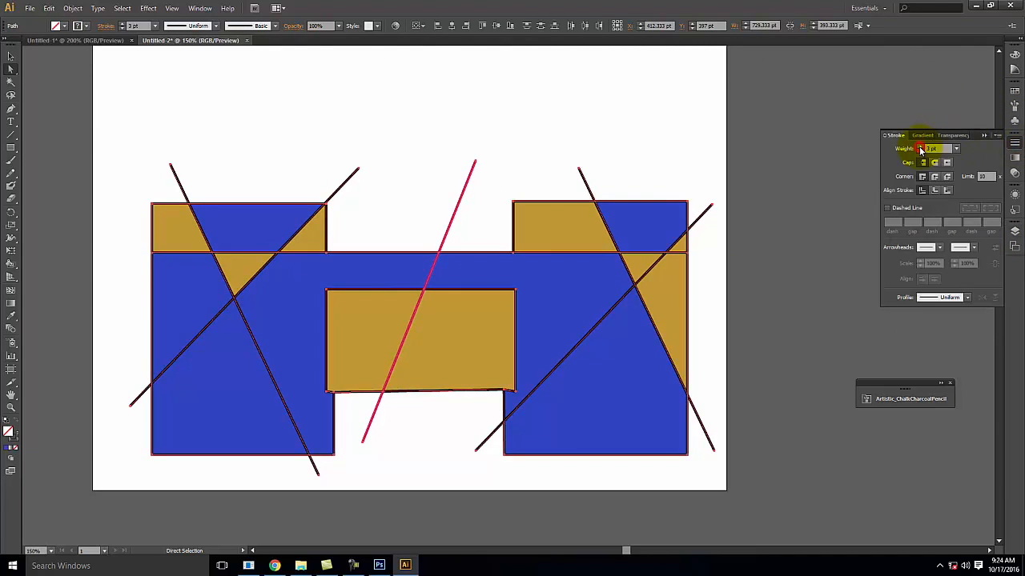
click(819, 125)
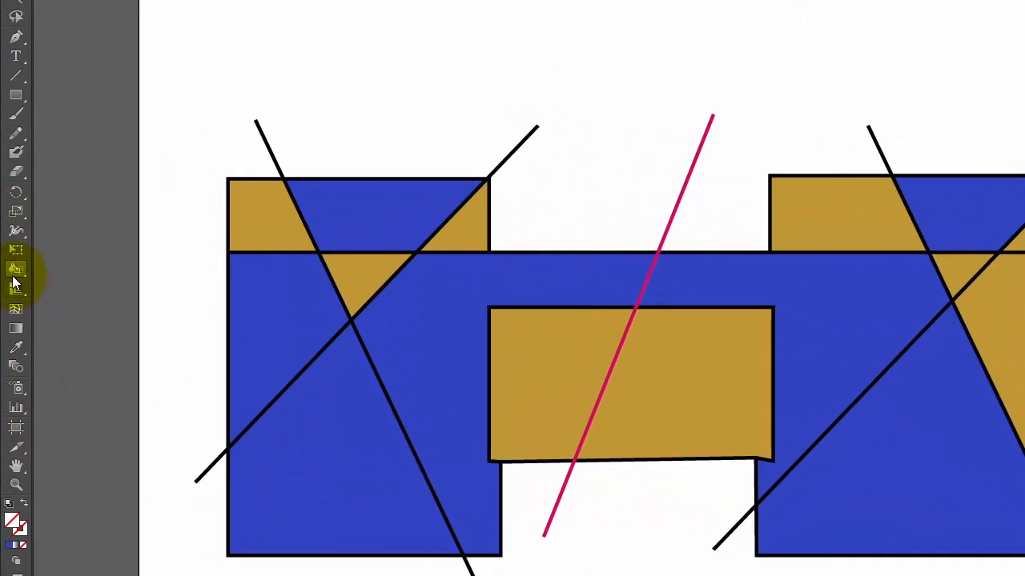
click(10, 271)
click(98, 287)
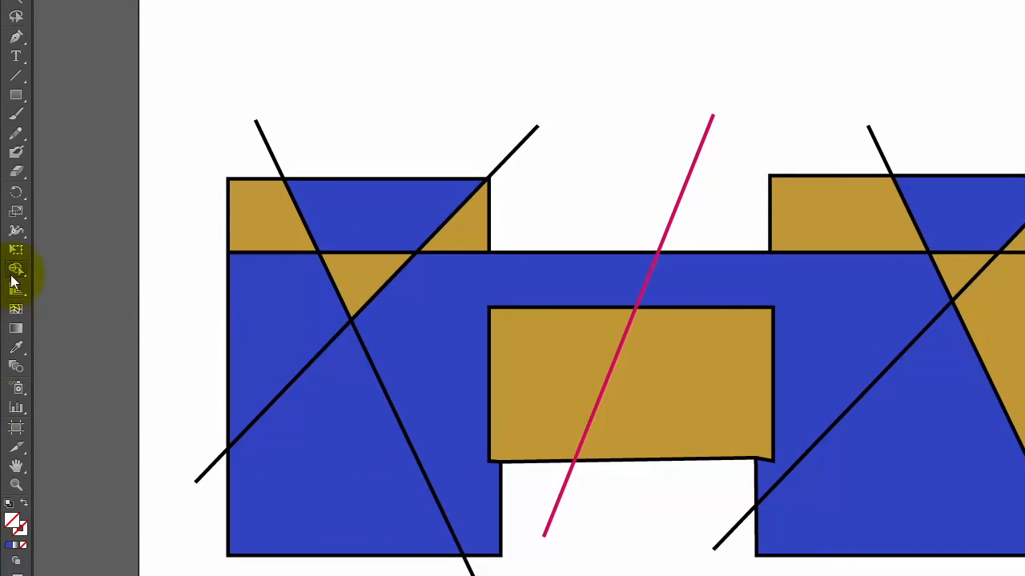
click(16, 272)
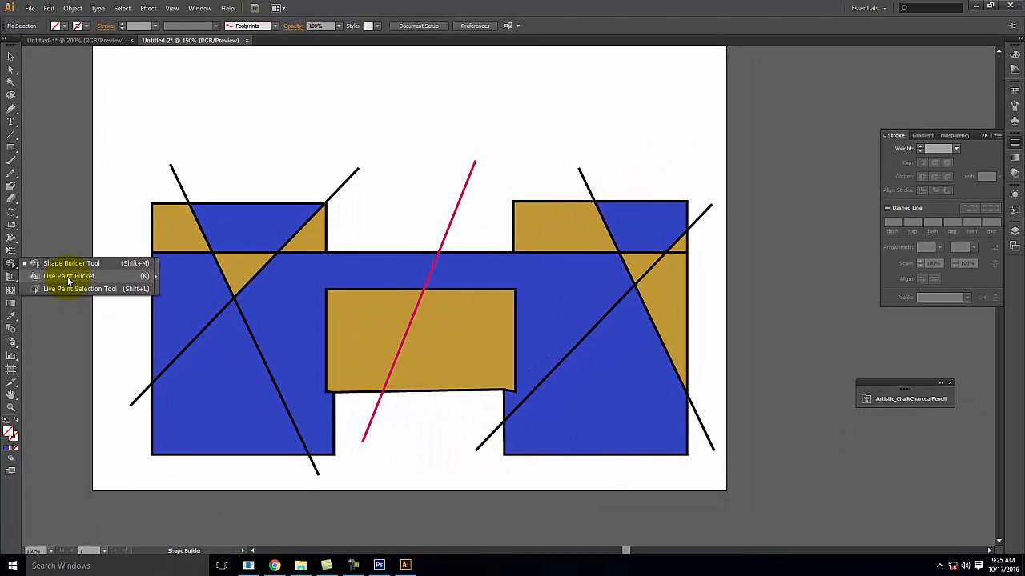
click(103, 288)
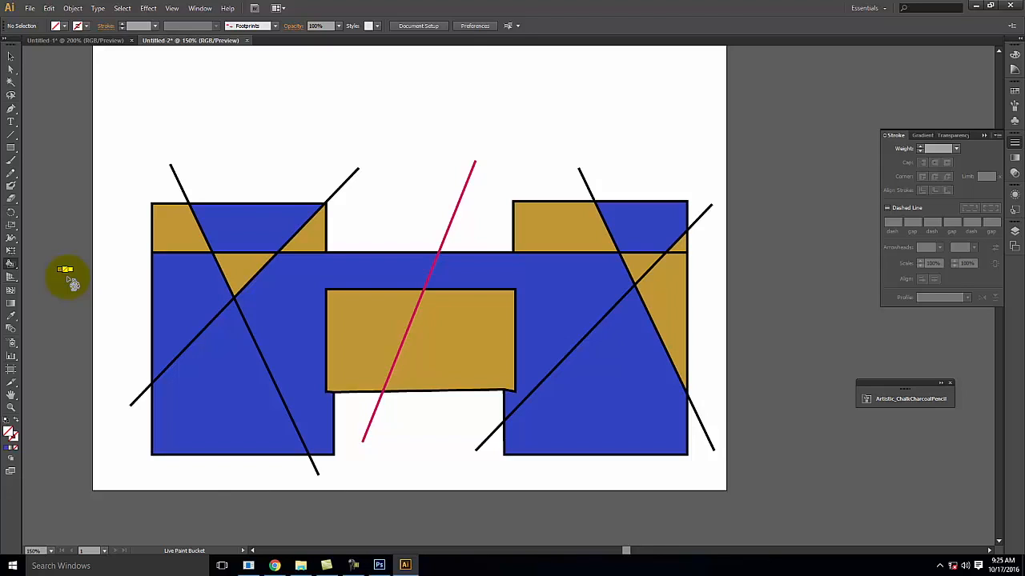
click(259, 224)
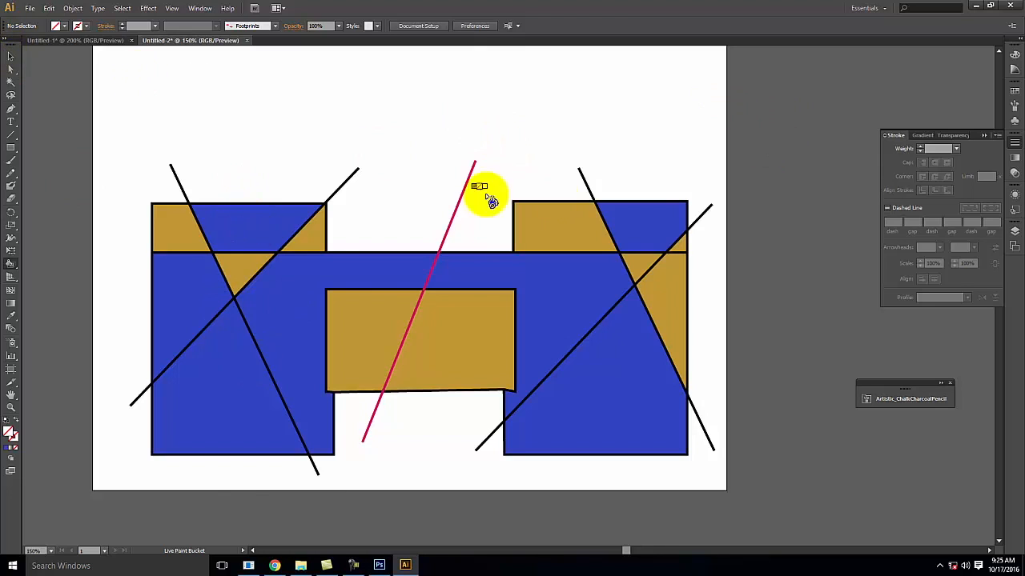
click(1015, 209)
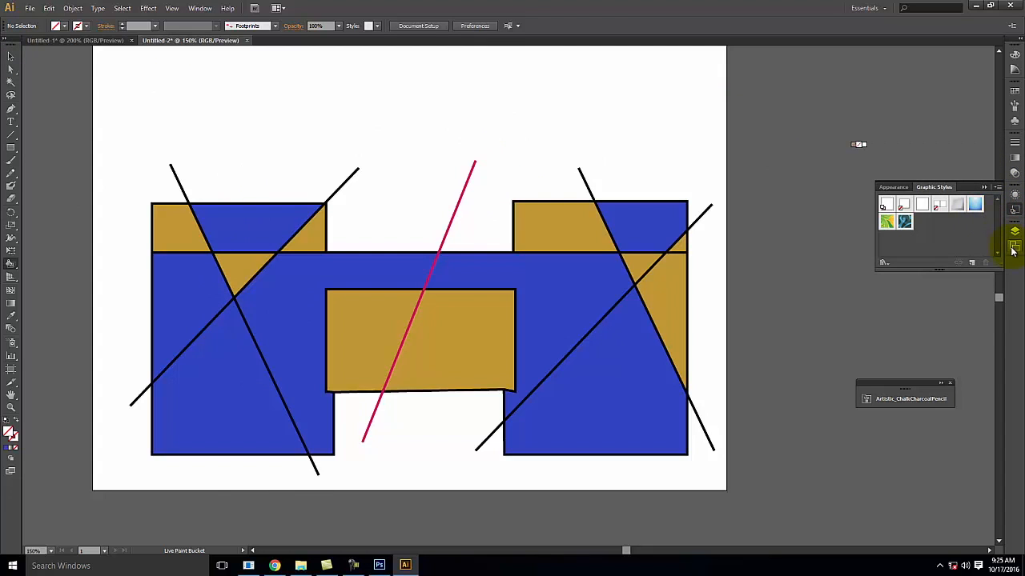
click(1014, 230)
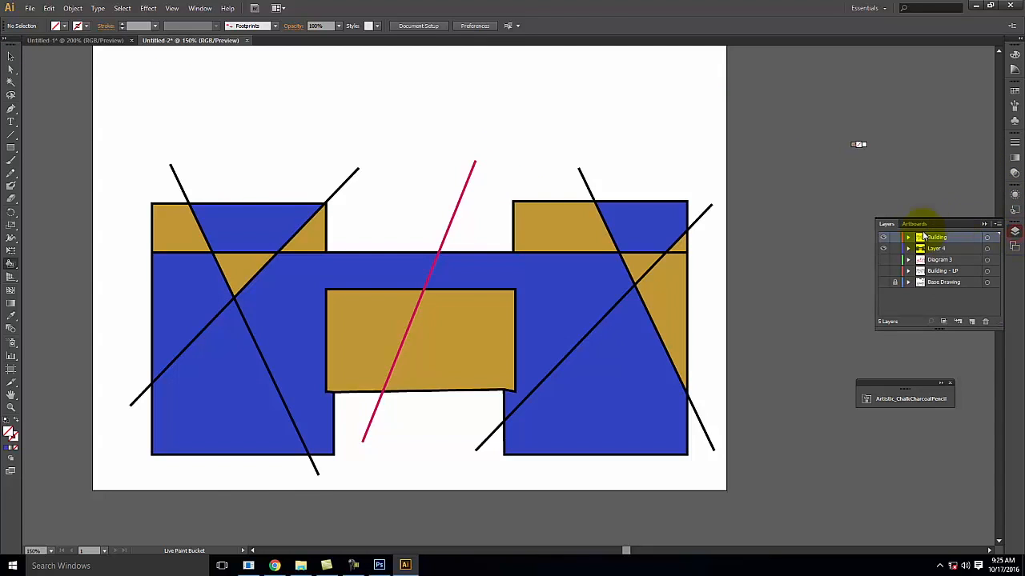
Select all the blue and gold fills on Layer 4 and set their opacity to 50%
click(987, 248)
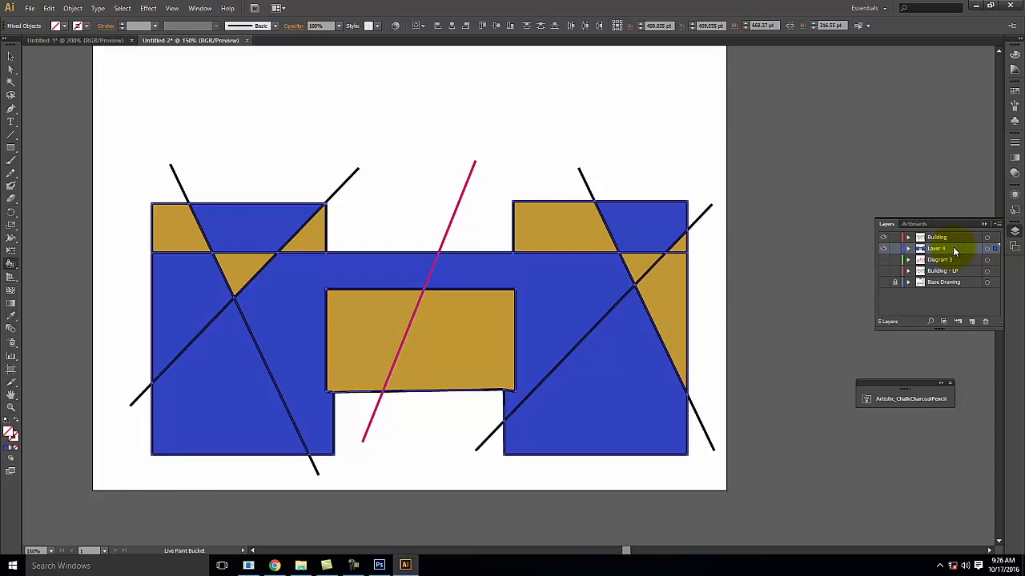
click(1013, 175)
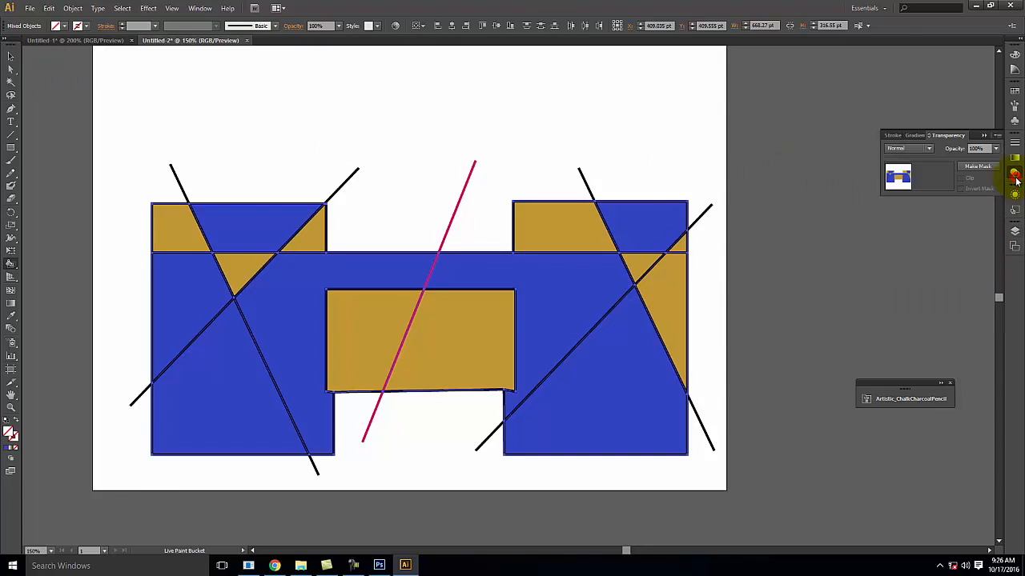
click(995, 149)
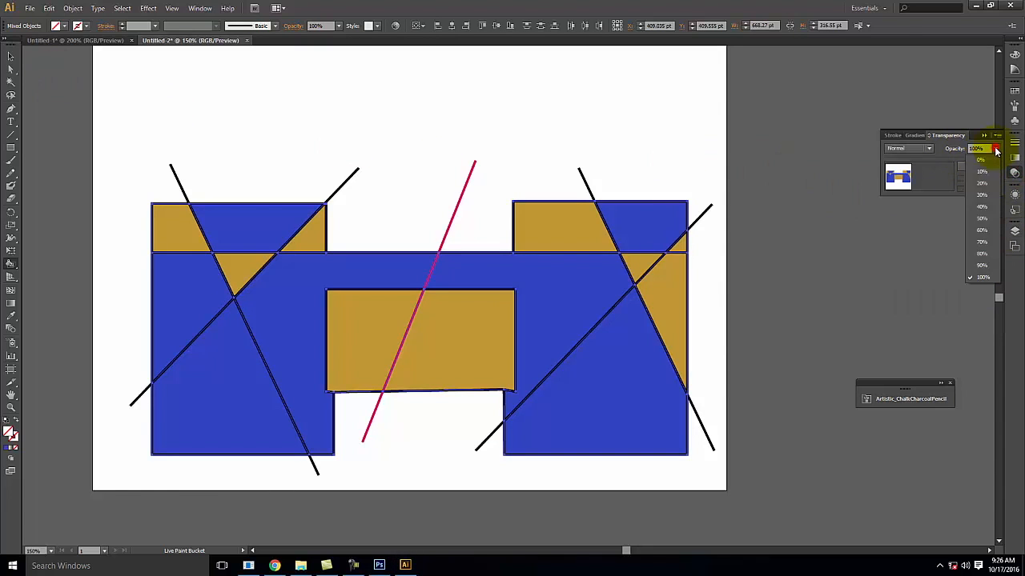
click(992, 230)
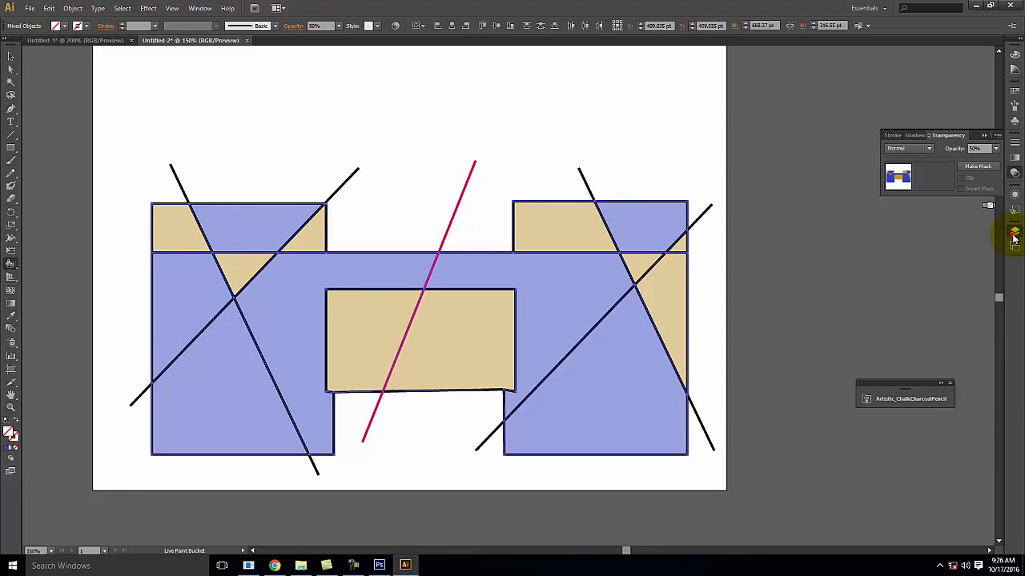
Show the Base Drawing layer beneath the semi-transparent fills
click(1013, 231)
click(884, 283)
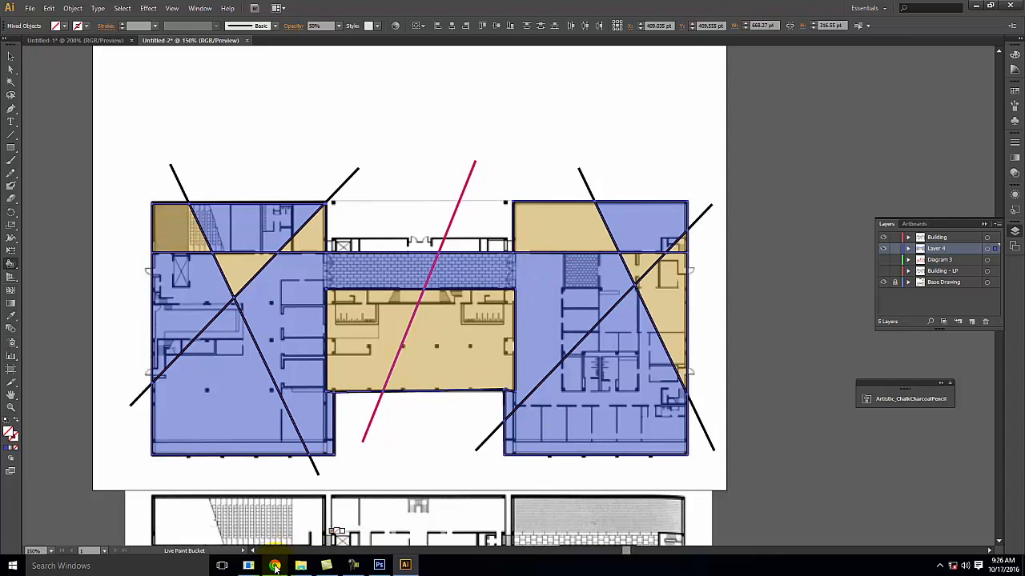
mouse_move(275, 567)
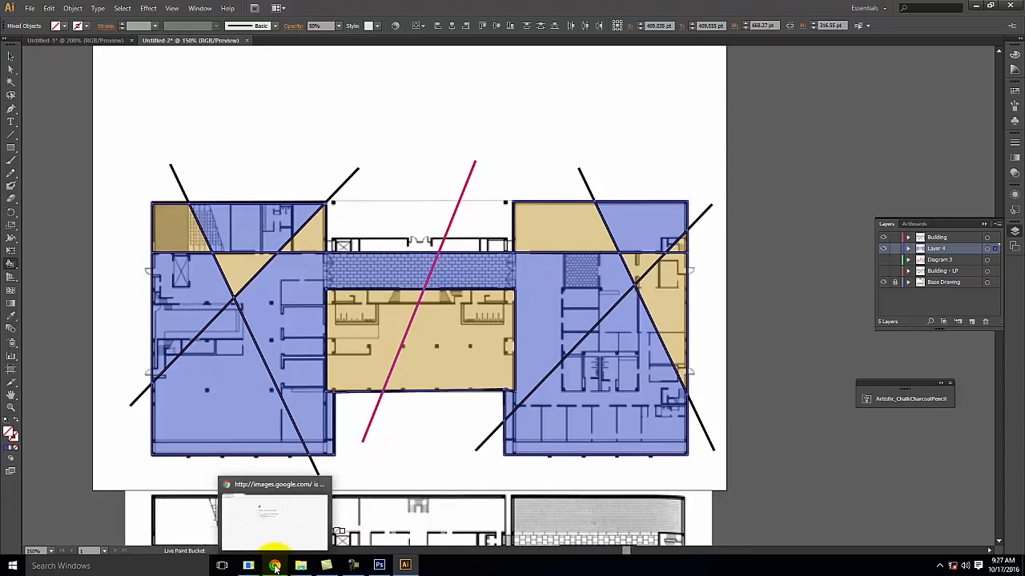